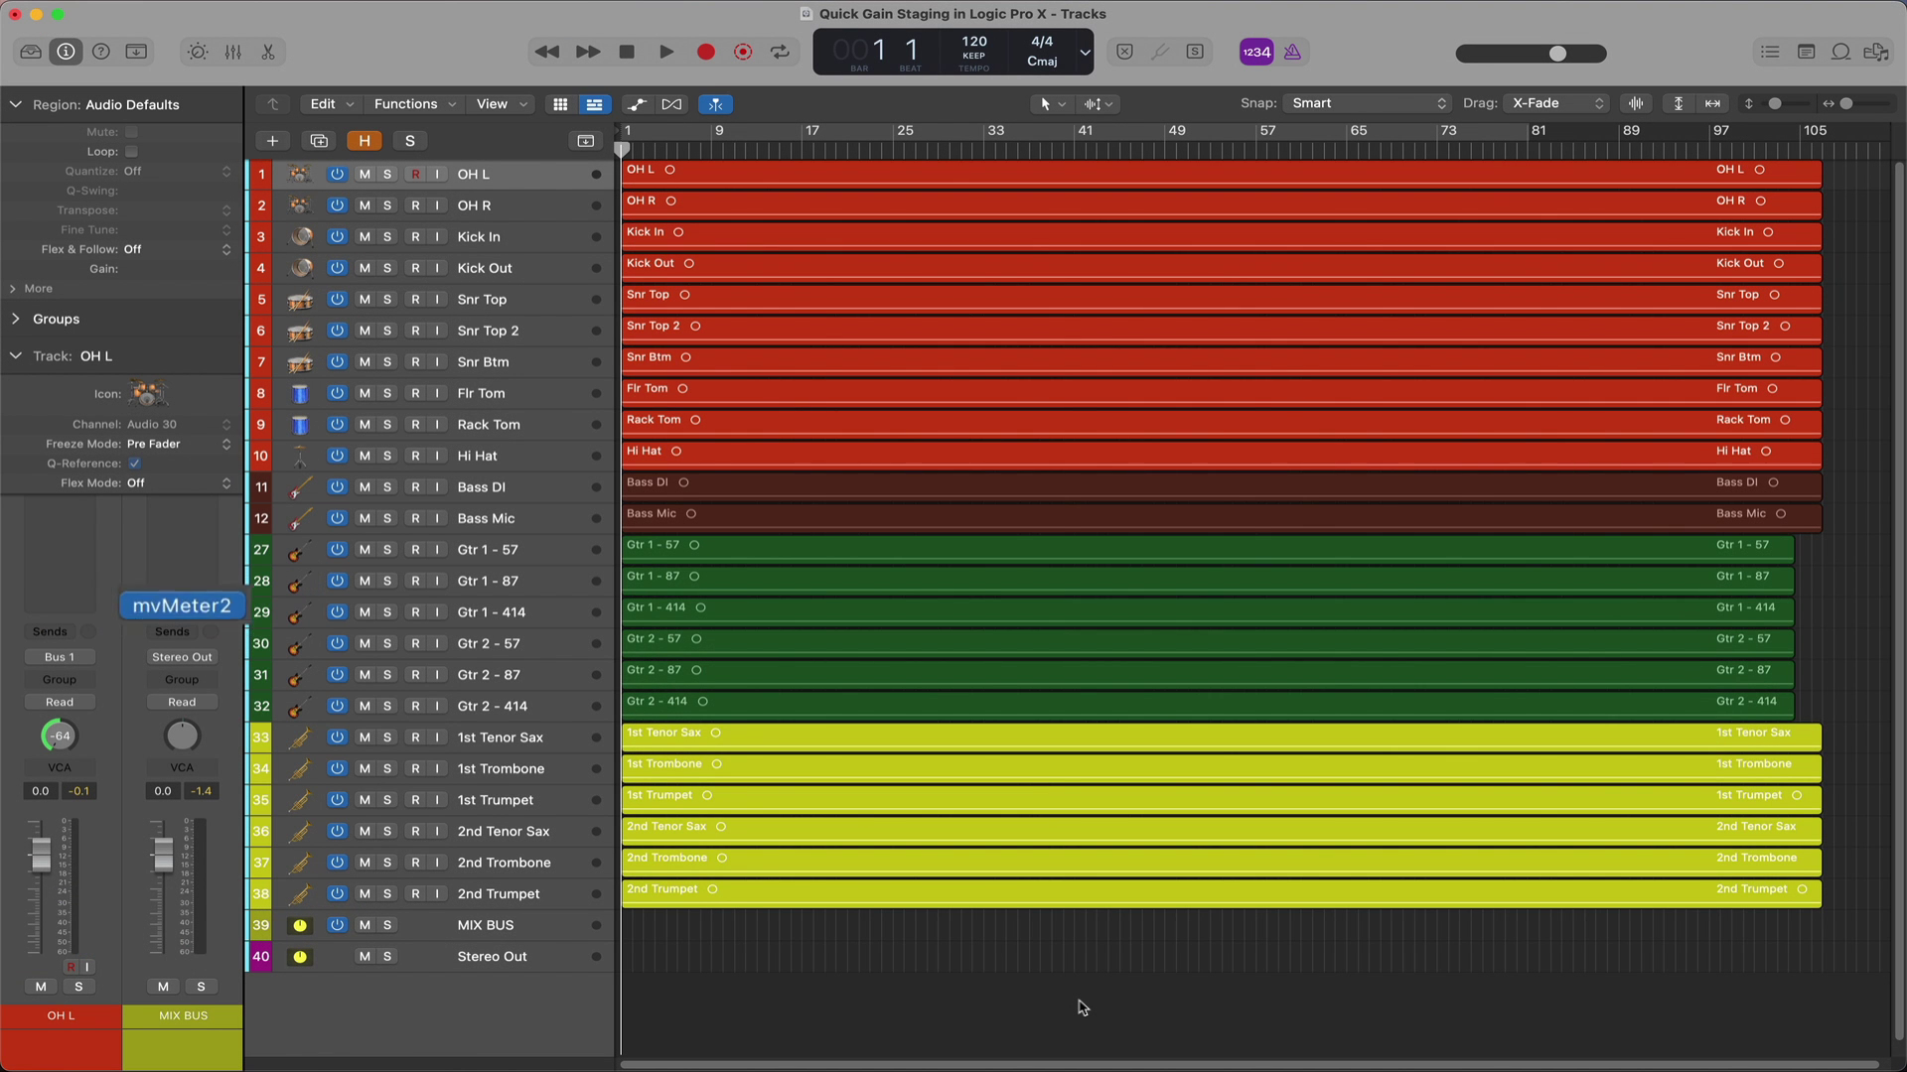
Open the mvMeter2 VU meter on the MIX BUS to check its reference level, and close it
{"action": "left_click", "coordinate": [183, 605]}
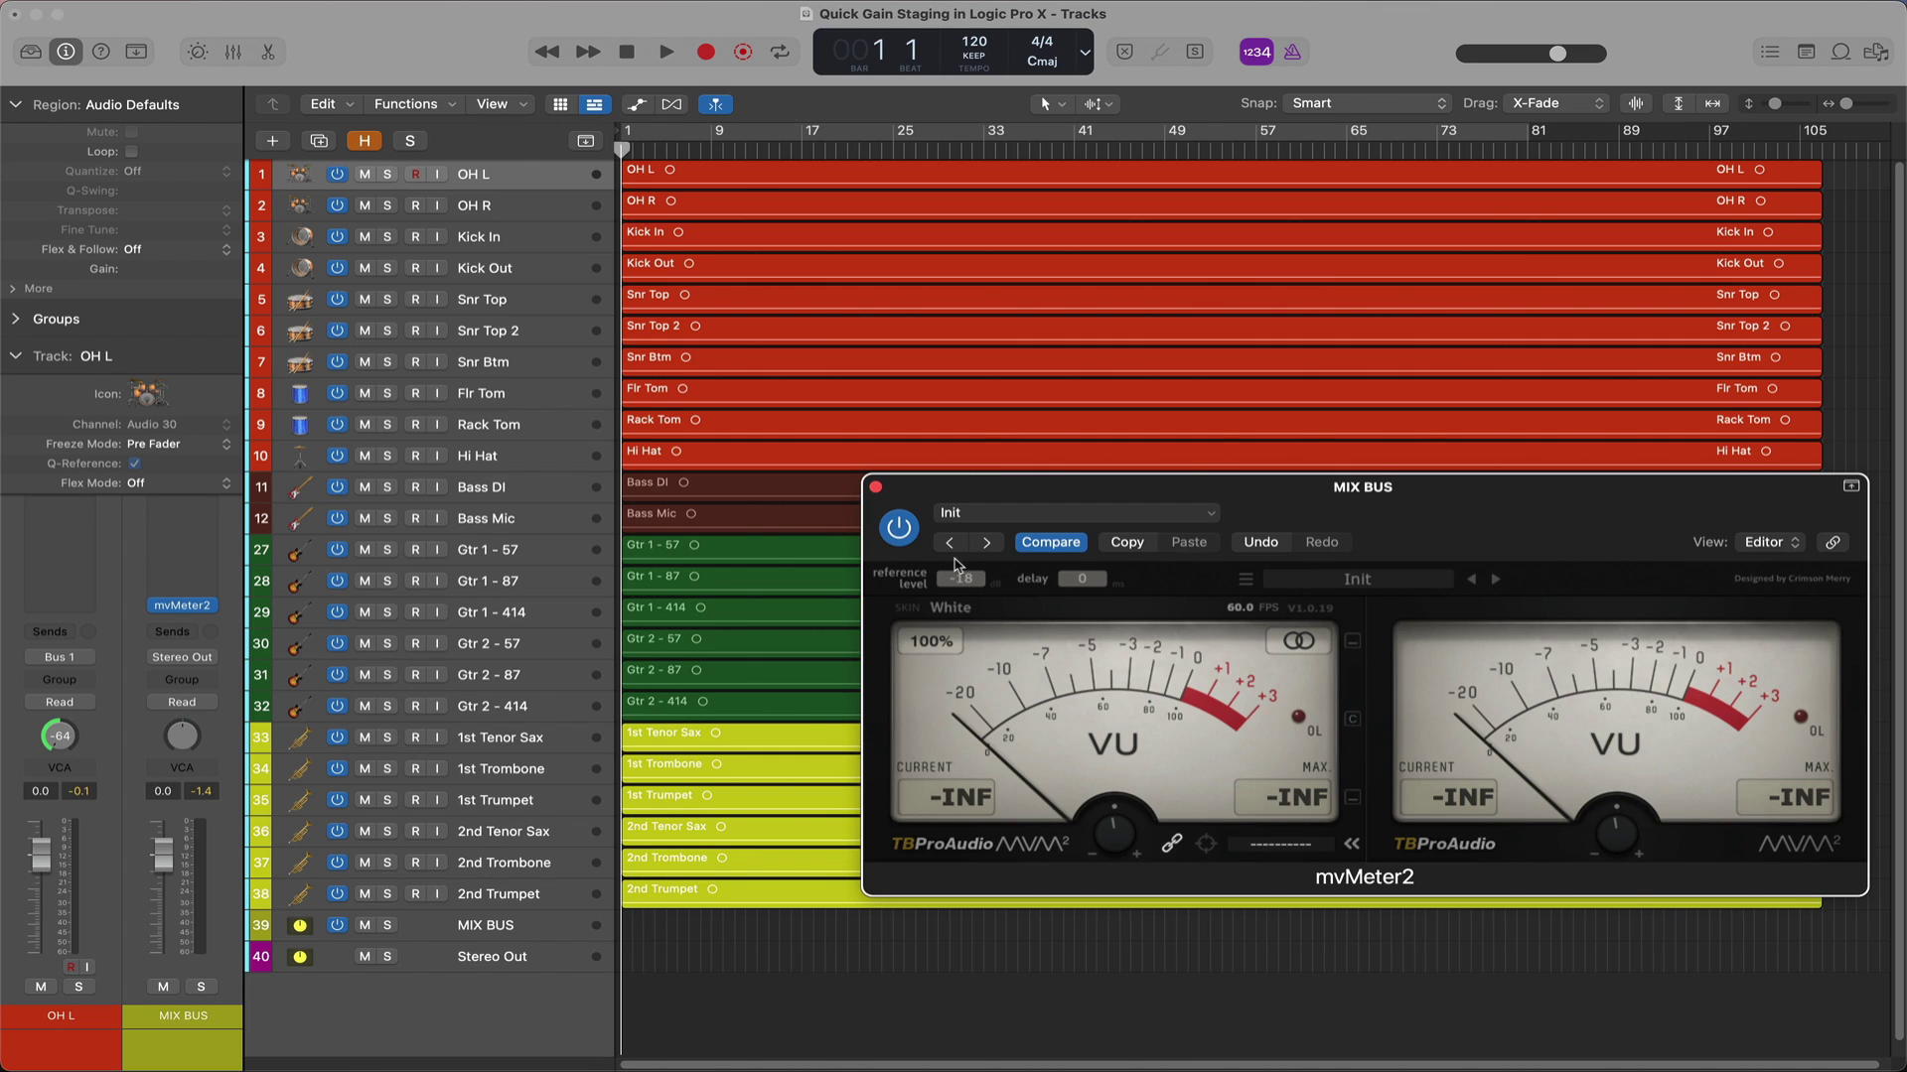
{"action": "left_click", "coordinate": [876, 489]}
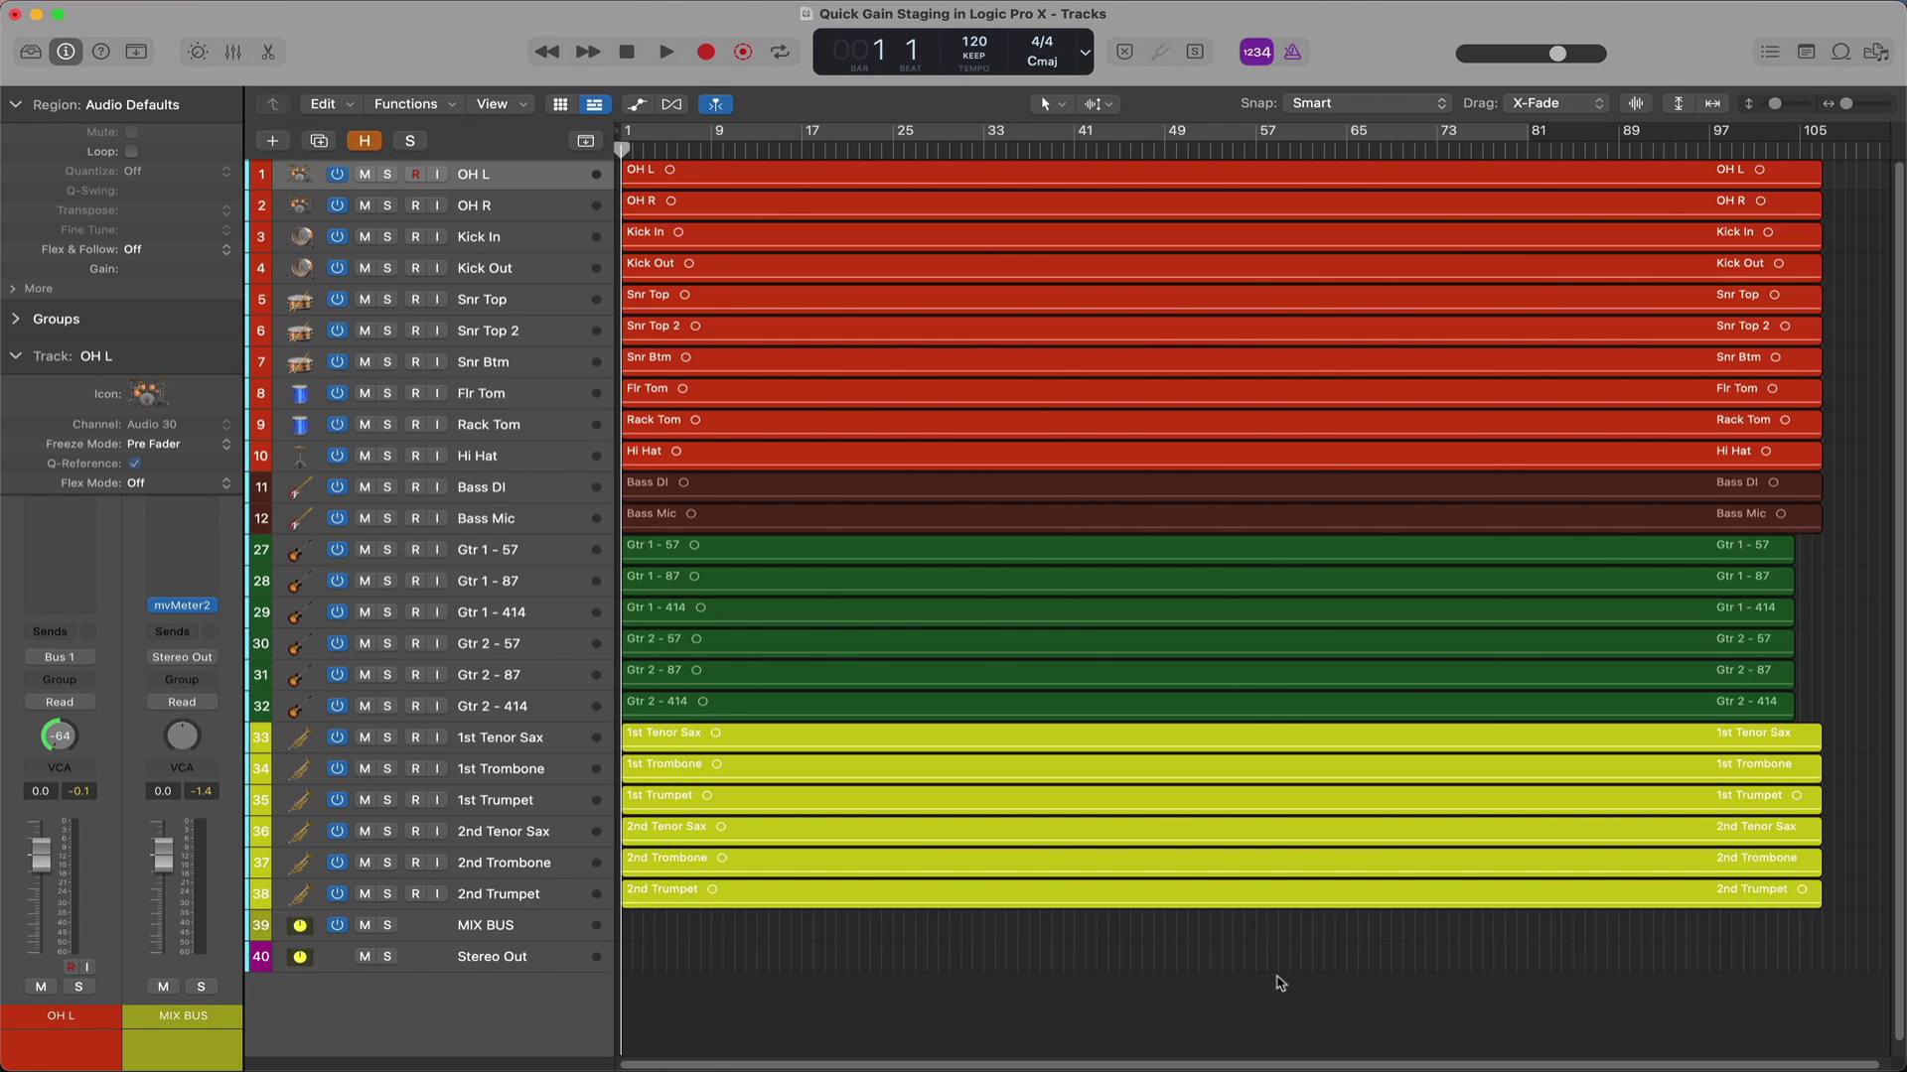
Normalize the region gain of the ten drum tracks from OH L to Hi Hat as individual regions, using Peak at -1.0 dB
{"action": "left_click", "coordinate": [533, 177]}
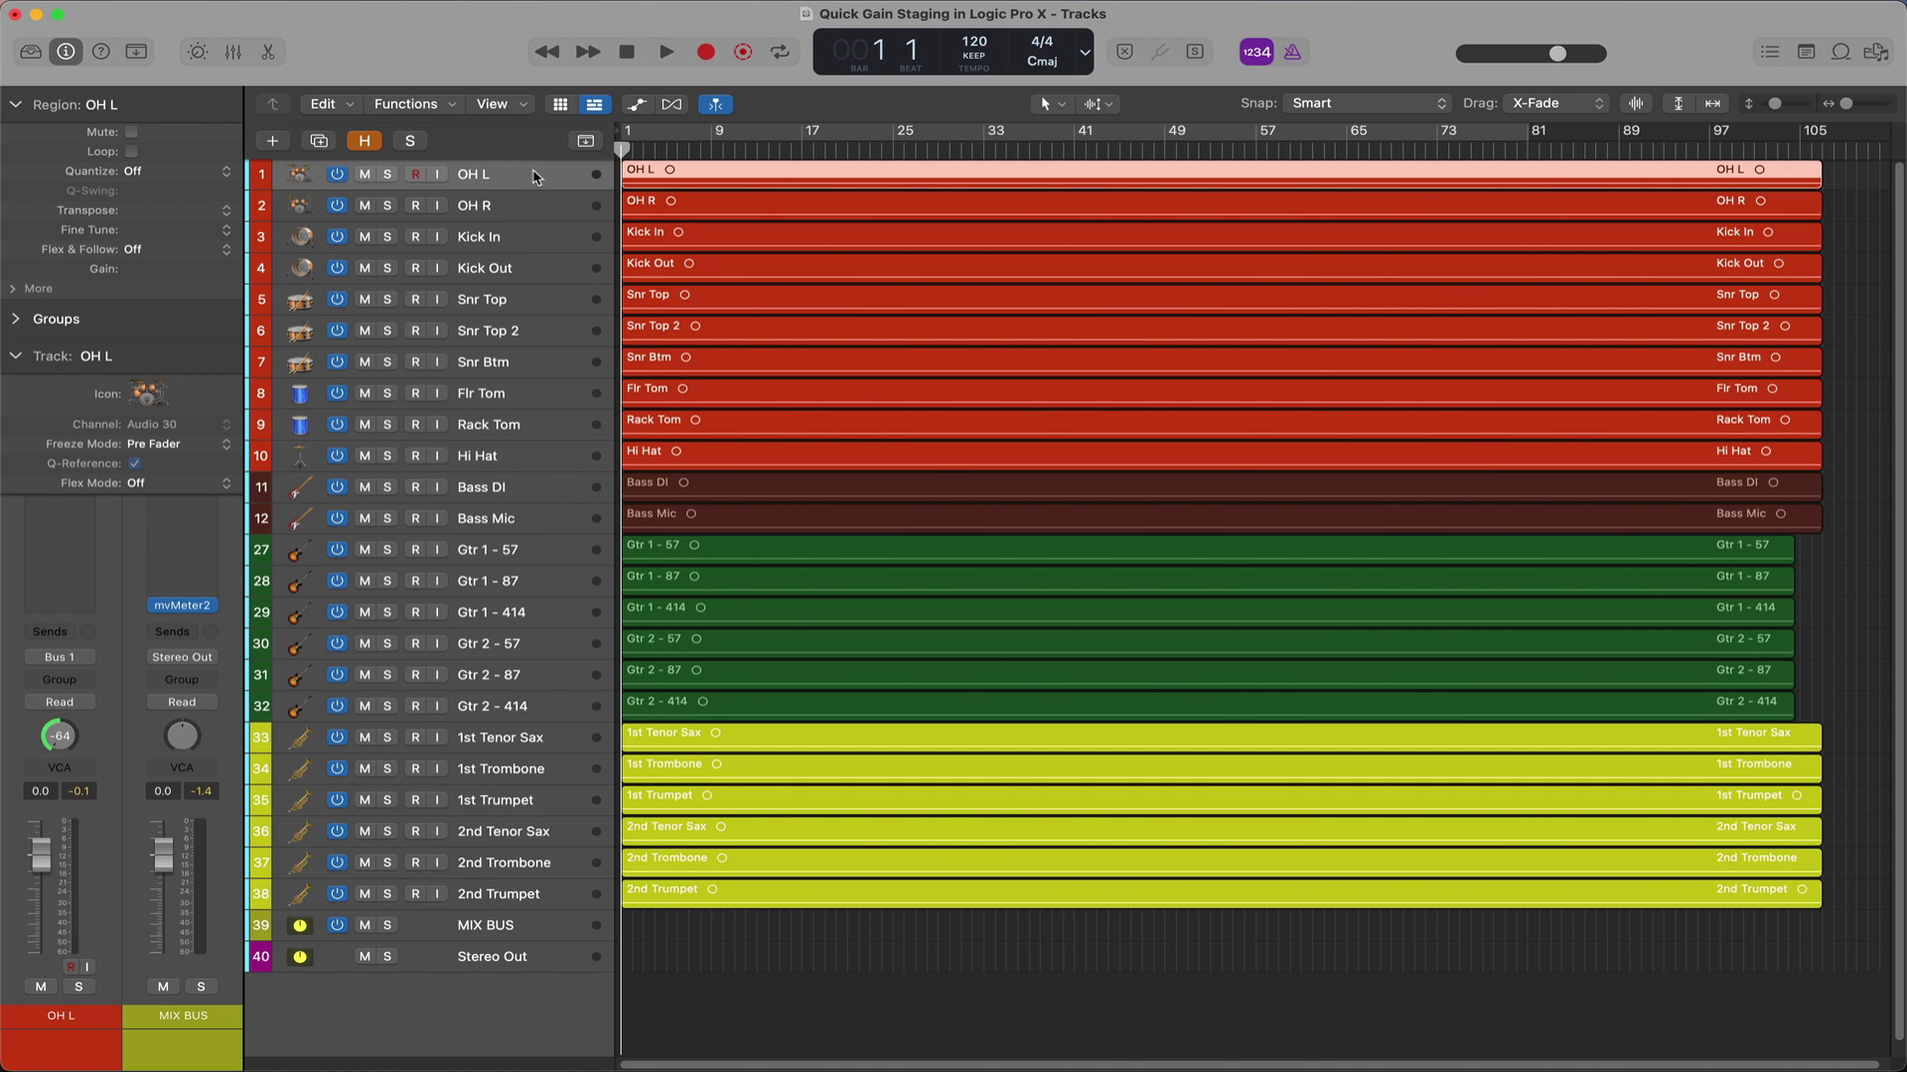
{"action": "left_click", "coordinate": [524, 456], "text": "shift"}
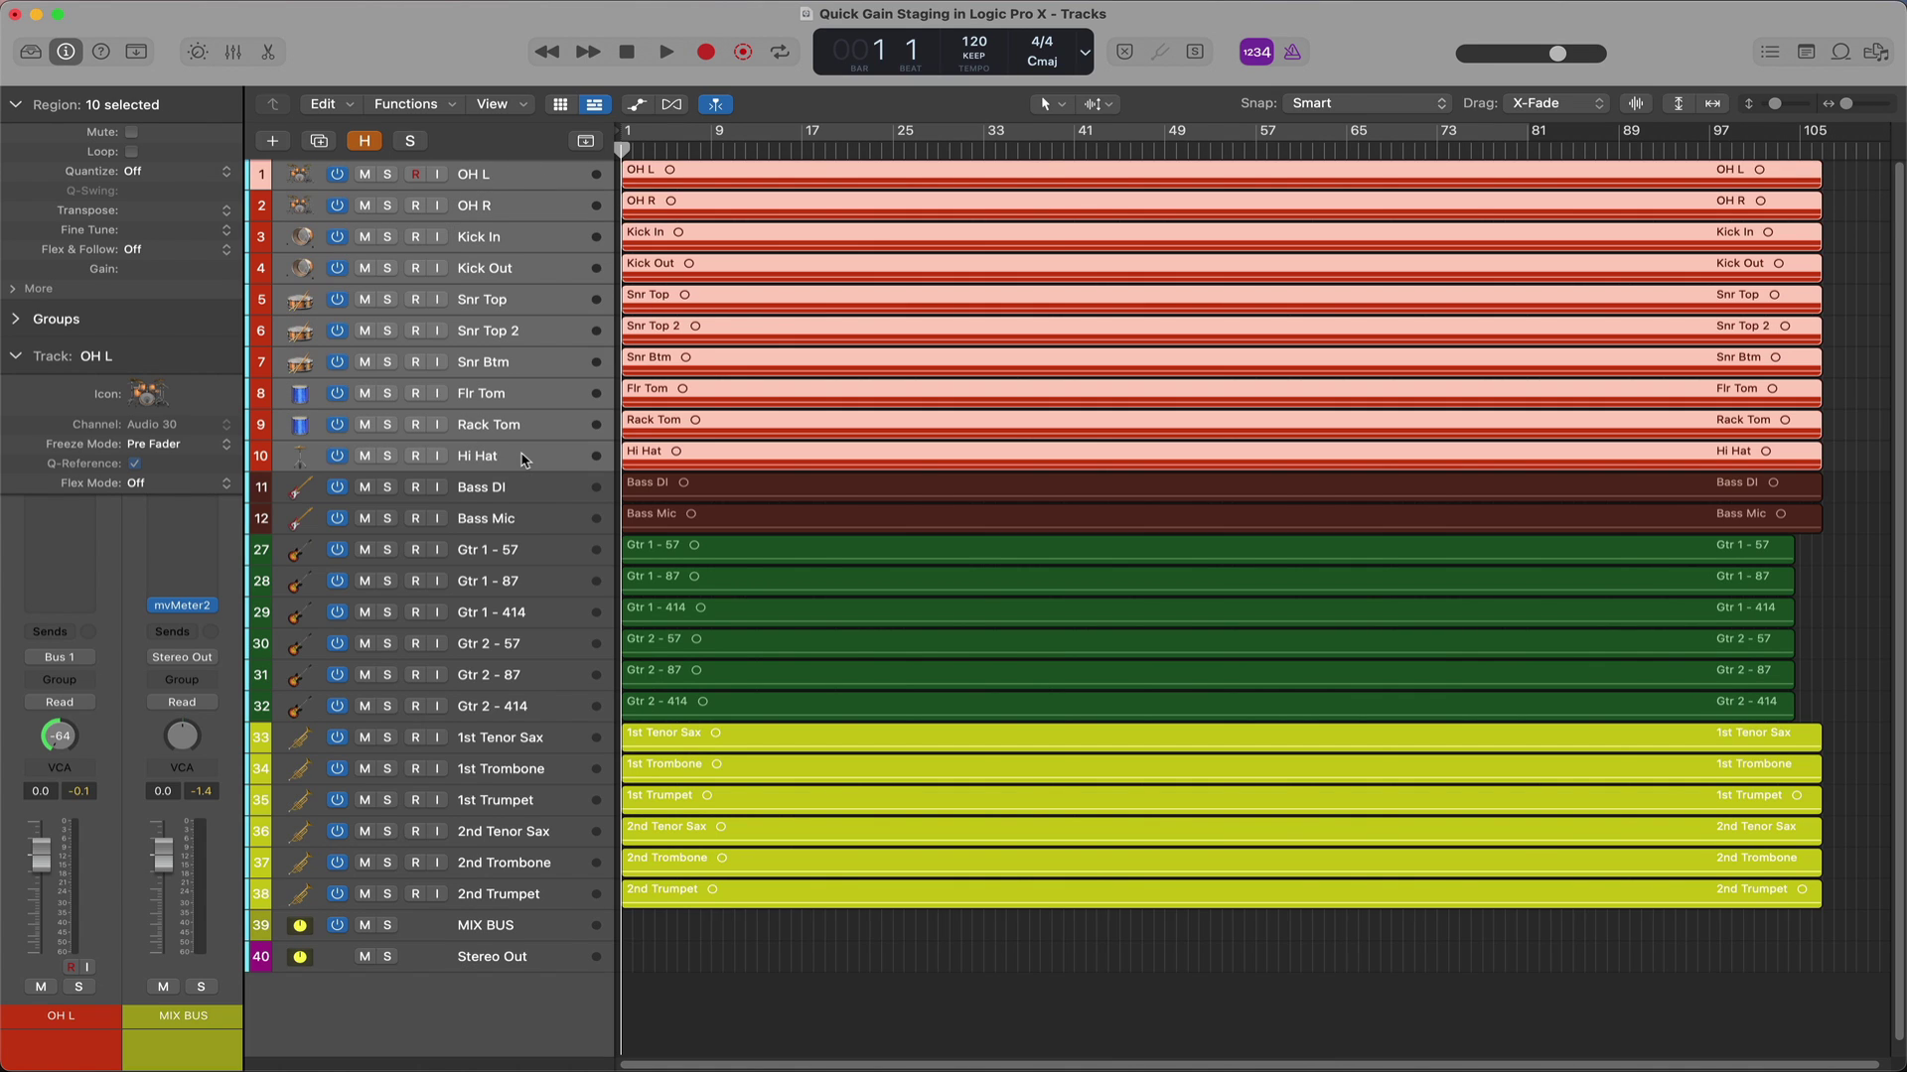
{"action": "left_click", "coordinate": [435, 105]}
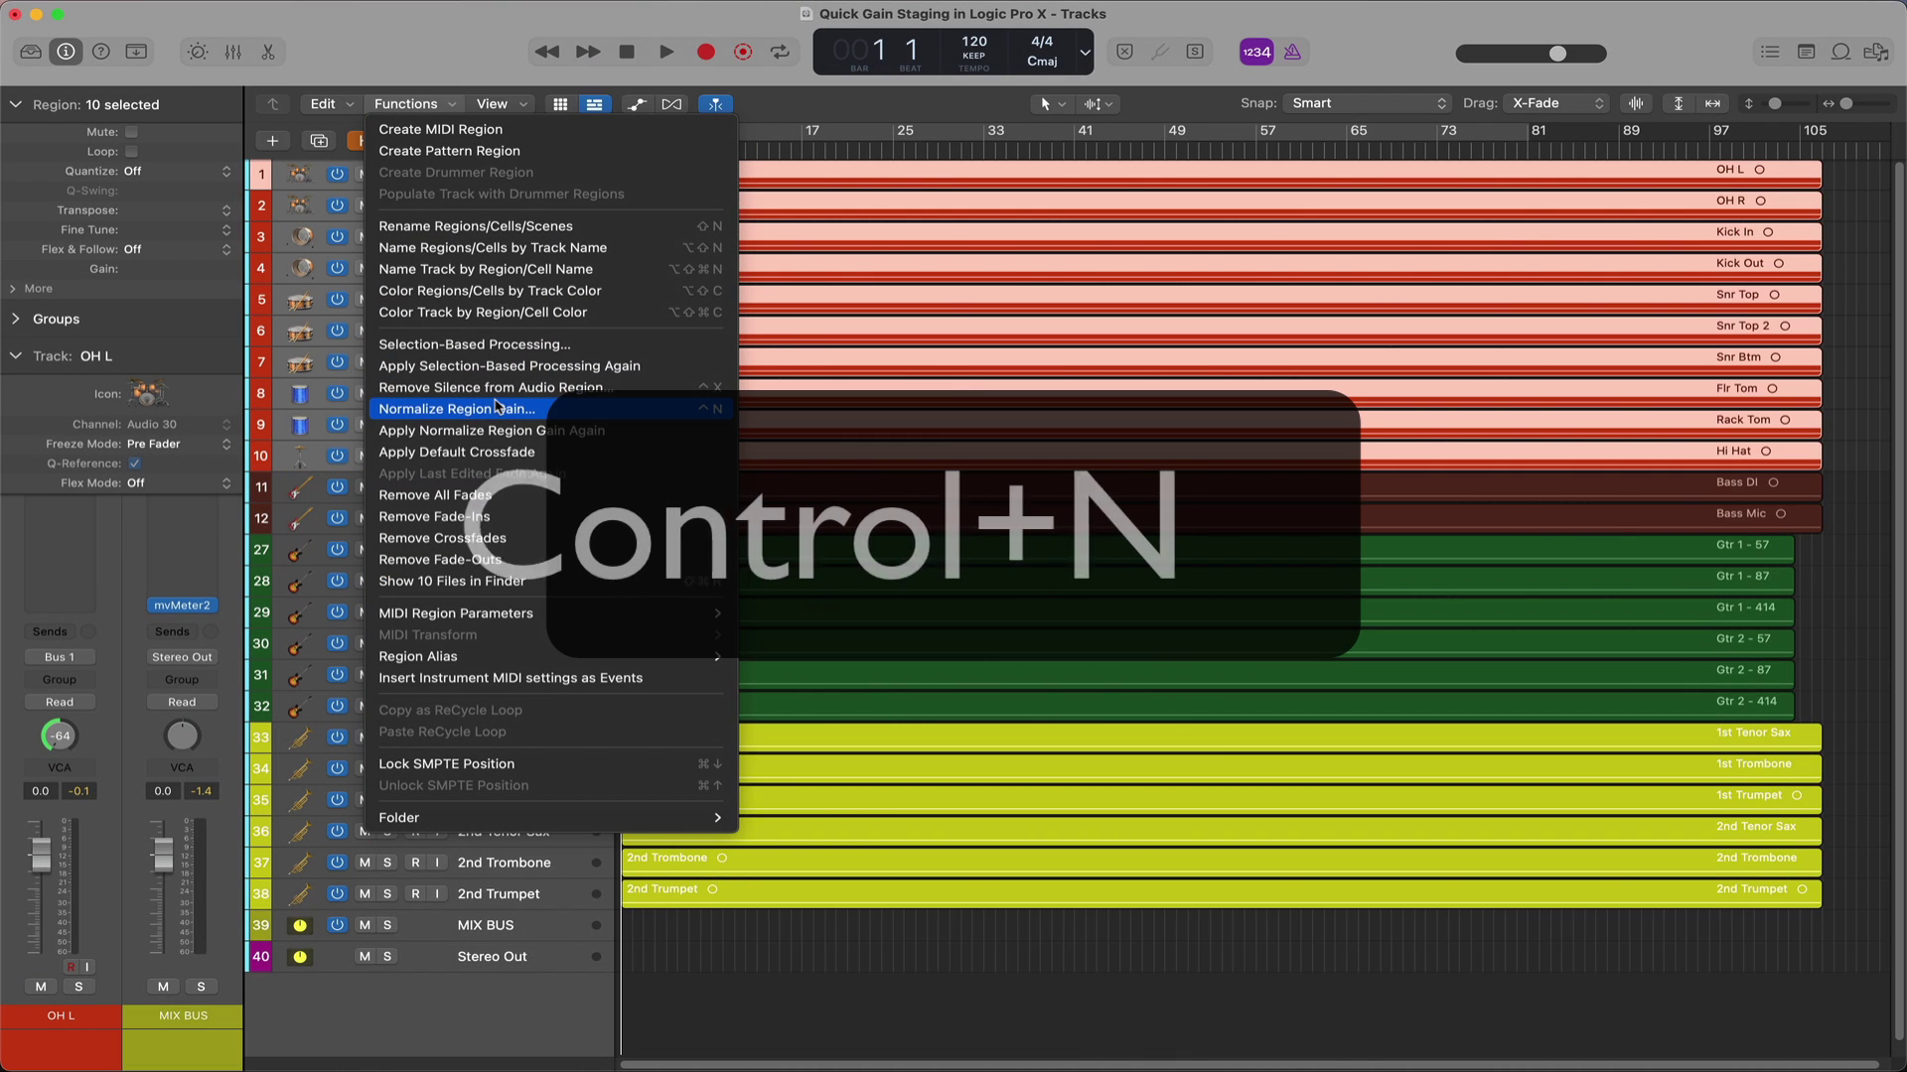
{"action": "key", "text": "ctrl+n"}
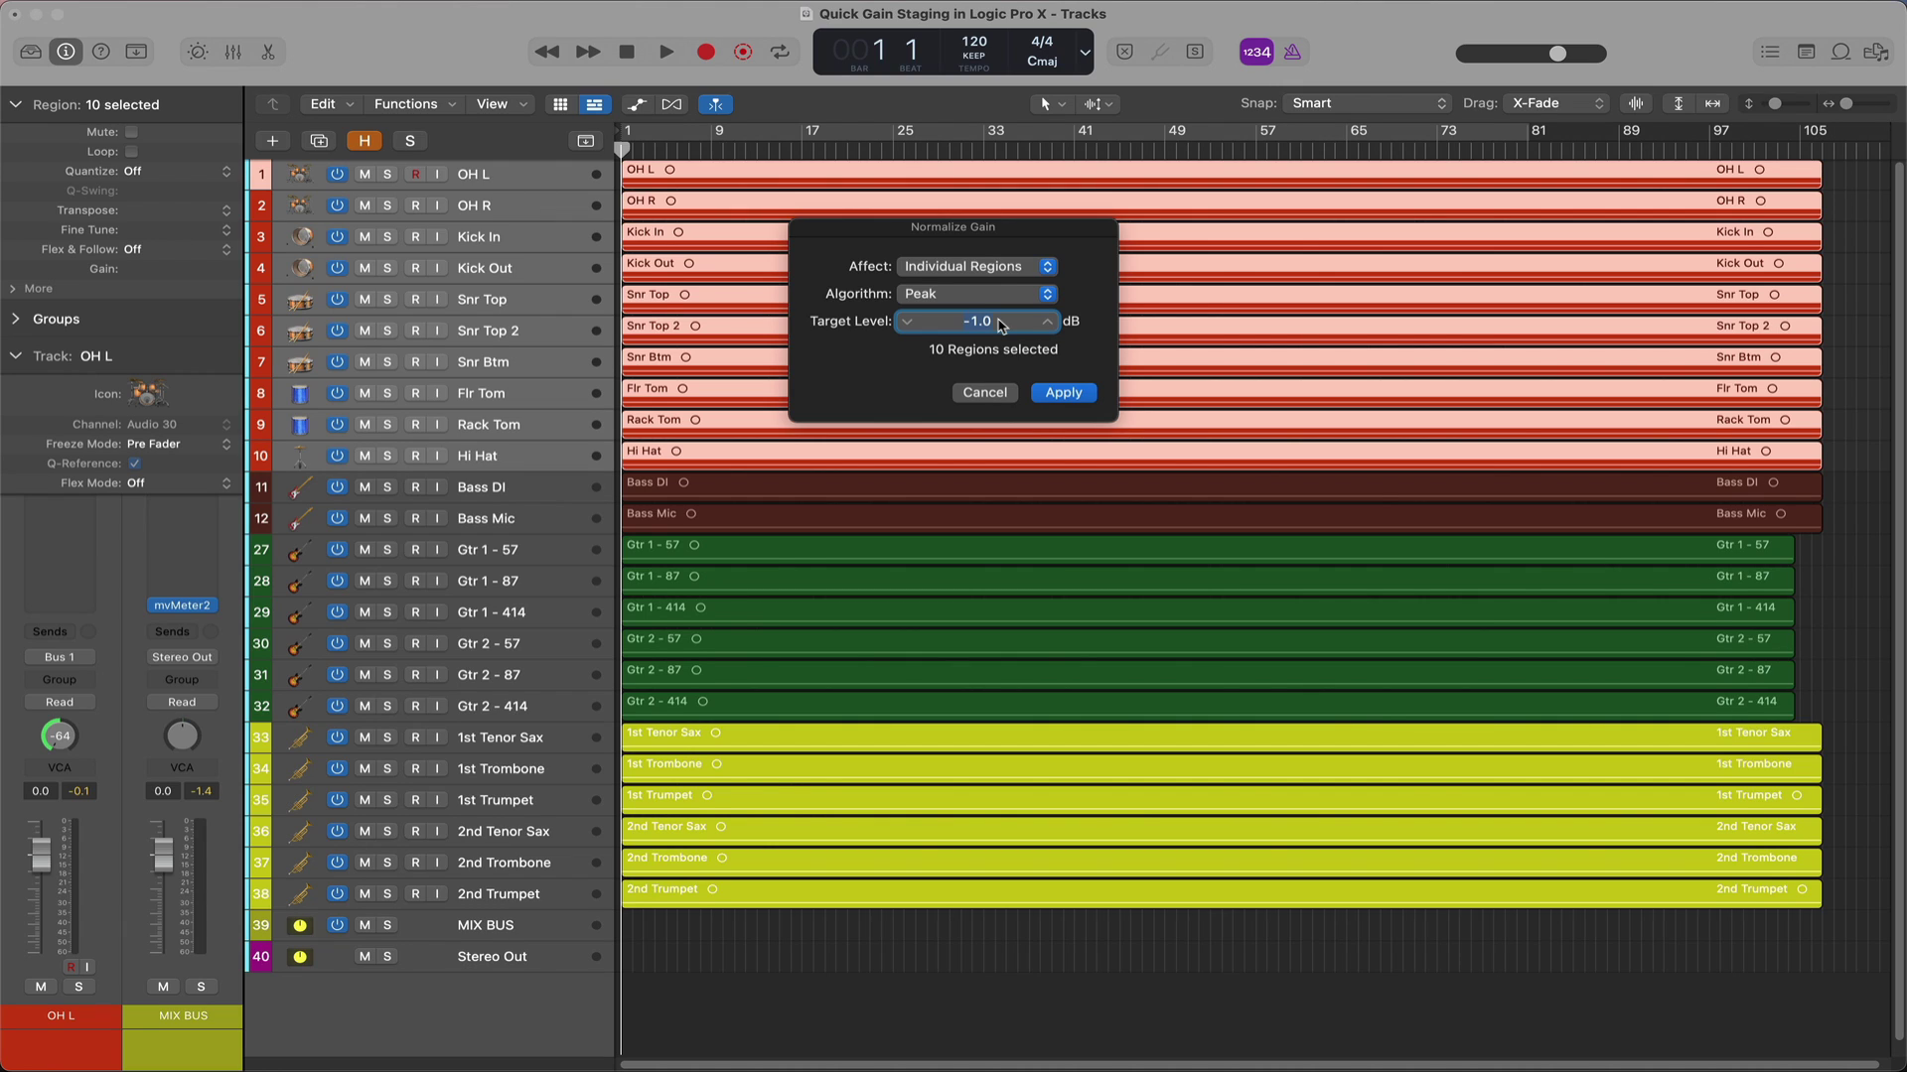
{"action": "left_click", "coordinate": [1064, 396]}
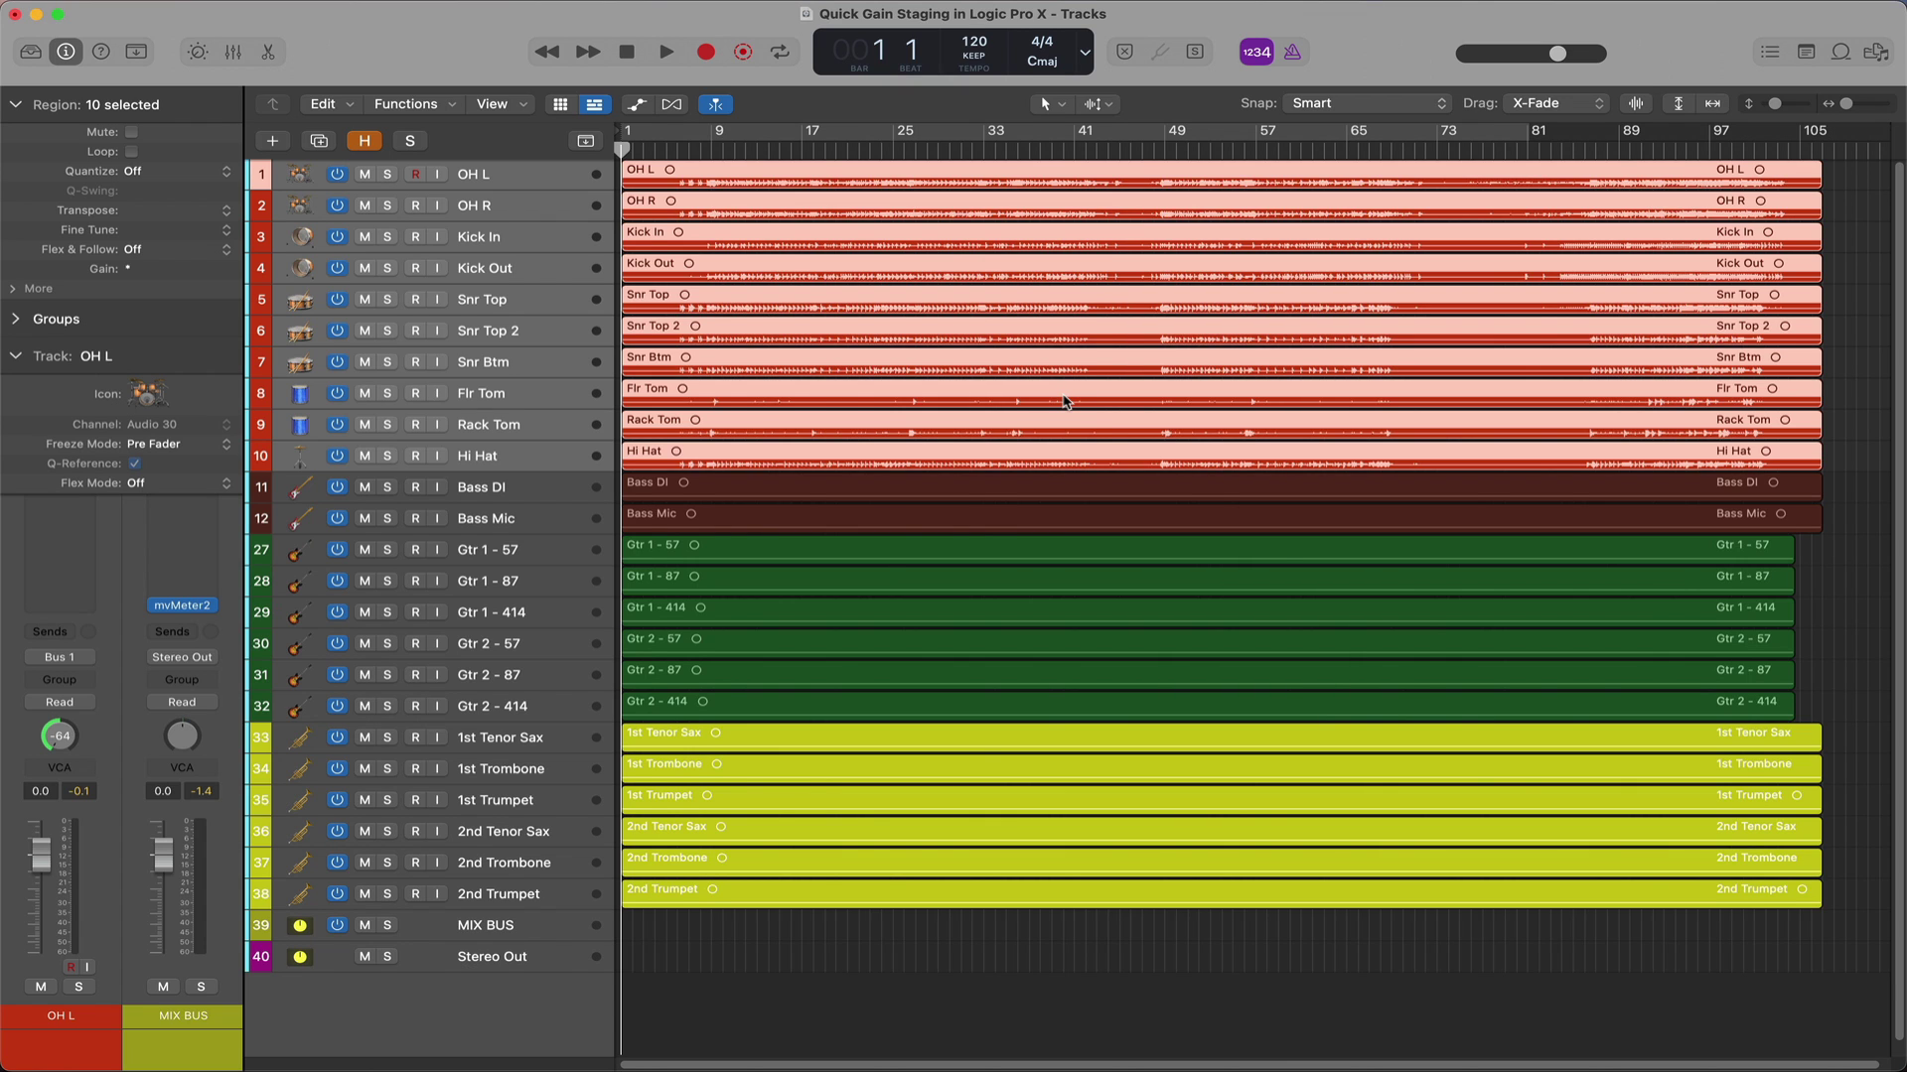
Enlarge the tracks and check the soloed OH L and OH R overheads' playback level on the mix bus VU meter
{"action": "key", "text": "super+Down"}
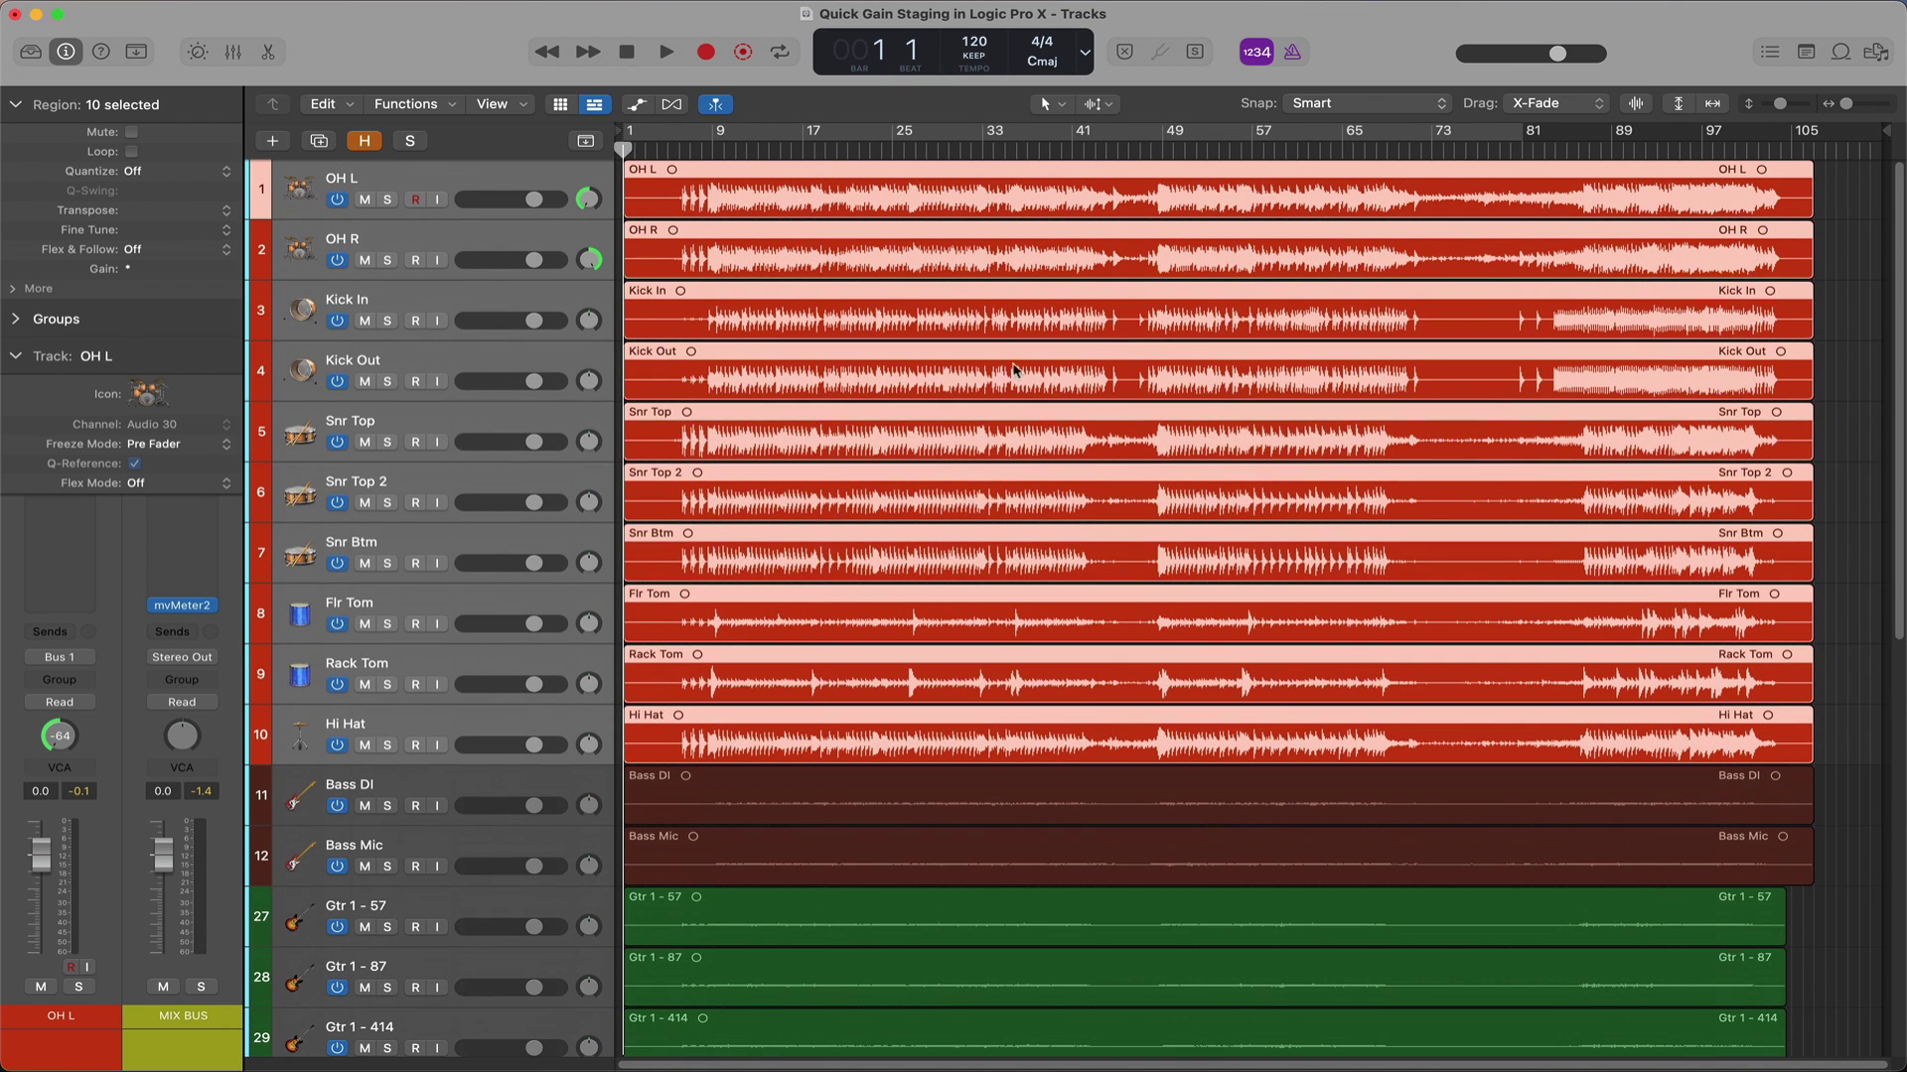
{"action": "left_click", "coordinate": [478, 178]}
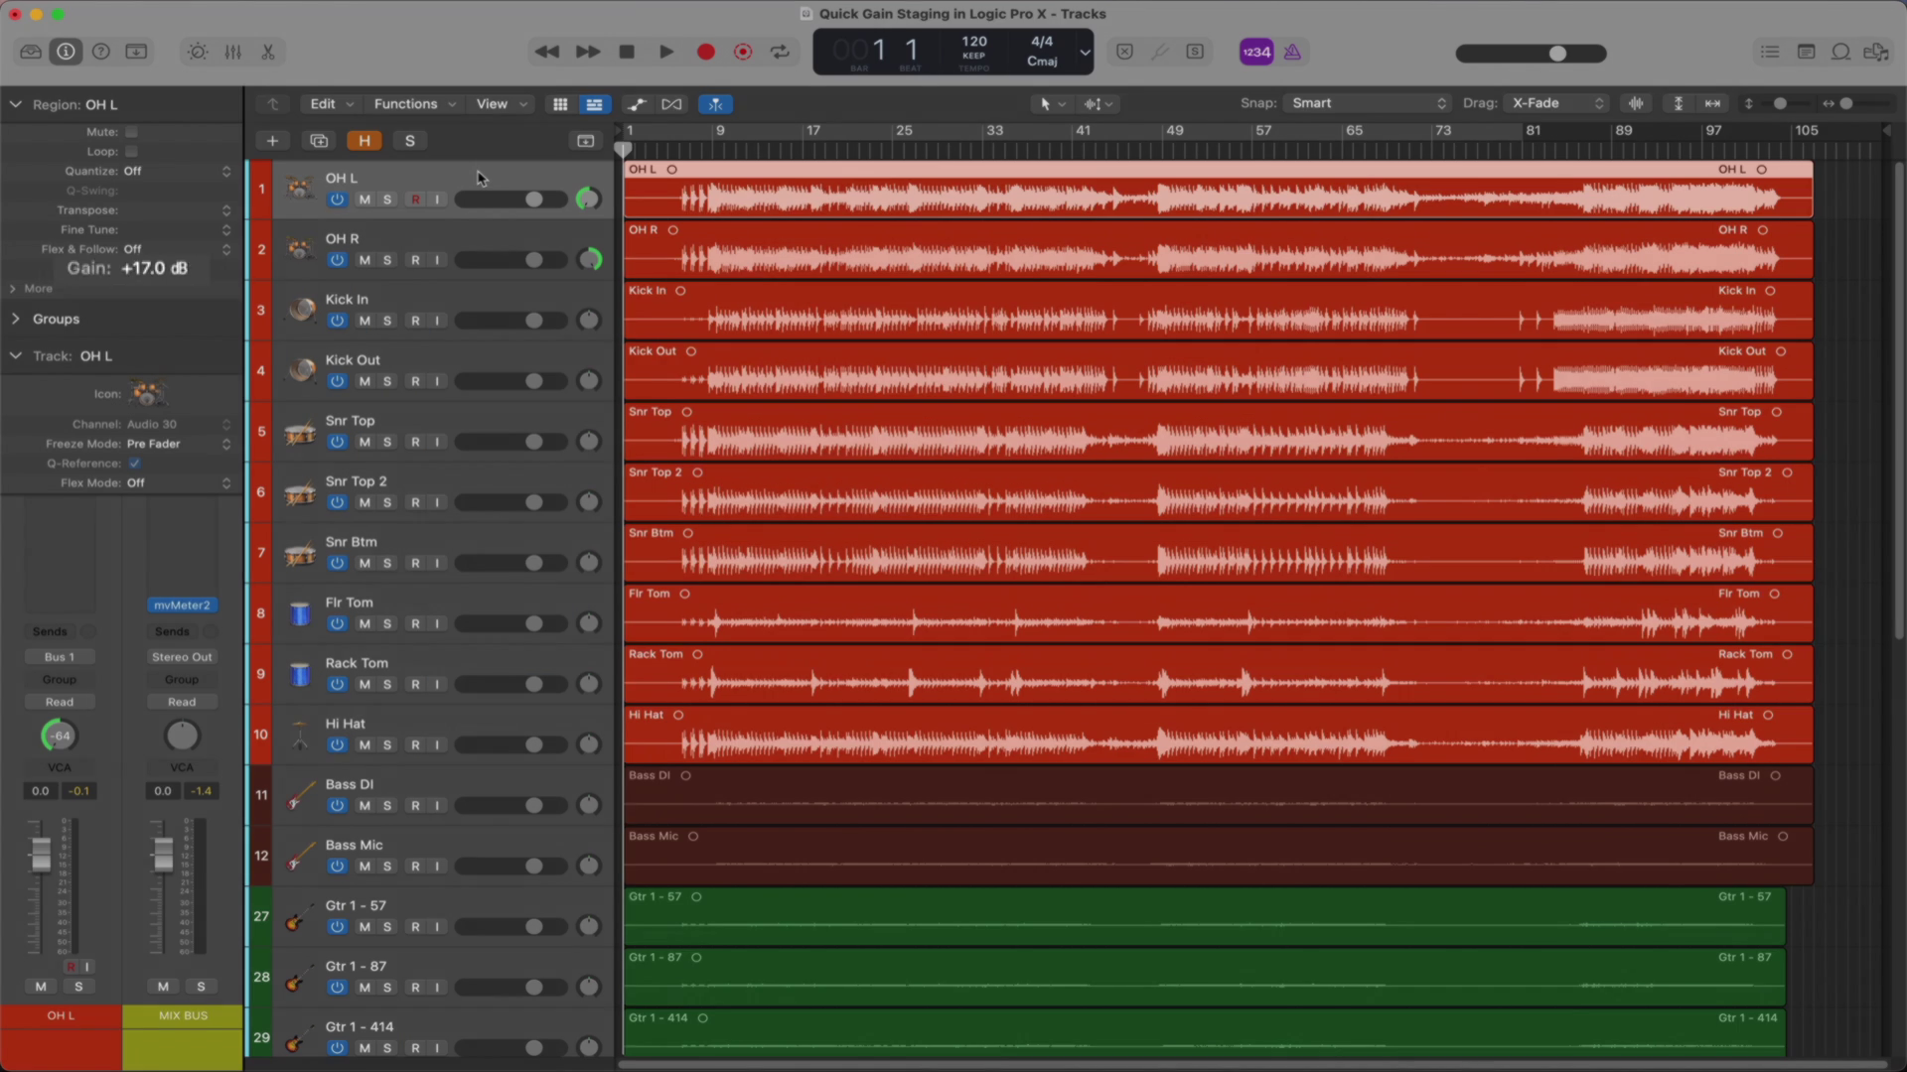
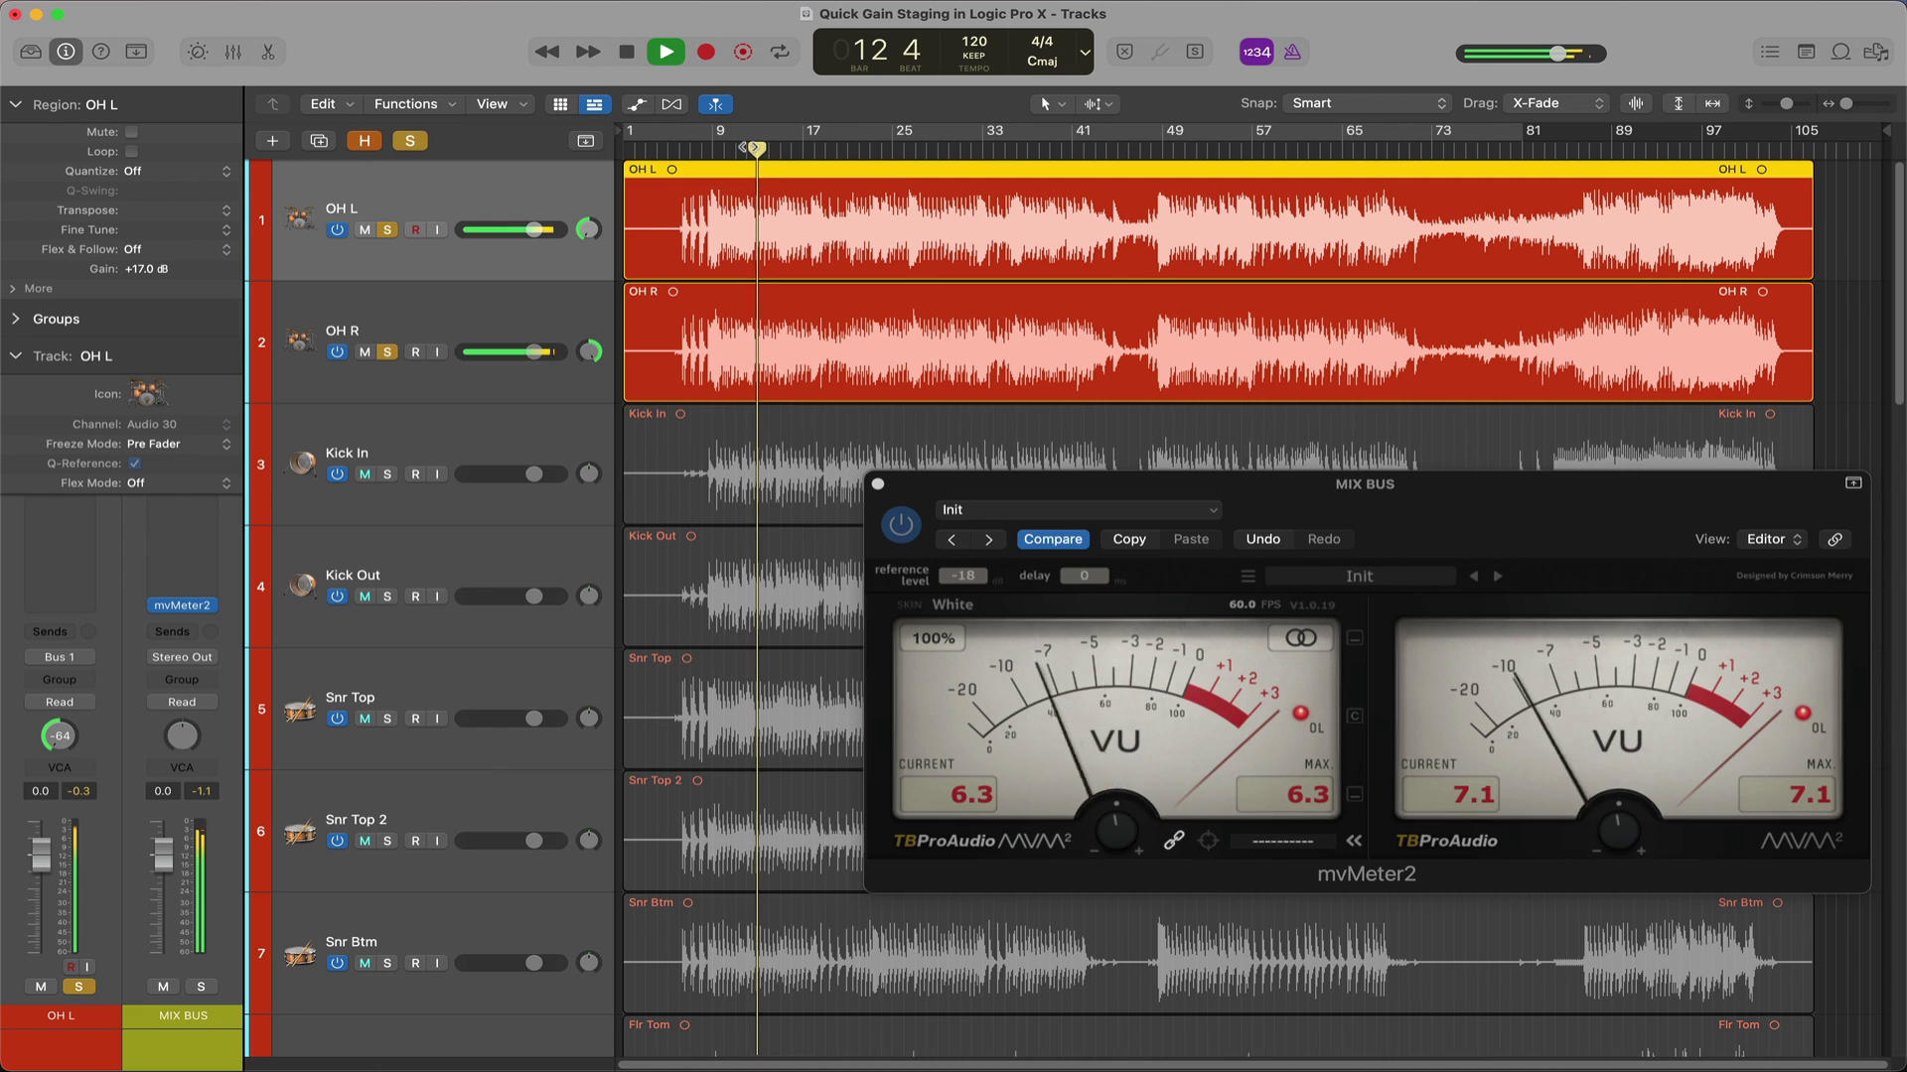
{"action": "key", "text": "space"}
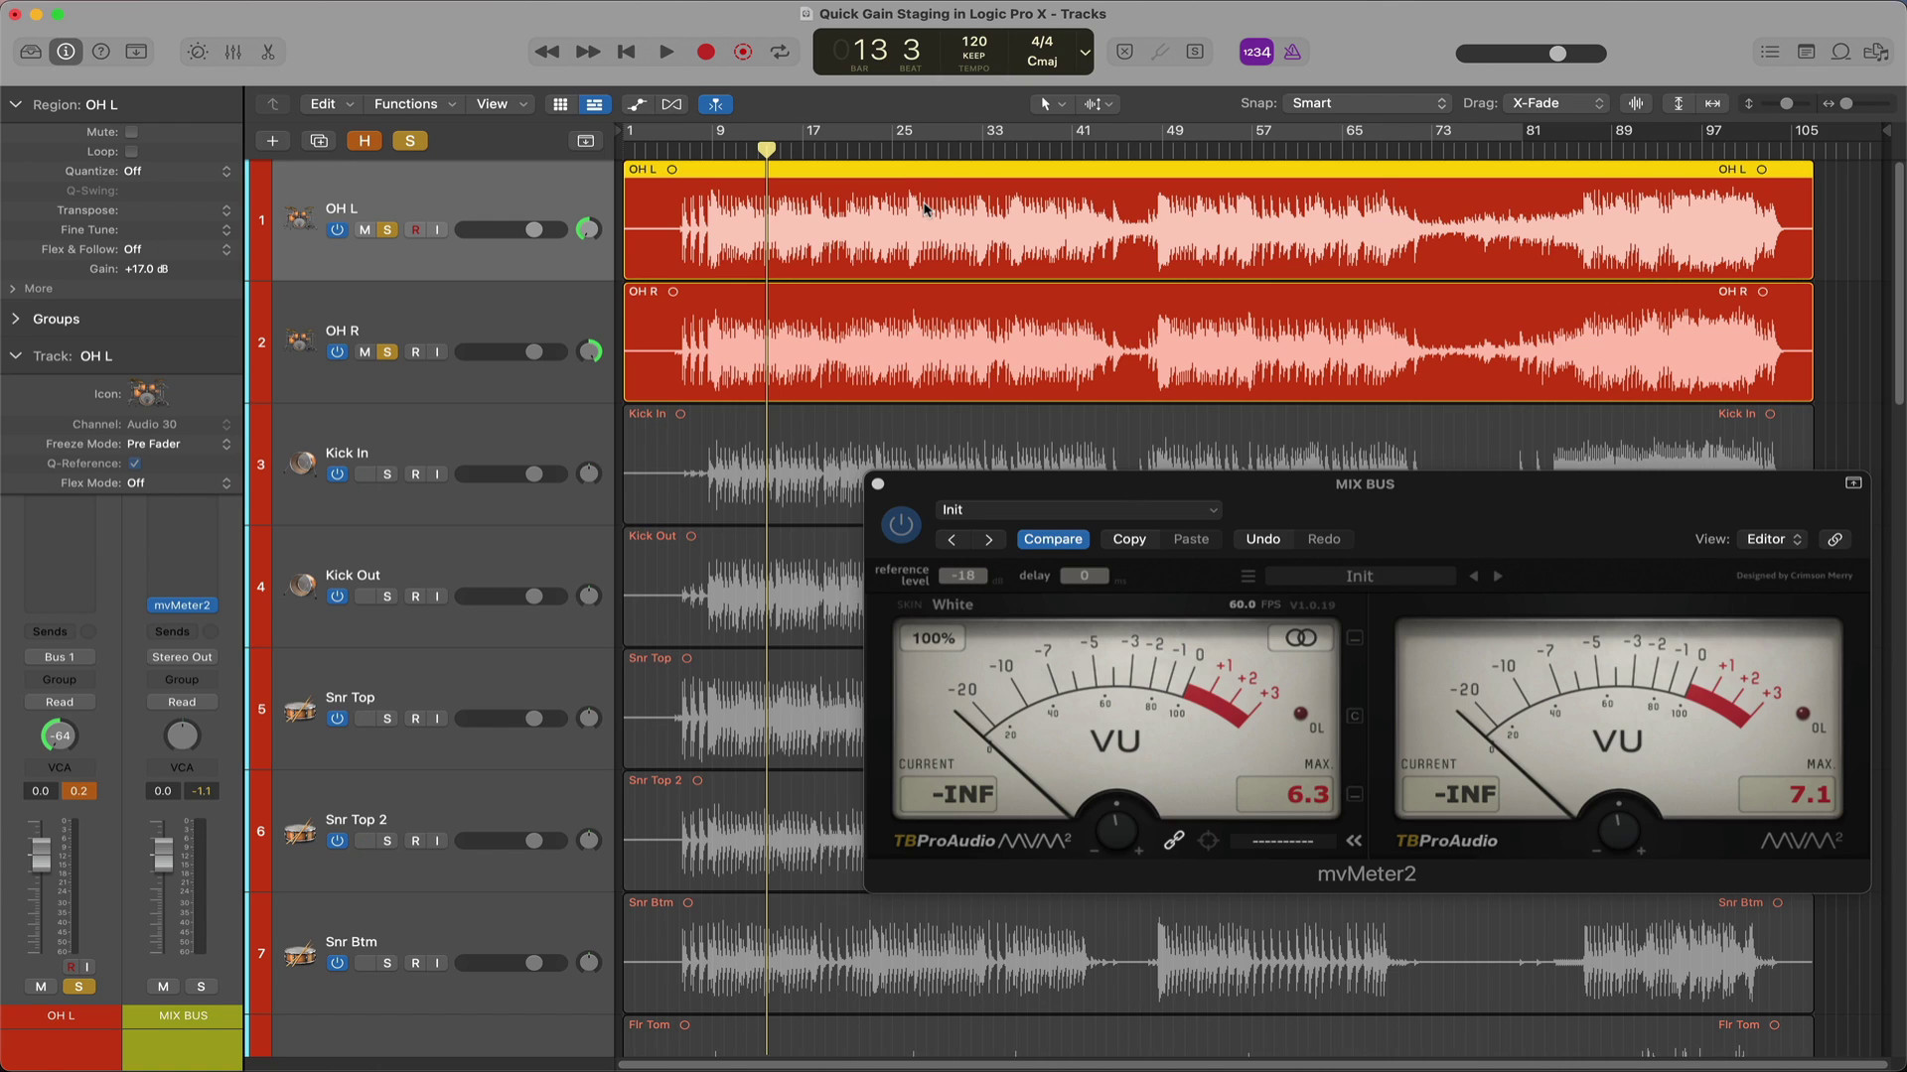
Select both the OH L and OH R regions and lower their gain to +11.2 dB with the Gain Tool
{"action": "left_click", "coordinate": [866, 315], "text": "shift"}
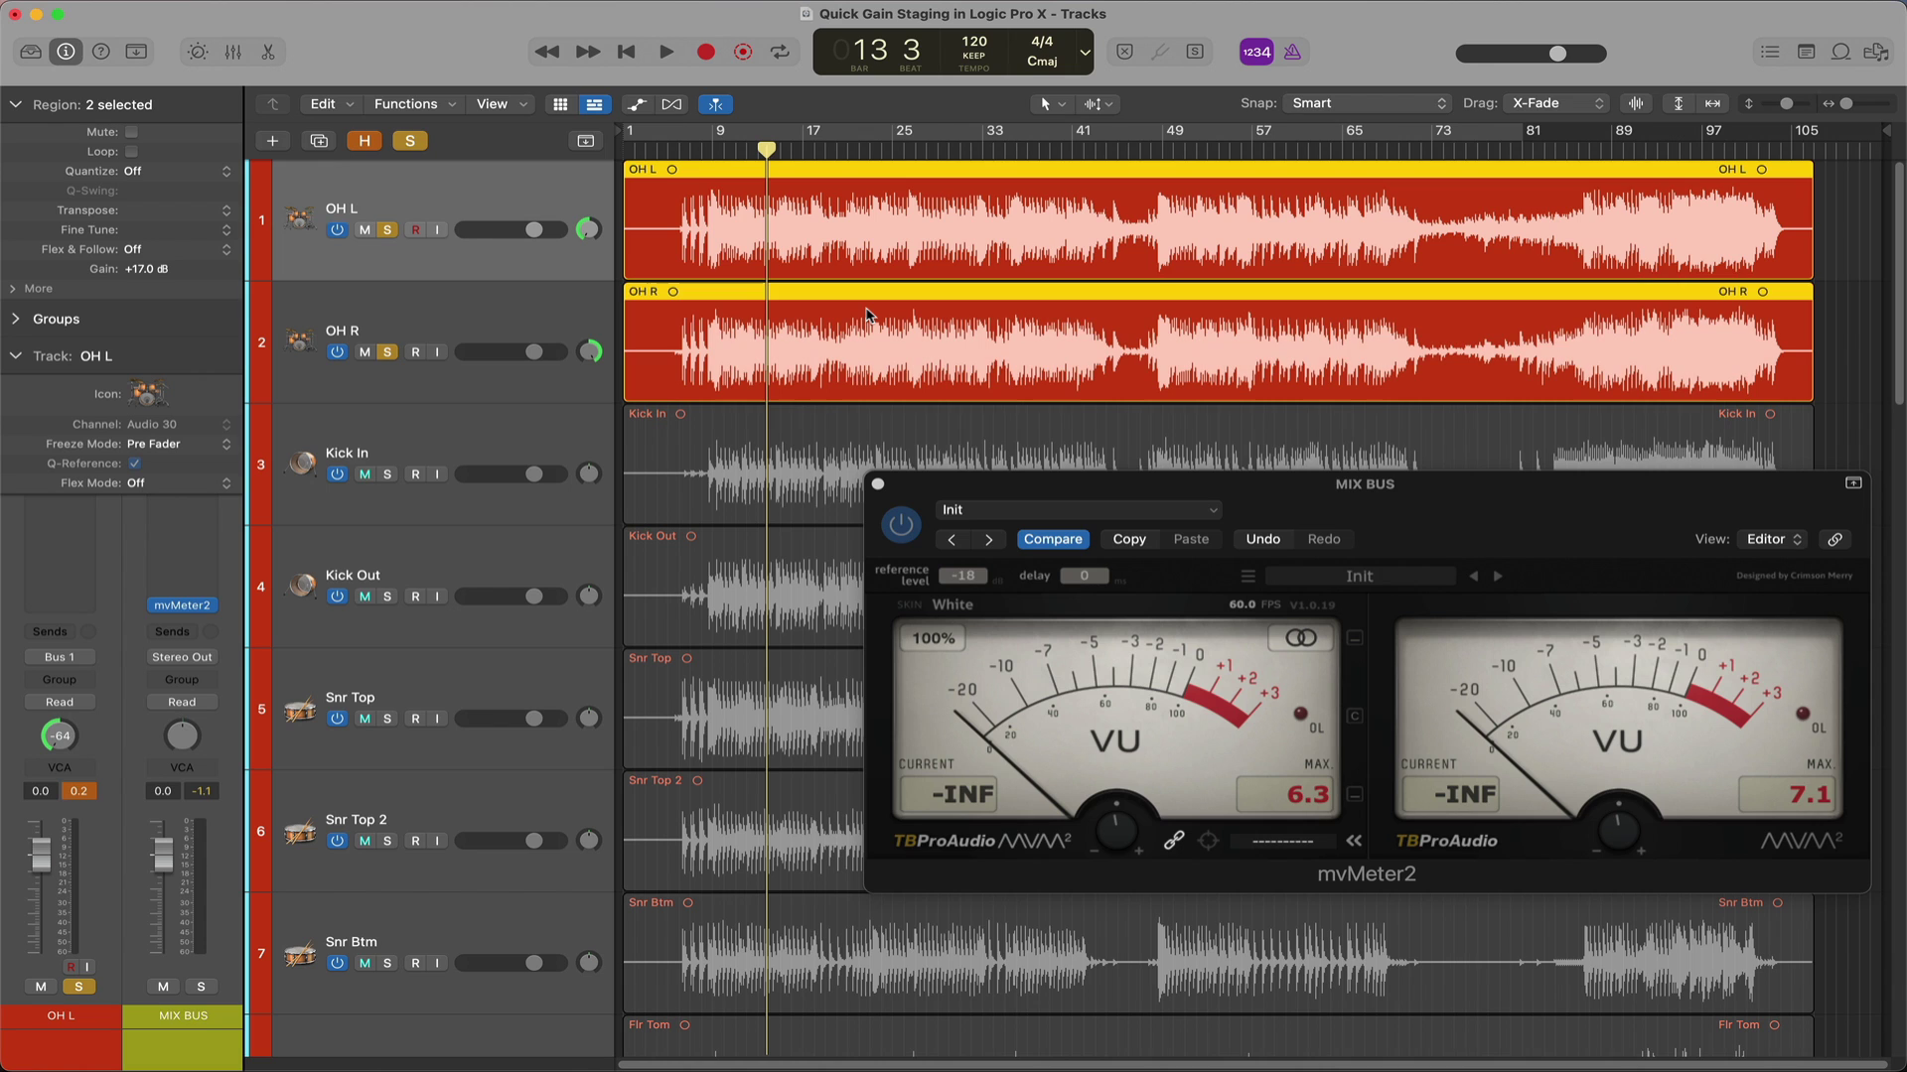
{"action": "left_click", "coordinate": [1099, 104]}
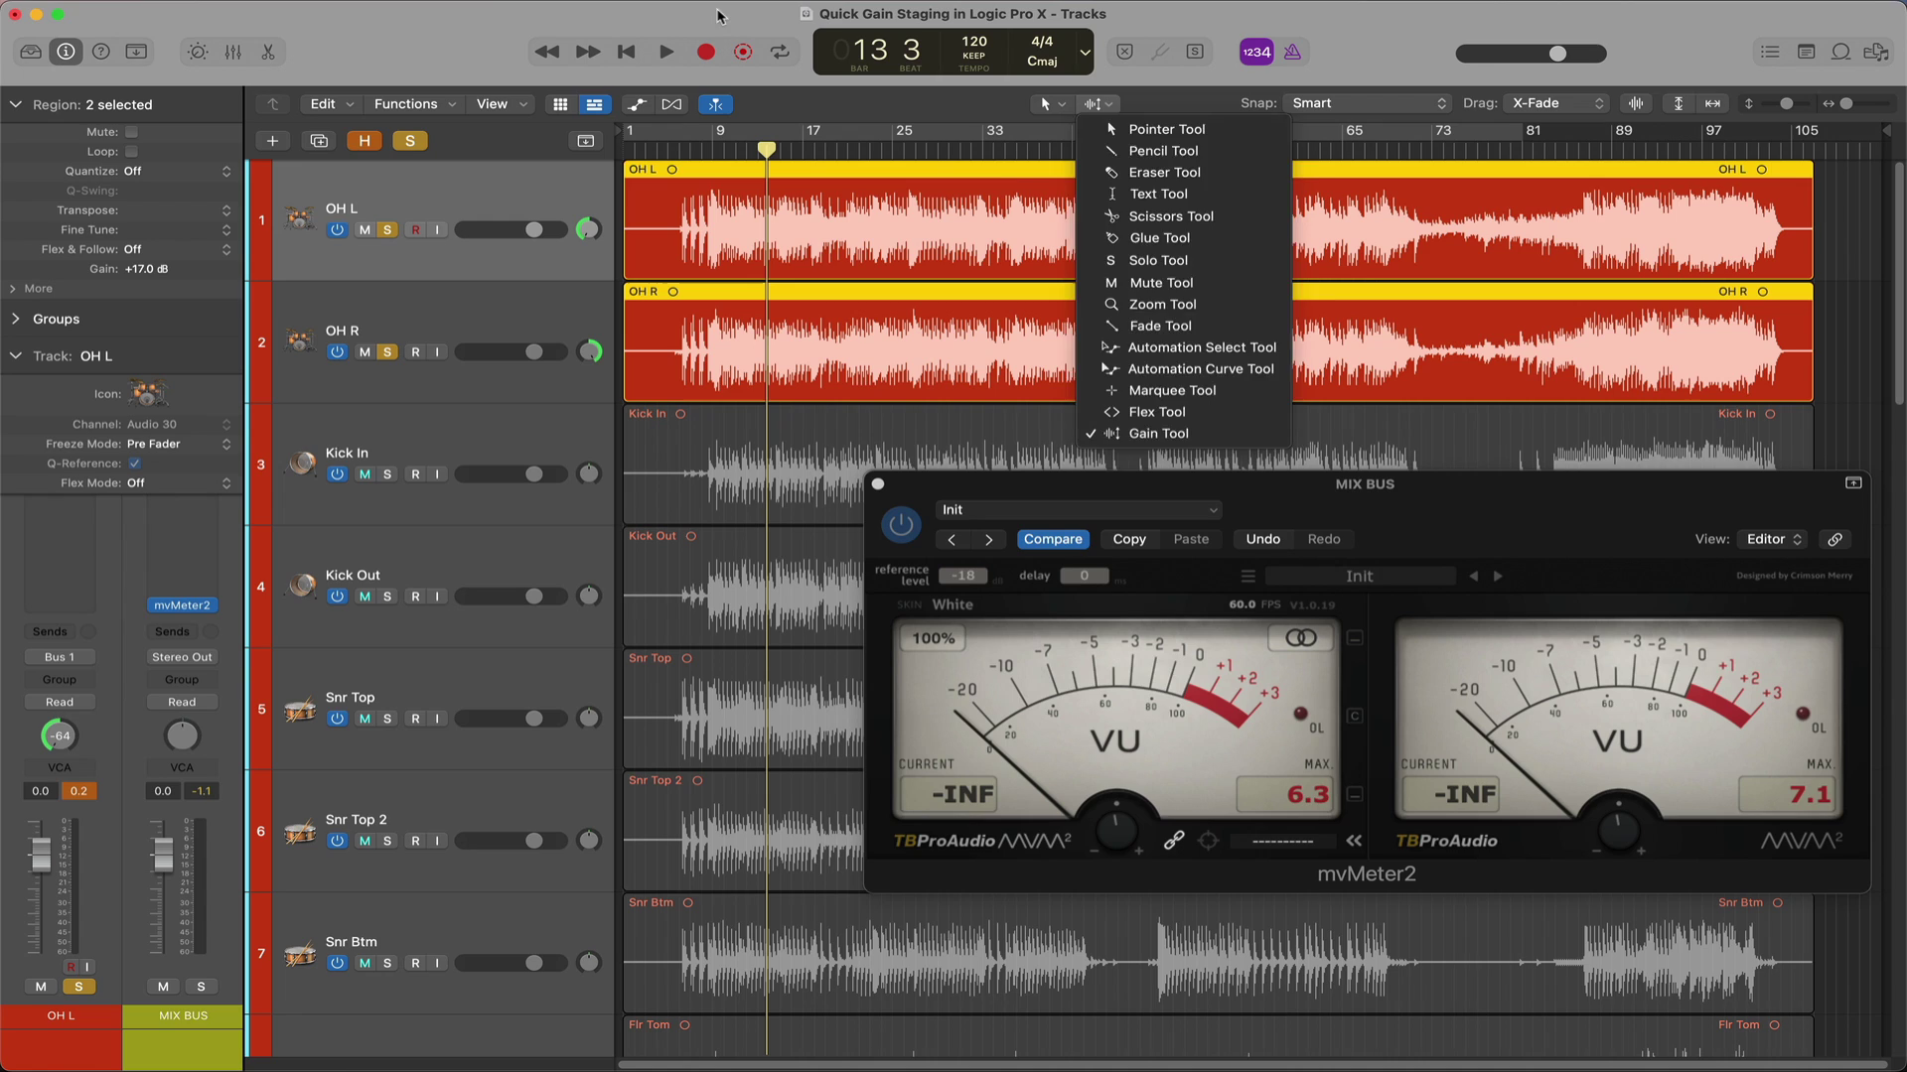
{"action": "left_click", "coordinate": [739, 51]}
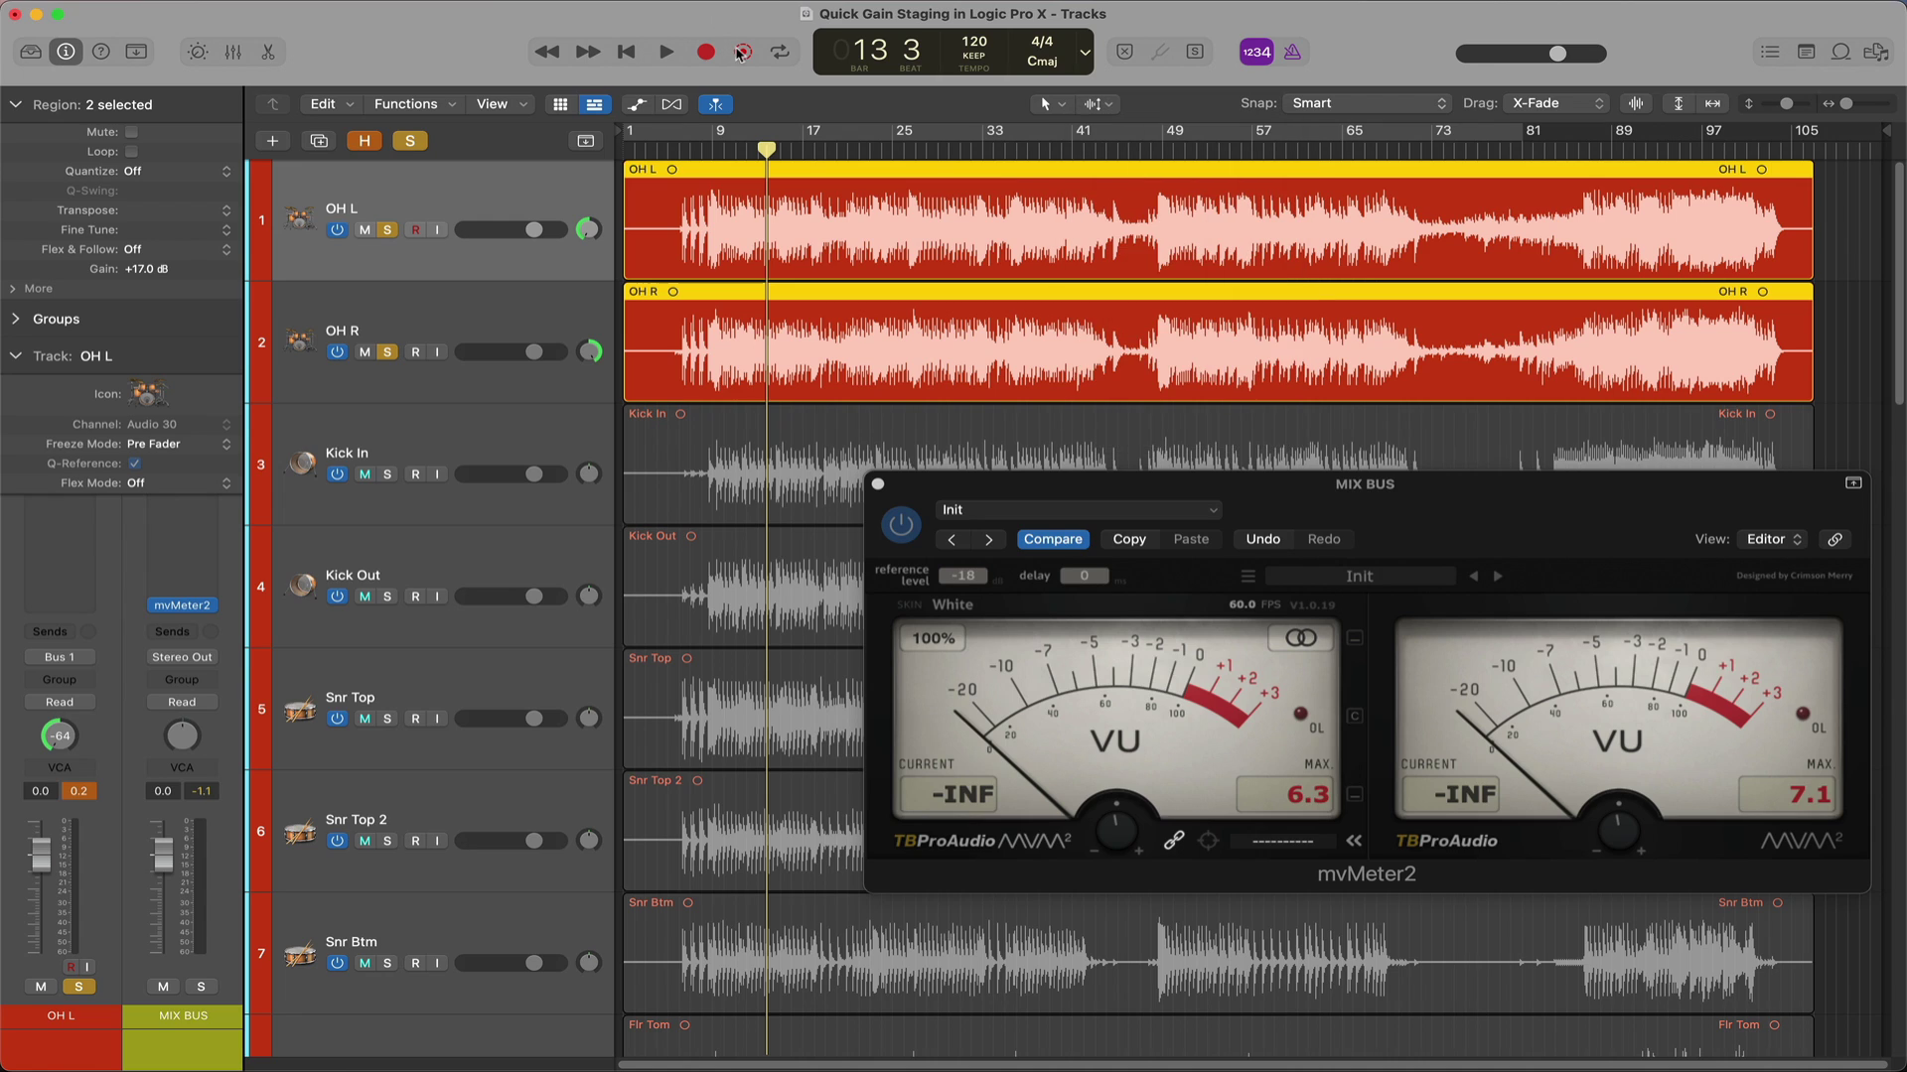
{"action": "left_click_drag", "start_coordinate": [906, 357], "coordinate": [916, 412]}
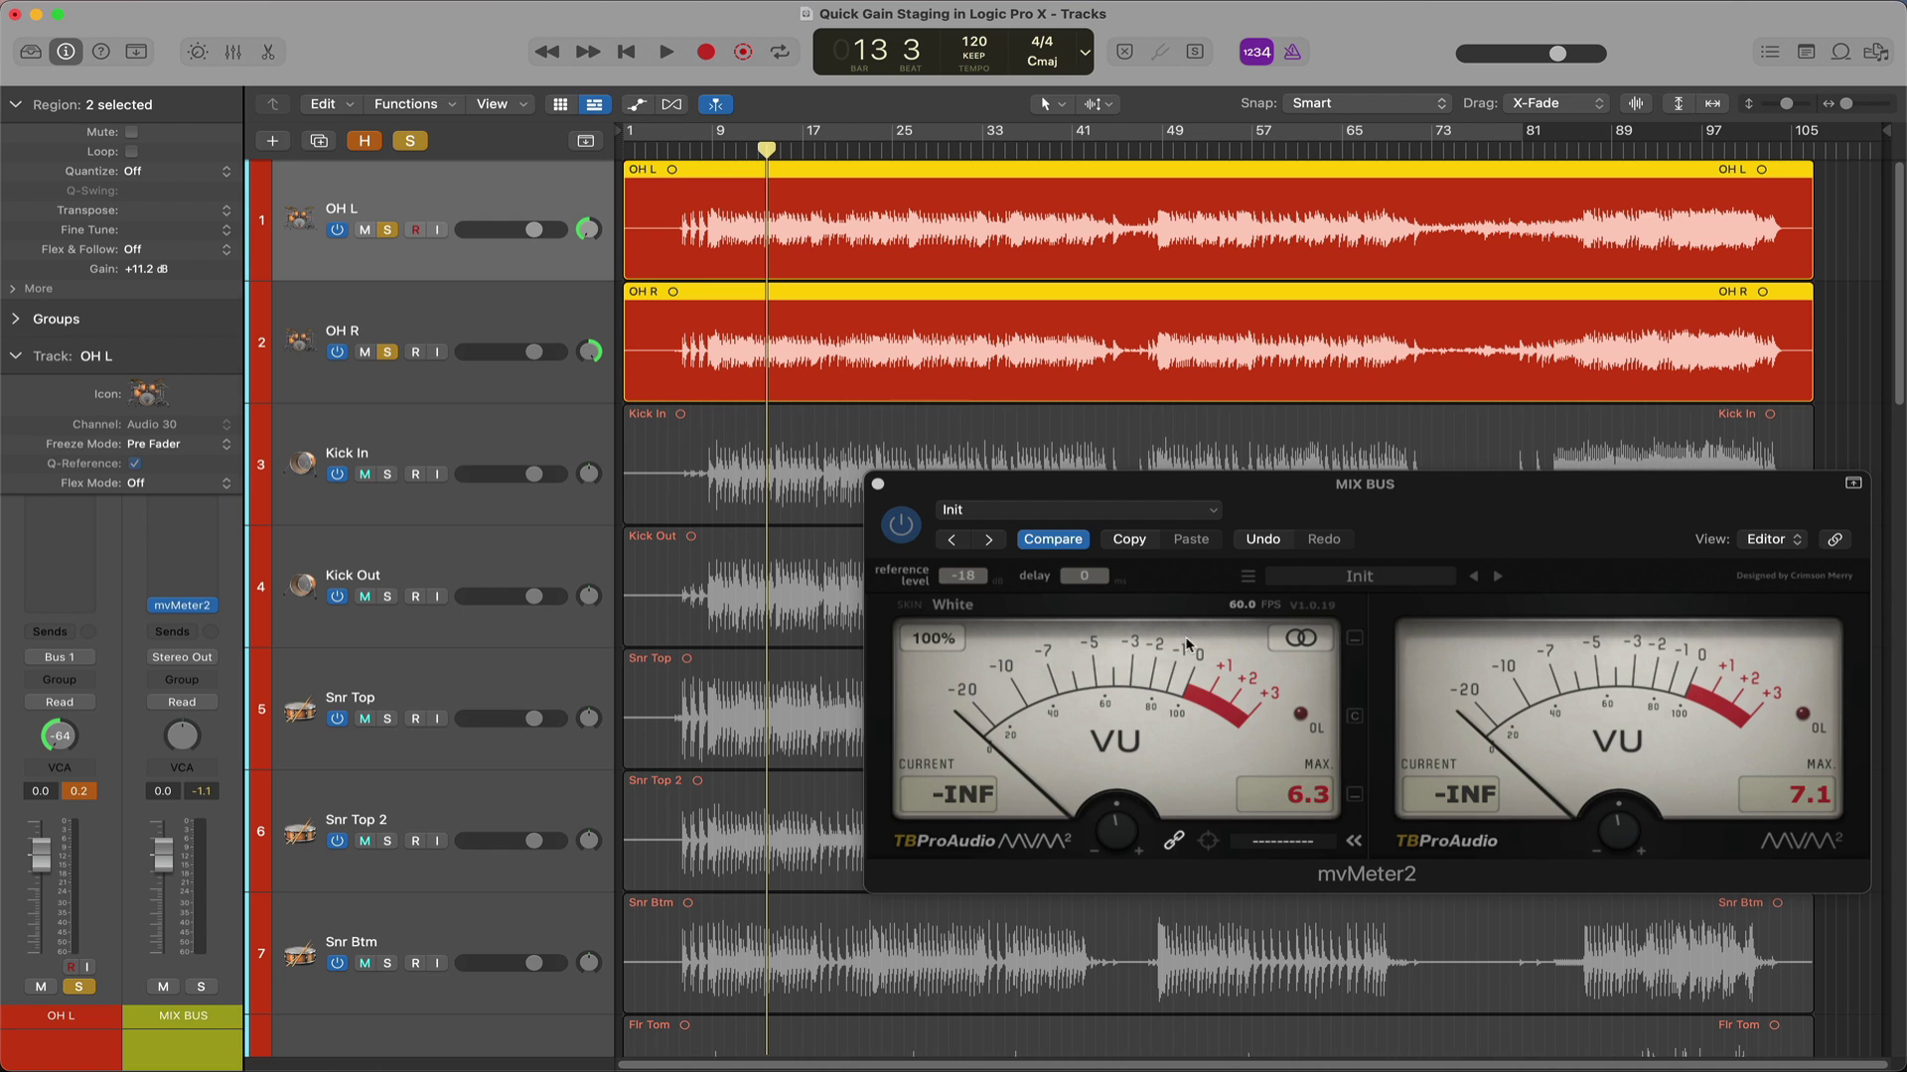
Reset the VU meter's maximum readings and replay the overheads from around bar 12 to check their adjusted level
{"action": "left_click", "coordinate": [1313, 802]}
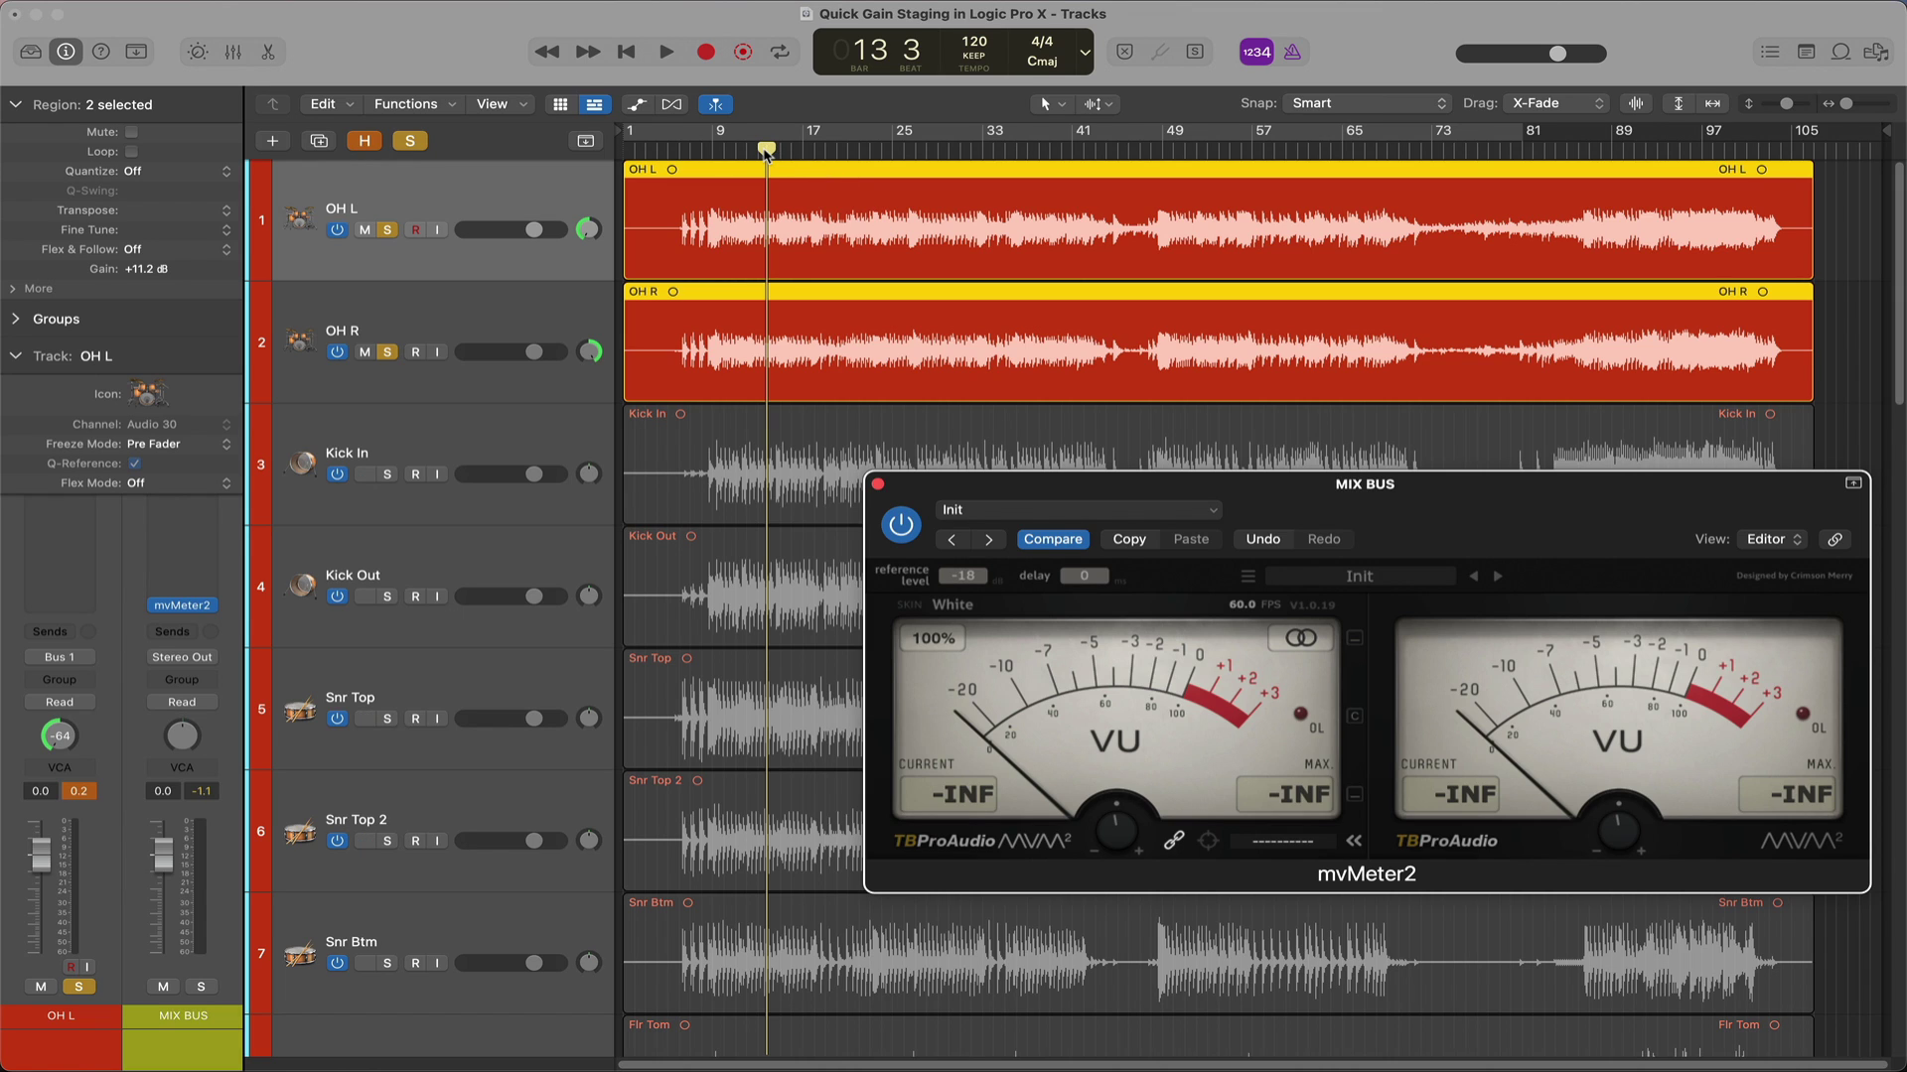
{"action": "double_click", "coordinate": [758, 151]}
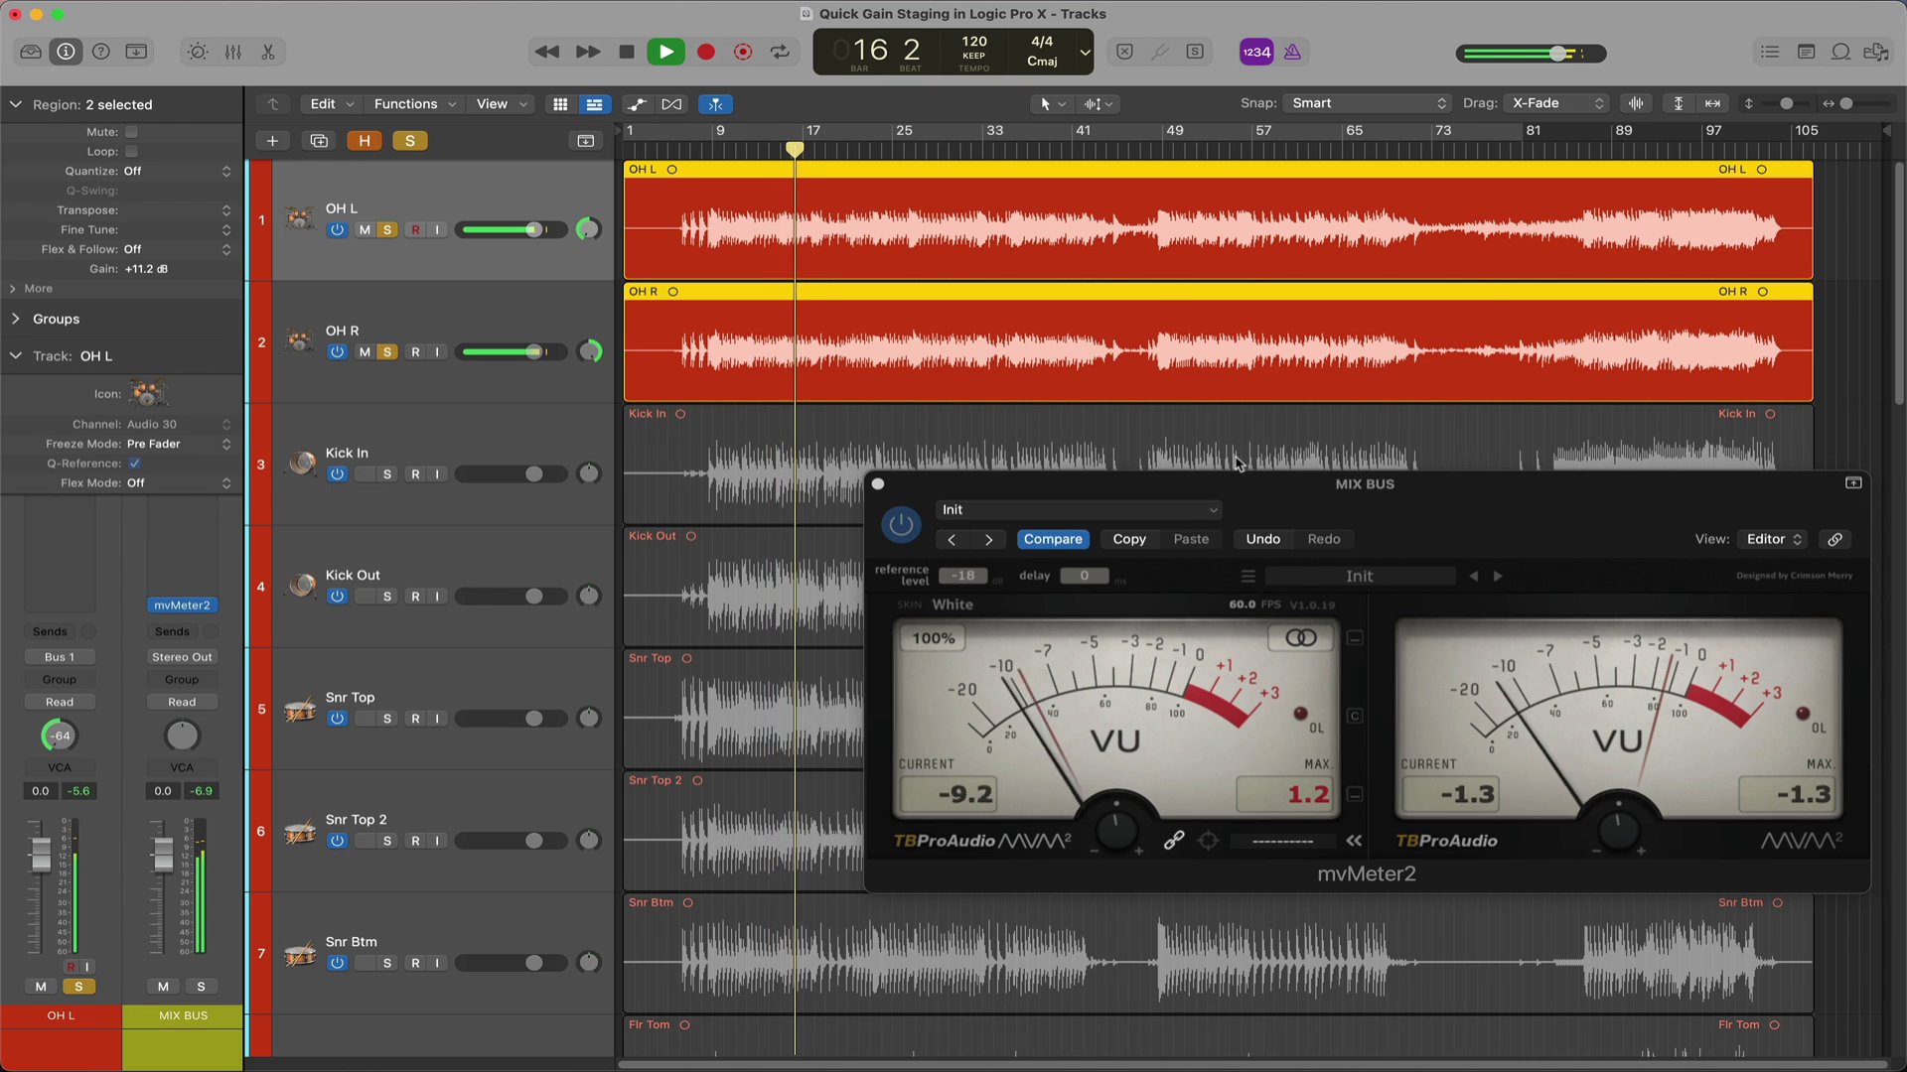
{"action": "left_click", "coordinate": [1318, 799]}
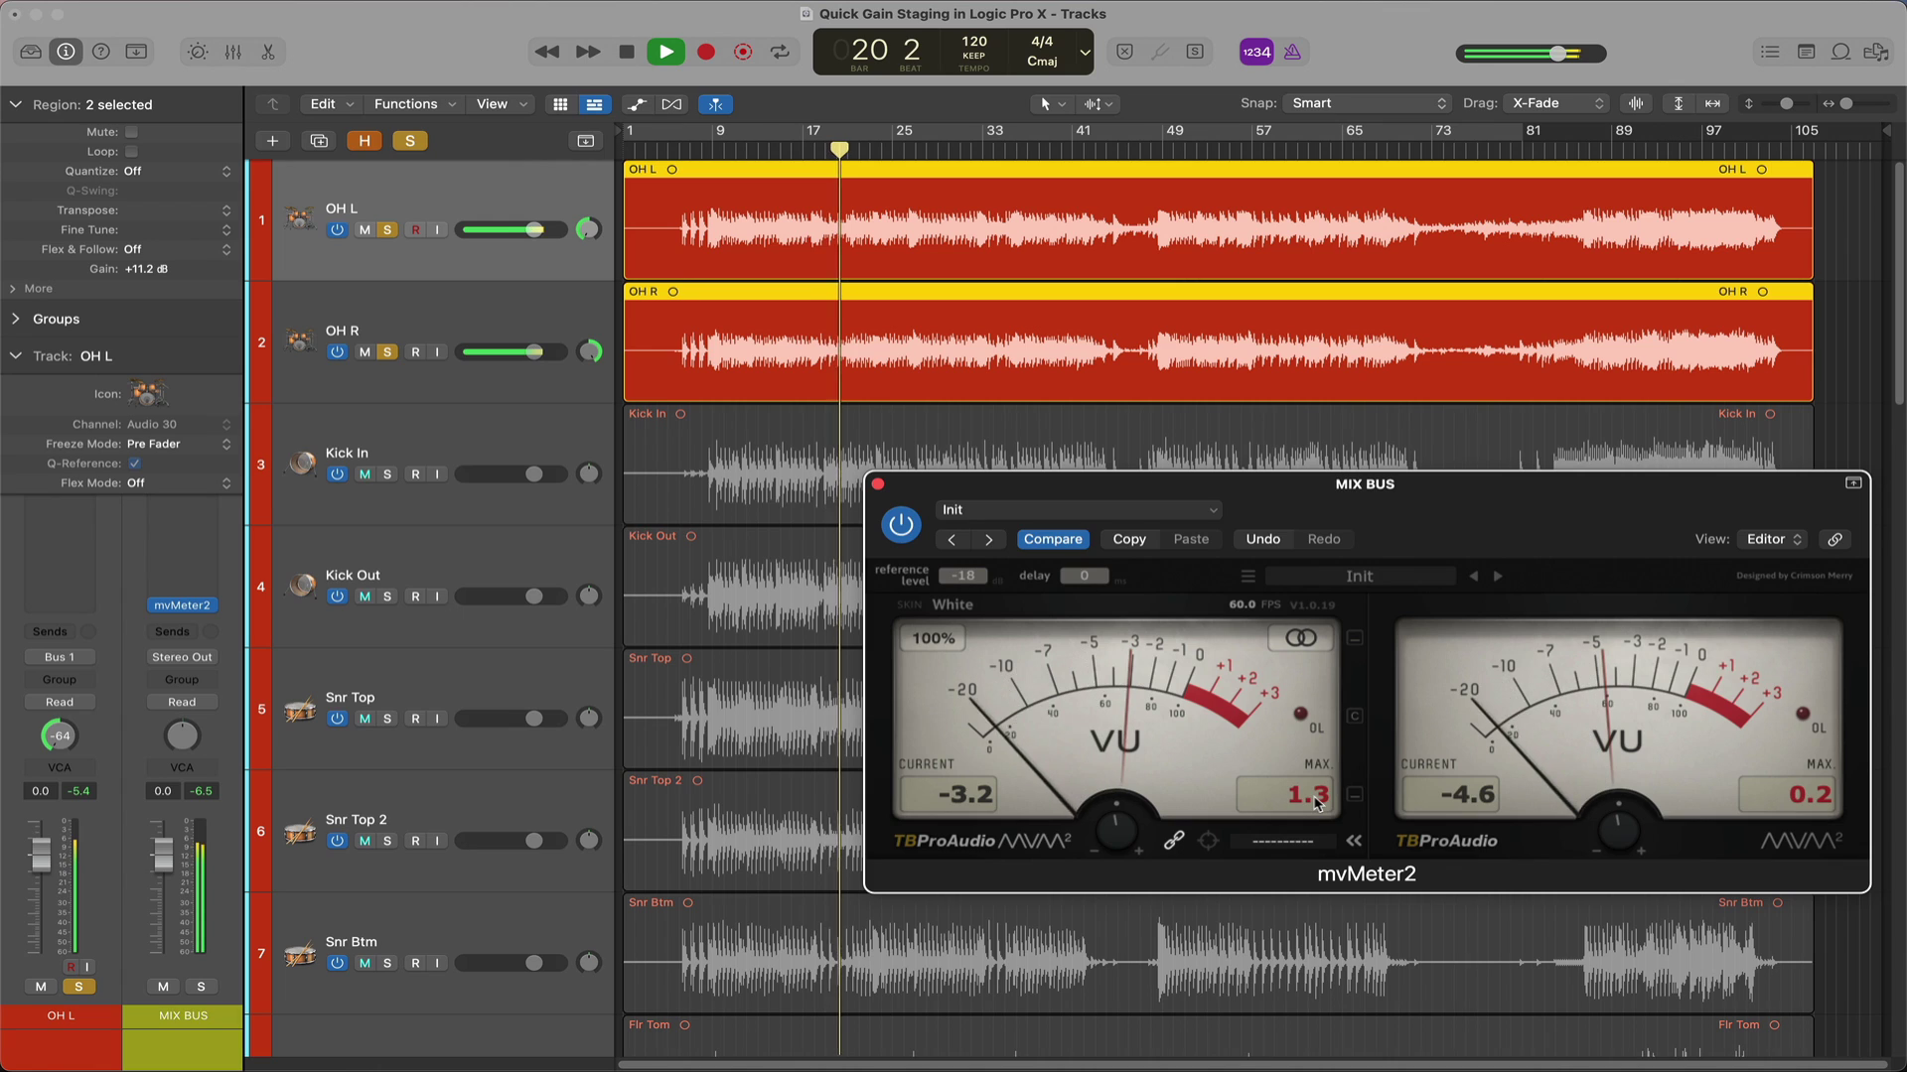
{"action": "key", "text": "space"}
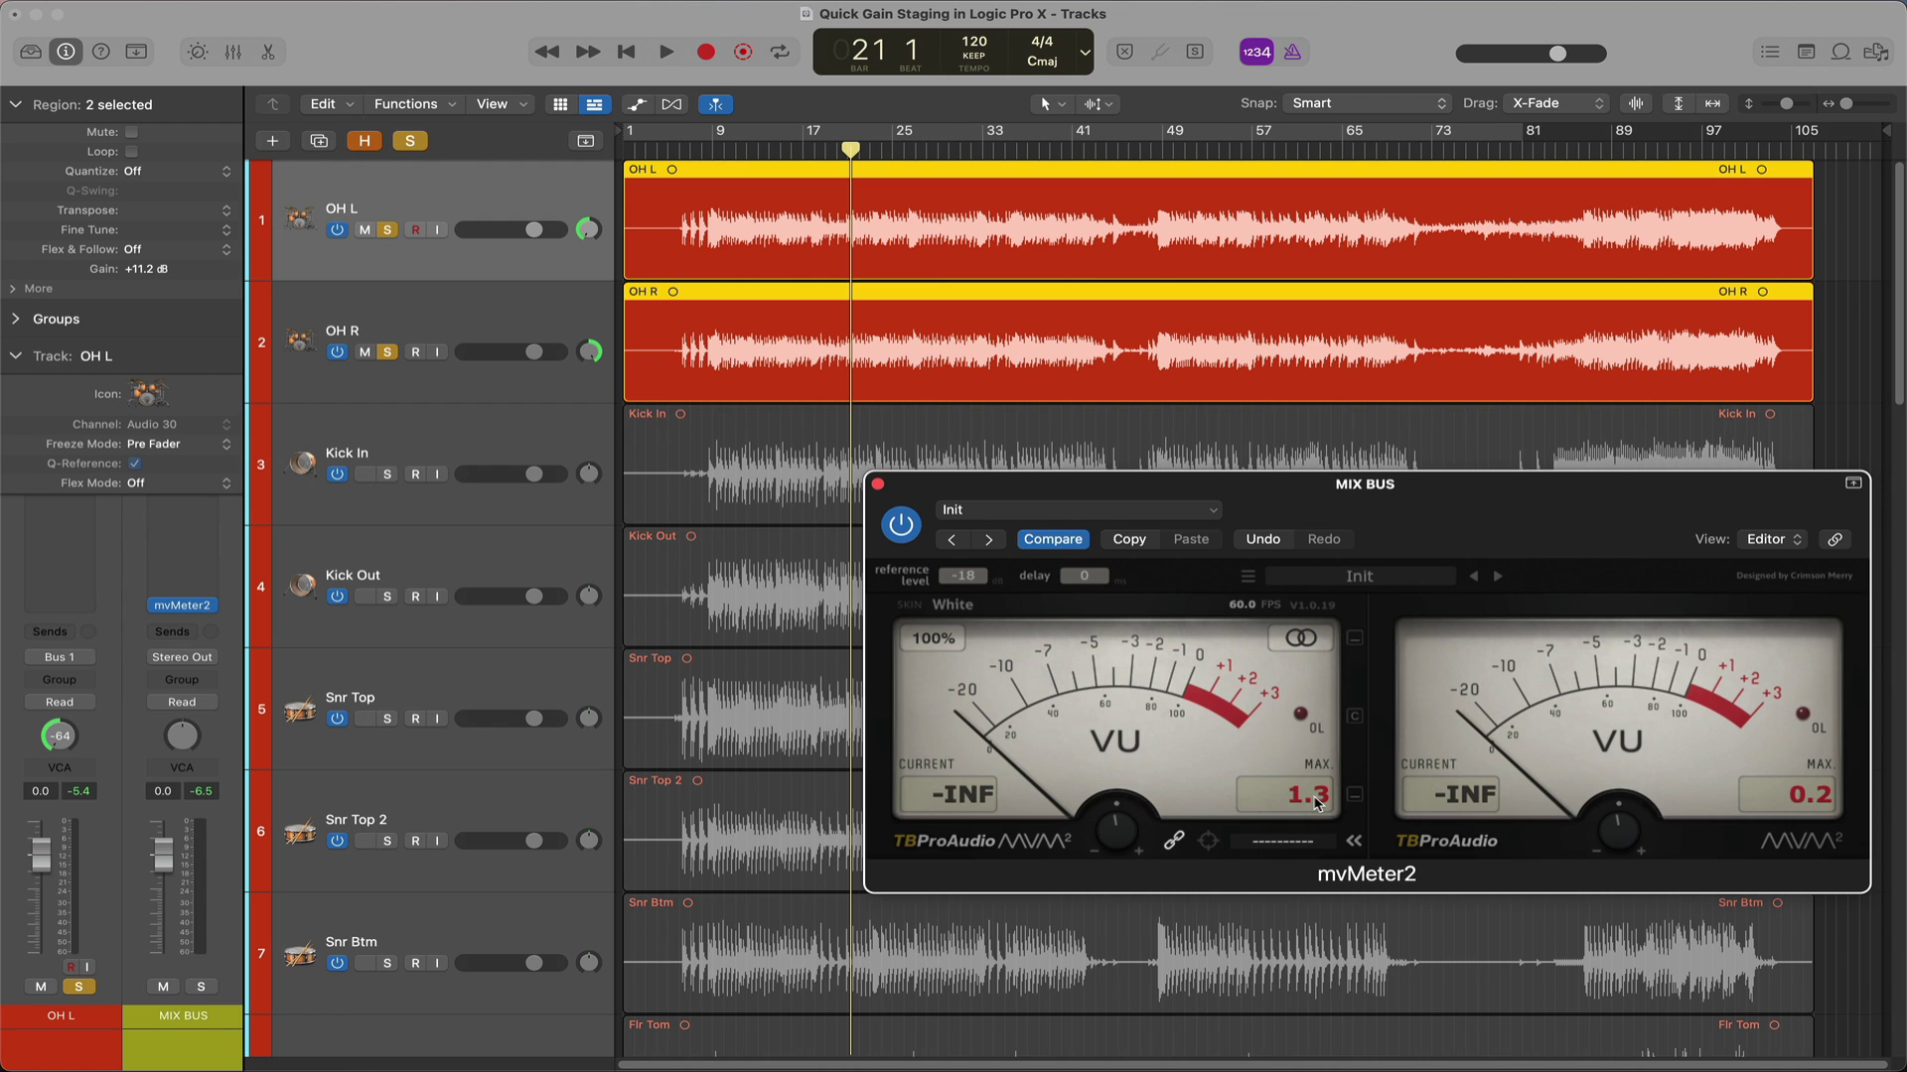
Unsolo the OH R and OH L tracks and turn on Solo mode so the selected regions play alone
{"action": "left_click", "coordinate": [387, 352]}
{"action": "left_click", "coordinate": [387, 230]}
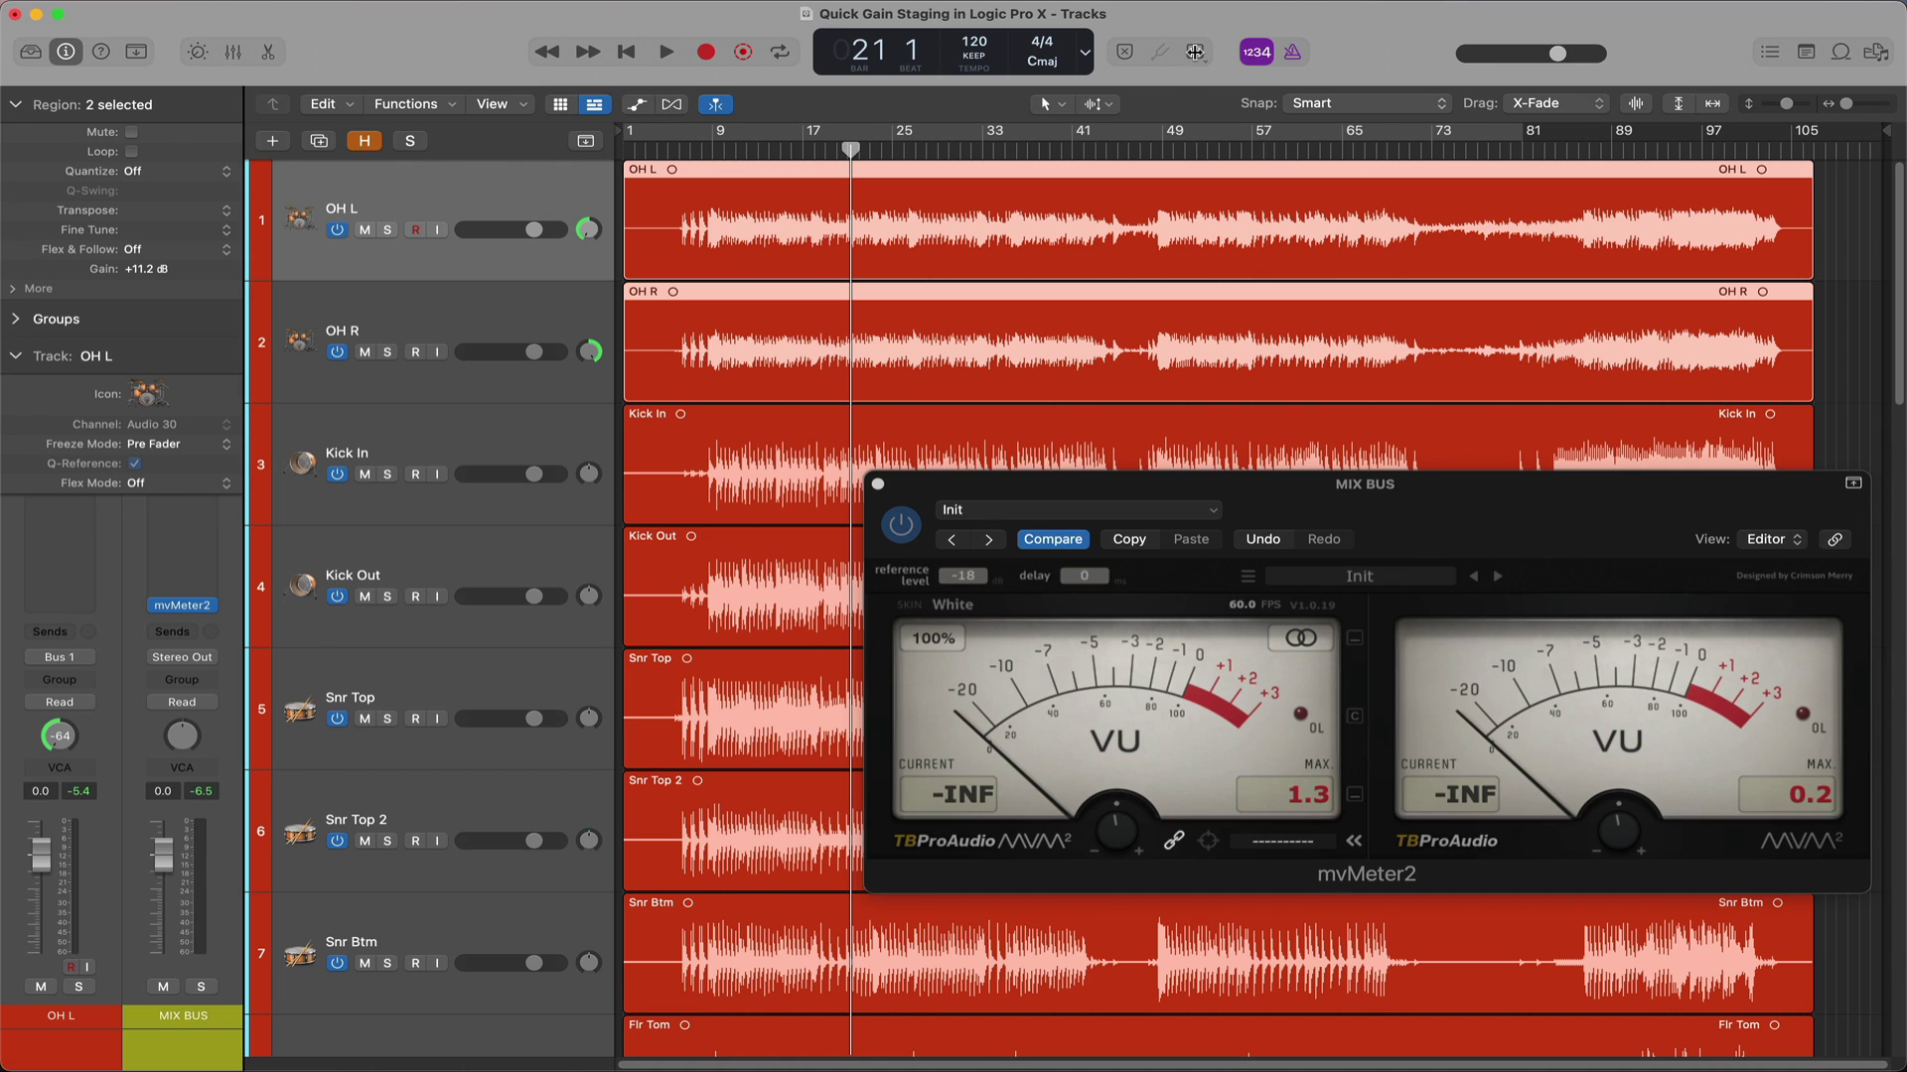
{"action": "left_click", "coordinate": [1194, 52]}
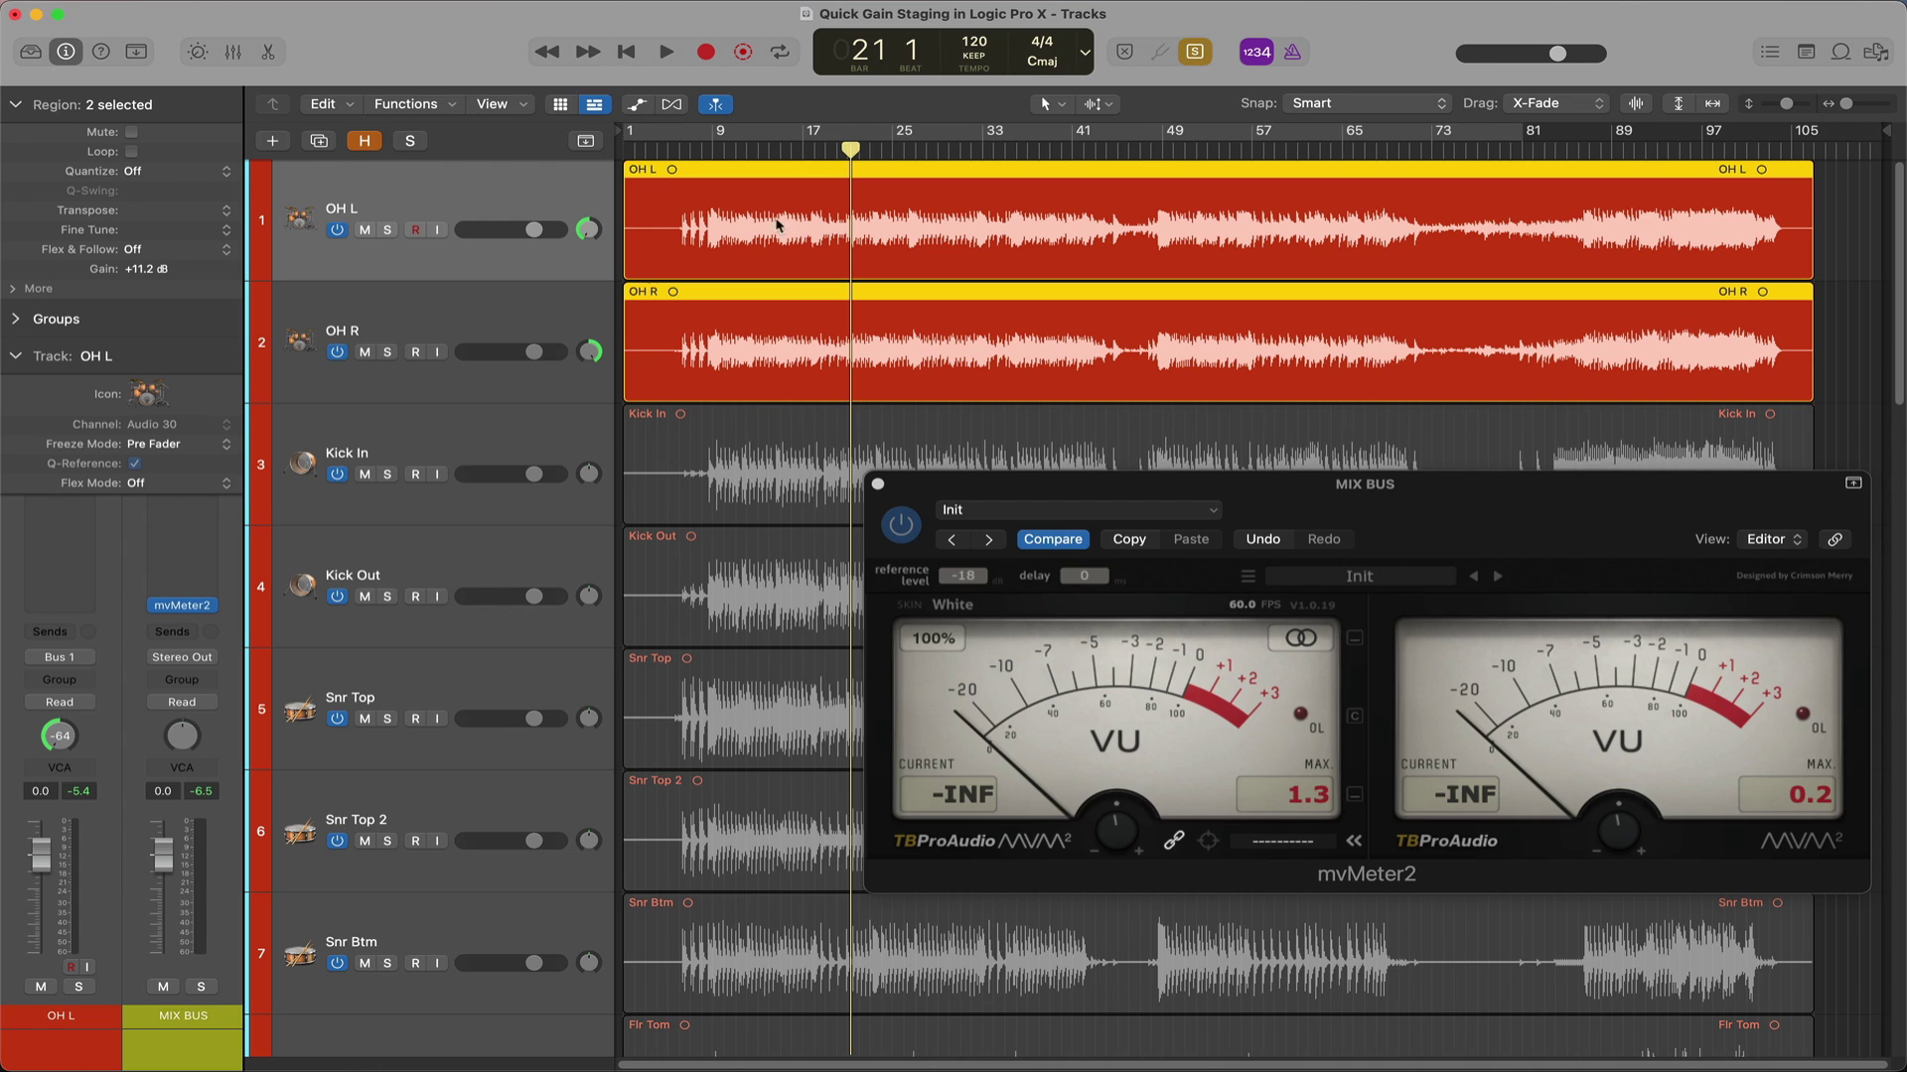
Play the Kick In region alone from around bar 20 and check its VU level, moving the meter window clear of its waveform
{"action": "left_click", "coordinate": [516, 414]}
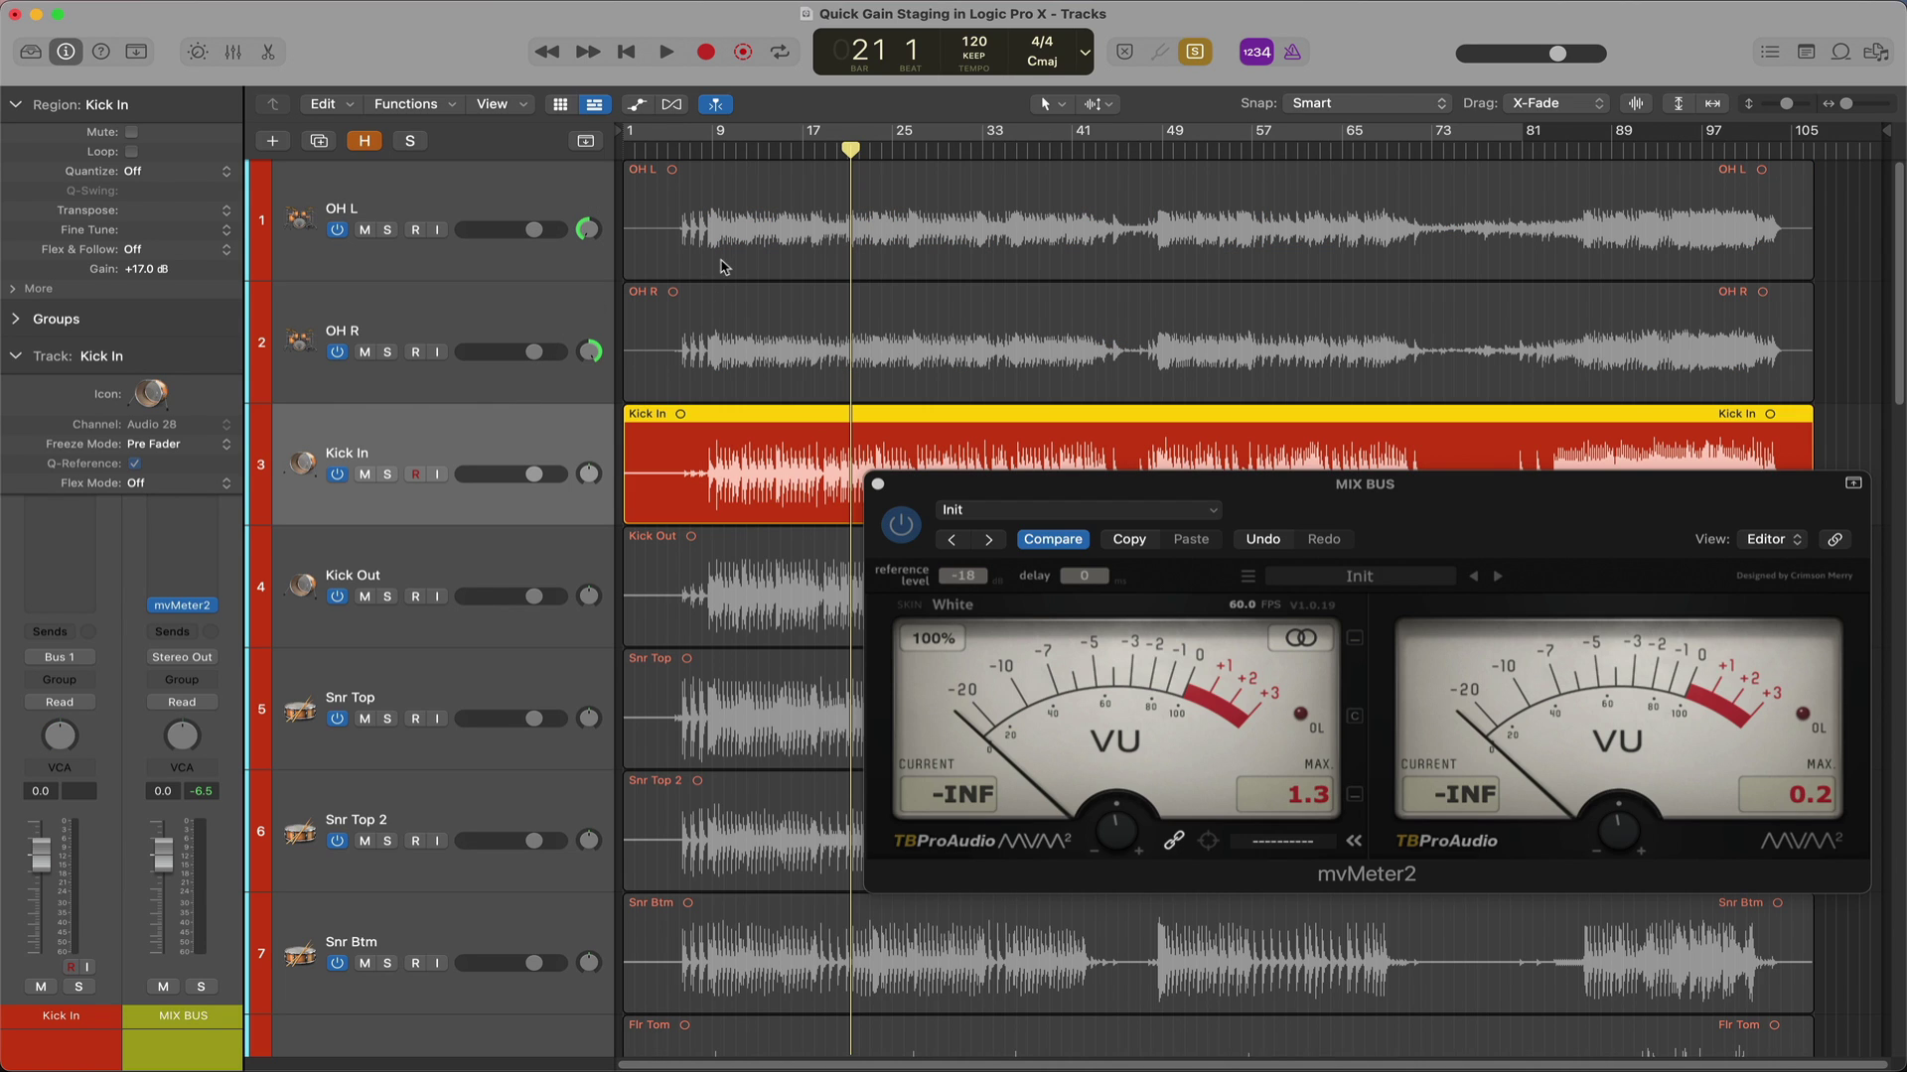
{"action": "left_click", "coordinate": [841, 157]}
{"action": "key", "text": "space"}
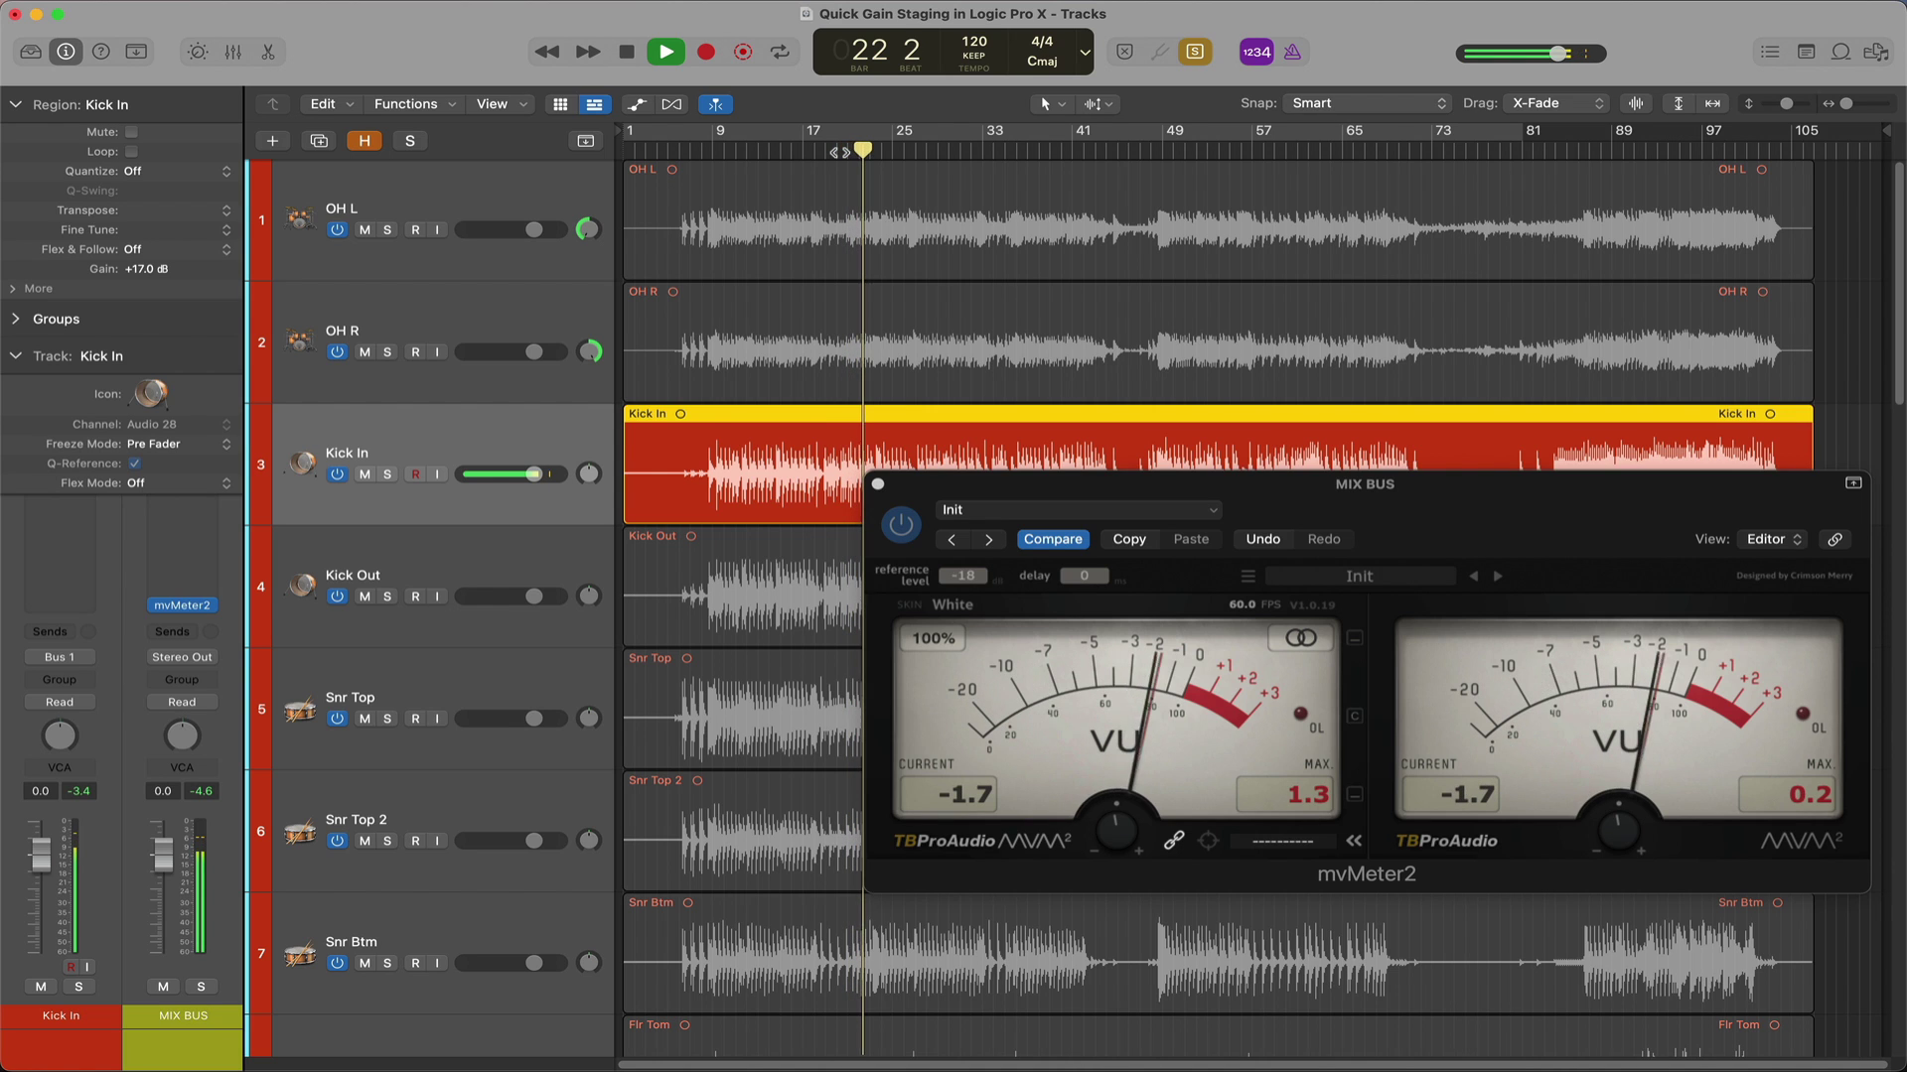
{"action": "left_click_drag", "start_coordinate": [1605, 534], "coordinate": [1638, 574]}
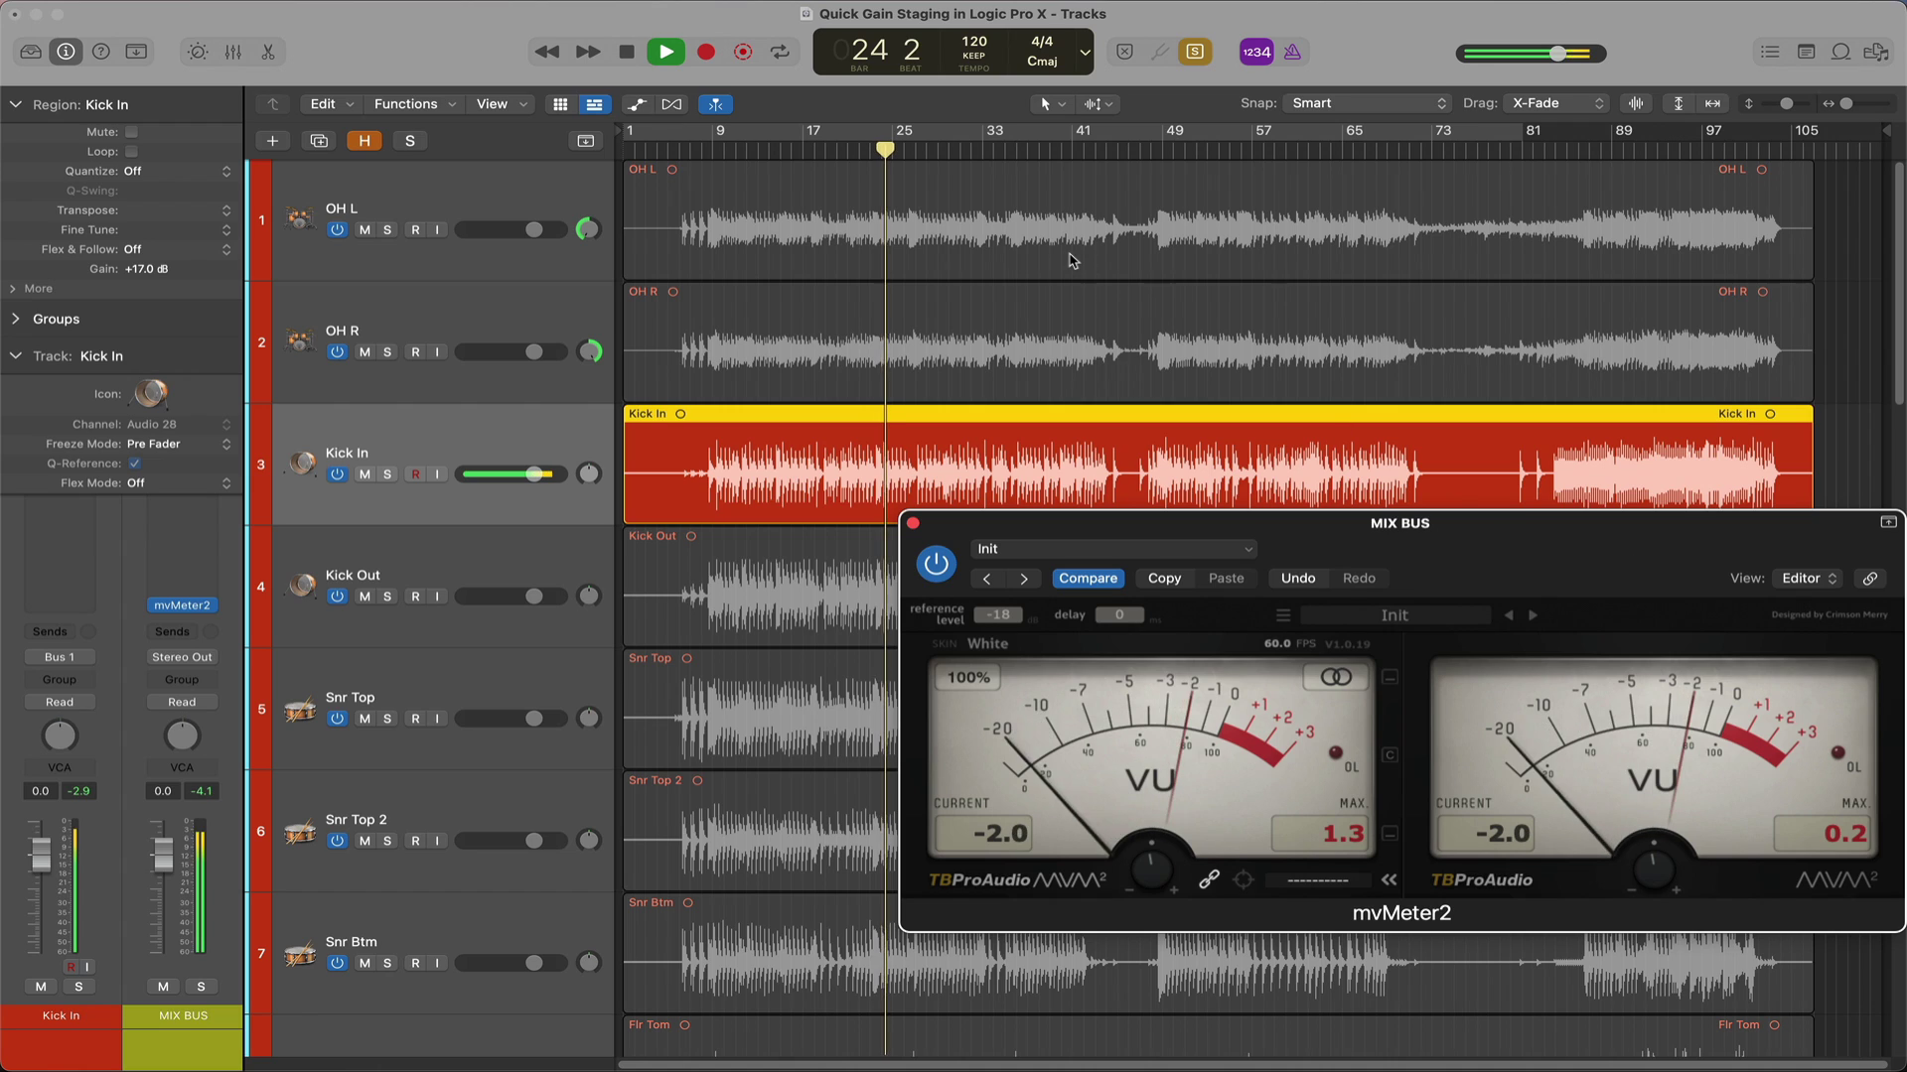
{"action": "key", "text": "space"}
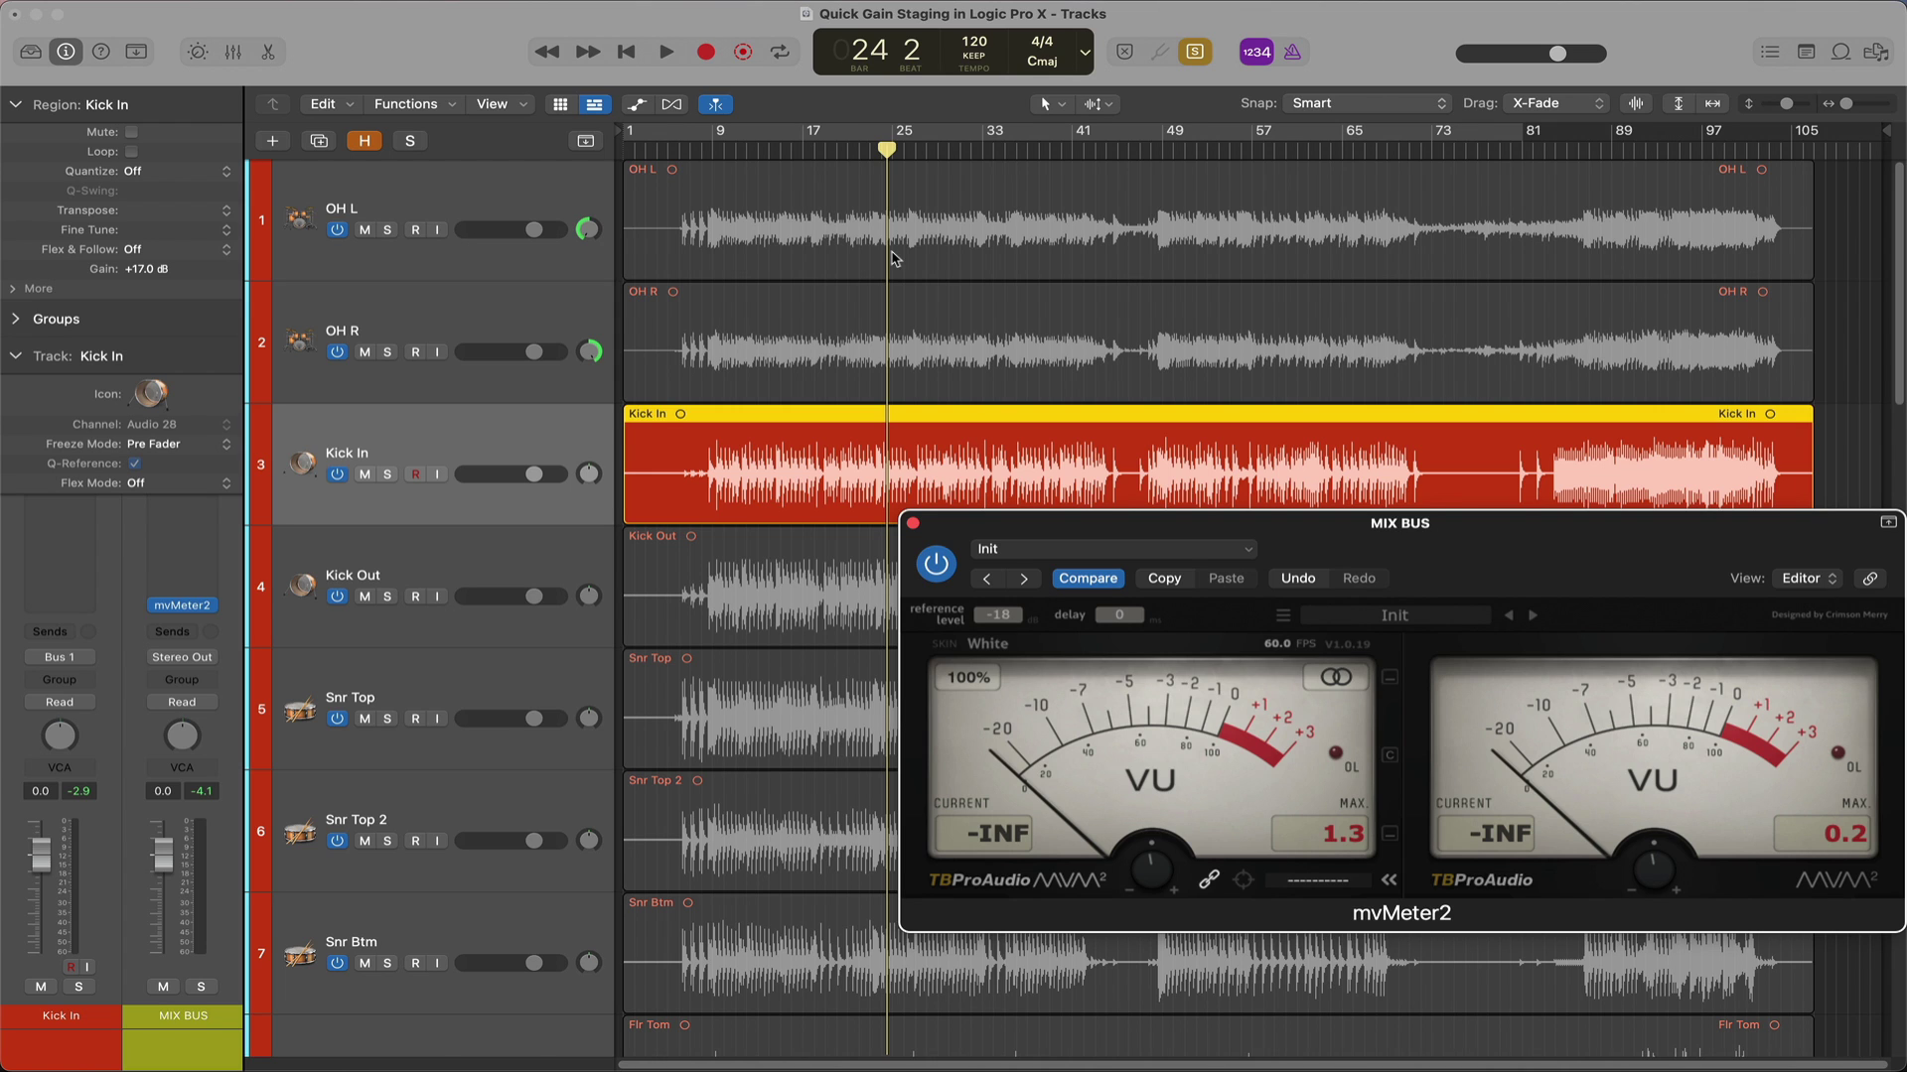
Check the Kick Out region's playback level on the VU meter and lower its region gain to +14.0 dB
{"action": "scroll", "coordinate": [893, 258], "scroll_direction": "down", "scroll_amount": 4}
{"action": "left_click", "coordinate": [498, 368]}
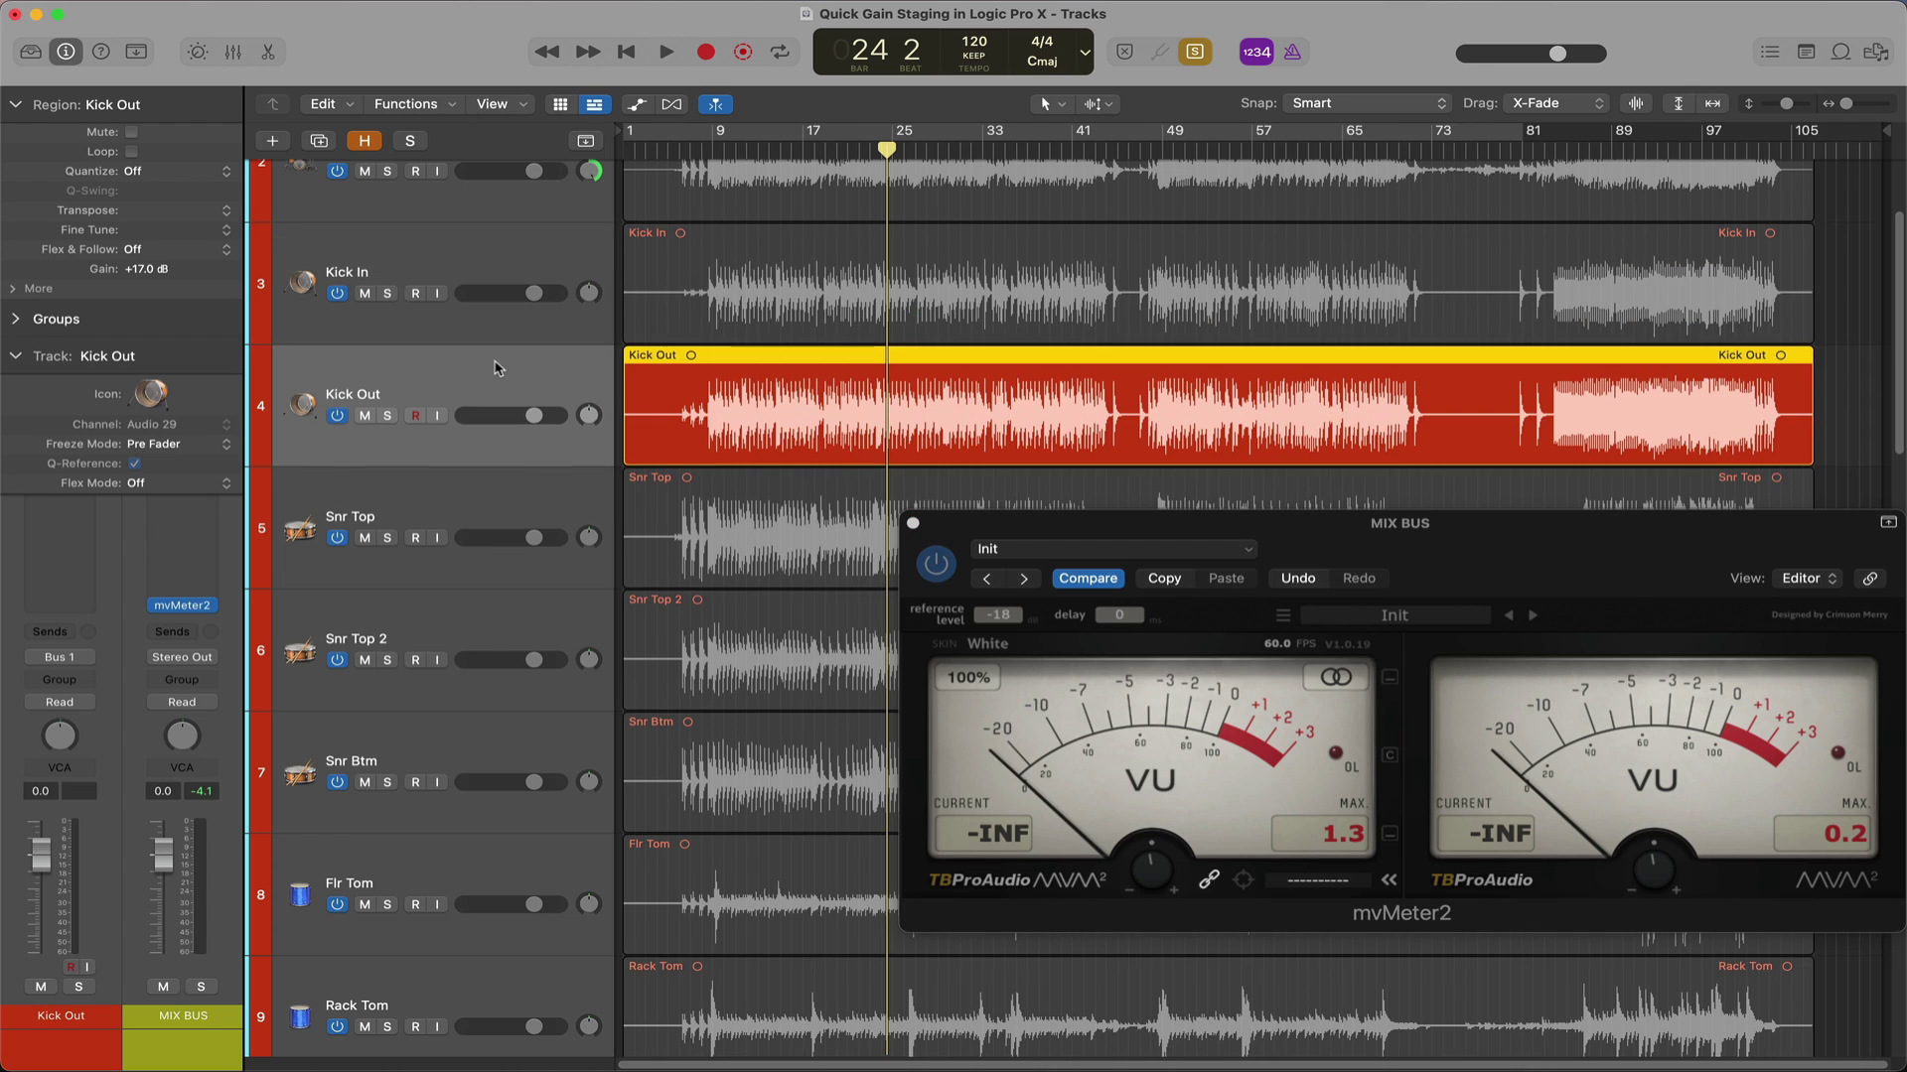
{"action": "key", "text": "space"}
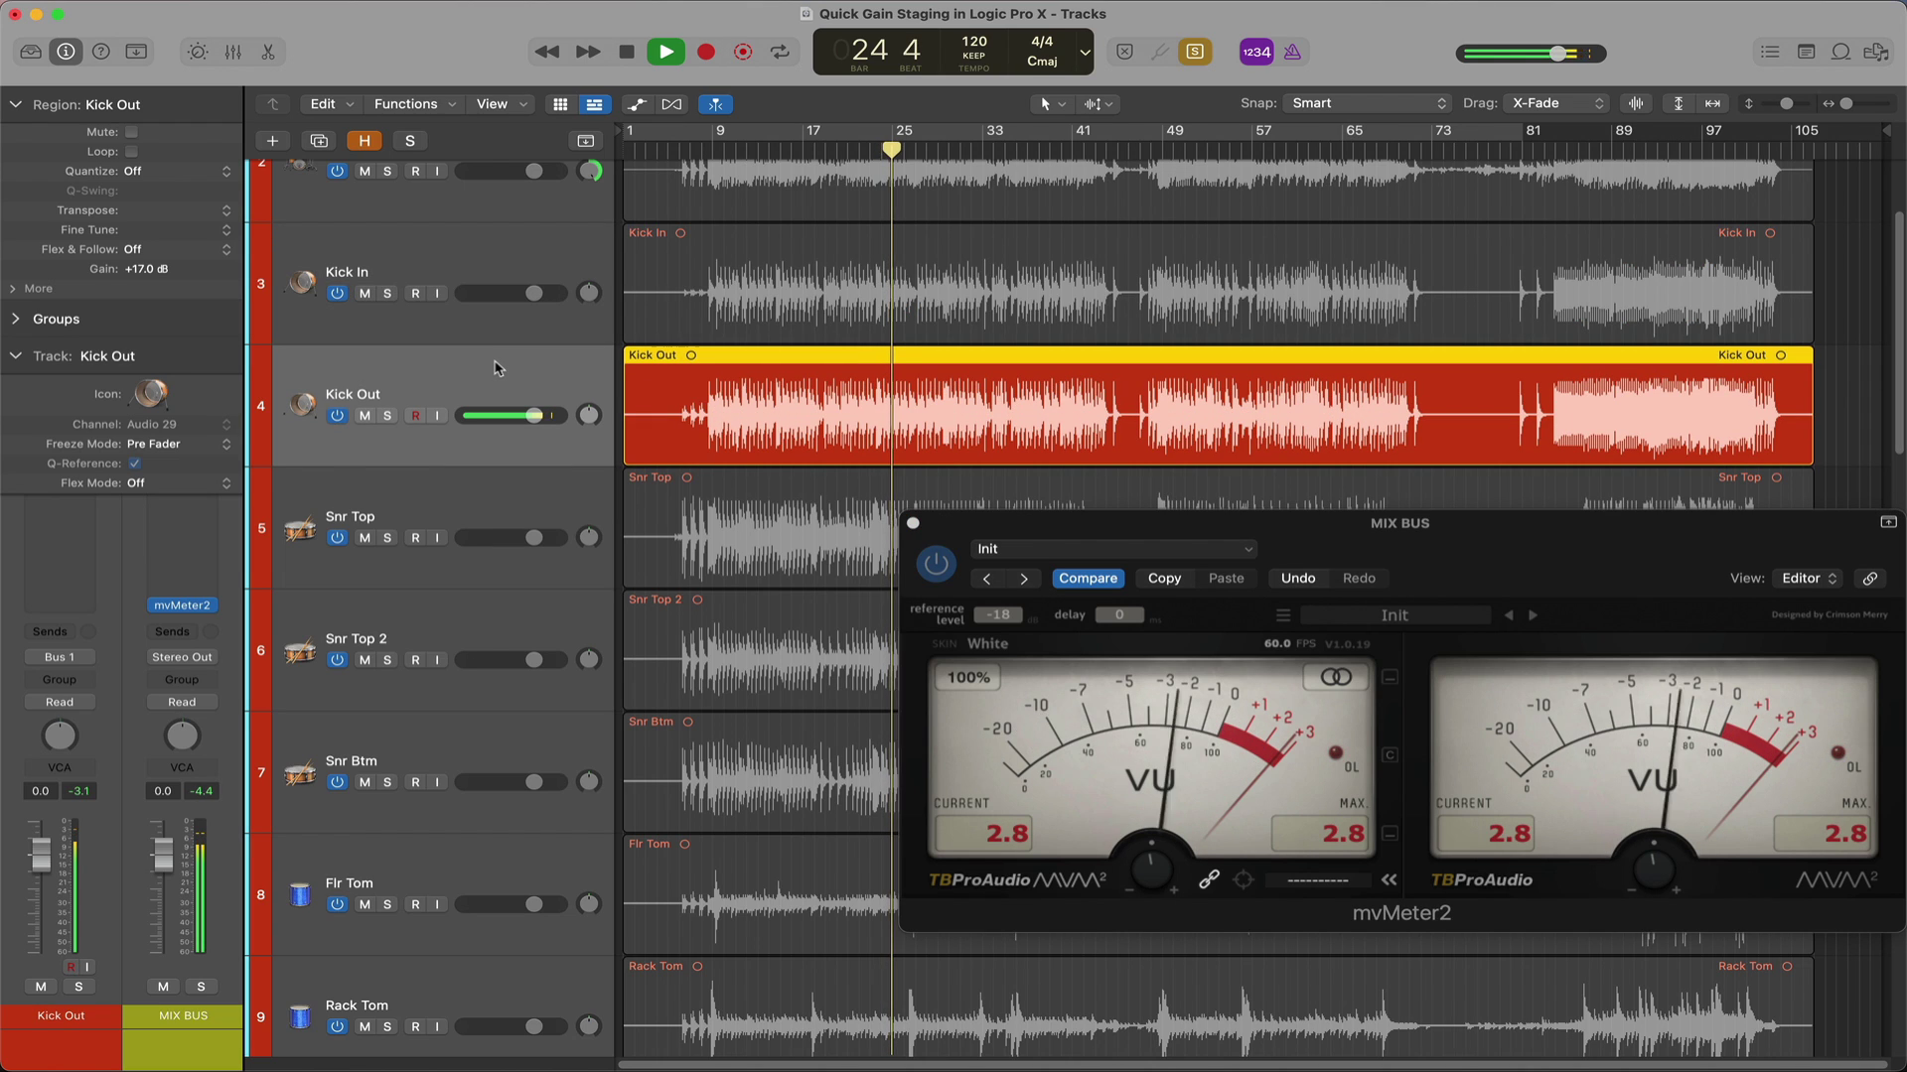
{"action": "key", "text": "space"}
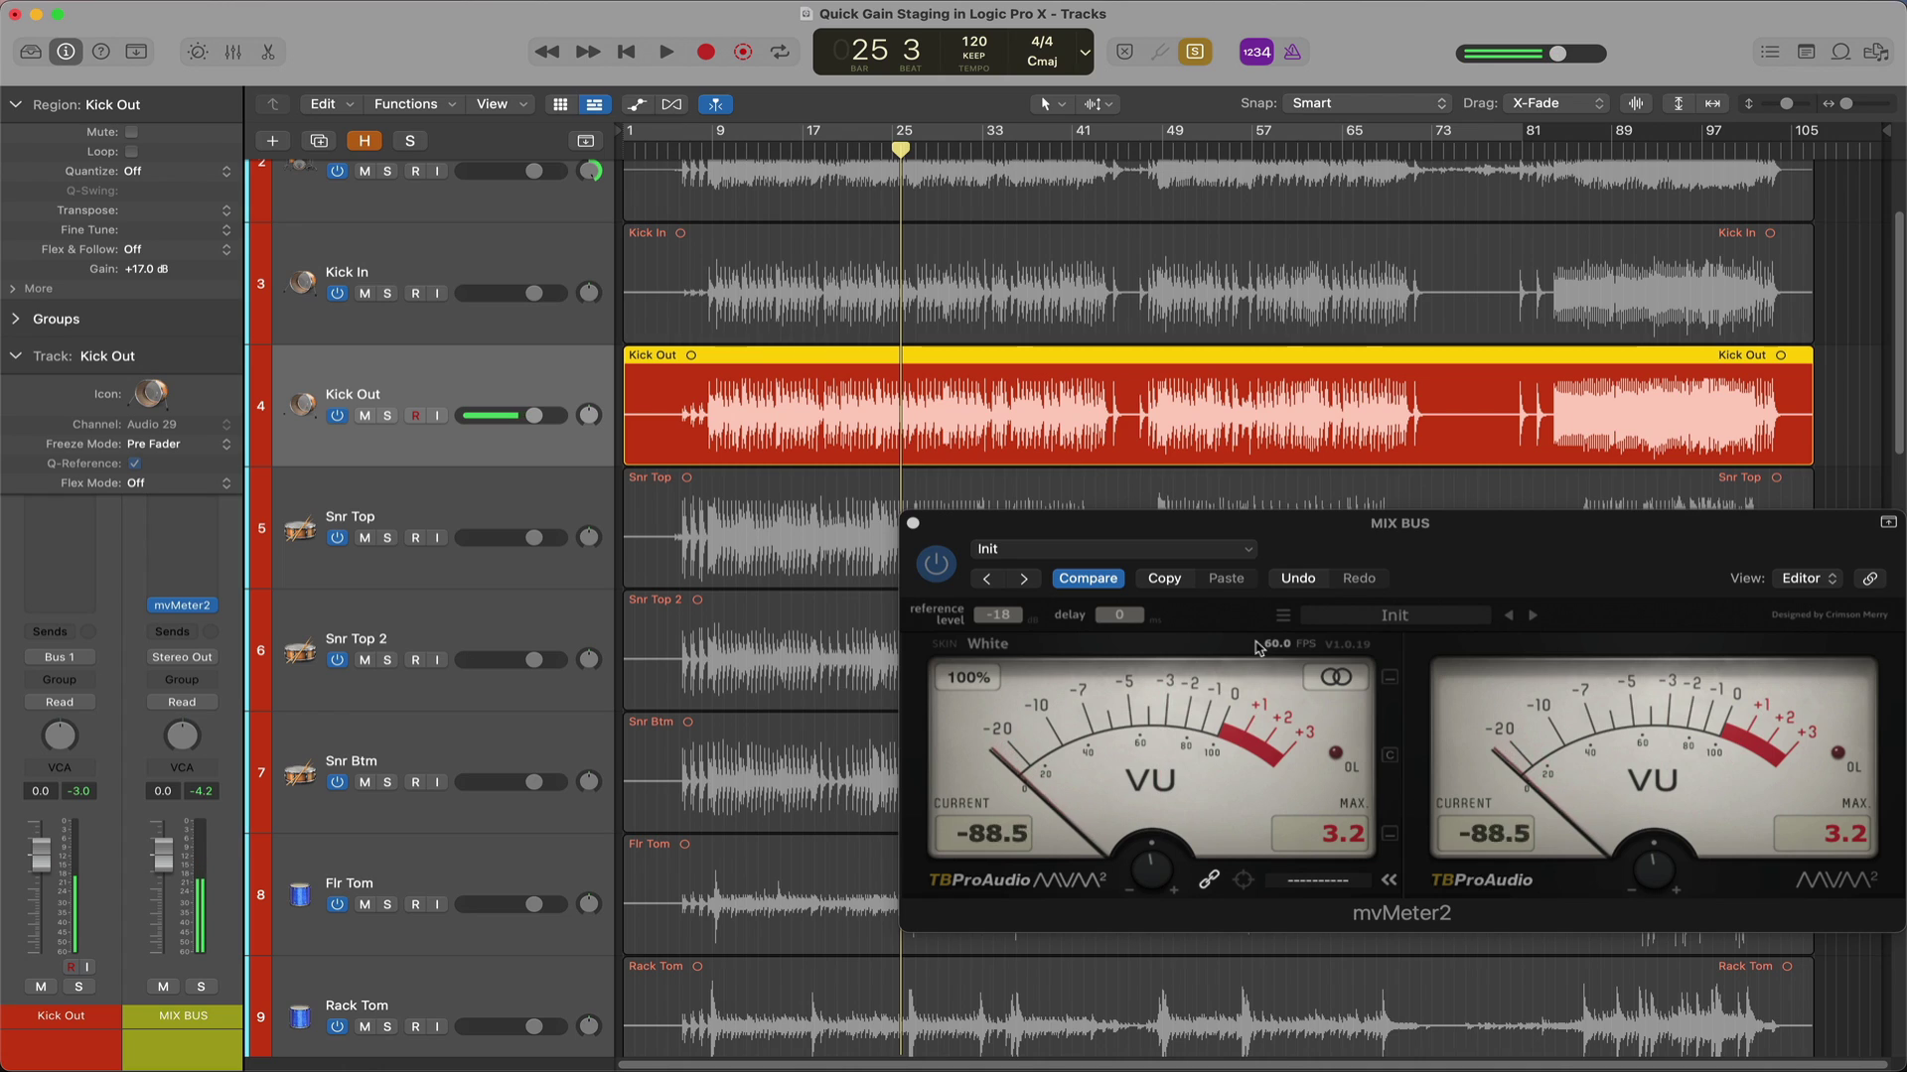
{"action": "mouse_move", "coordinate": [911, 385]}
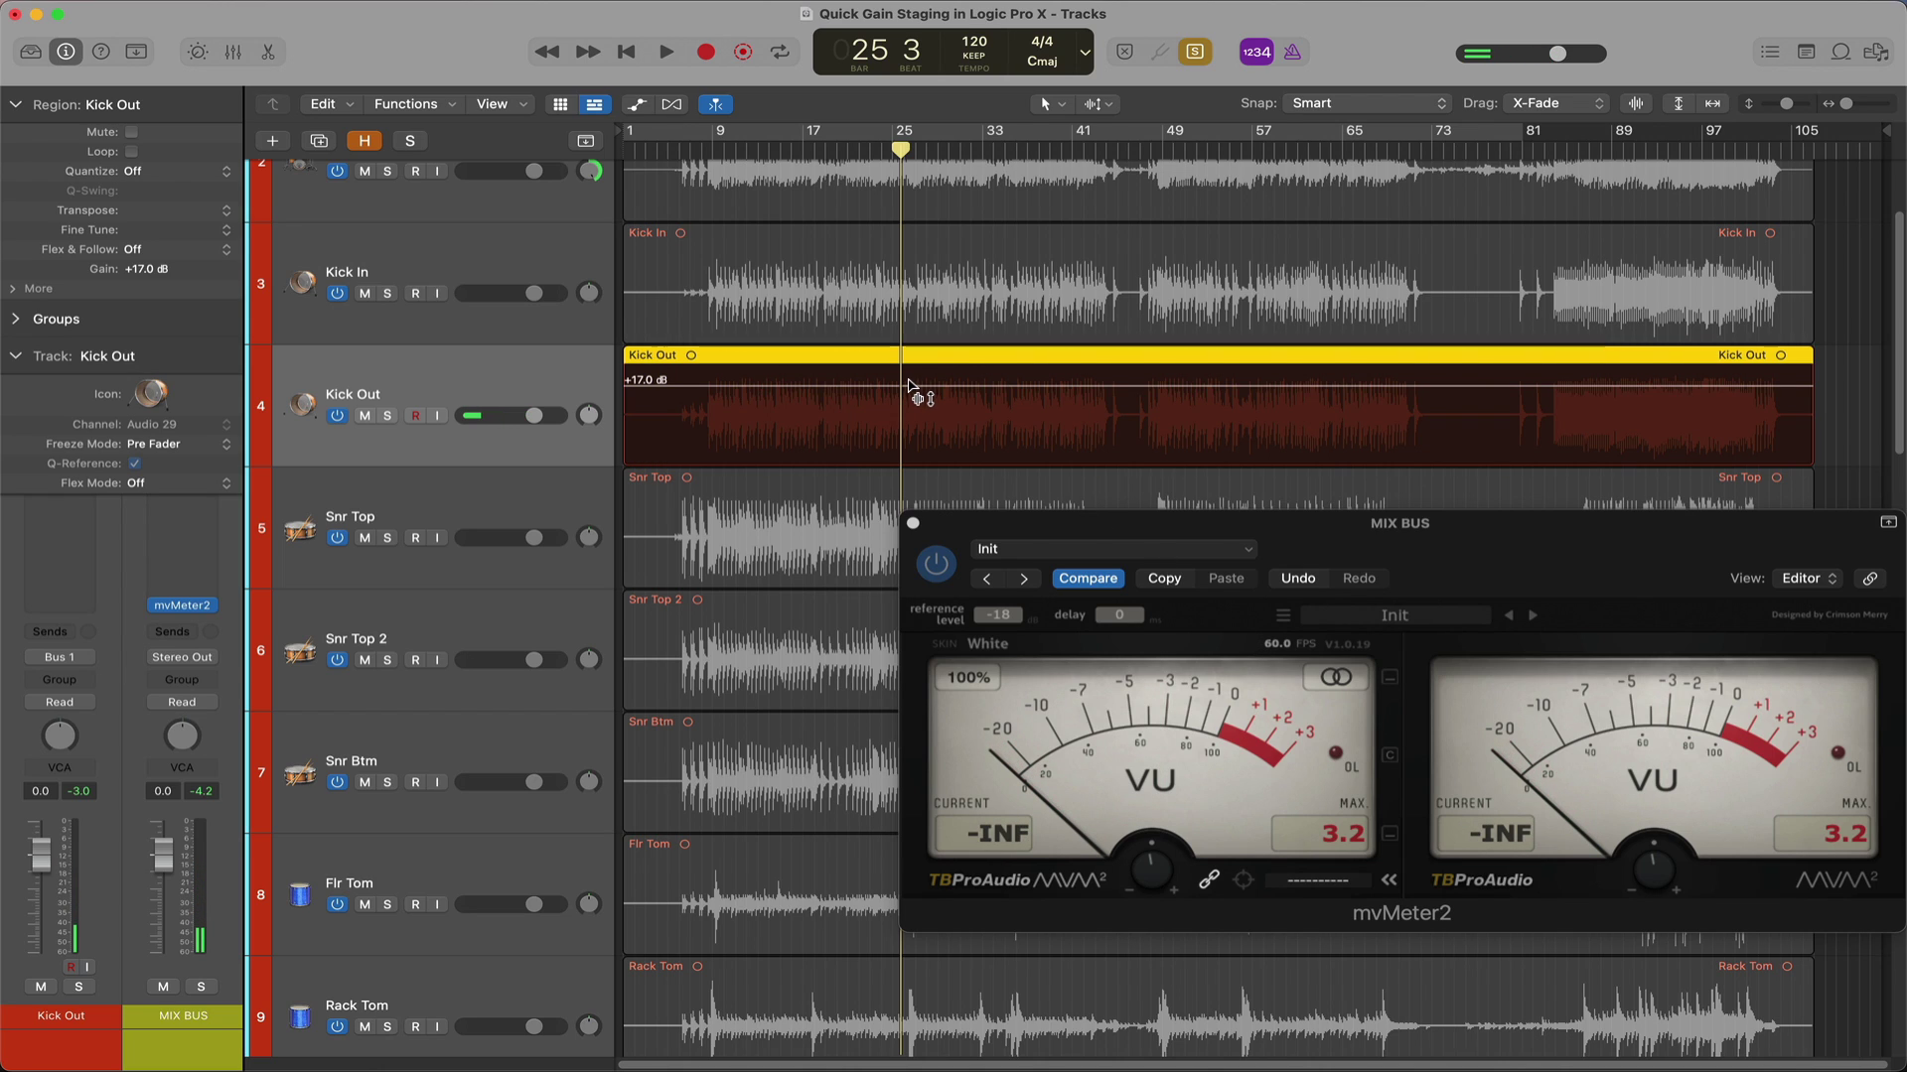
{"action": "left_click_drag", "start_coordinate": [909, 381], "coordinate": [920, 417]}
Replay Kick Out from bar 21 with the VU meter's maximum readings reset to check its adjusted level
{"action": "left_click", "coordinate": [847, 135]}
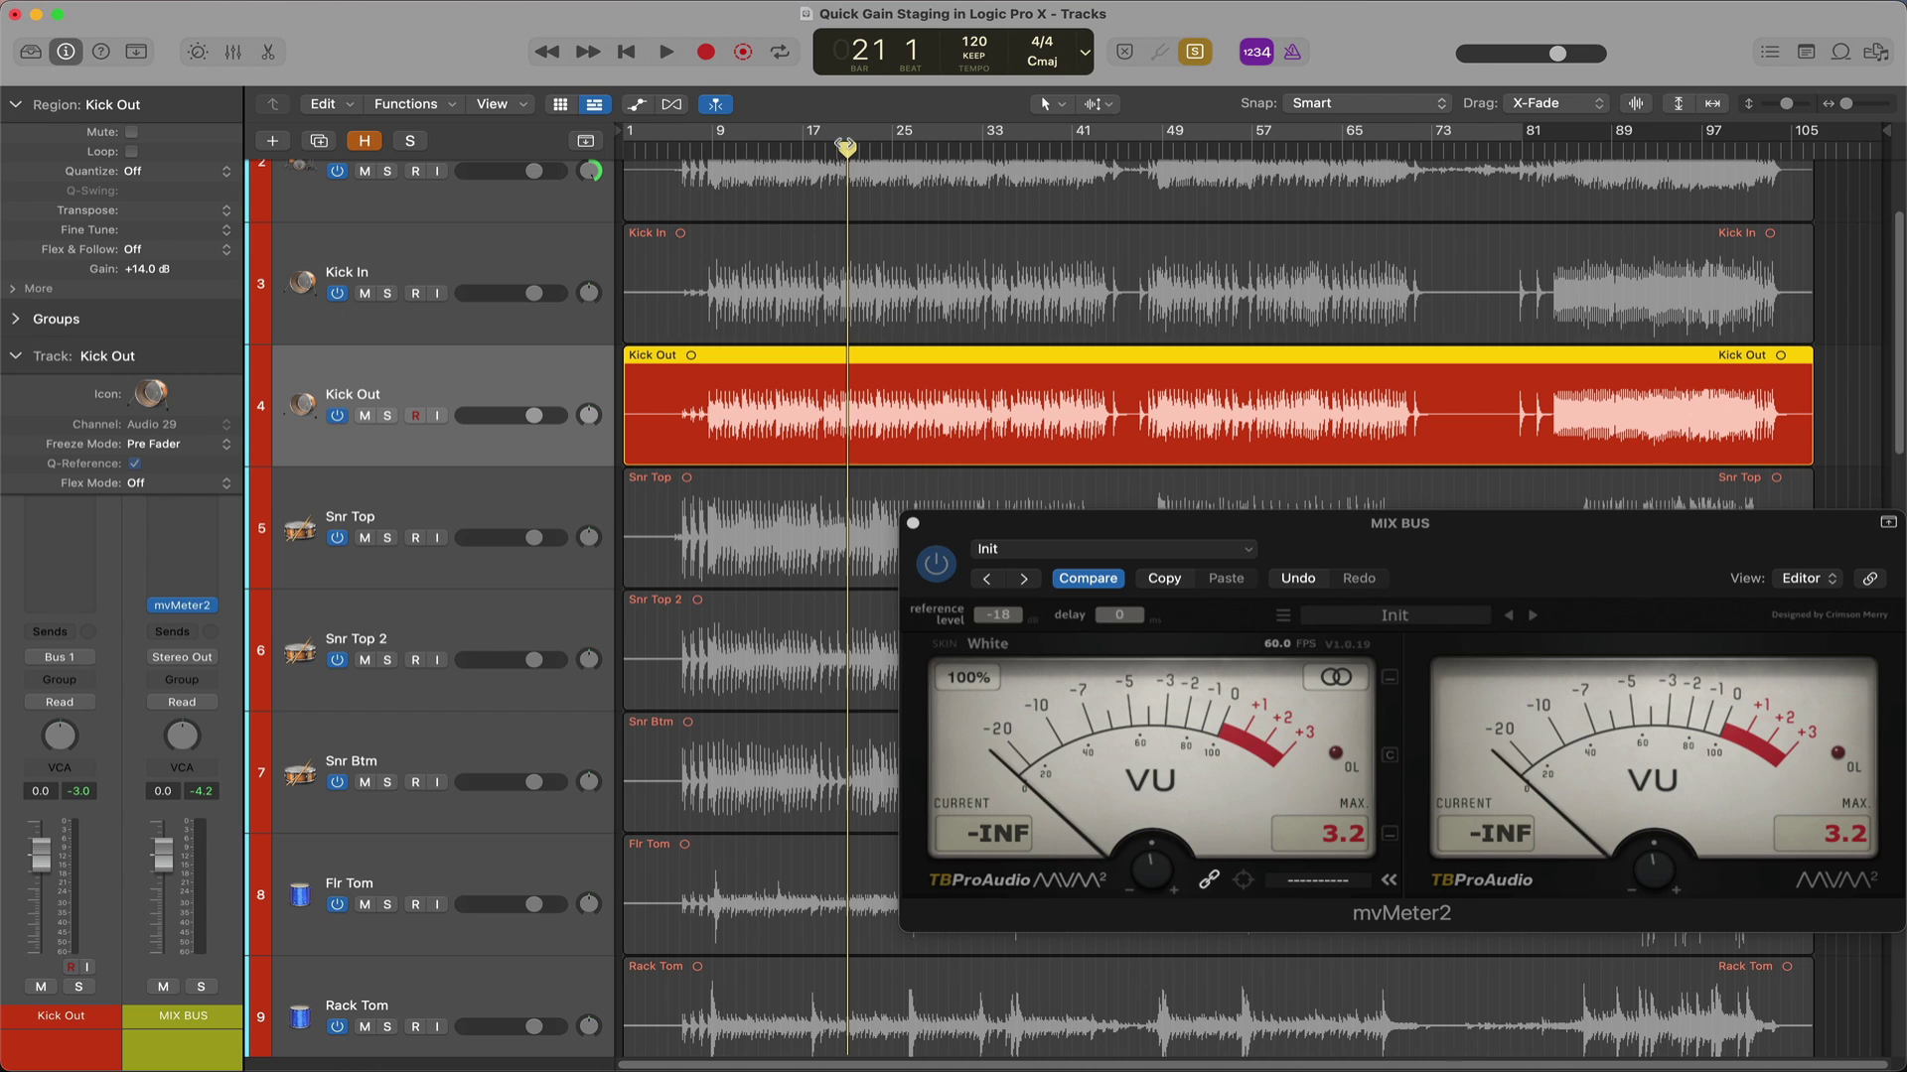
{"action": "left_click", "coordinate": [1299, 856]}
{"action": "key", "text": "space"}
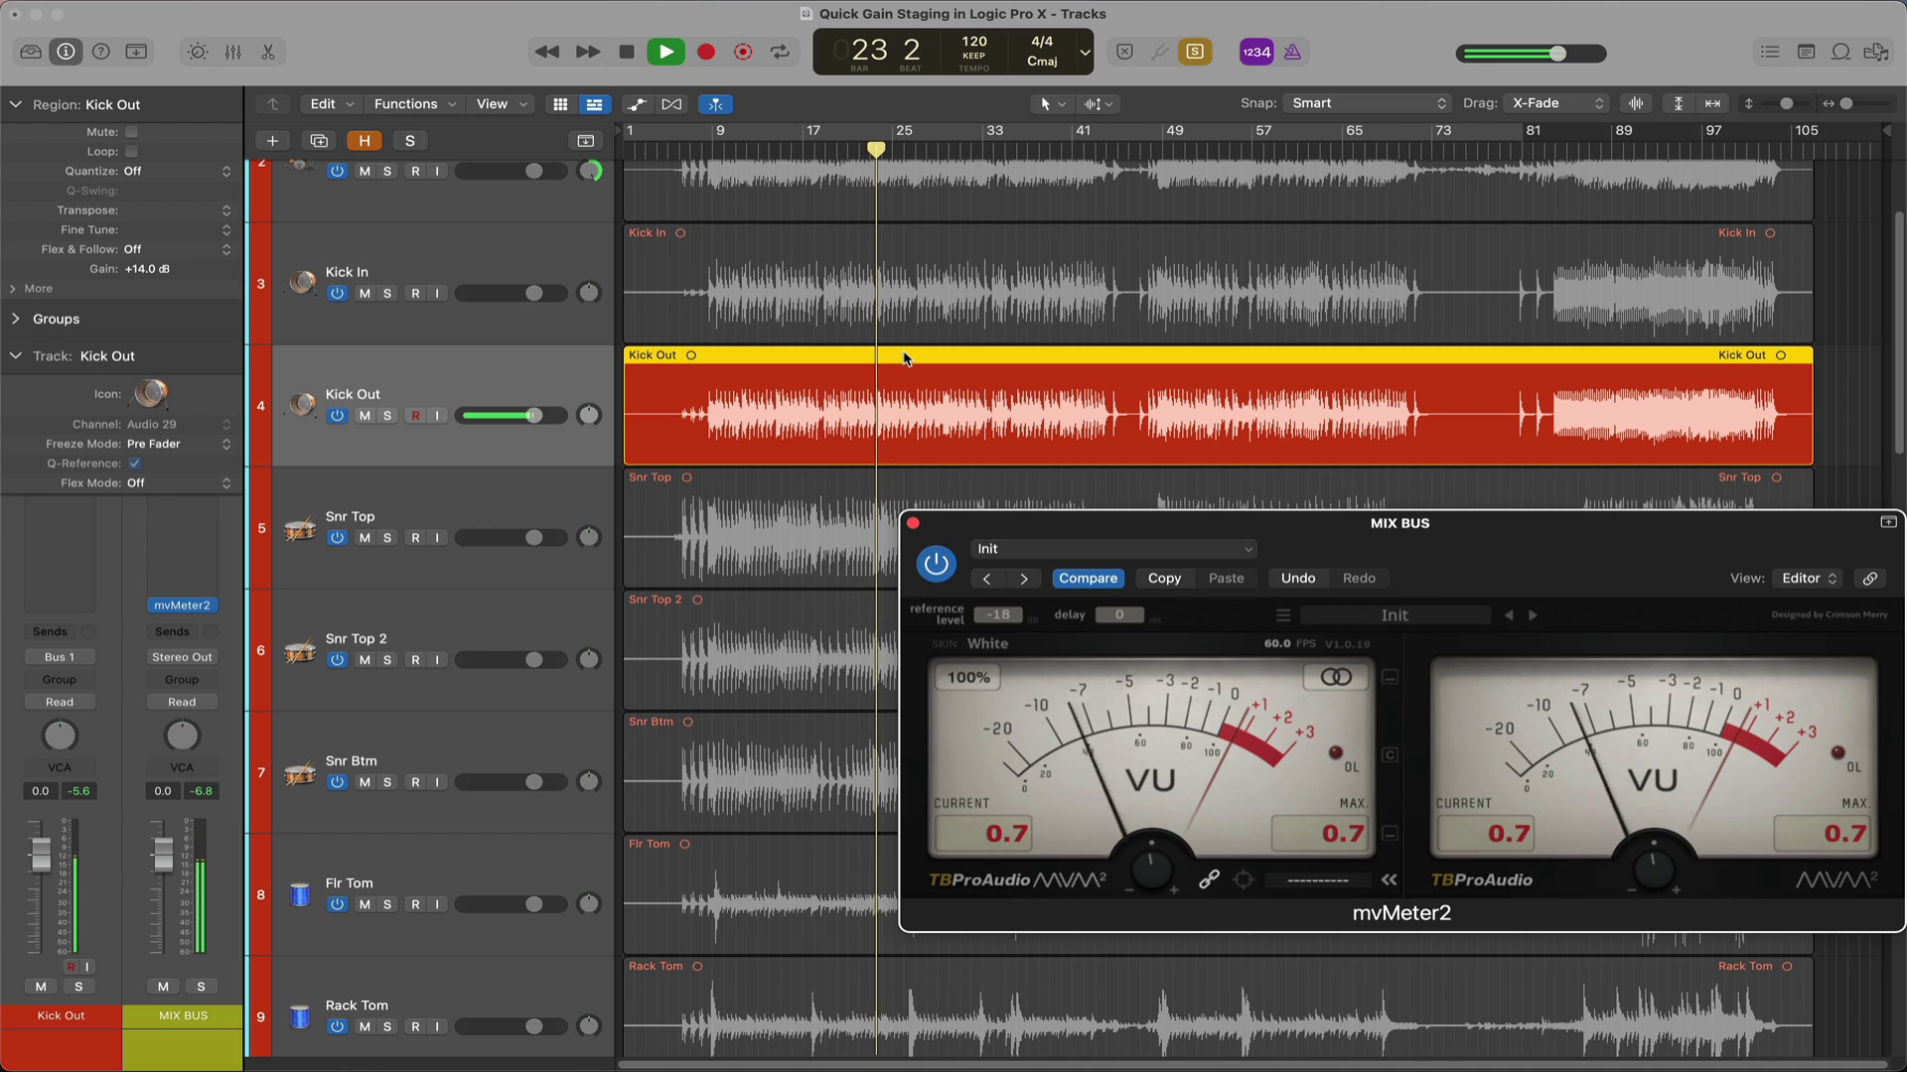
{"action": "key", "text": "space"}
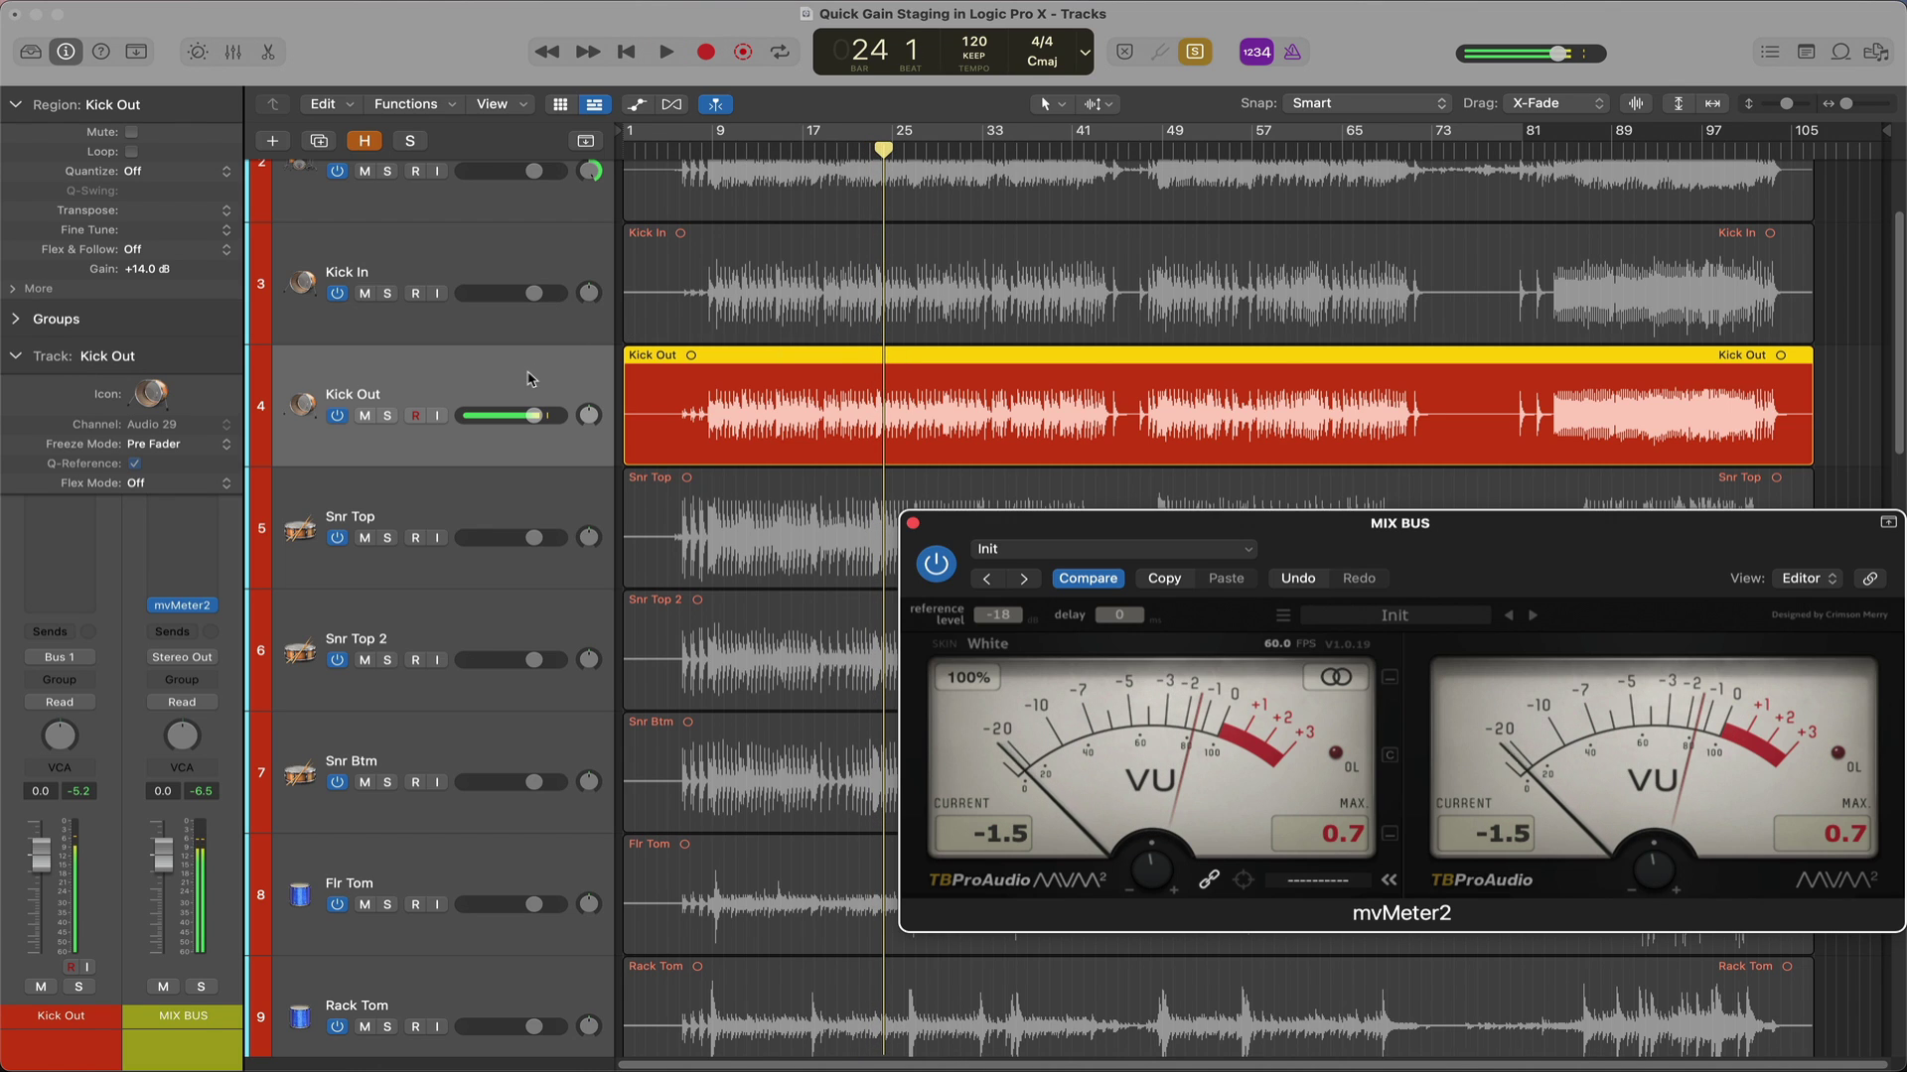
{"action": "scroll", "coordinate": [531, 378], "scroll_direction": "down", "scroll_amount": 1}
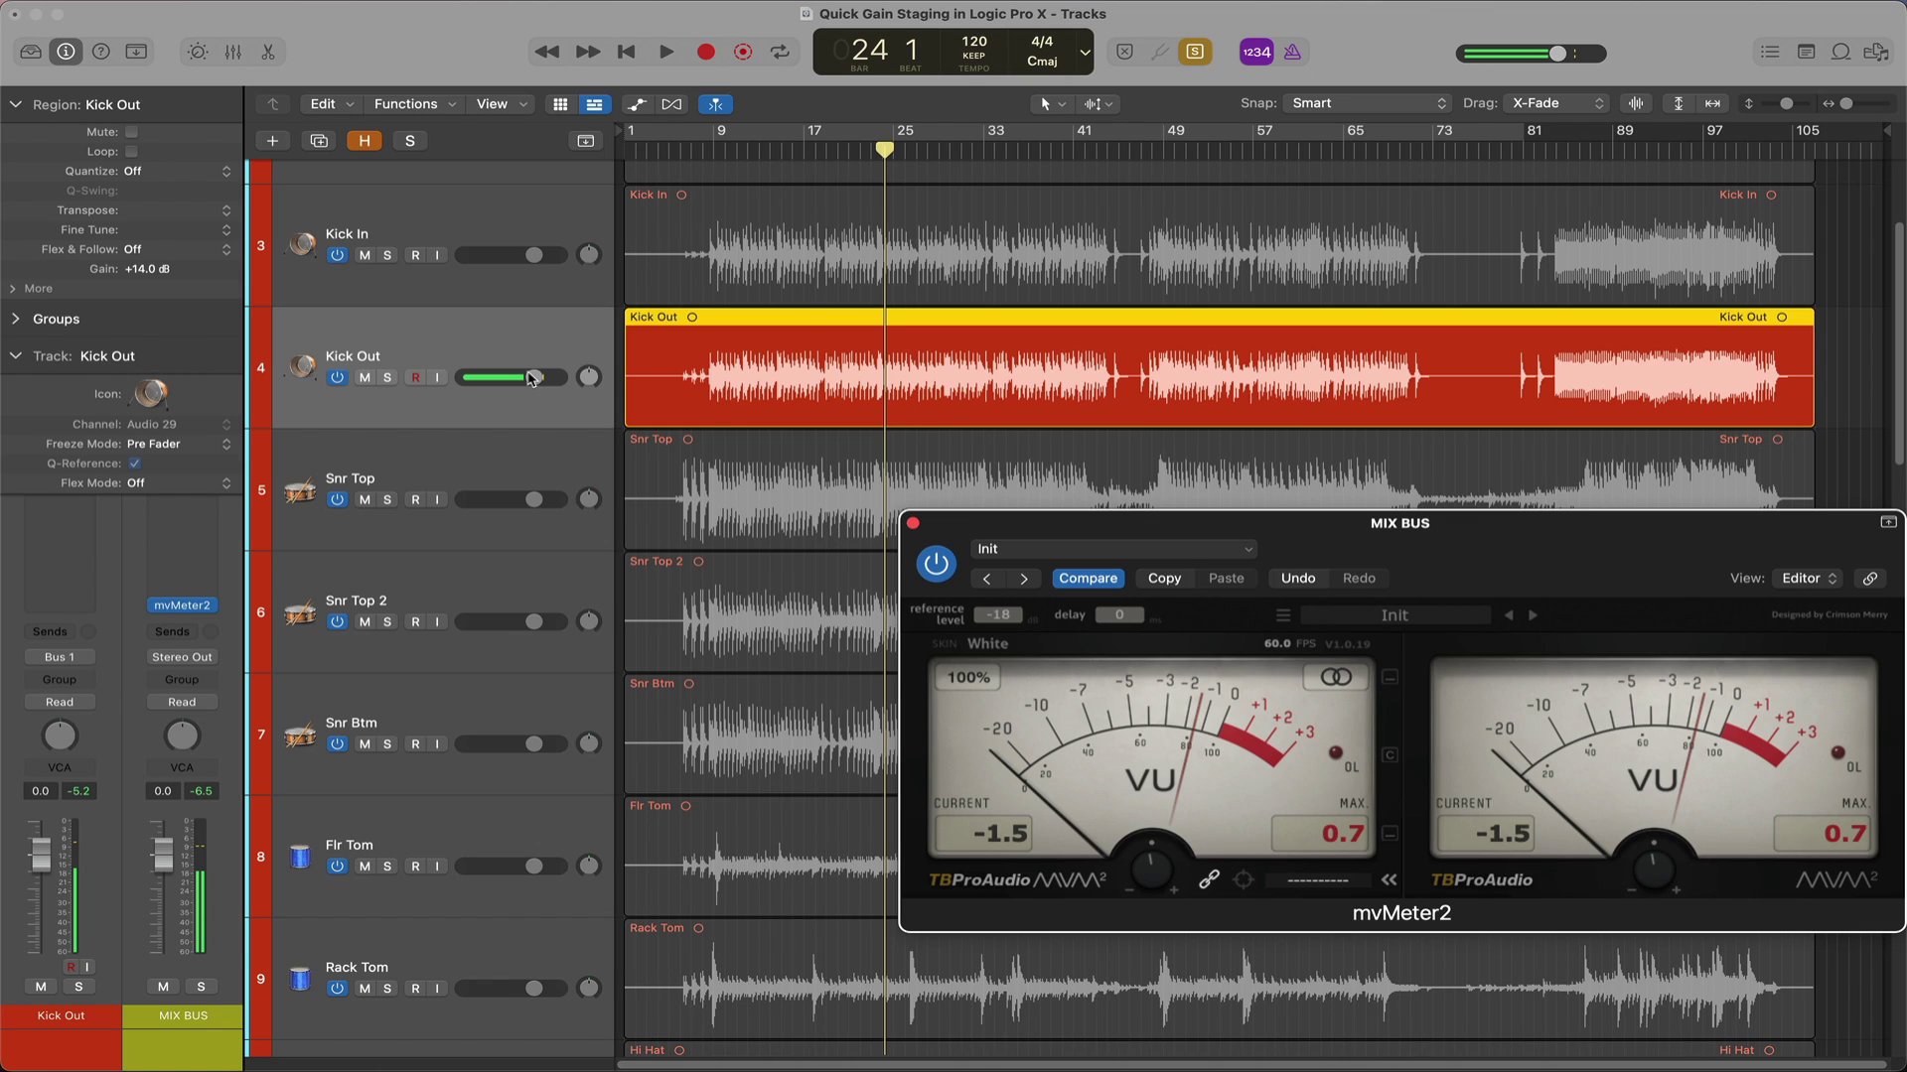
{"action": "key", "text": "space"}
Select the Snr Top track, move the playhead back to bar 22, and reset the VU meter's maximum readings
{"action": "scroll", "coordinate": [531, 378], "scroll_direction": "down", "scroll_amount": 2}
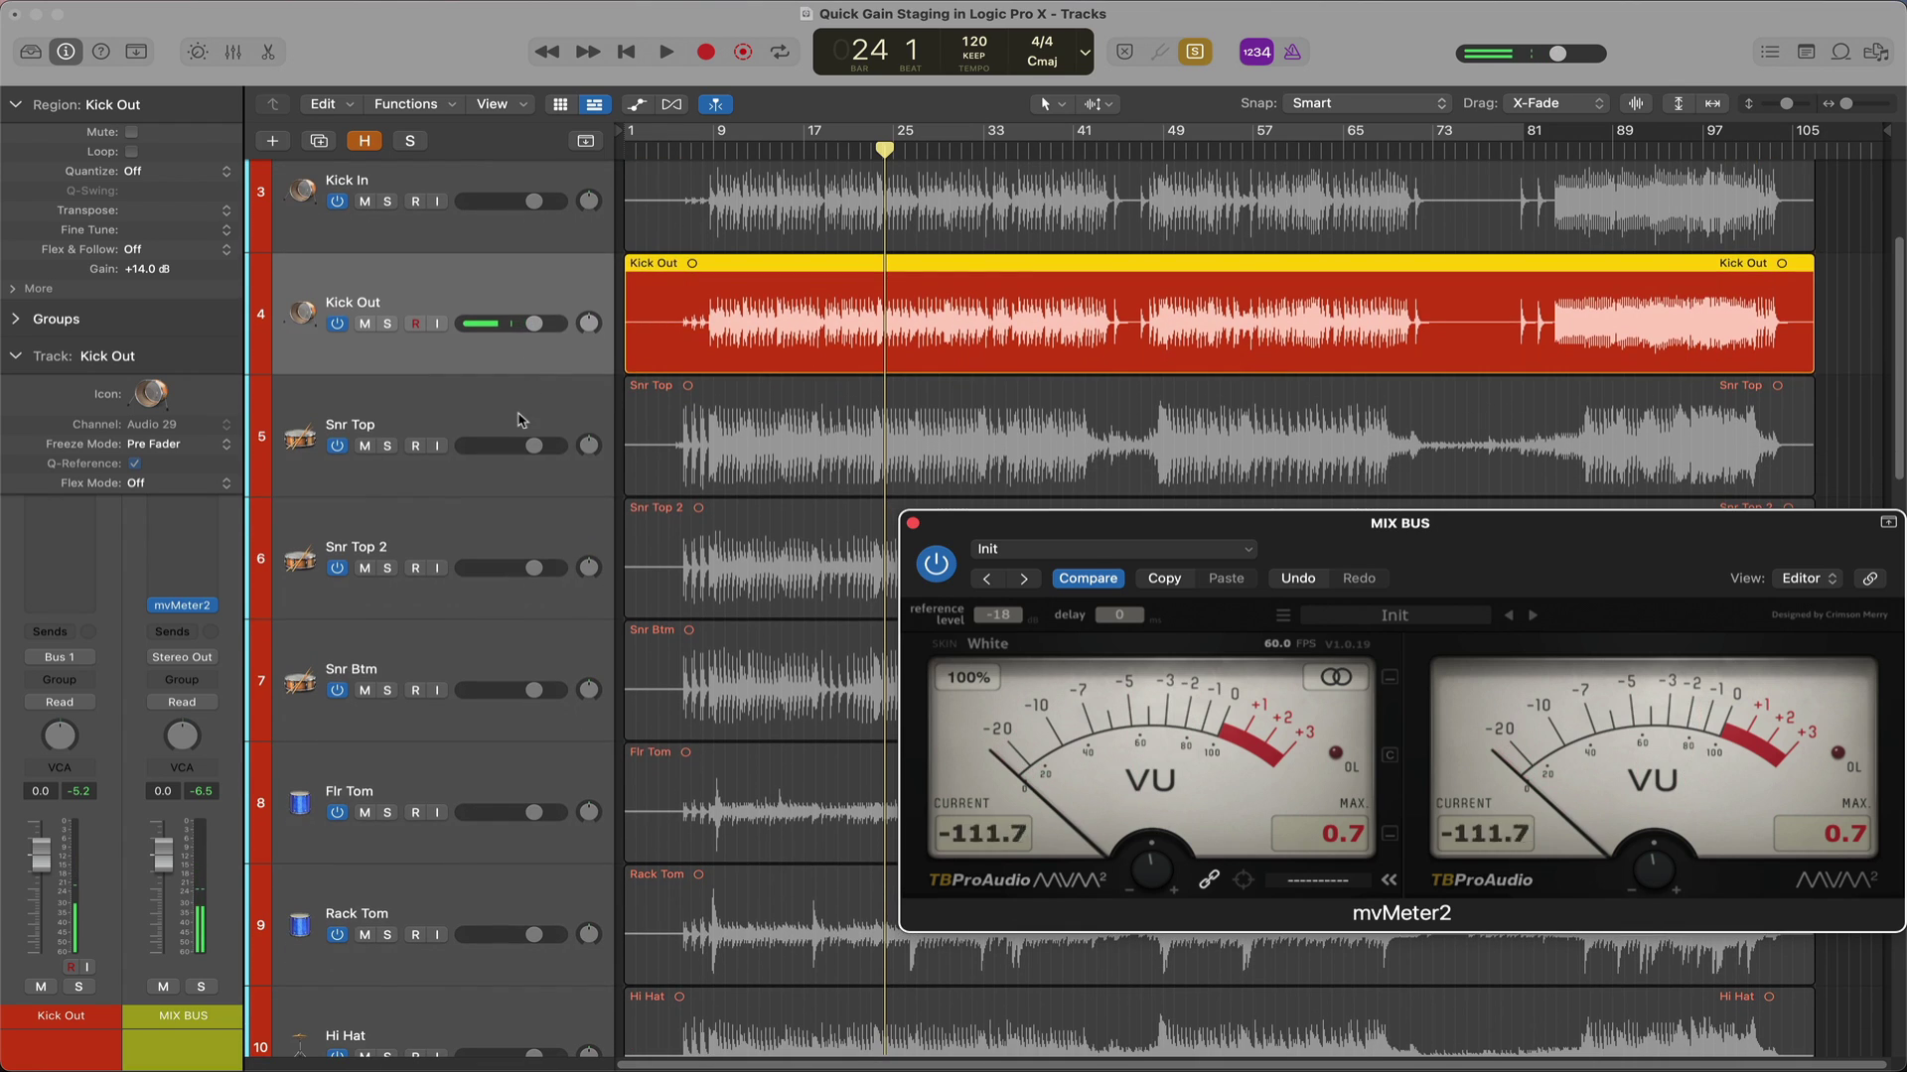
{"action": "key", "text": "Down"}
{"action": "key", "text": "comma"}
{"action": "key", "text": "comma"}
{"action": "left_click", "coordinate": [1362, 846]}
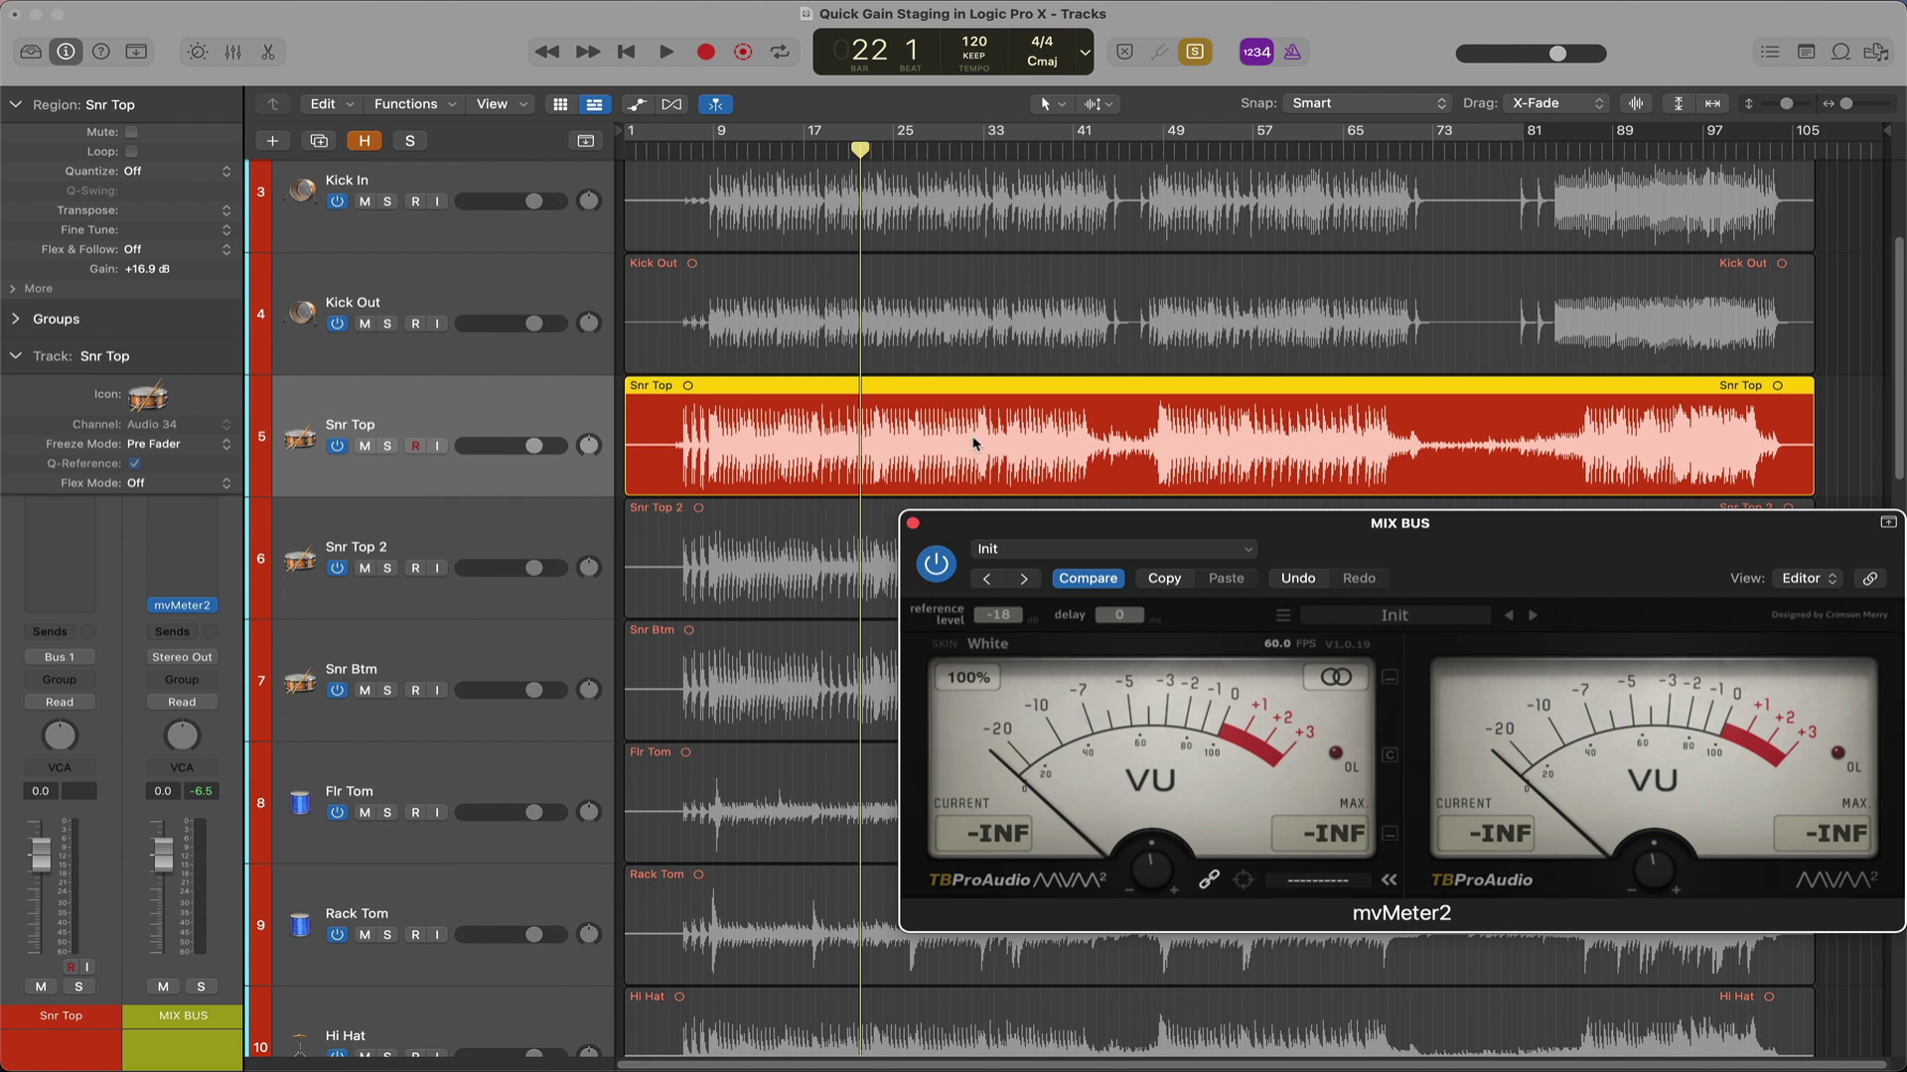
Play Snr Top, lower its region gain to +15.6 dB, and recheck it with the VU meter's maximum readings reset
{"action": "key", "text": "space"}
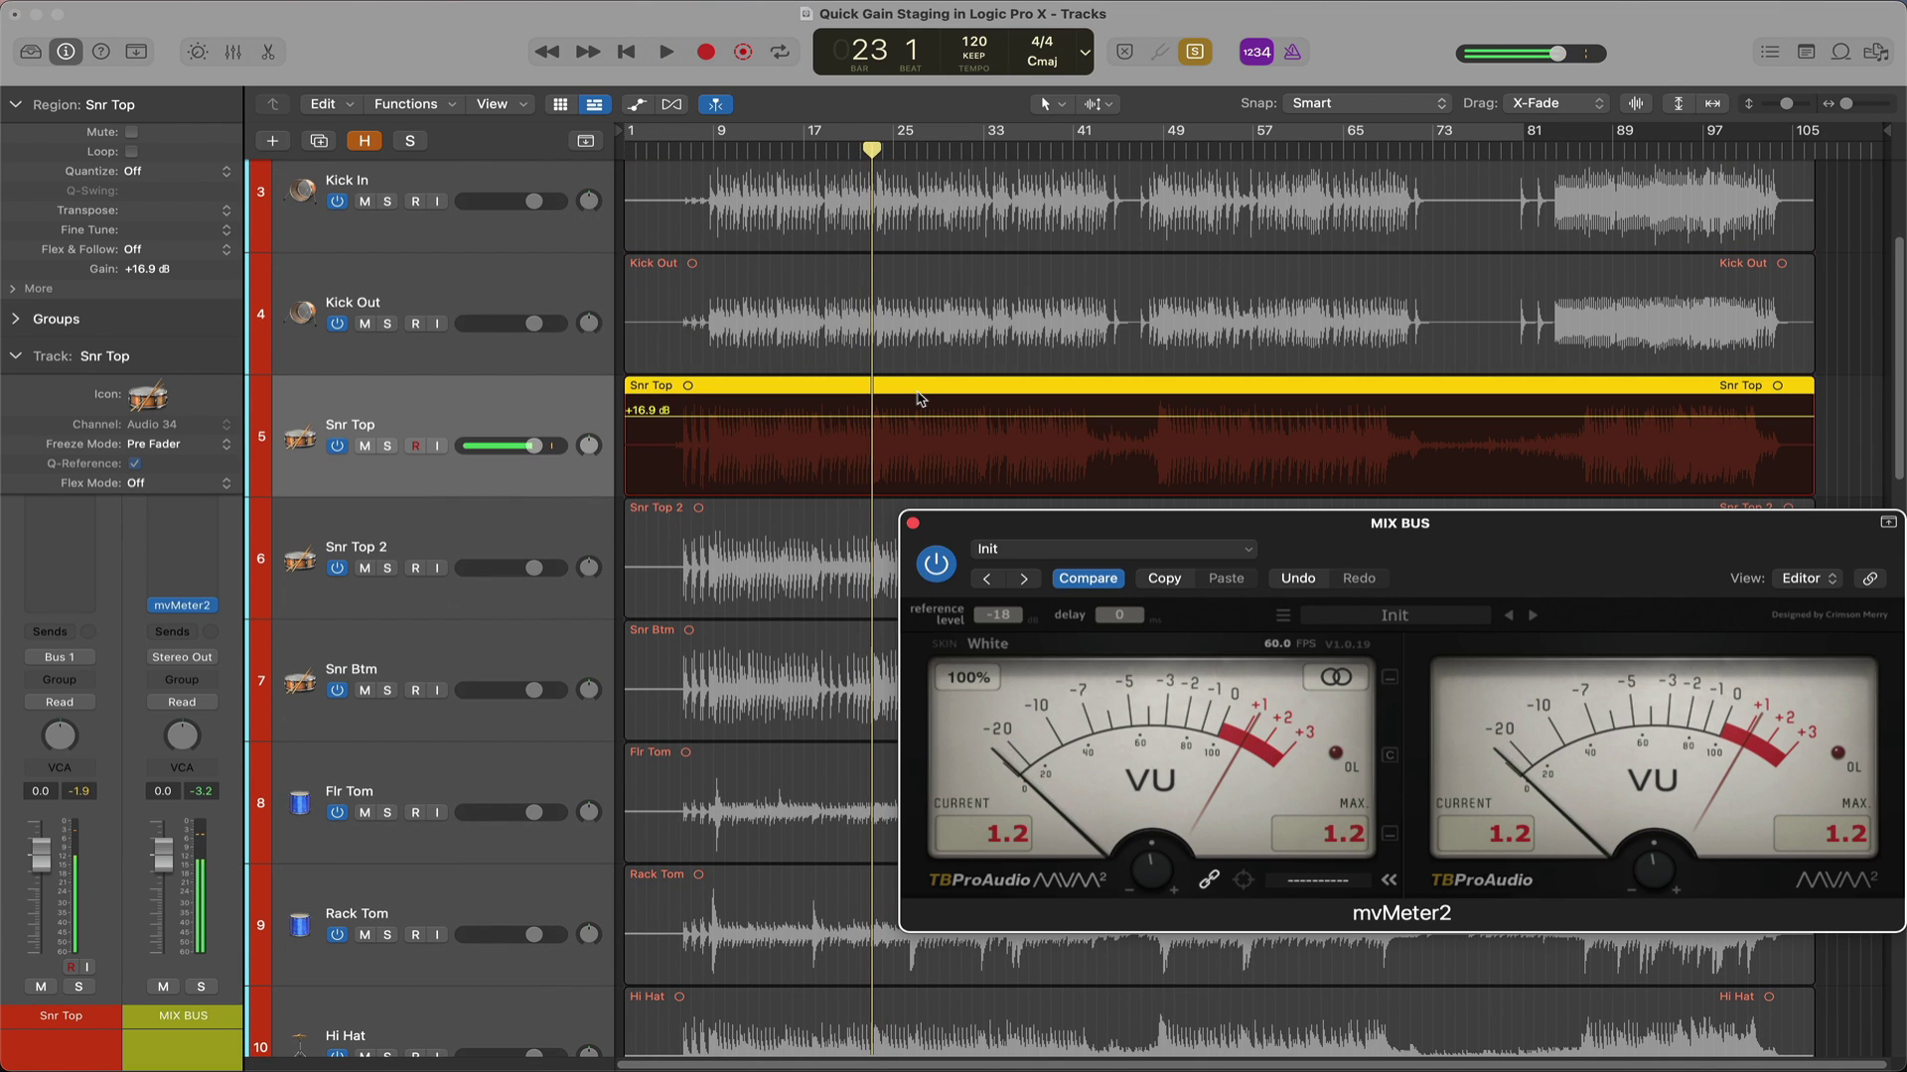
{"action": "key", "text": "space"}
{"action": "left_click", "coordinate": [923, 409]}
{"action": "left_click", "coordinate": [1309, 850]}
{"action": "key", "text": "space"}
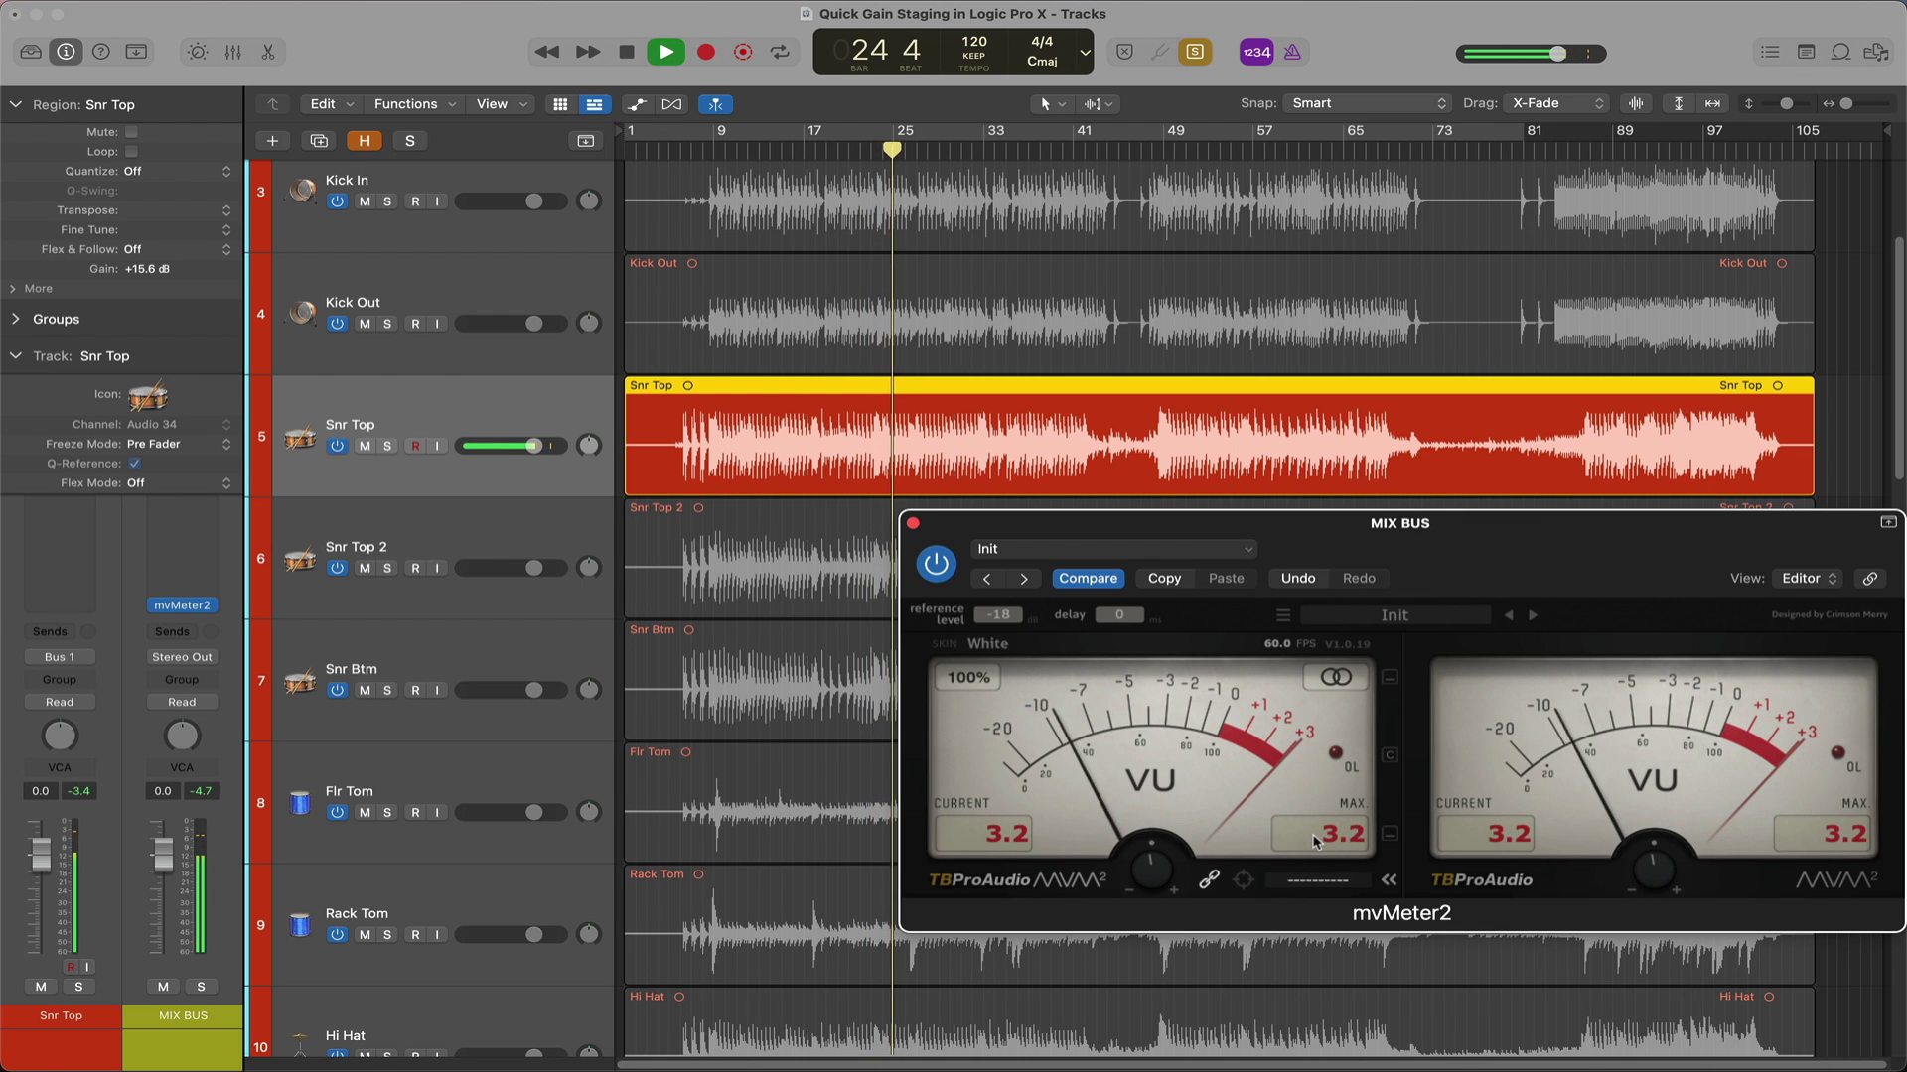
{"action": "key", "text": "space"}
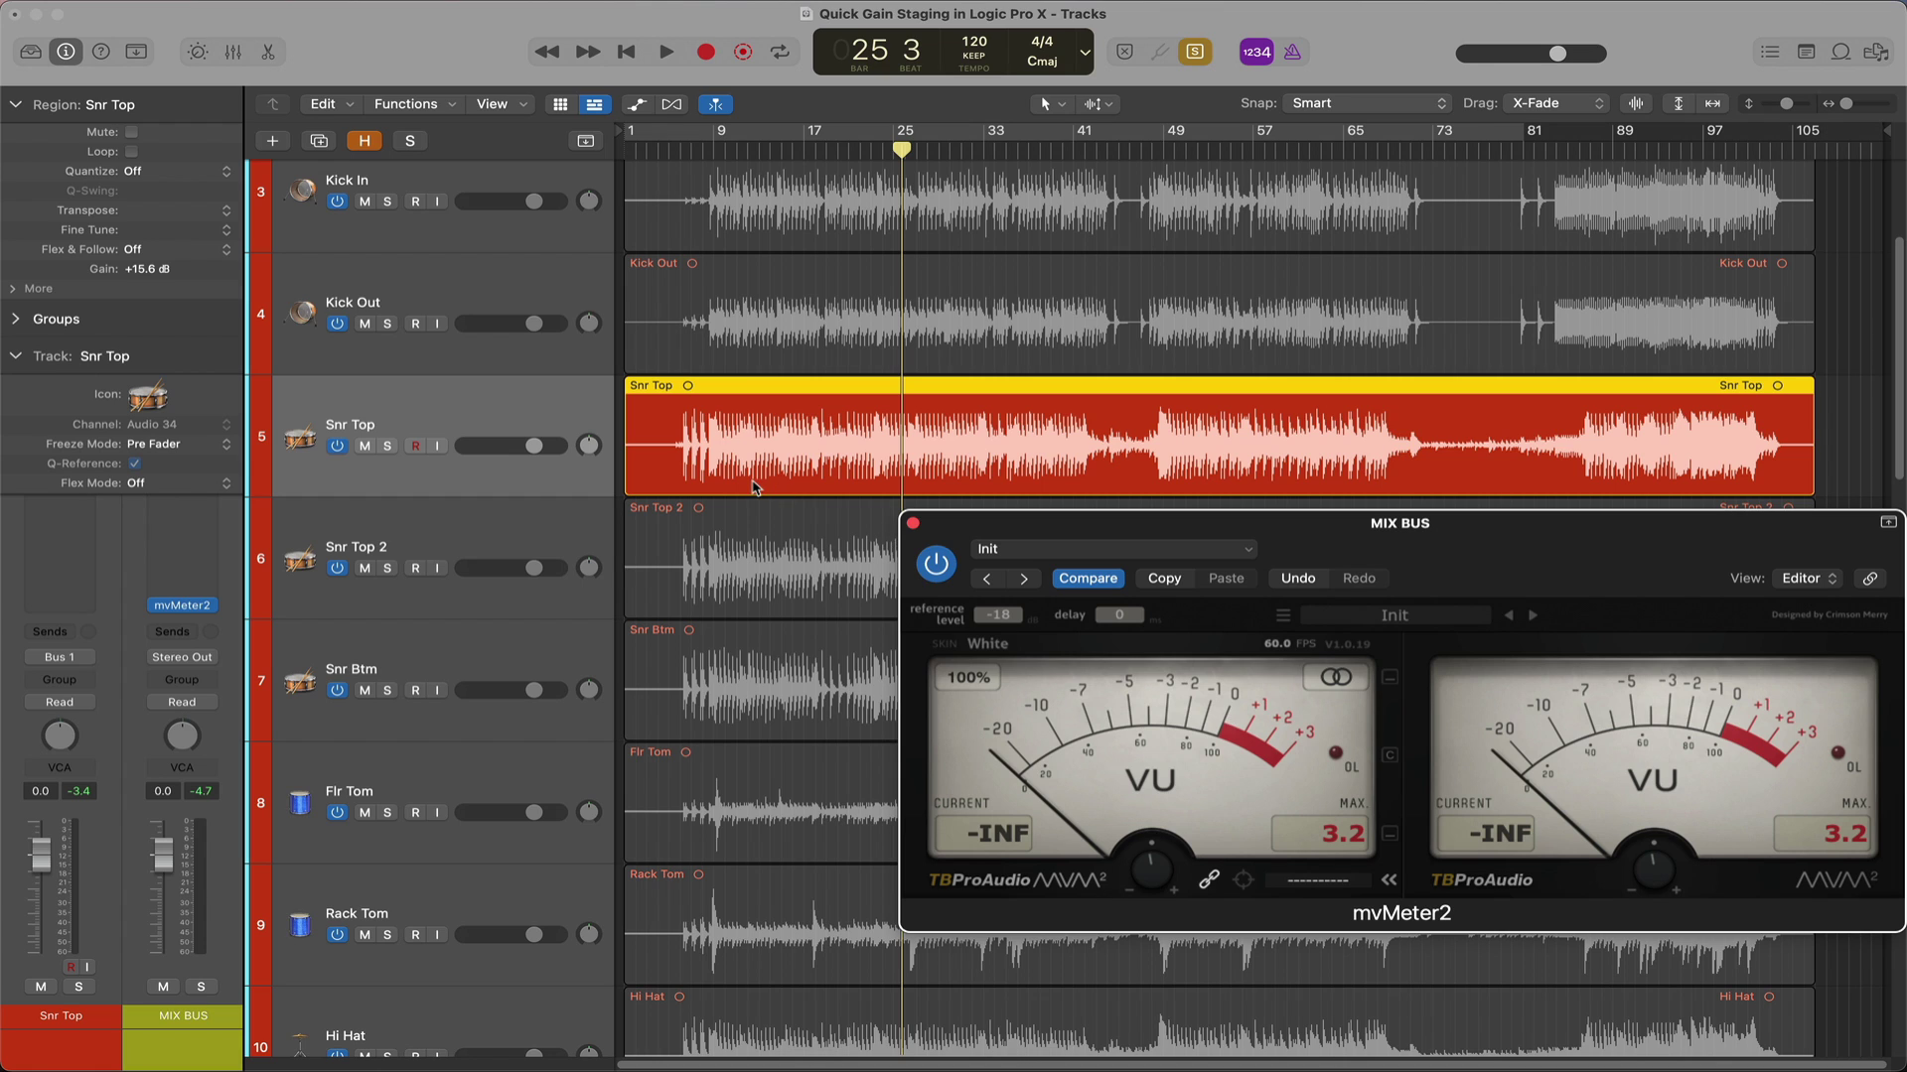
Play the Snr Top 2 region alone and check its VU level with the meter's maximum readings reset
{"action": "scroll", "coordinate": [754, 487], "scroll_direction": "down", "scroll_amount": 3}
{"action": "left_click", "coordinate": [501, 391]}
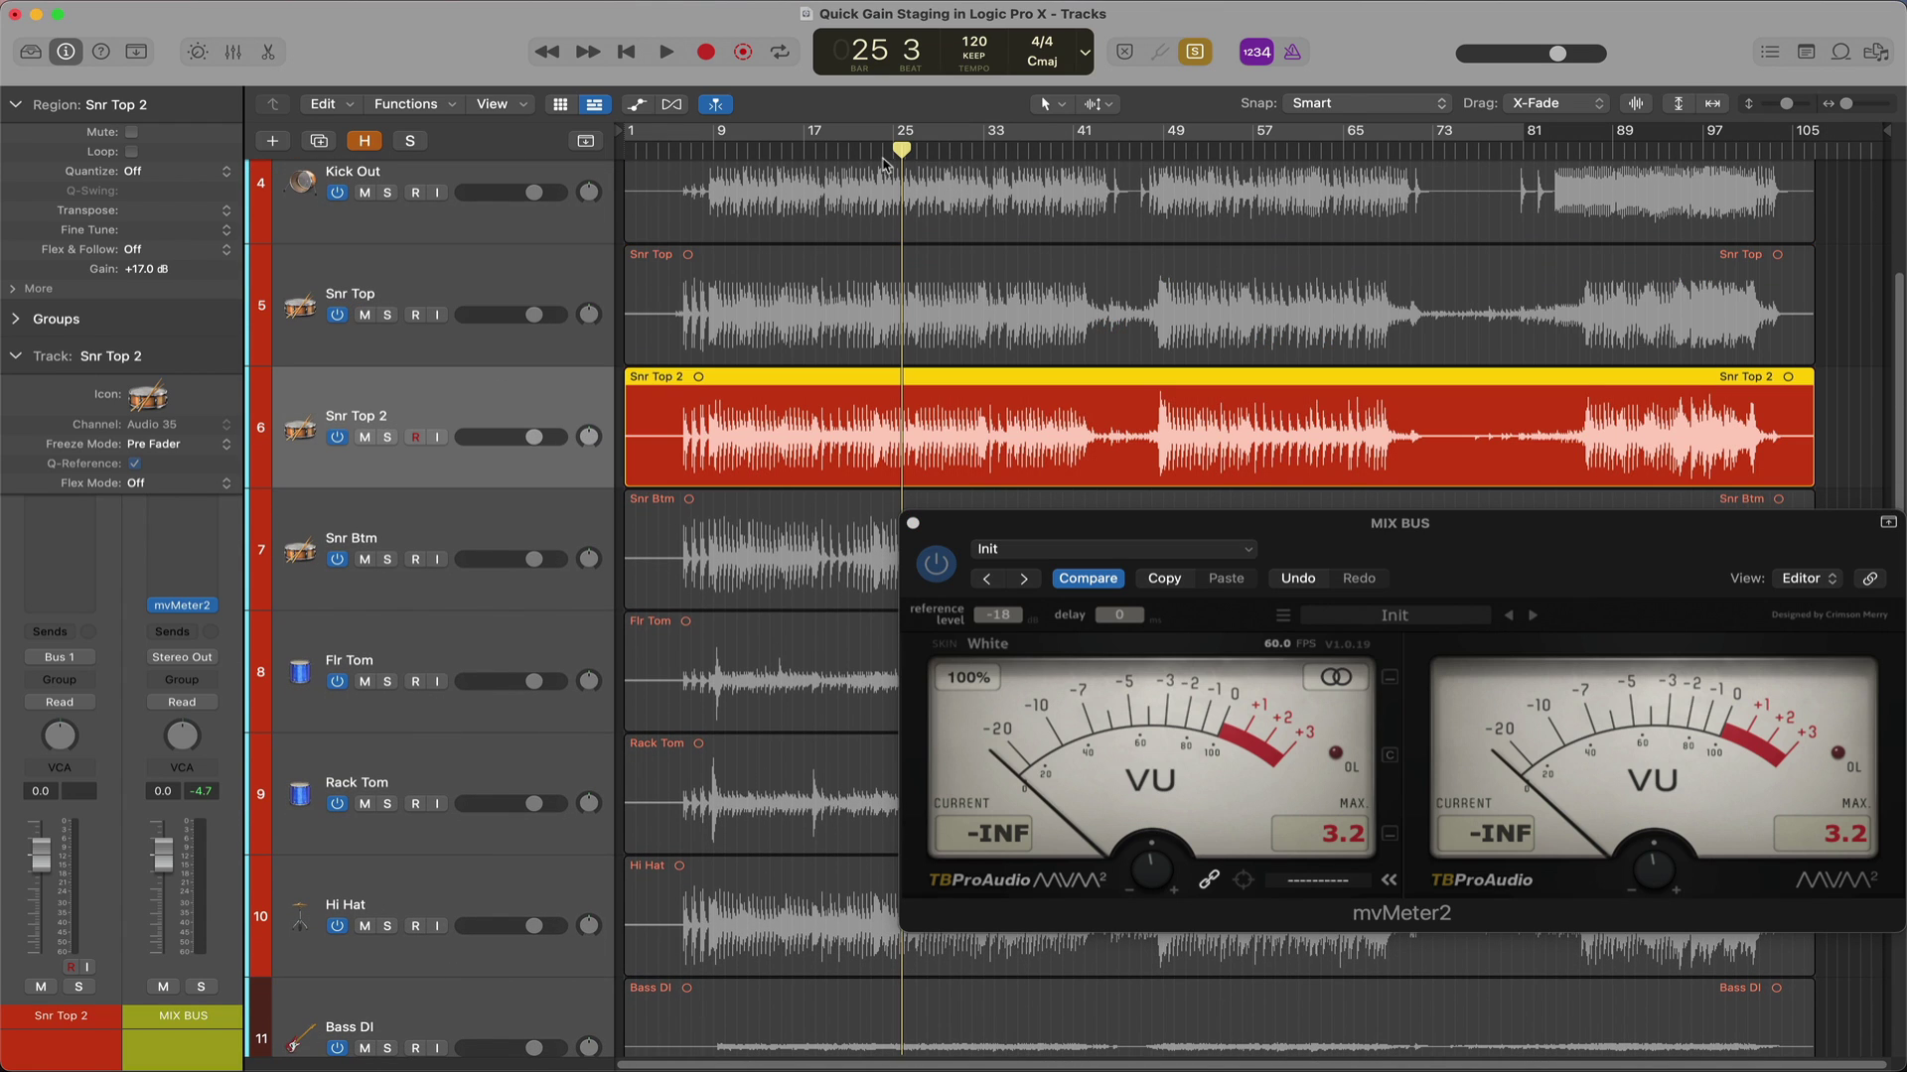
{"action": "key", "text": "space"}
{"action": "left_click", "coordinate": [1276, 573]}
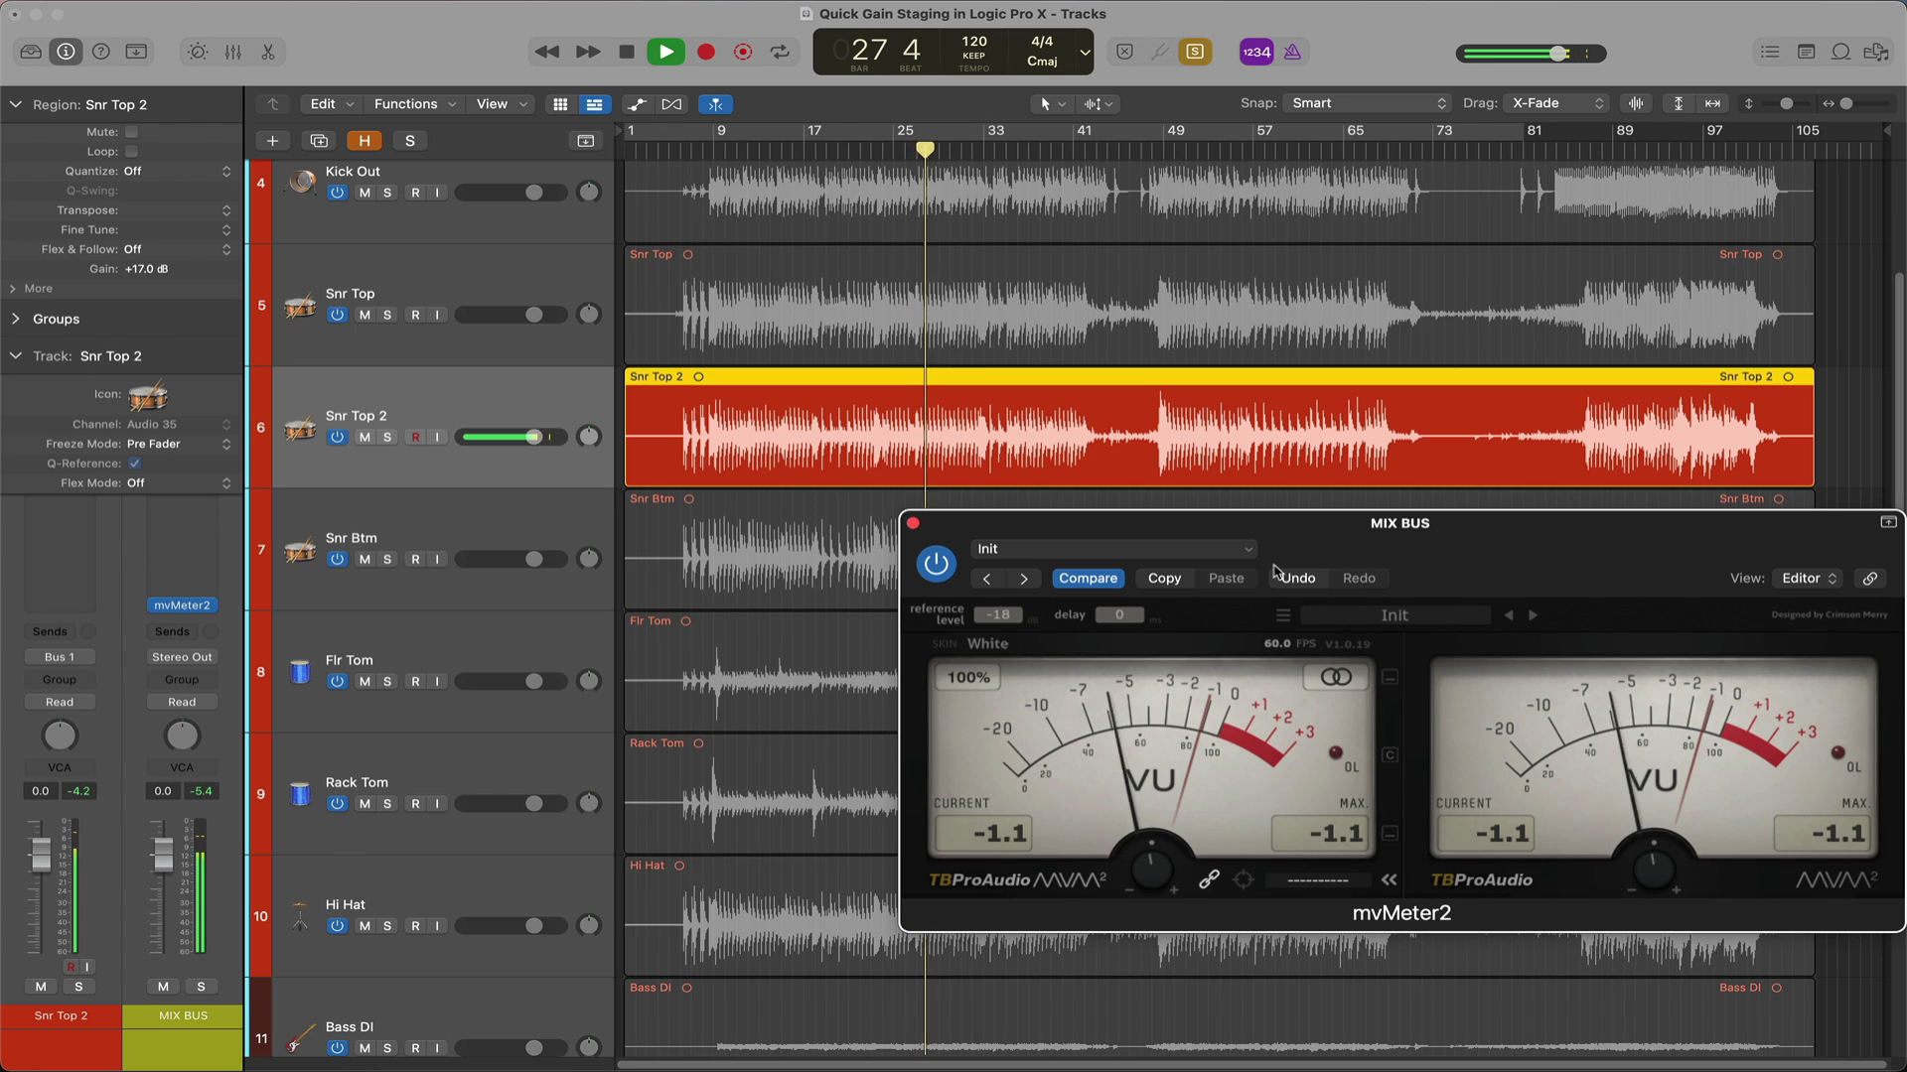
Switch playback to the Snr Btm region, check its VU level, and stop
{"action": "scroll", "coordinate": [1010, 250], "scroll_direction": "down", "scroll_amount": 3}
{"action": "key", "text": "Down"}
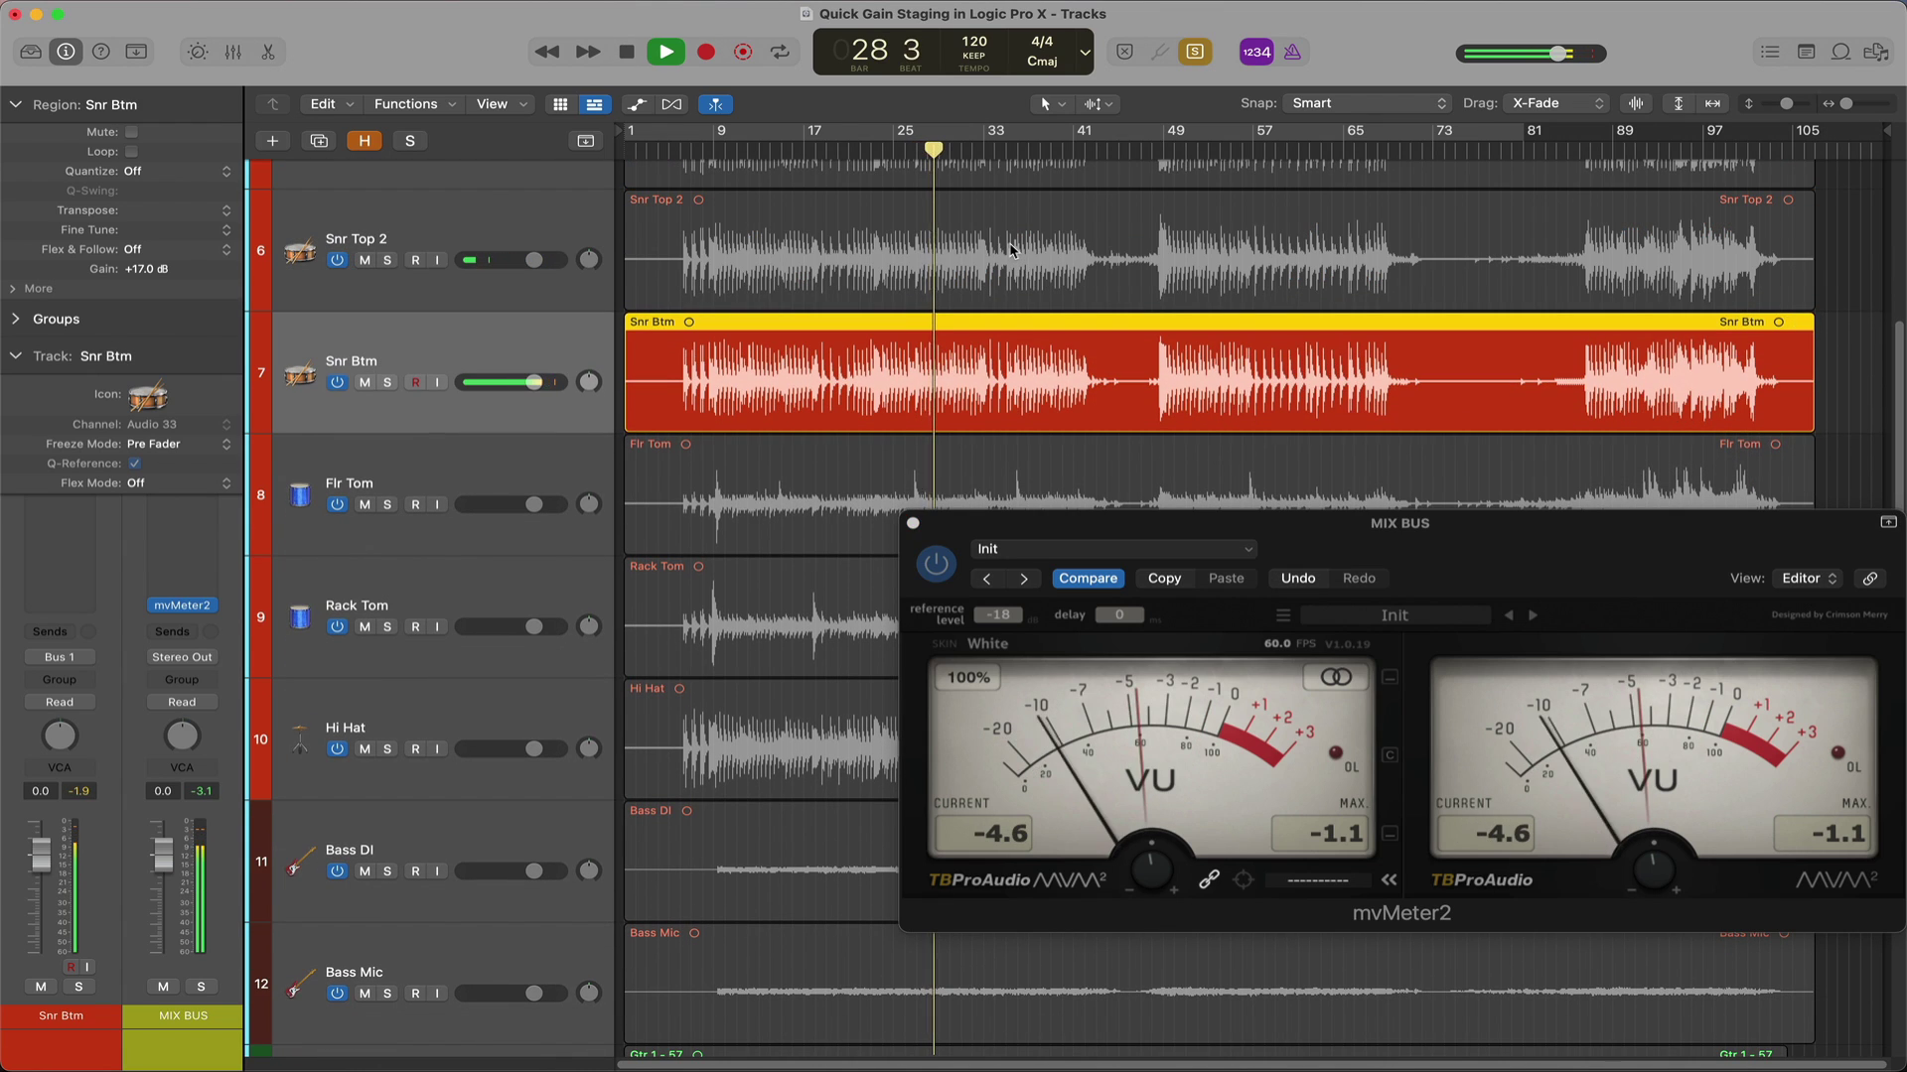
{"action": "key", "text": "space"}
{"action": "scroll", "coordinate": [527, 390], "scroll_direction": "down", "scroll_amount": 2}
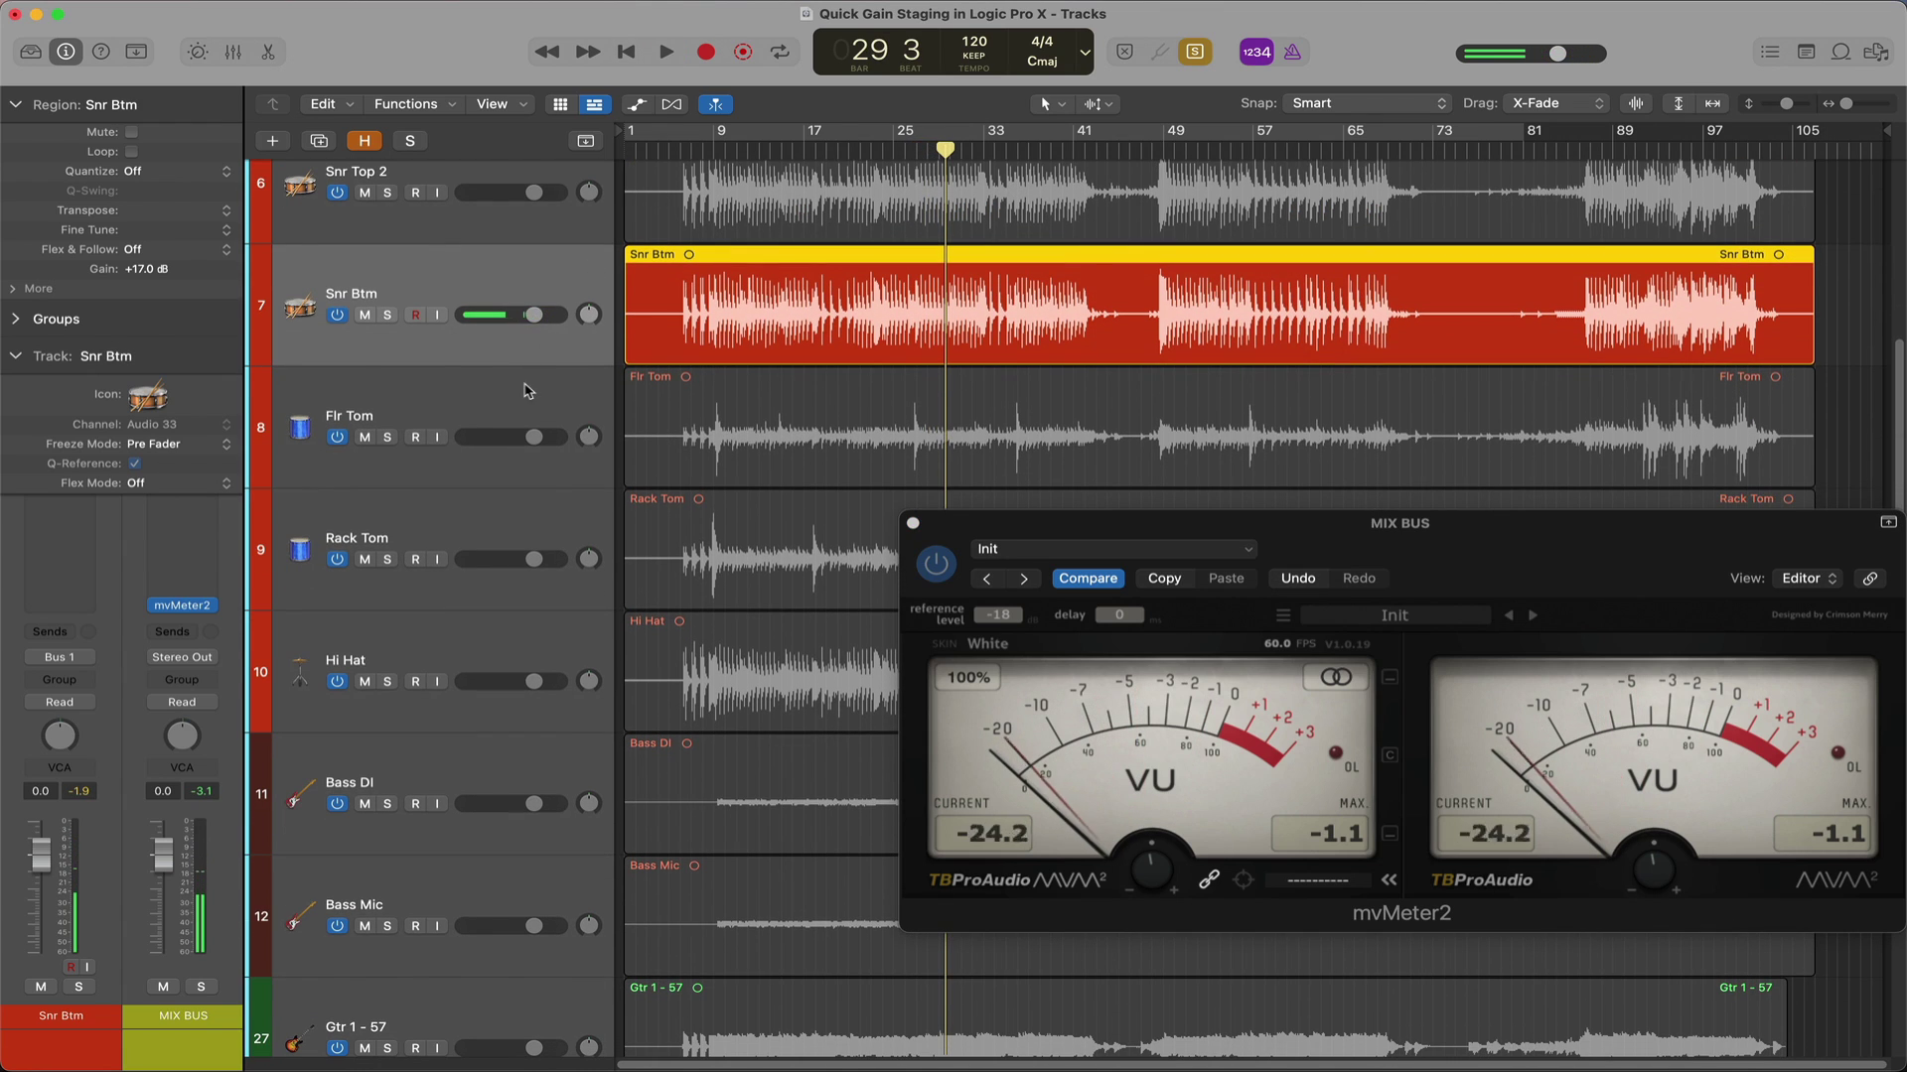
Check the Flr Tom region's VU level from bar 26 and lower its region gain to +16.3 dB
{"action": "key", "text": "Down"}
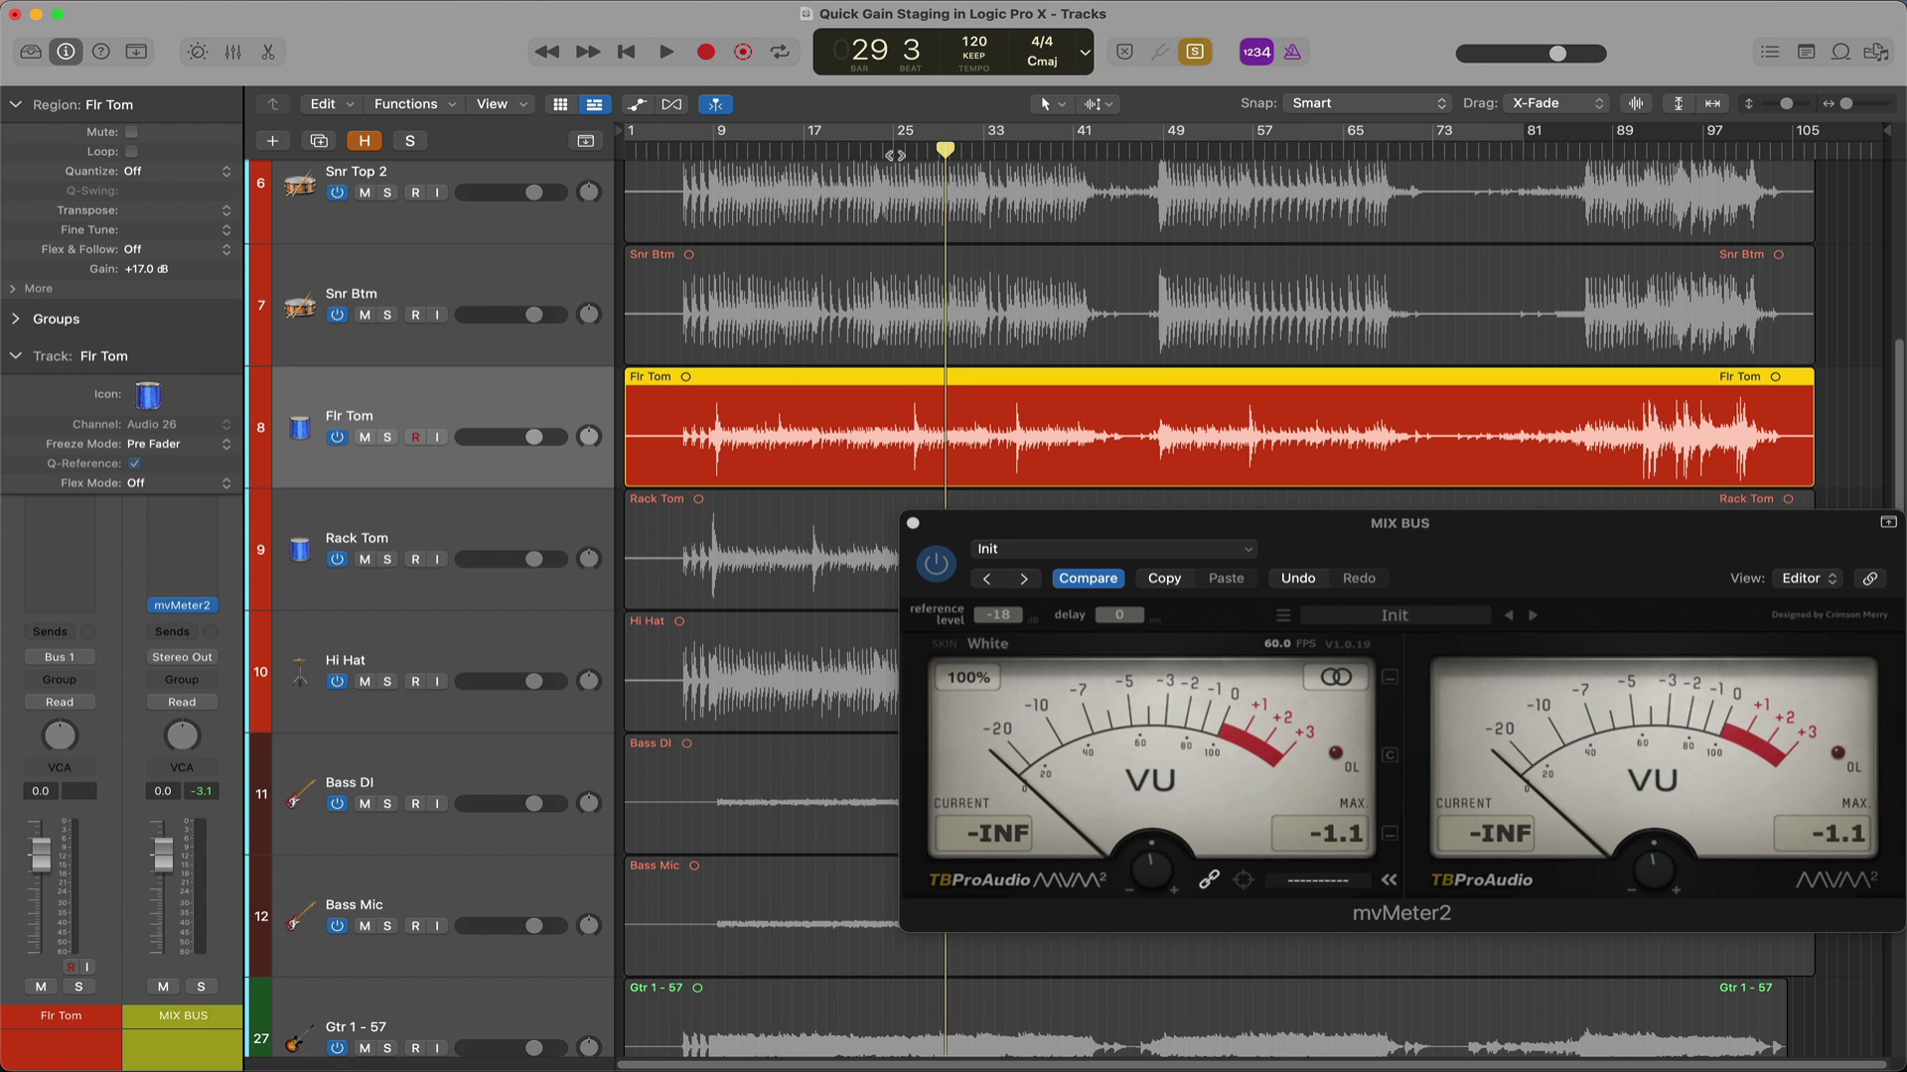
{"action": "left_click", "coordinate": [906, 151]}
{"action": "key", "text": "space"}
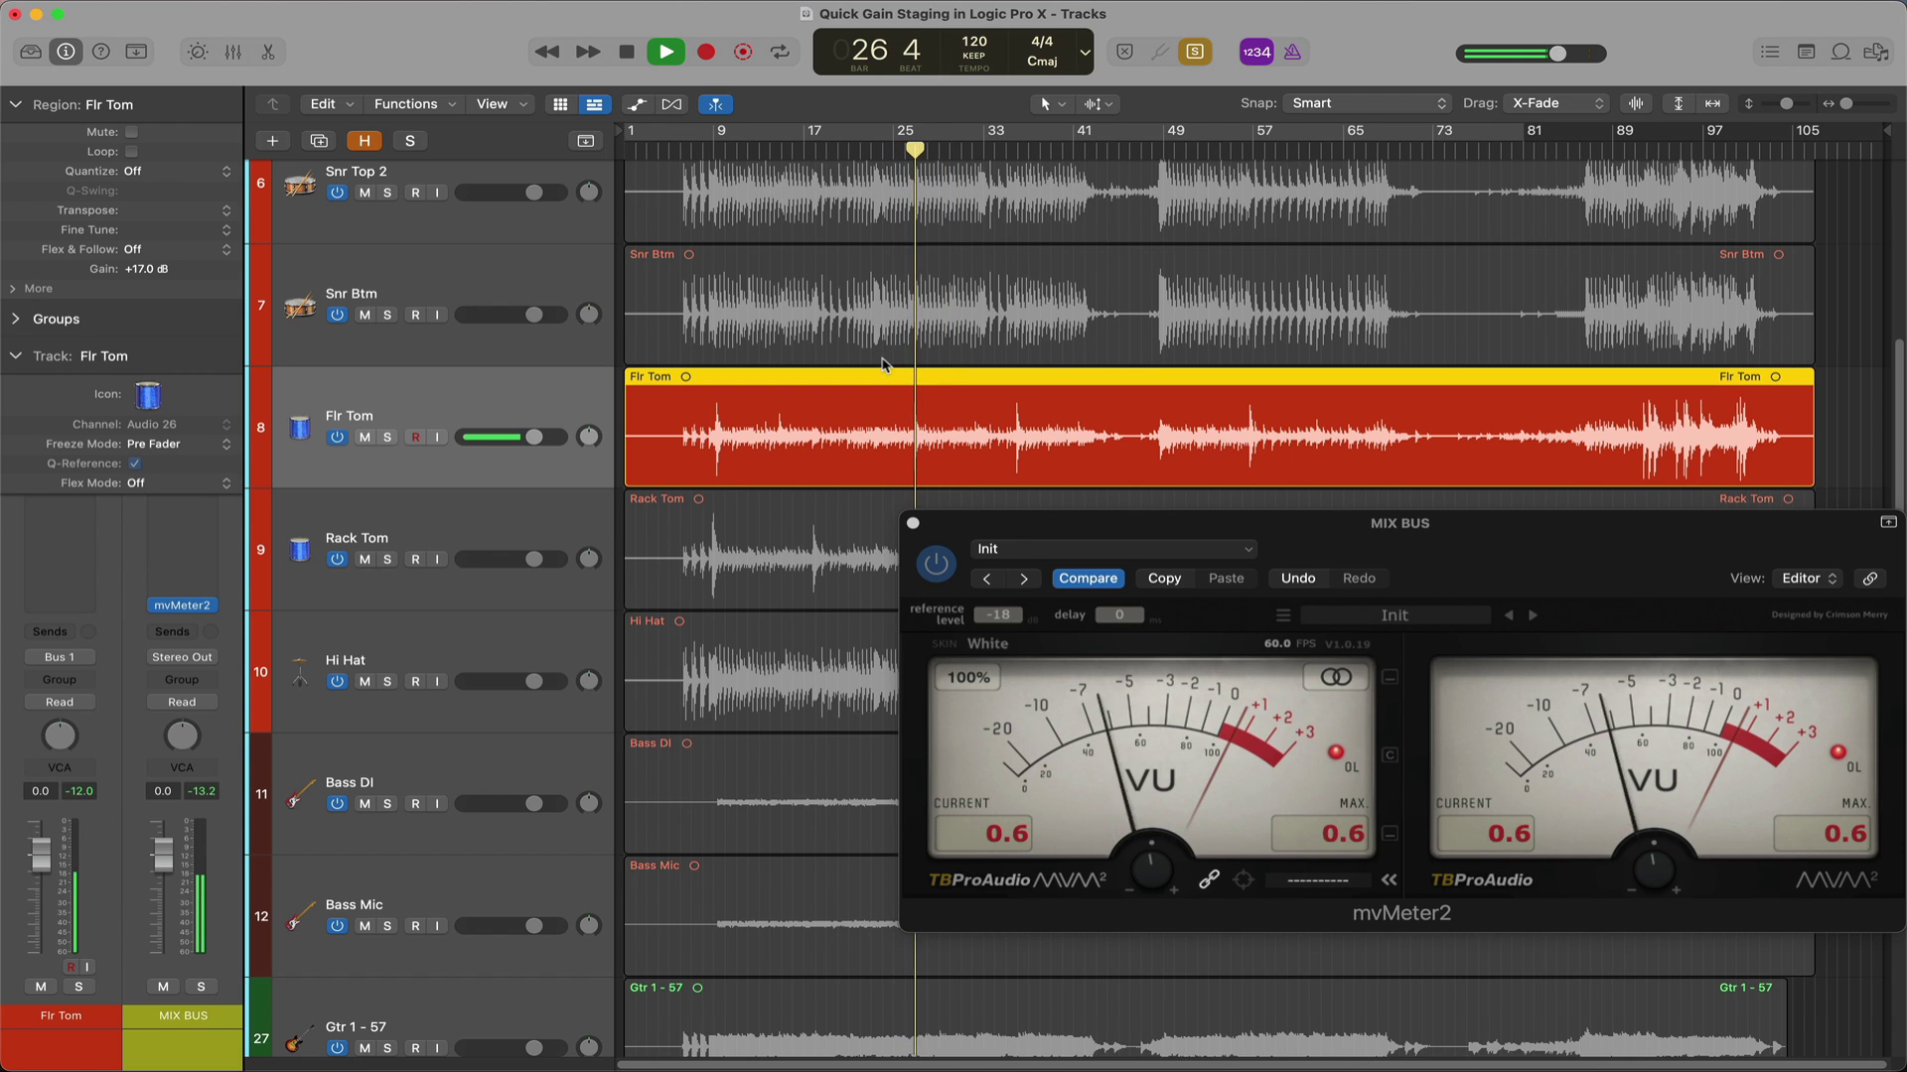
{"action": "key", "text": "space"}
{"action": "left_click_drag", "start_coordinate": [1000, 408], "coordinate": [998, 412]}
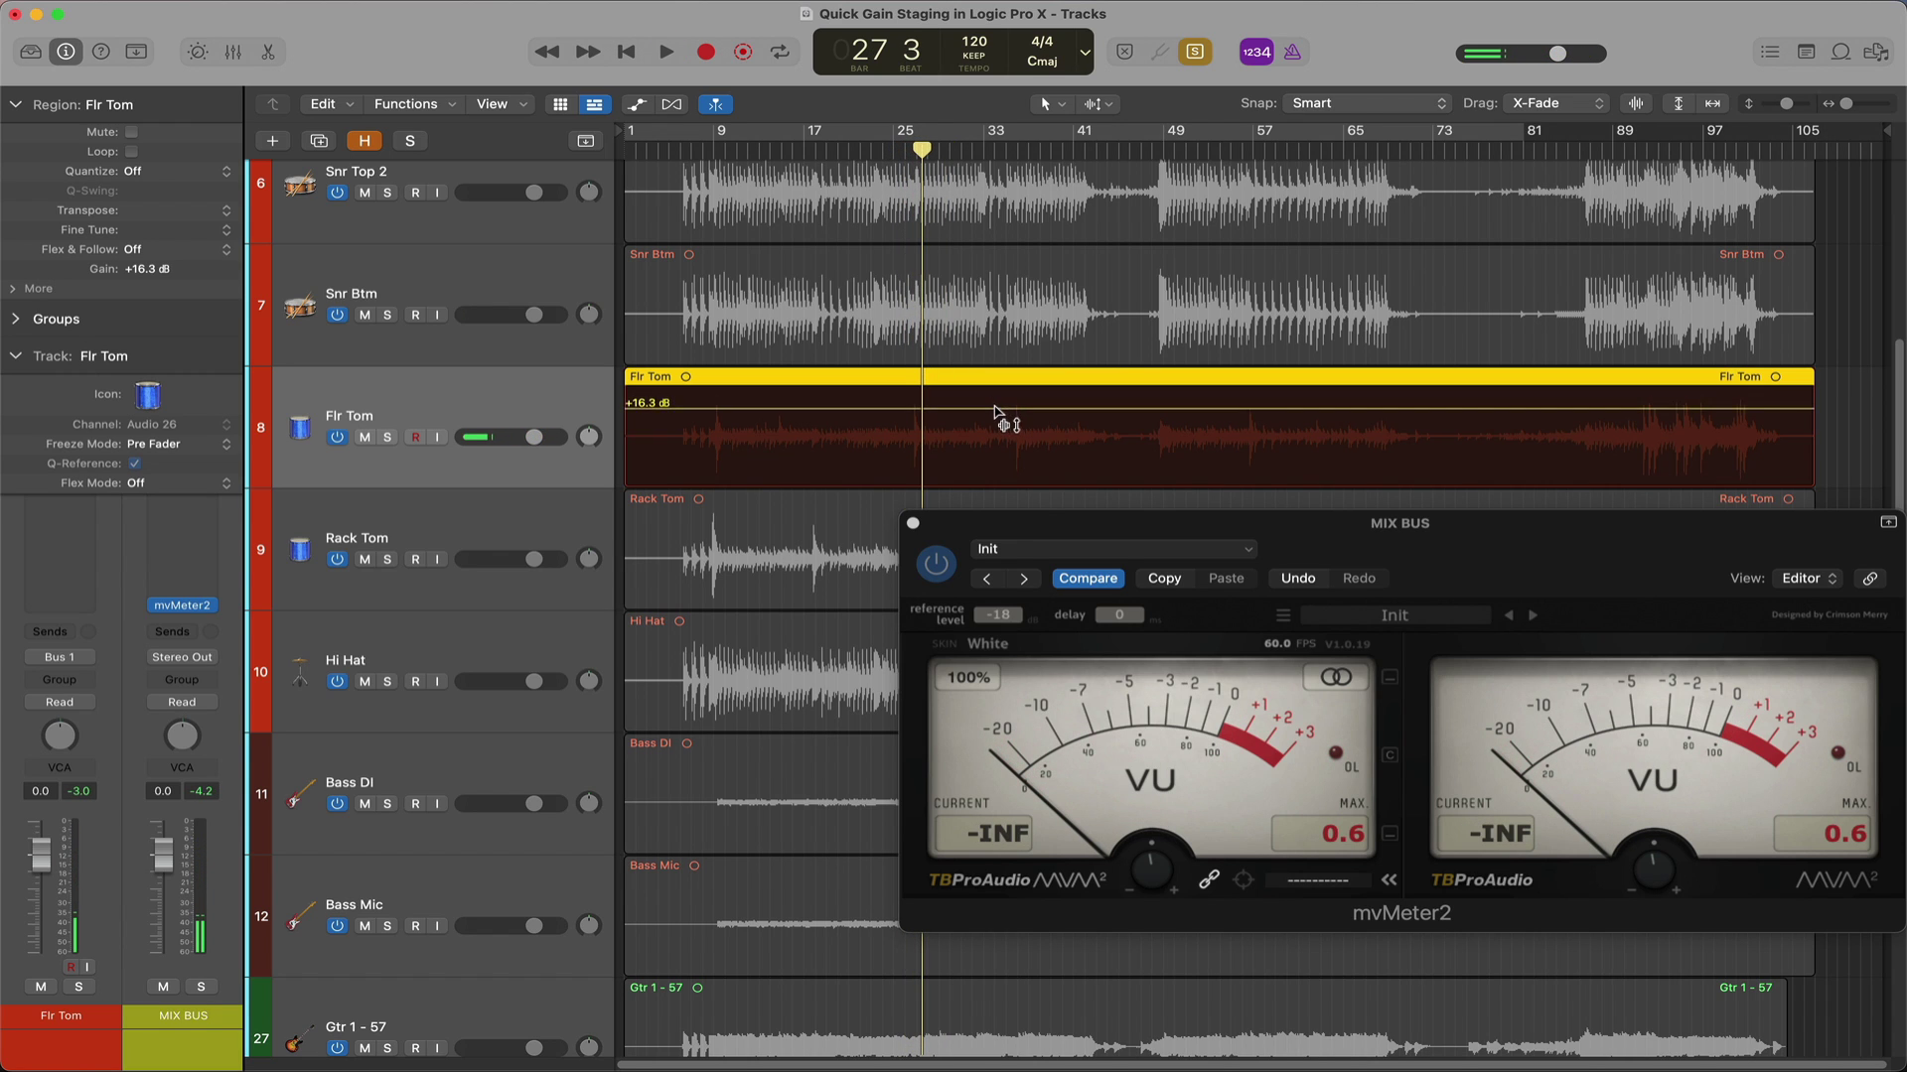
Play the Rack Tom region alone from bar 26 and check its VU level with the meter's maximum readings reset
{"action": "scroll", "coordinate": [998, 412], "scroll_direction": "down", "scroll_amount": 2}
{"action": "key", "text": "Down"}
{"action": "scroll", "coordinate": [1059, 421], "scroll_direction": "down", "scroll_amount": 2}
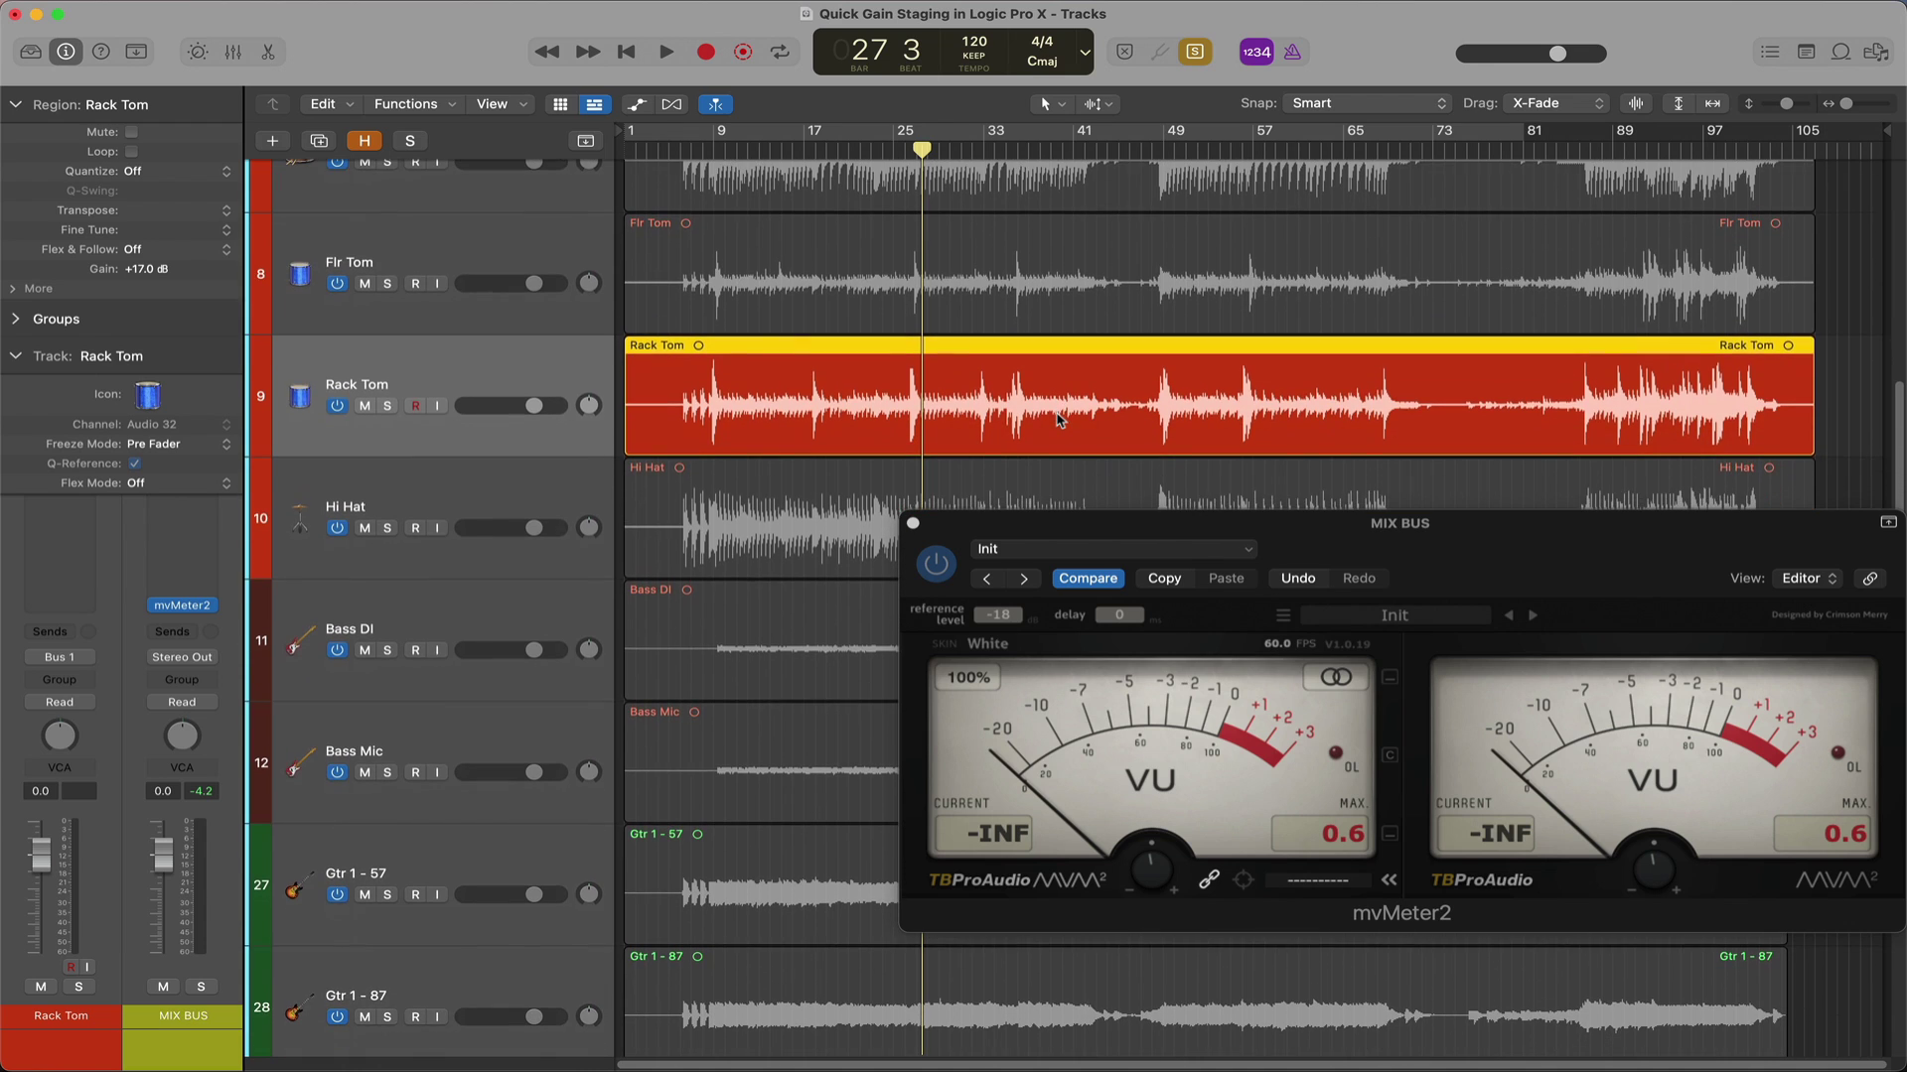
{"action": "scroll", "coordinate": [1059, 420], "scroll_direction": "up", "scroll_amount": 1}
{"action": "left_click", "coordinate": [905, 152]}
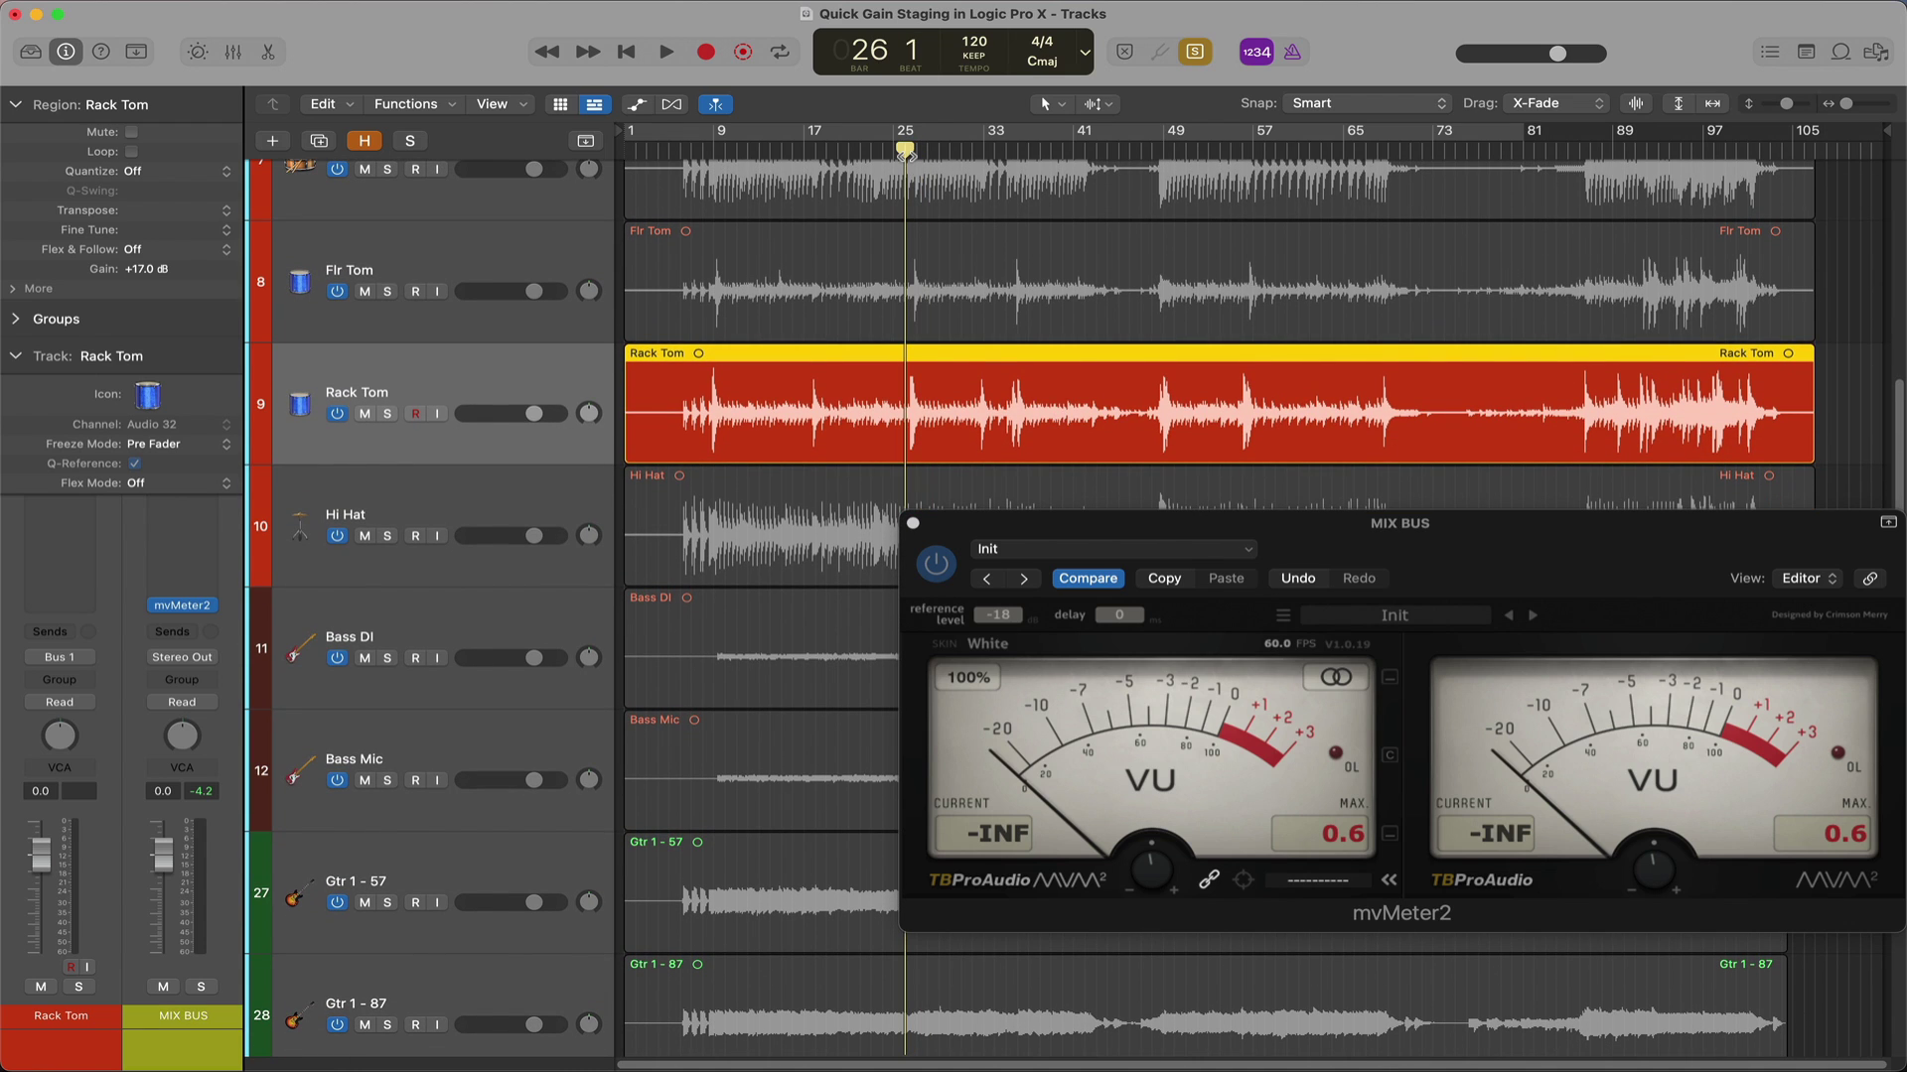
{"action": "left_click", "coordinate": [1388, 858]}
{"action": "key", "text": "space"}
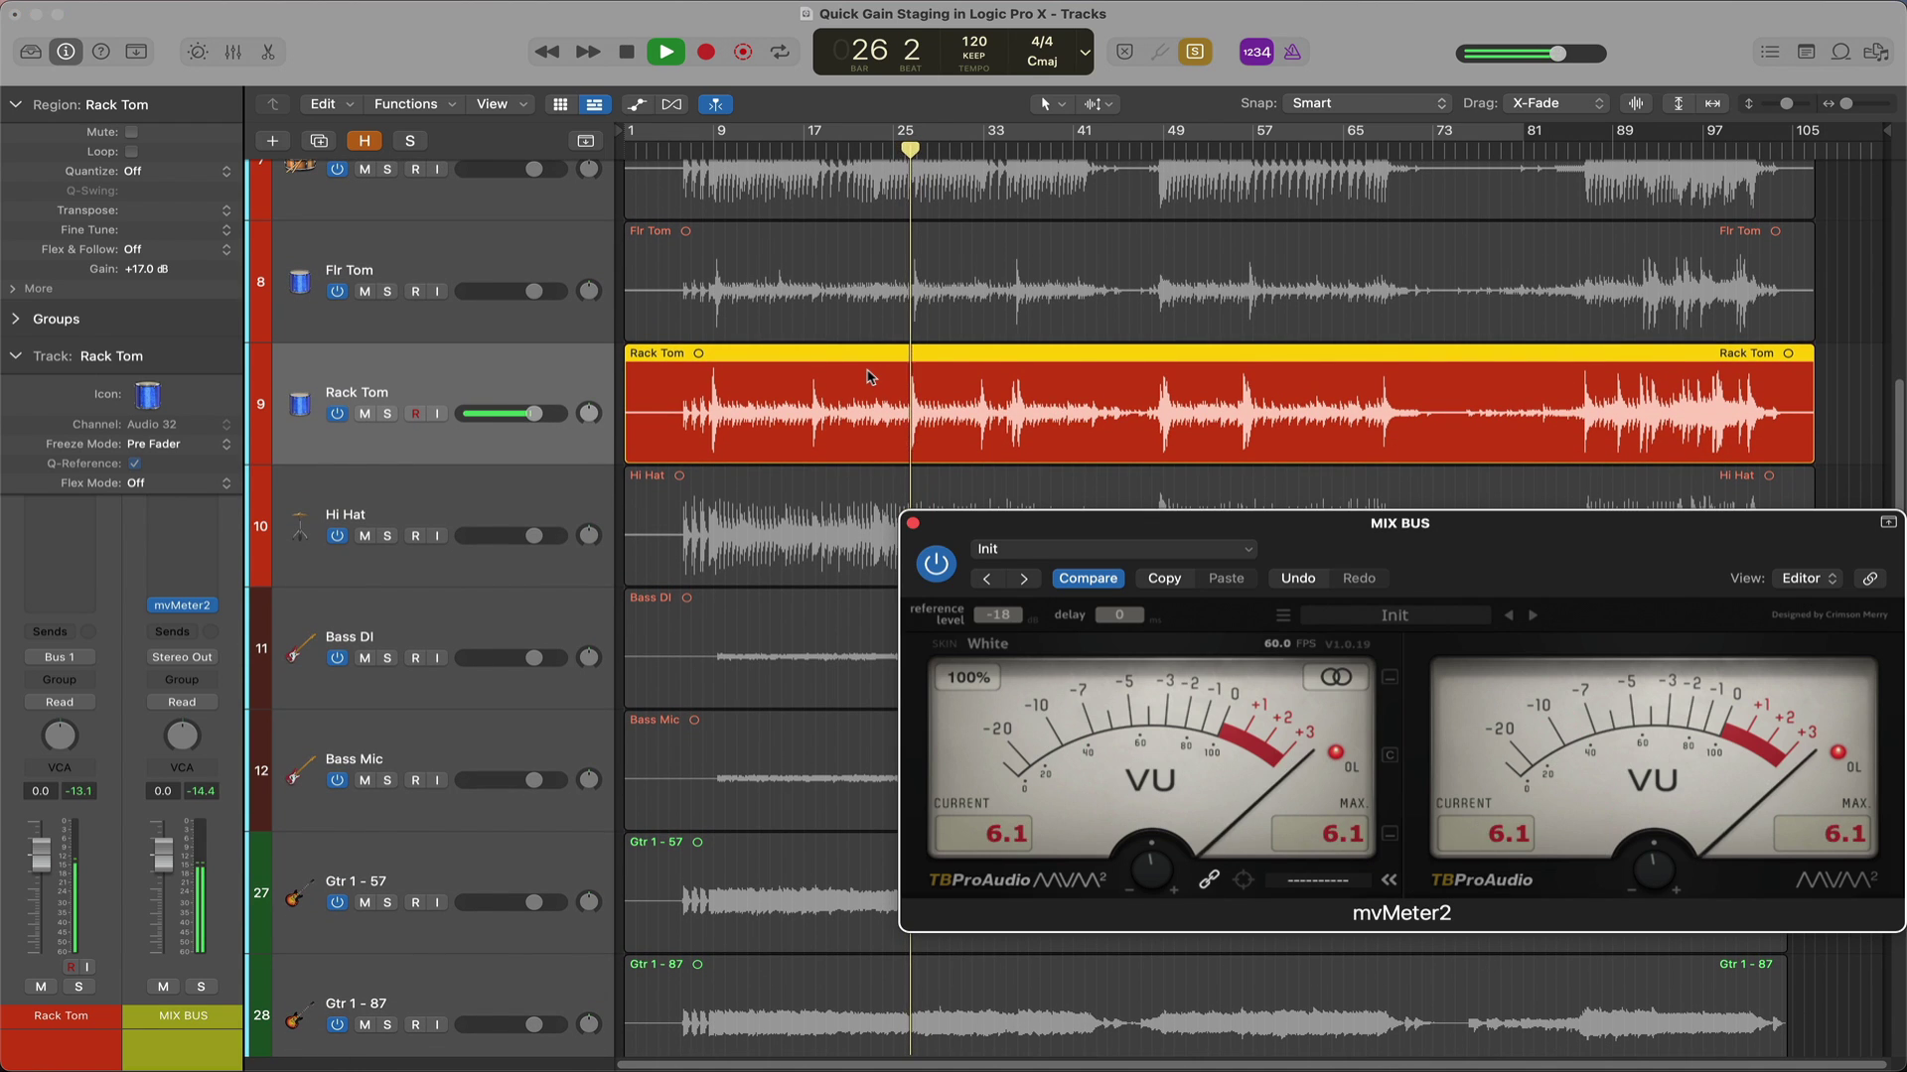
{"action": "key", "text": "space"}
Lower the Rack Tom region's gain to +9.3 dB and replay it from bar 26 with the VU meter's maximum readings reset
{"action": "key", "text": "a"}
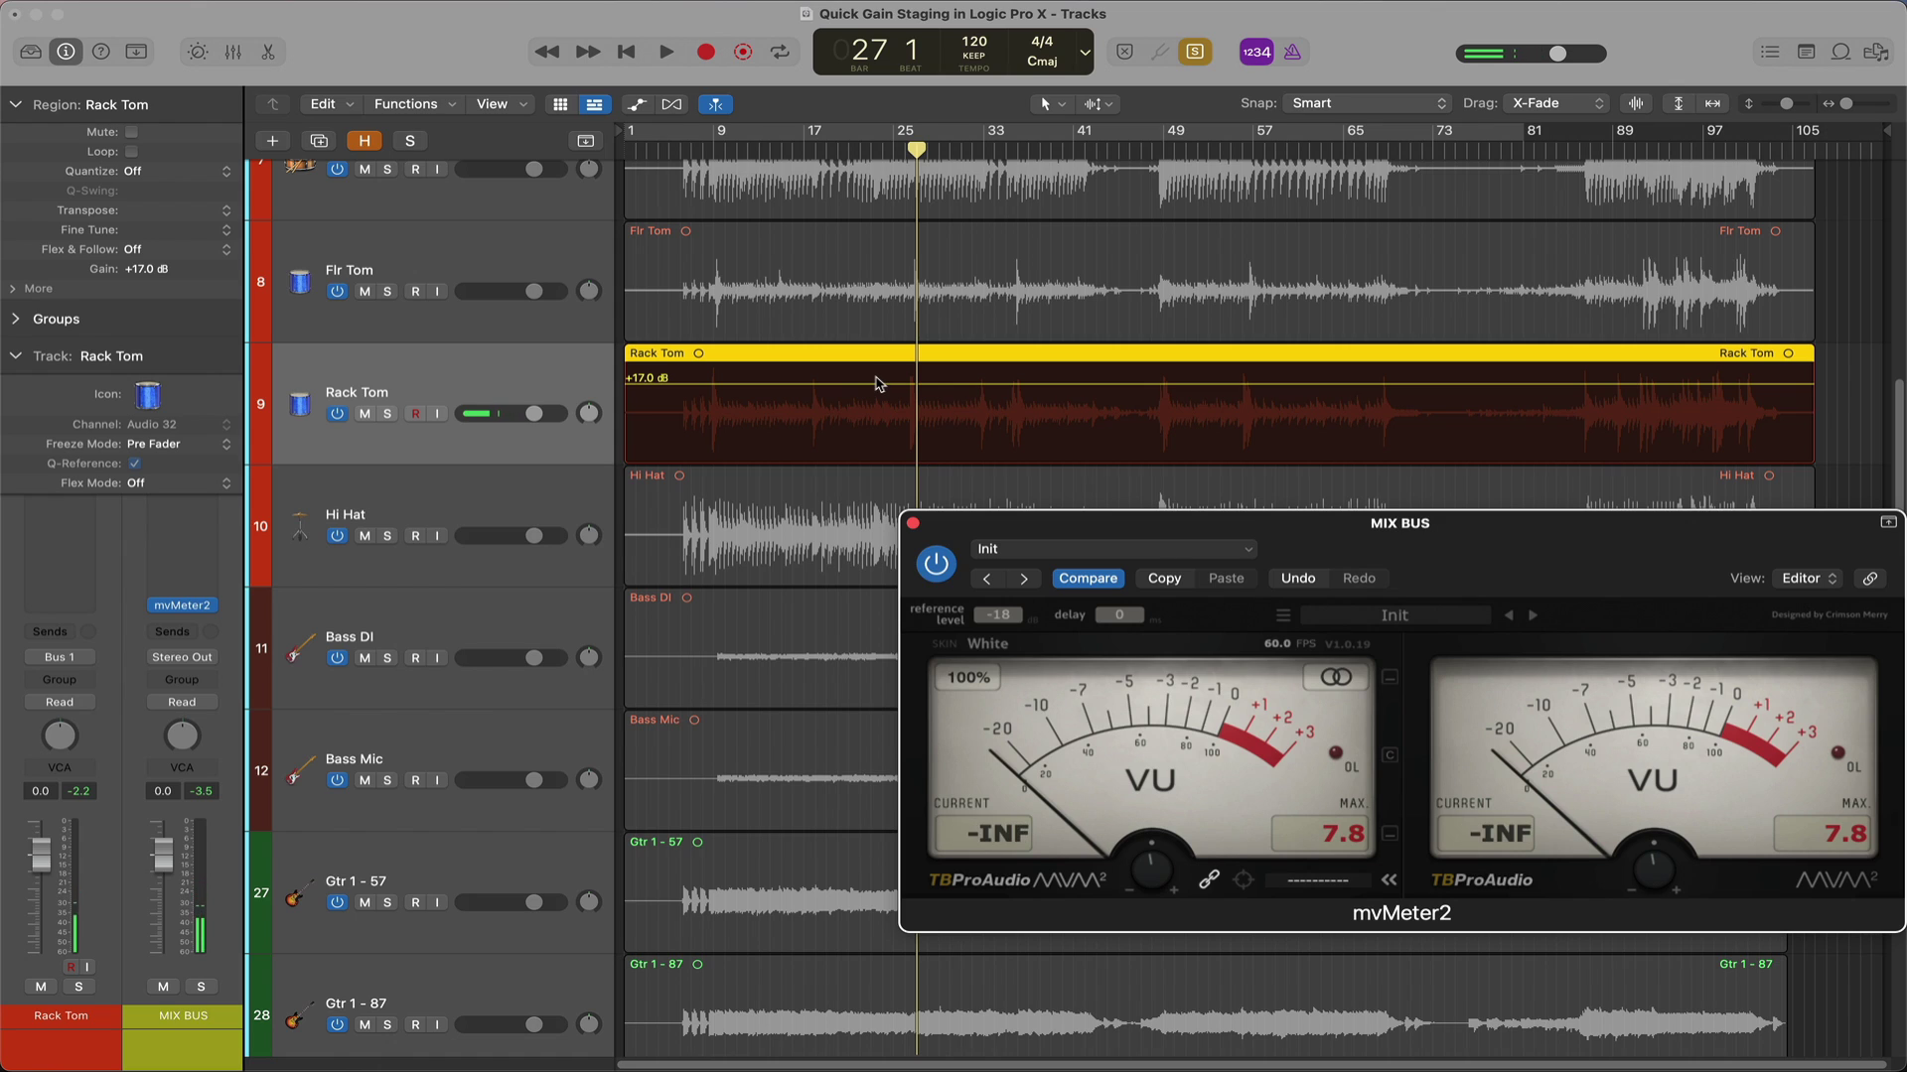
{"action": "key", "text": "a"}
{"action": "key", "text": "a"}
{"action": "left_click_drag", "start_coordinate": [879, 385], "coordinate": [894, 457]}
{"action": "key", "text": "a"}
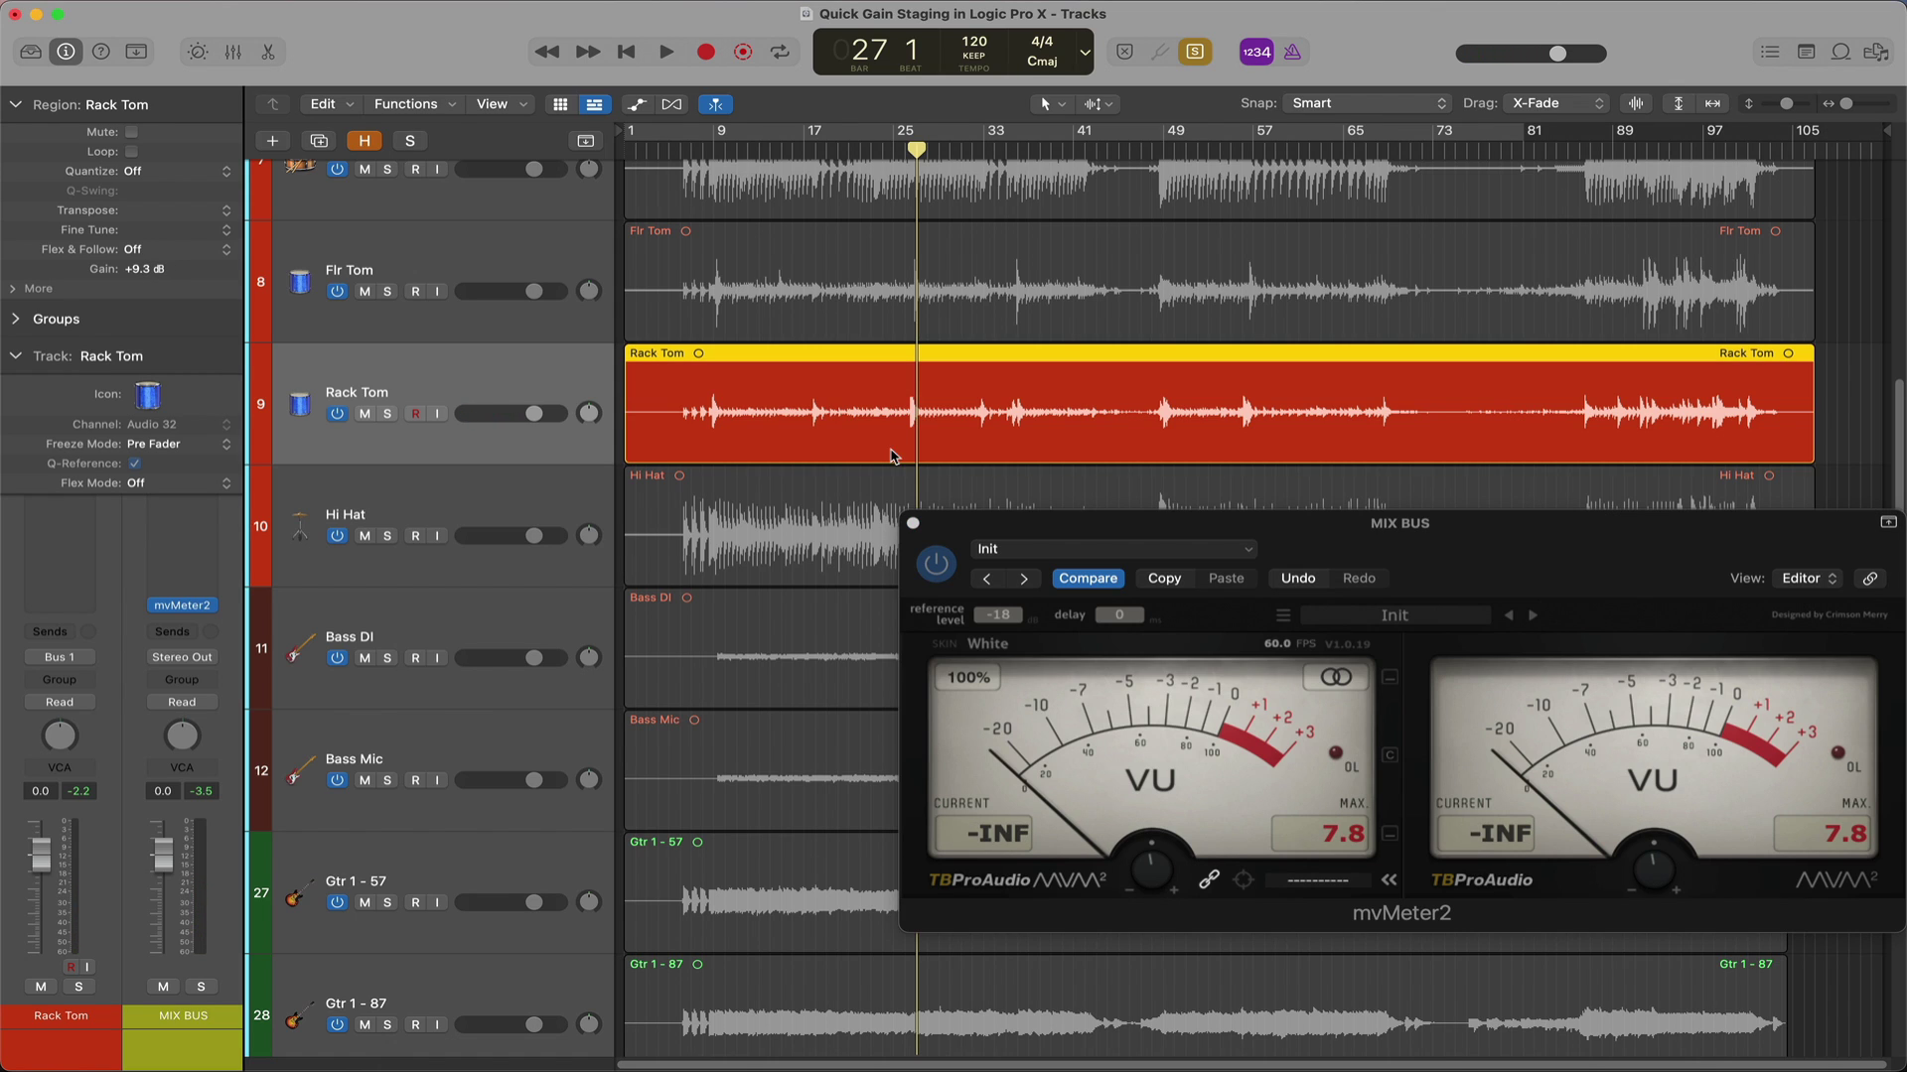
{"action": "left_click", "coordinate": [1350, 830]}
{"action": "key", "text": "space"}
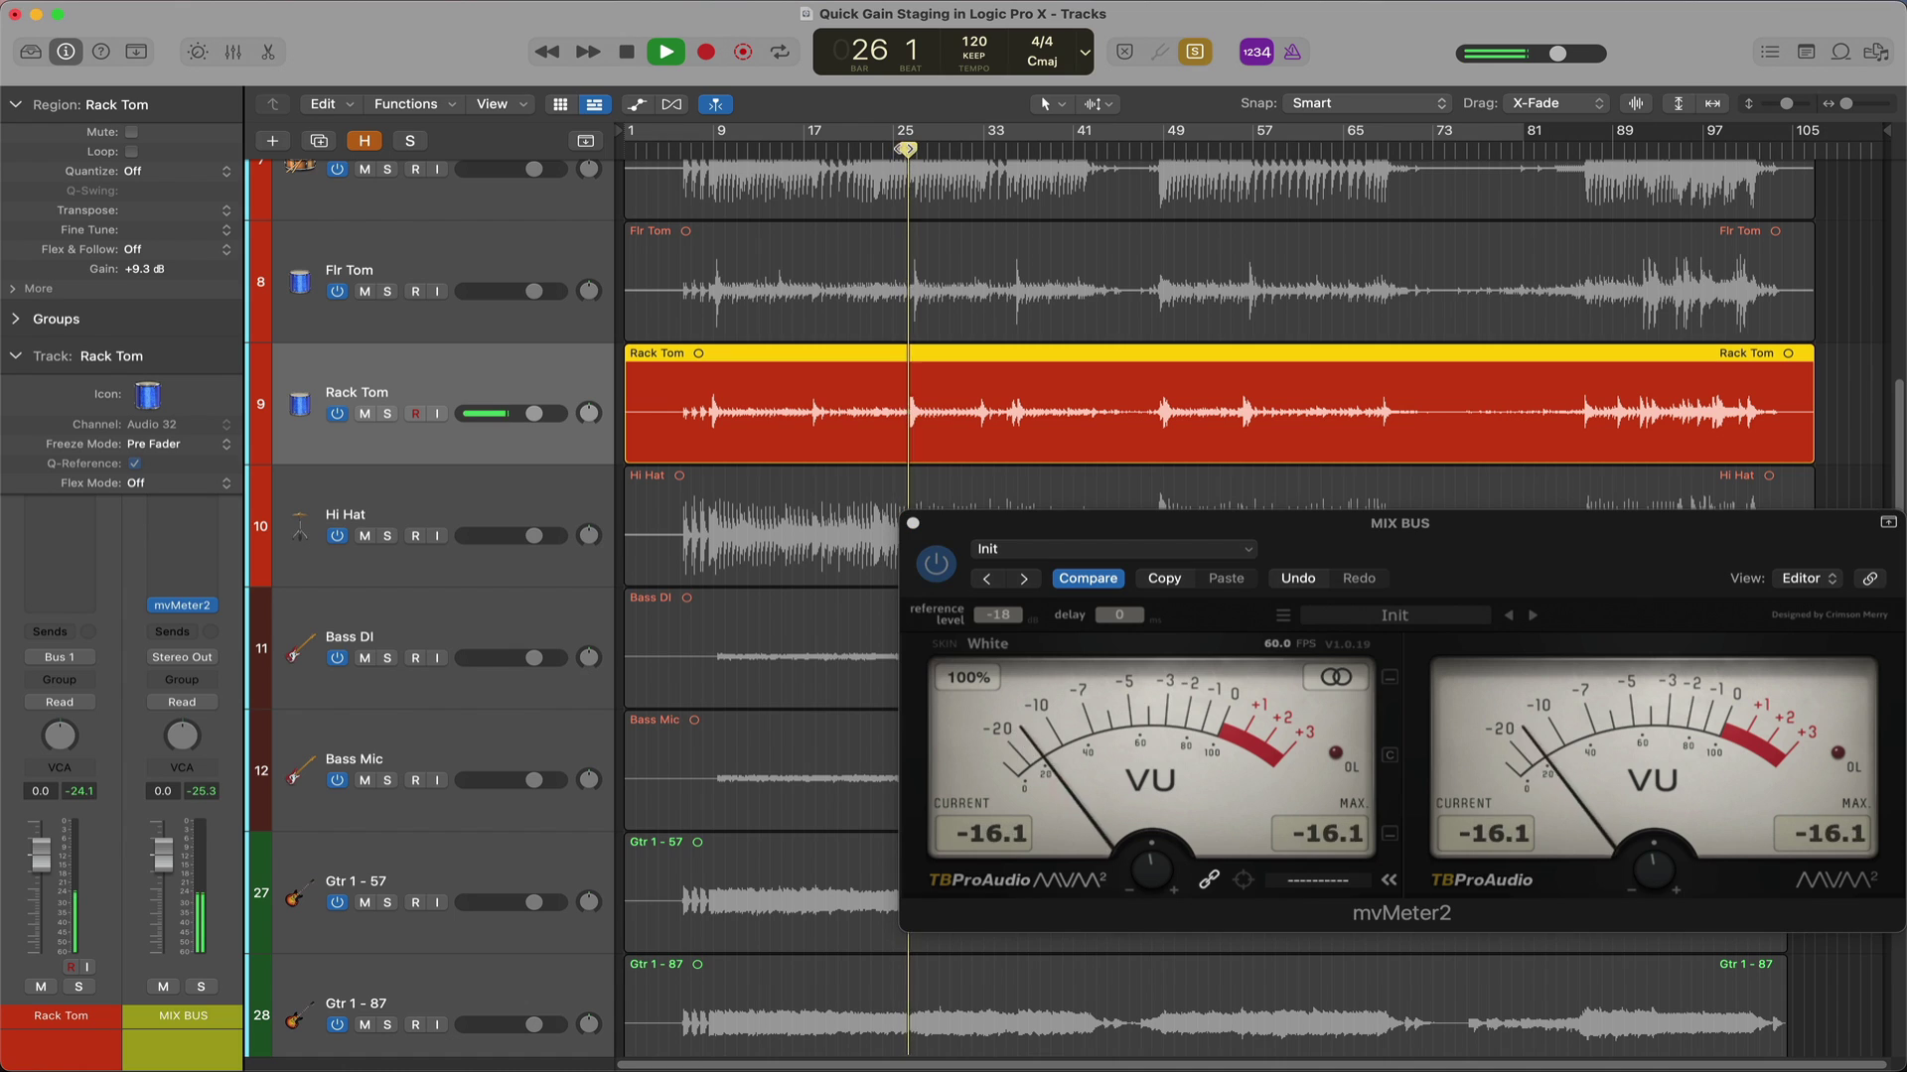
Play the Hi Hat region alone and check its VU level with the meter's maximum readings reset
{"action": "scroll", "coordinate": [882, 280], "scroll_direction": "down", "scroll_amount": 2}
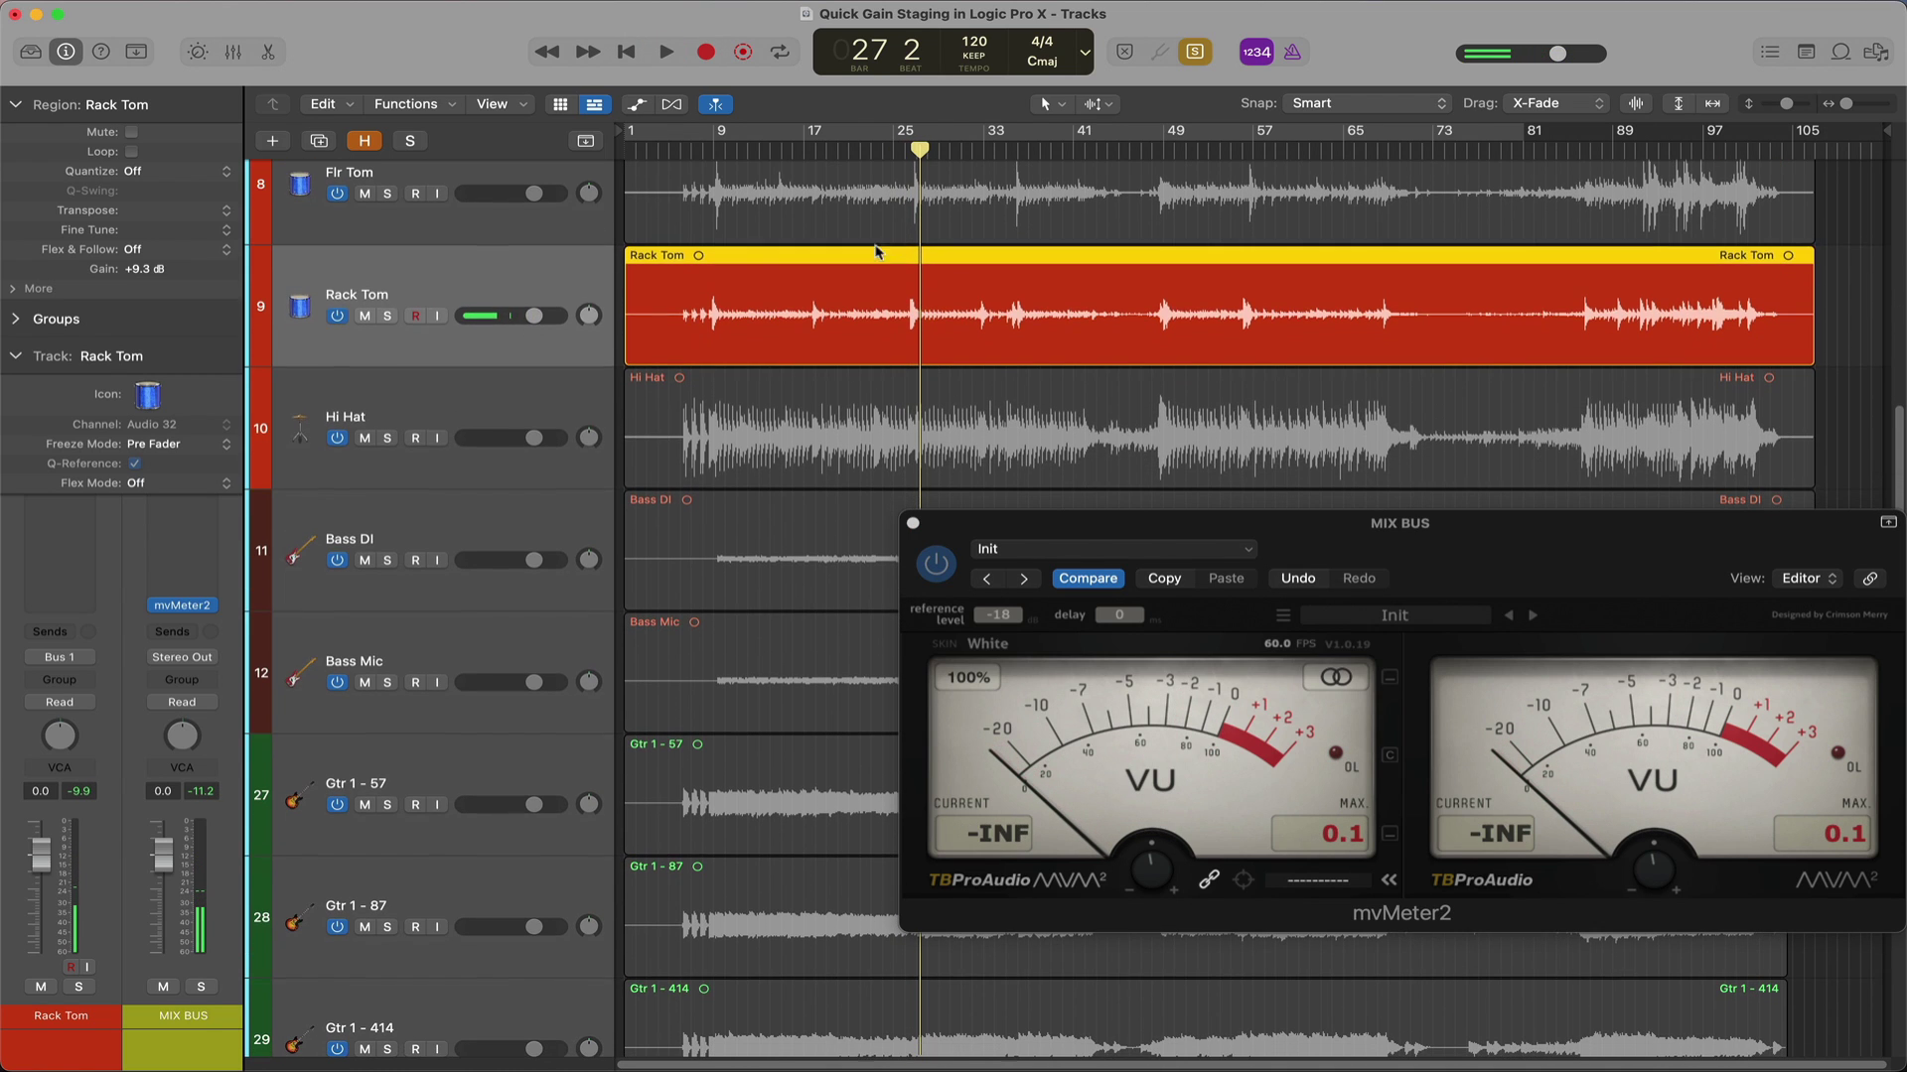
{"action": "key", "text": "Down"}
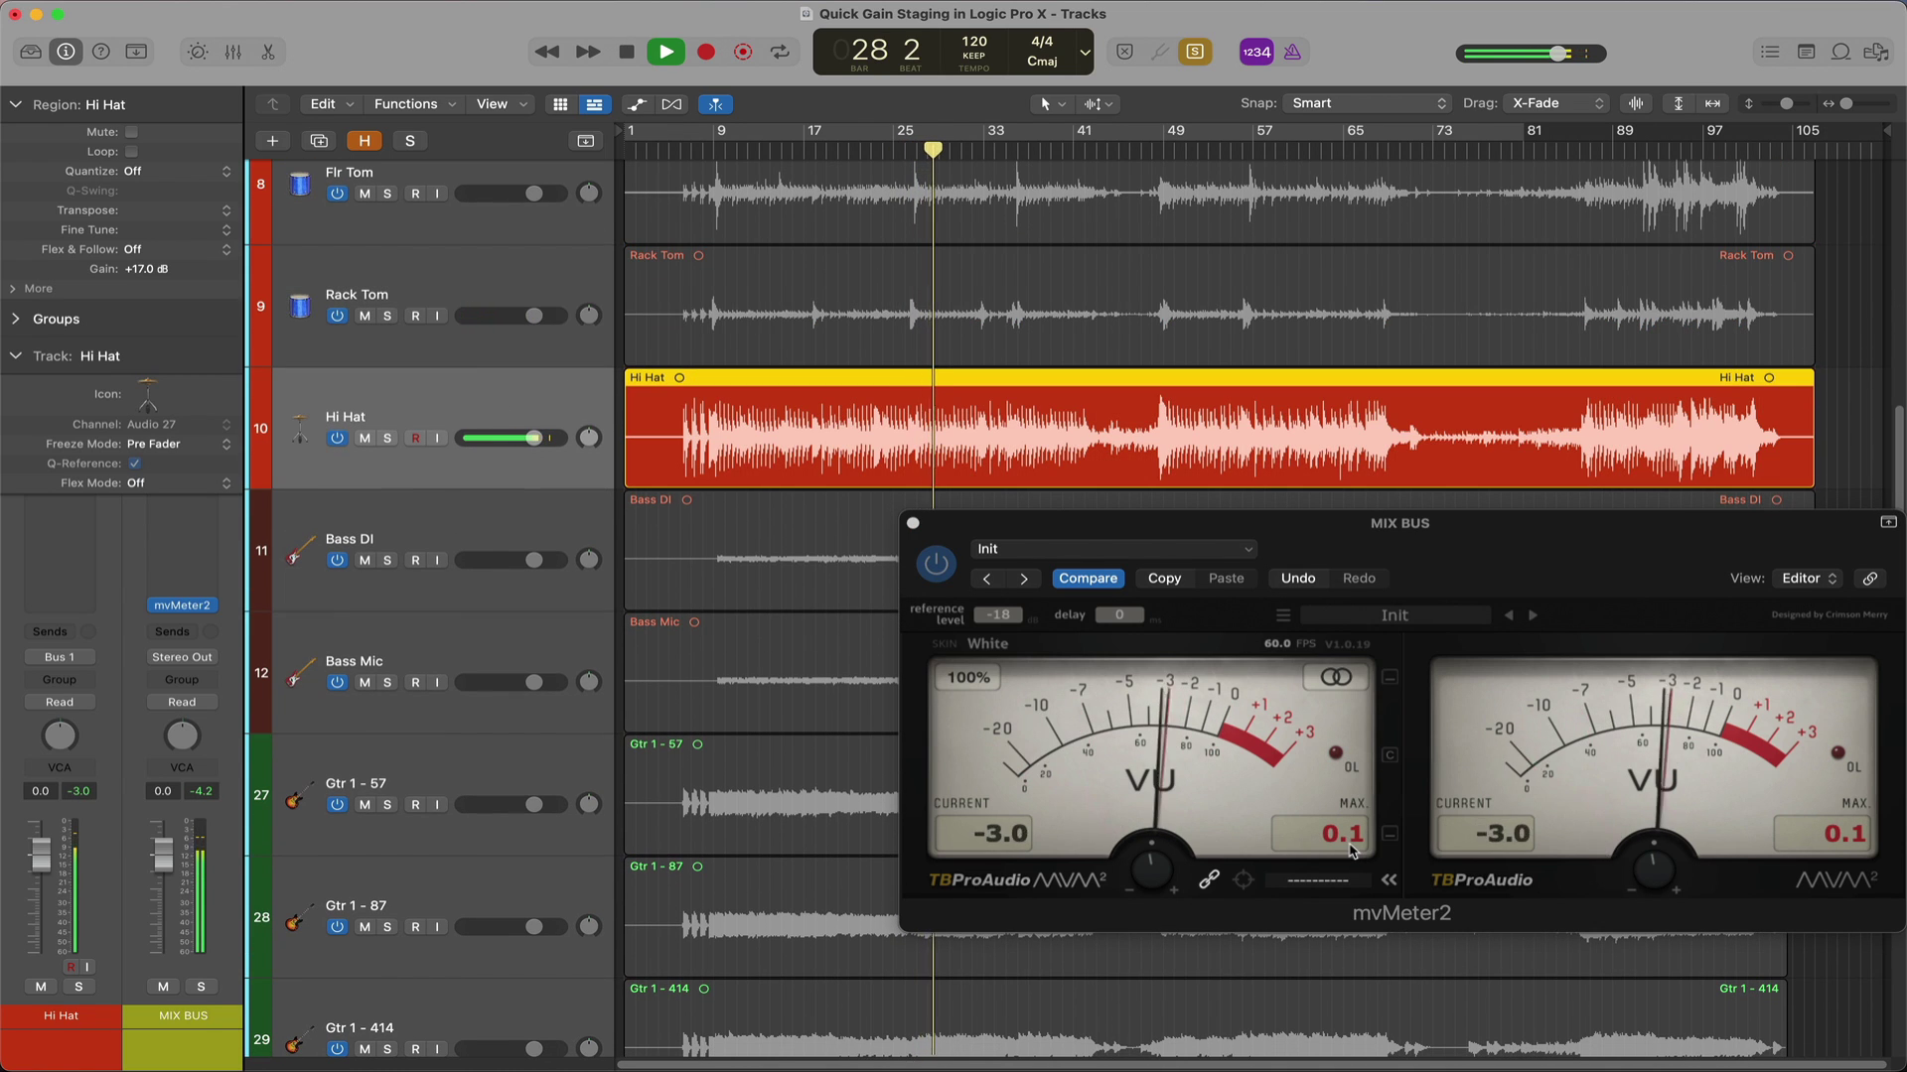
{"action": "left_click", "coordinate": [1297, 778]}
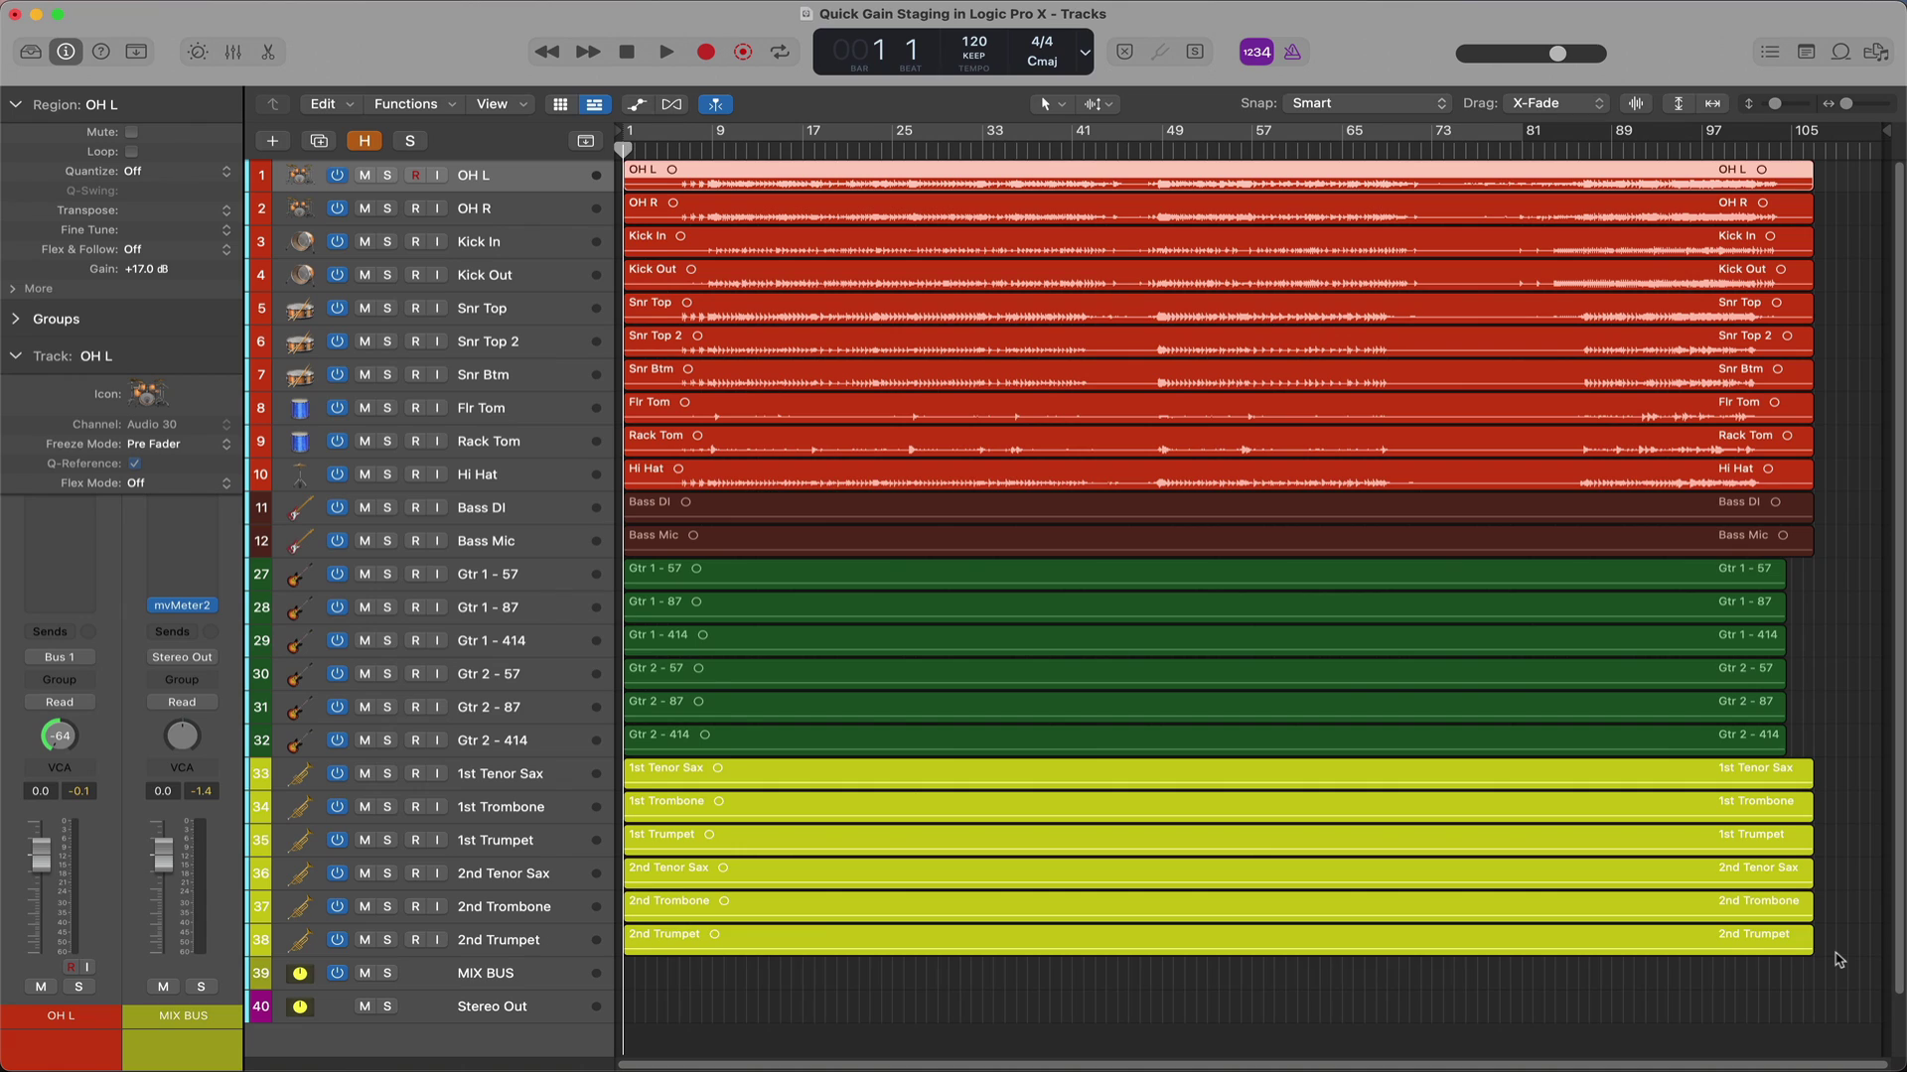
Normalize the gain of all guitar, sax, trombone and trumpet regions individually to a Loudness target of -23.0 LUFS
{"action": "left_click_drag", "start_coordinate": [1839, 960], "coordinate": [1516, 586]}
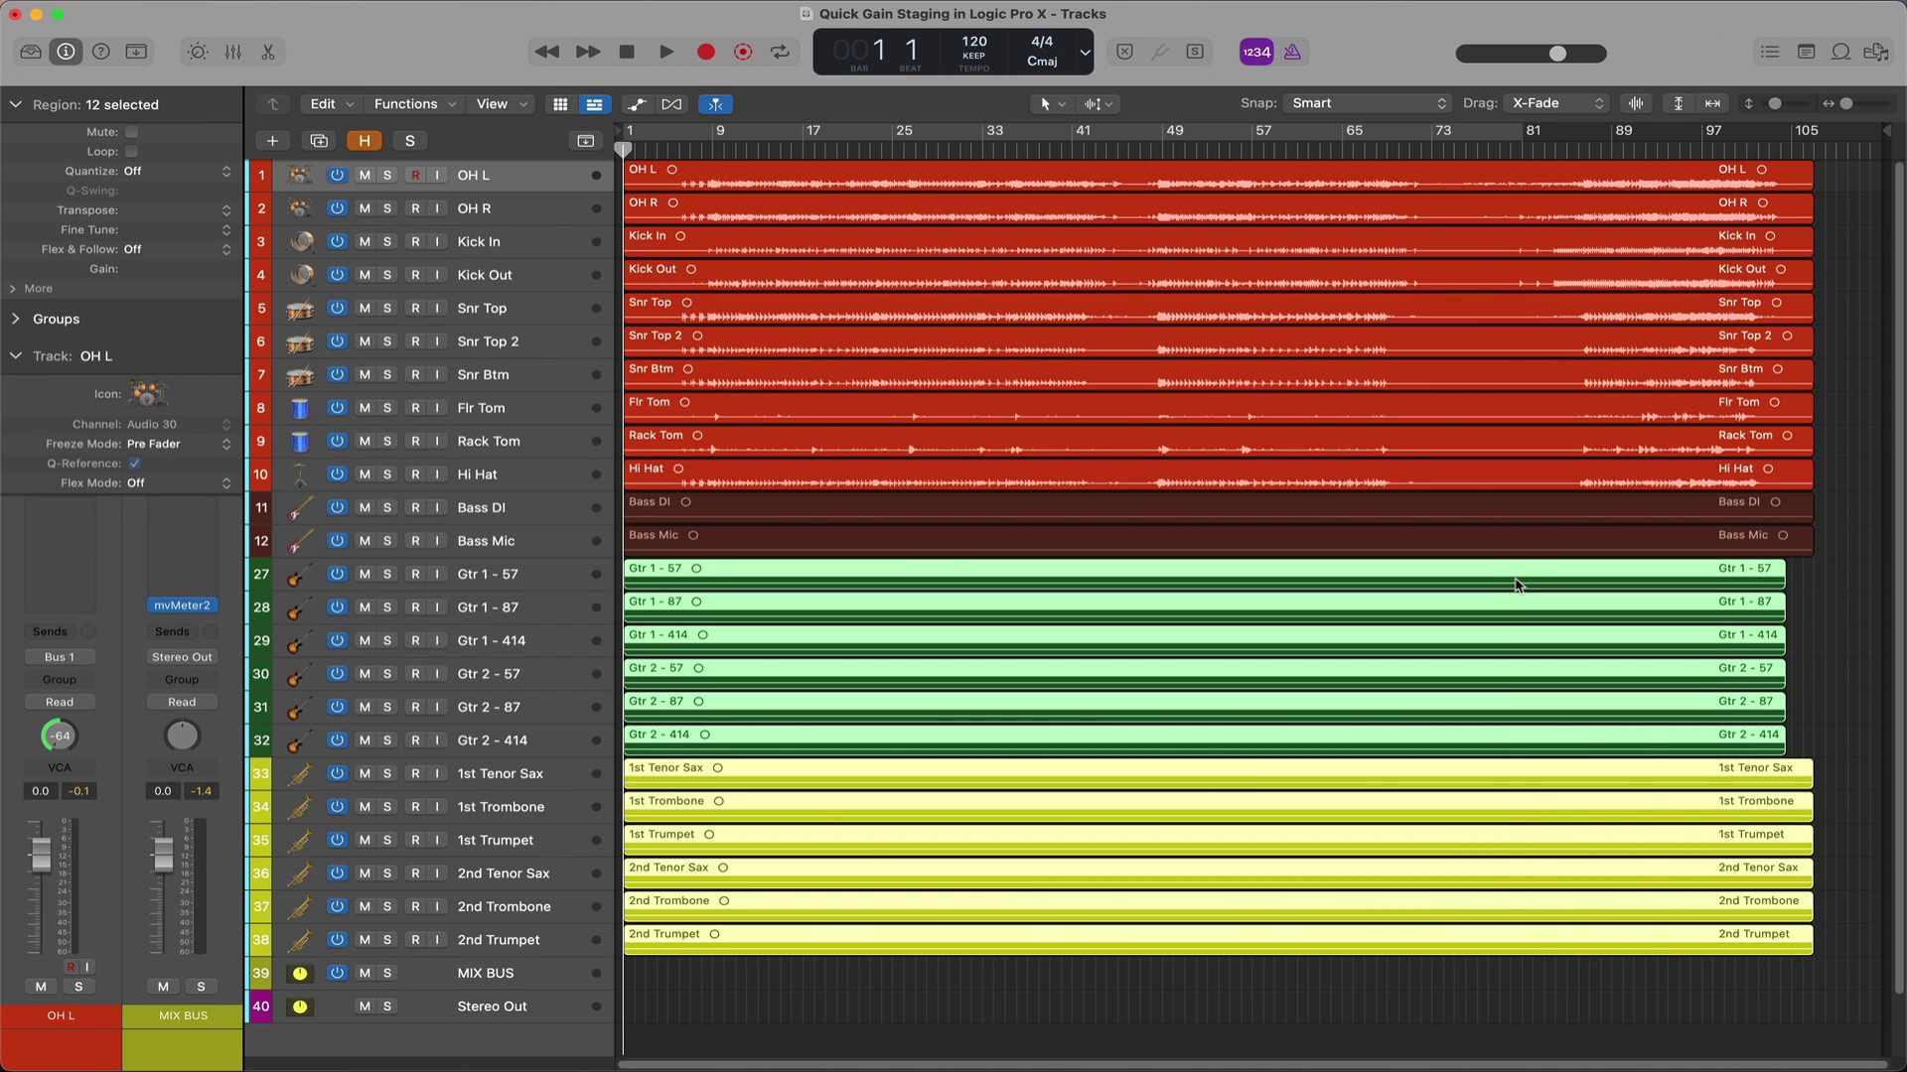
{"action": "key", "text": "ctrl+alt+g"}
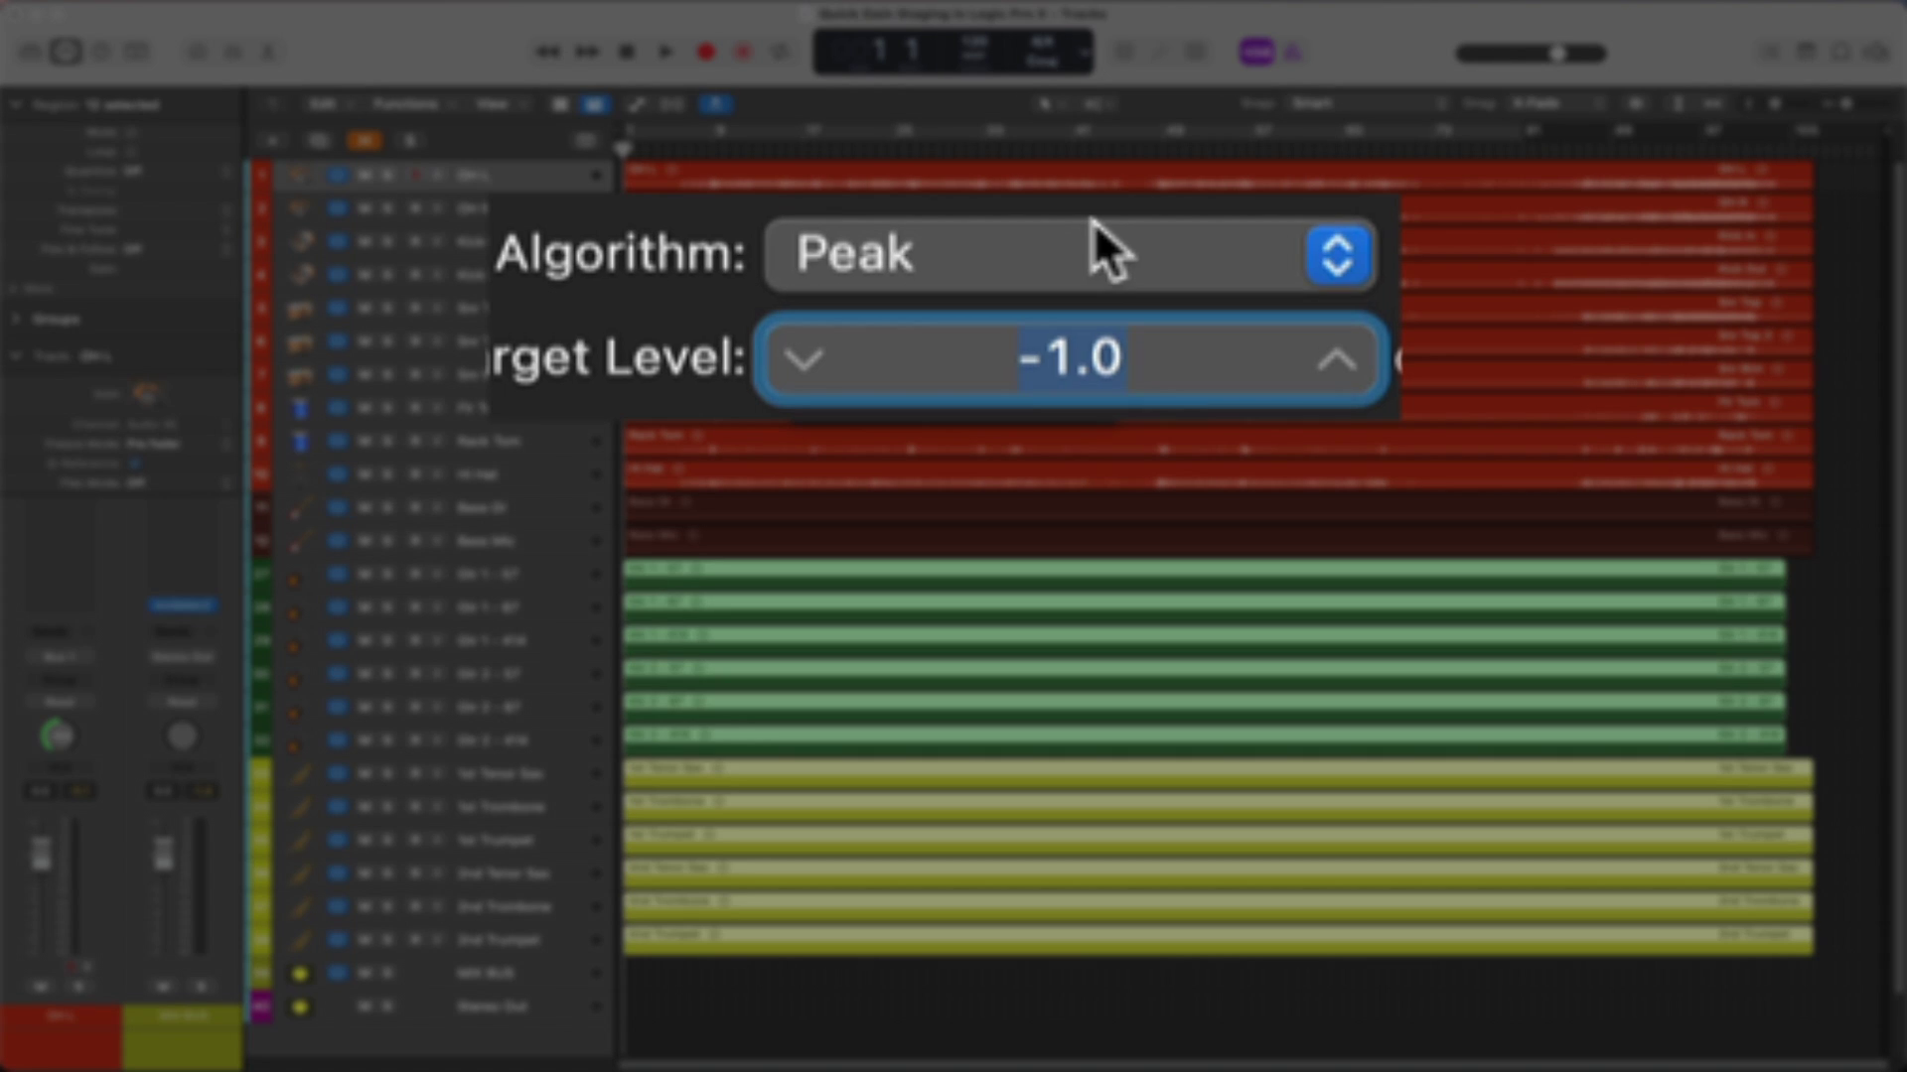
{"action": "left_click", "coordinate": [1094, 223]}
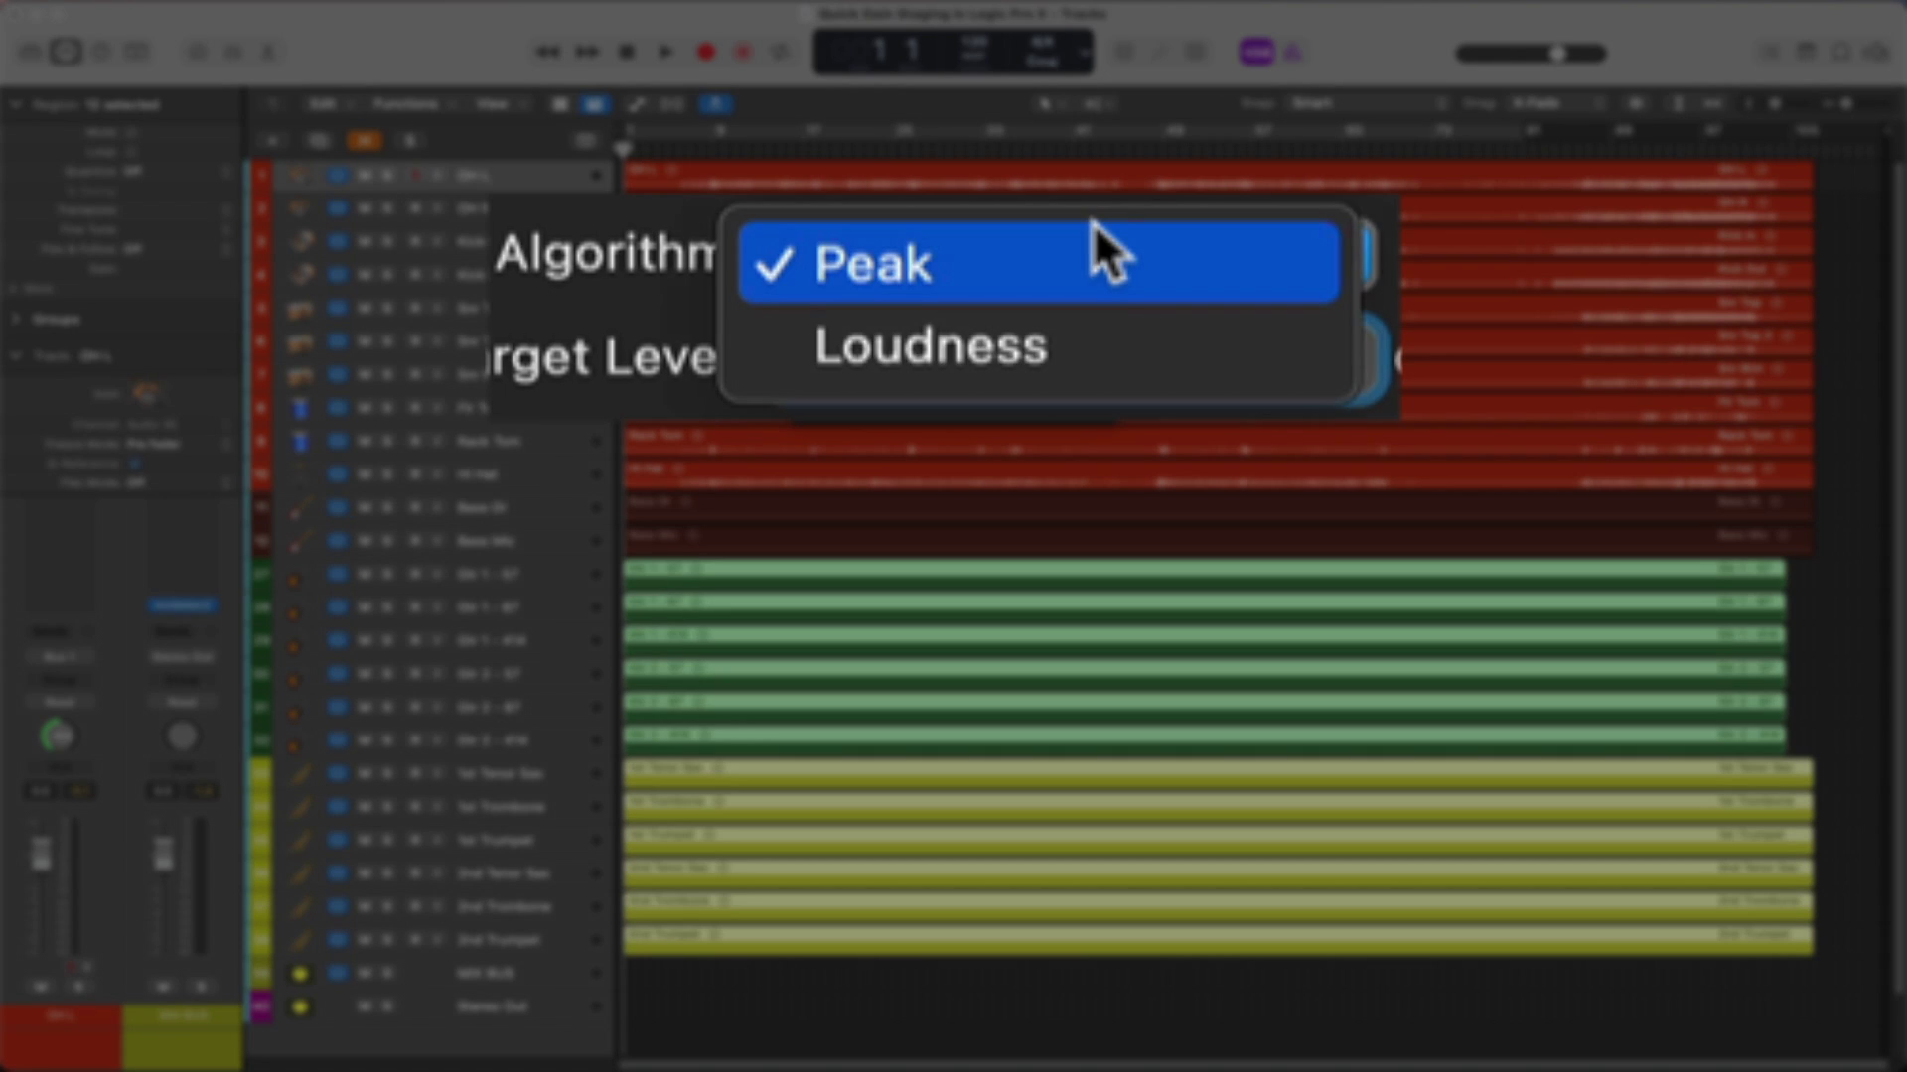
{"action": "left_click", "coordinate": [1082, 323]}
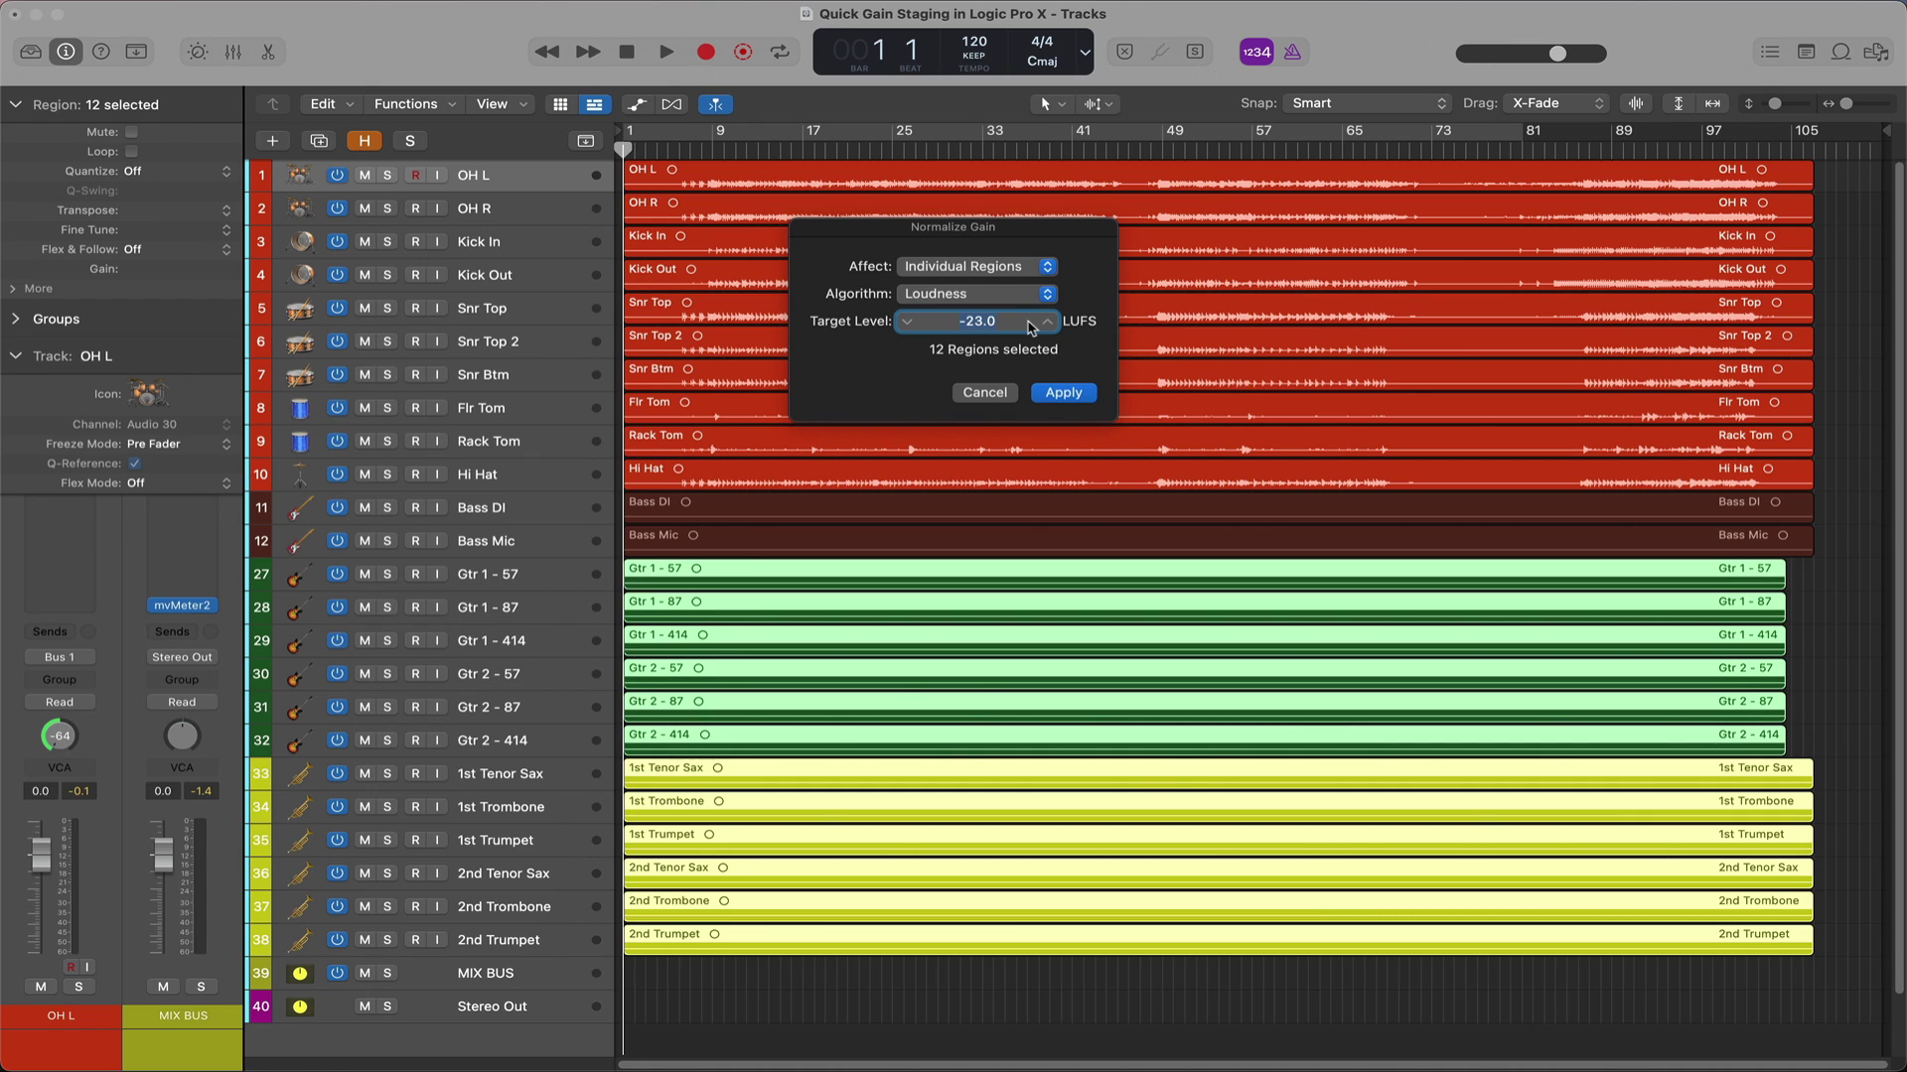
{"action": "left_click", "coordinate": [1060, 394]}
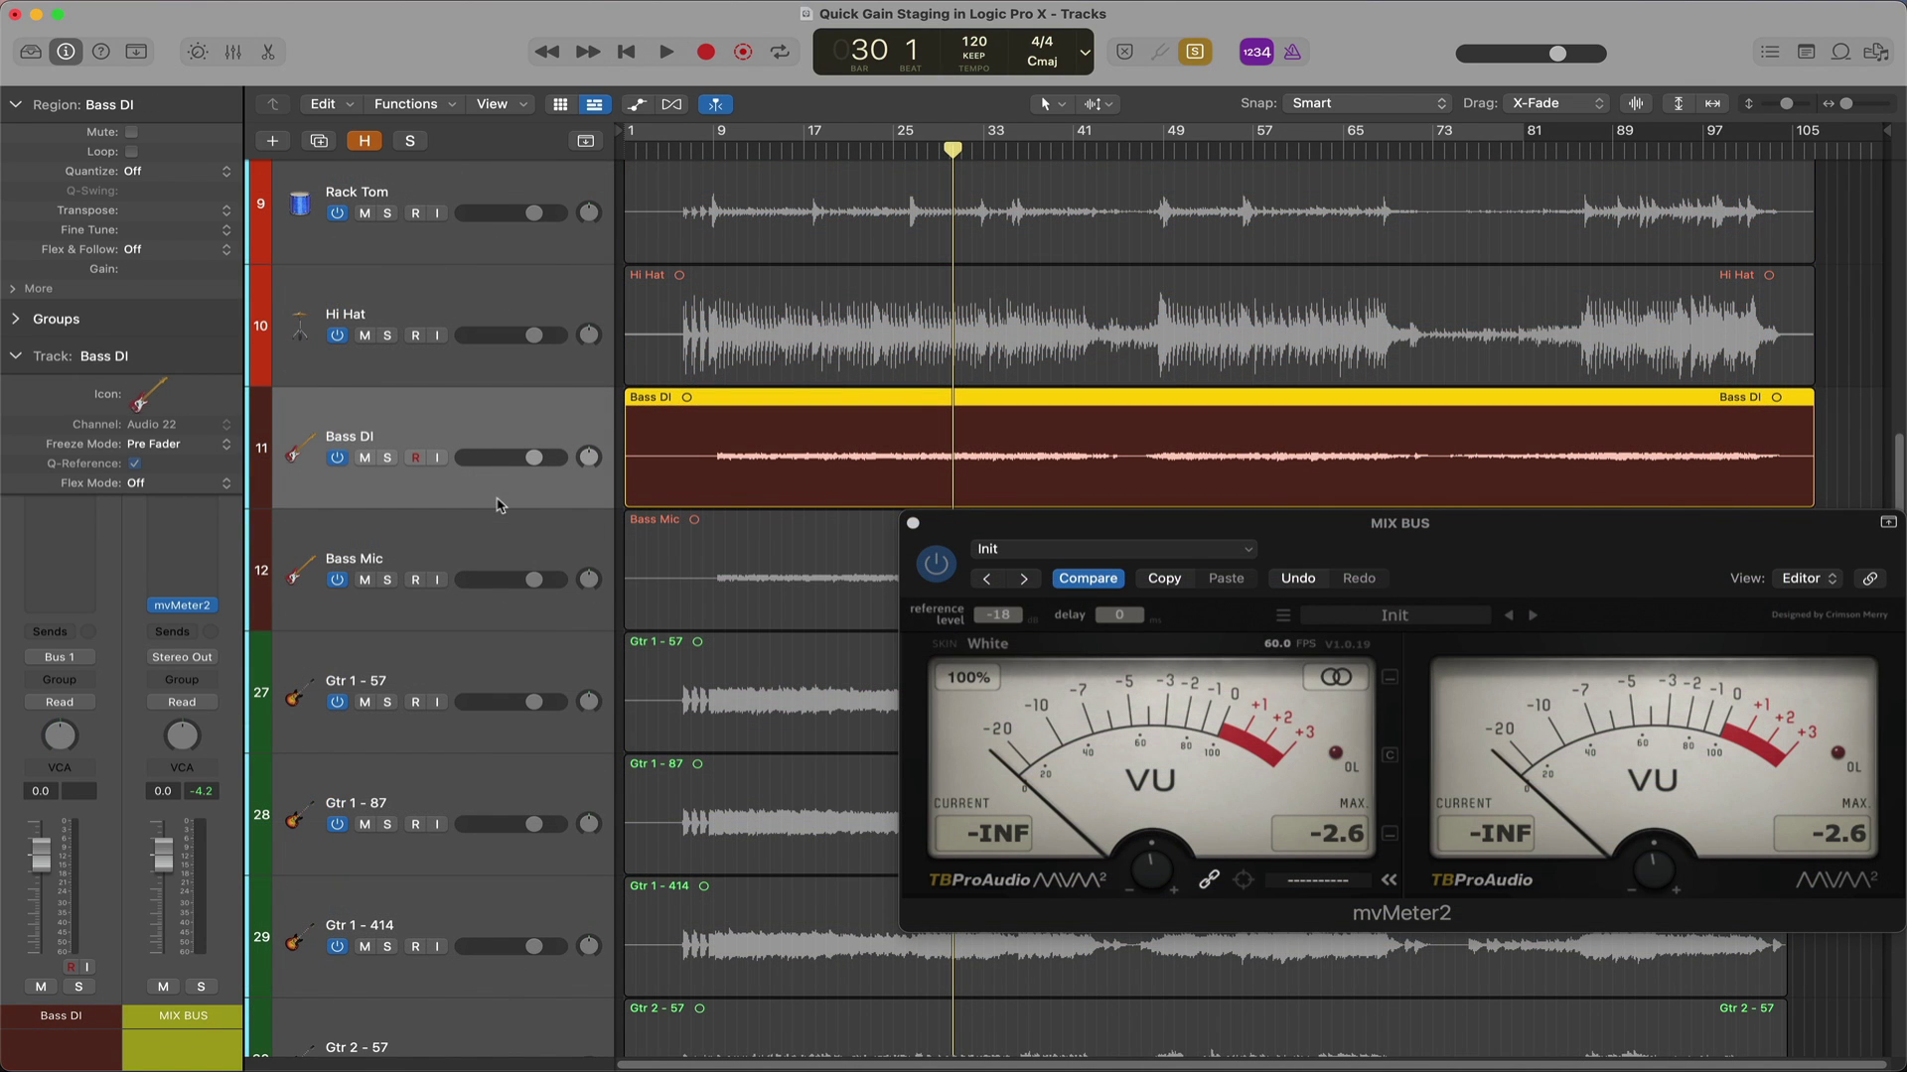
Normalize the gain of the Bass DI and Bass Mic regions individually to a Loudness target of -23.0 LUFS
{"action": "left_click", "coordinate": [499, 547], "text": "shift"}
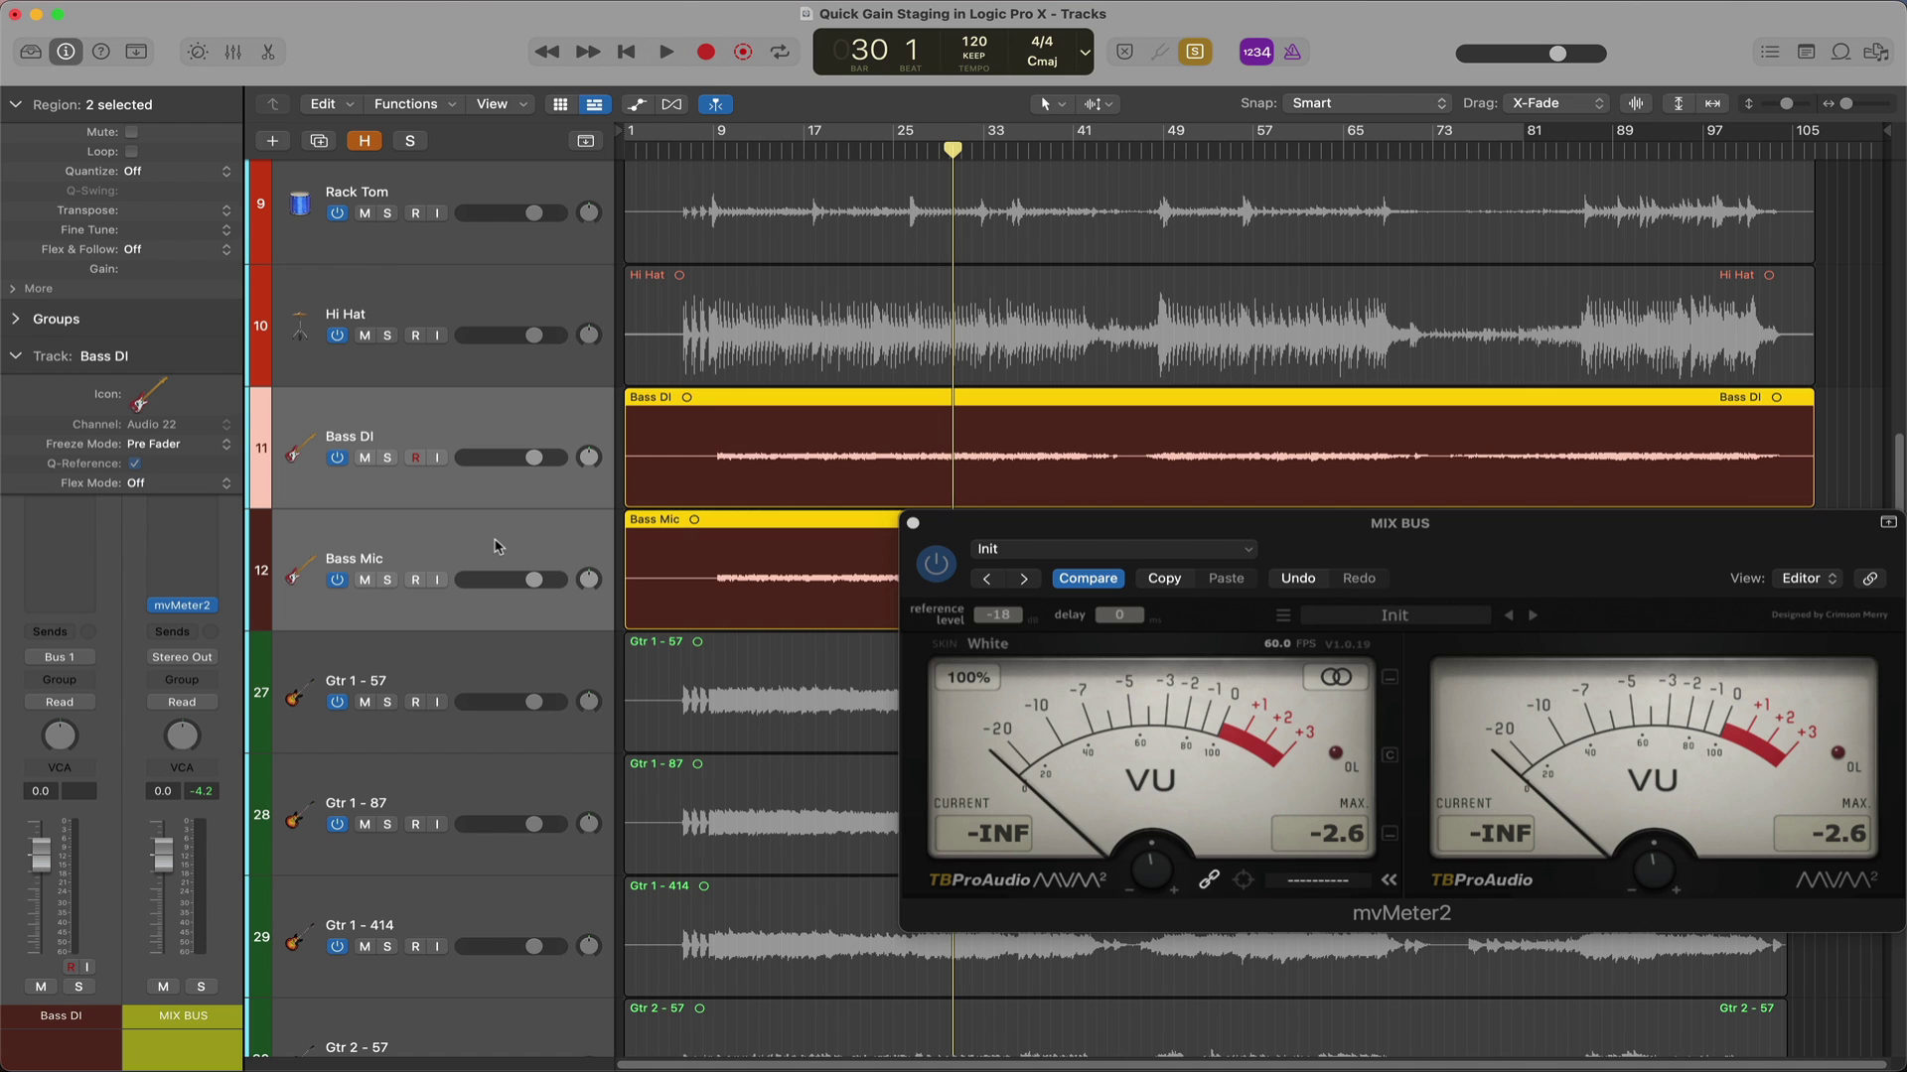
{"action": "key", "text": "ctrl+g"}
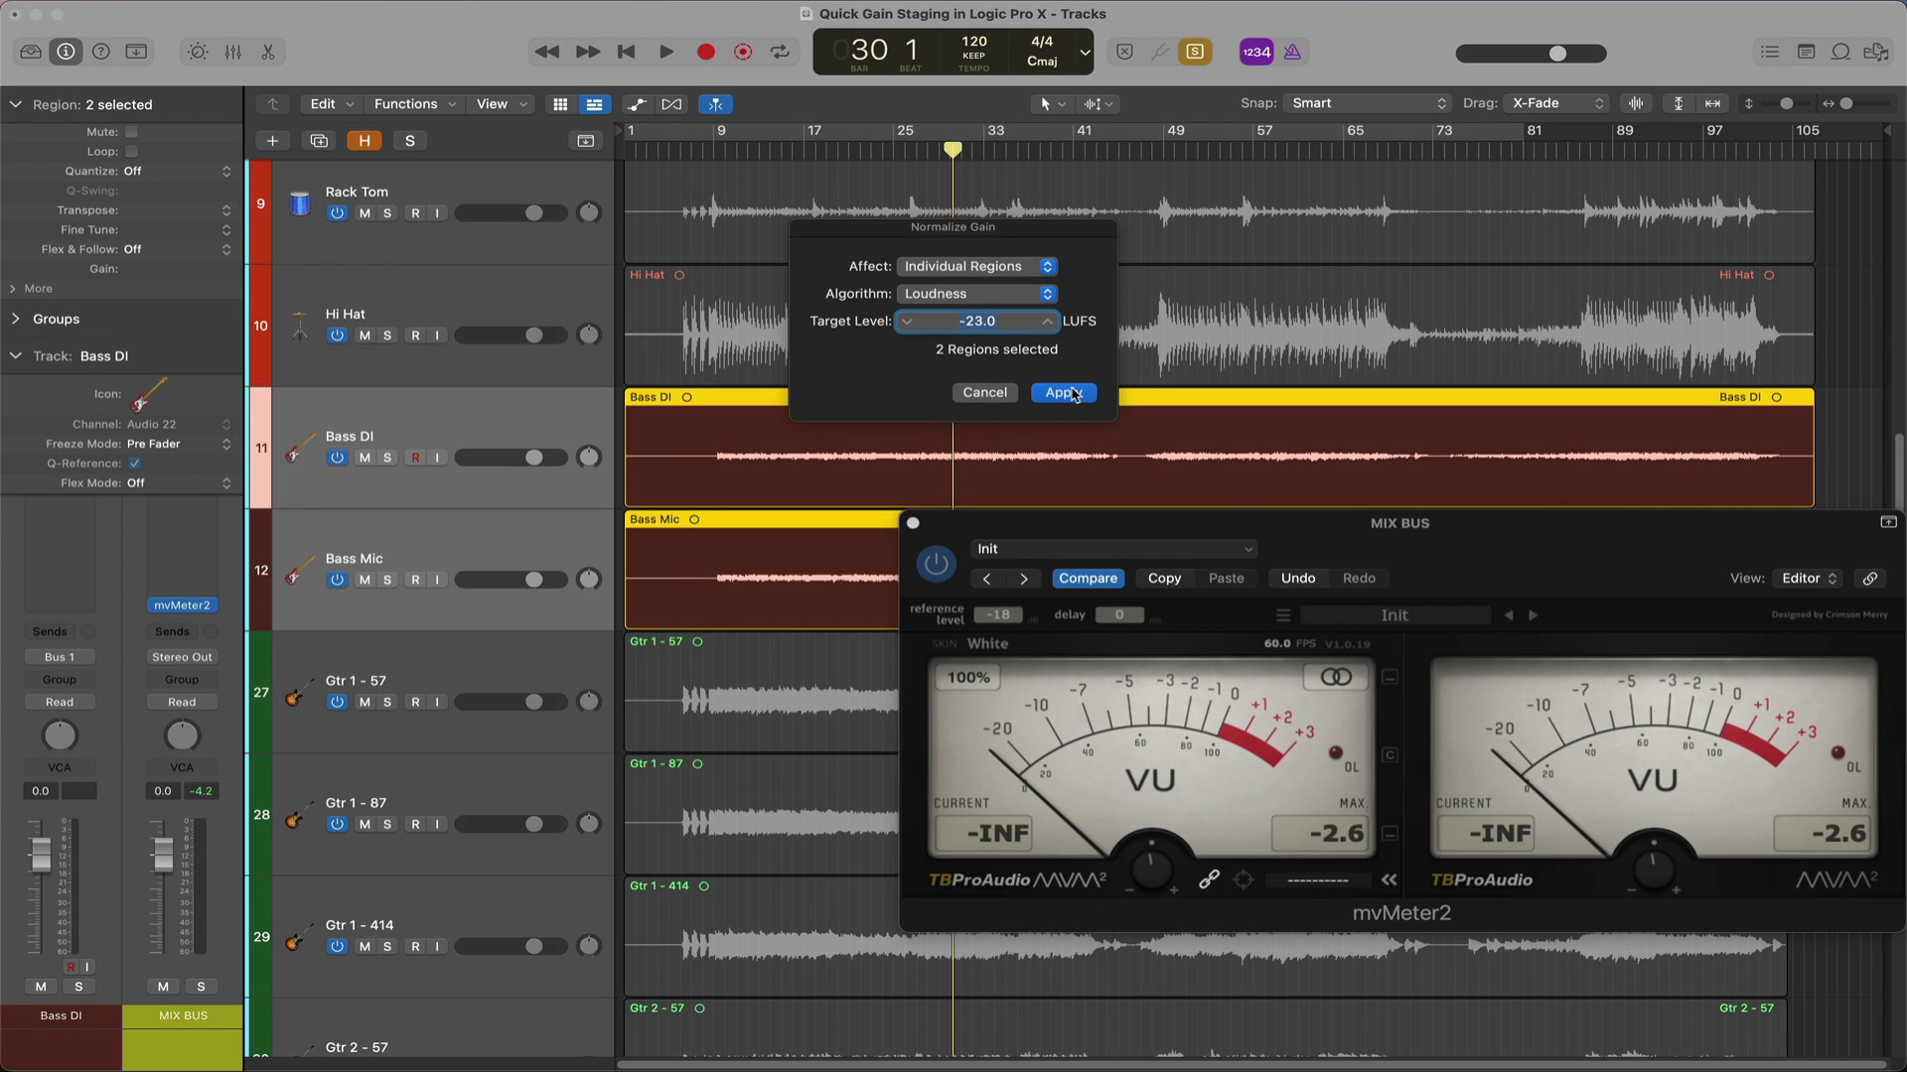
{"action": "left_click", "coordinate": [1266, 526]}
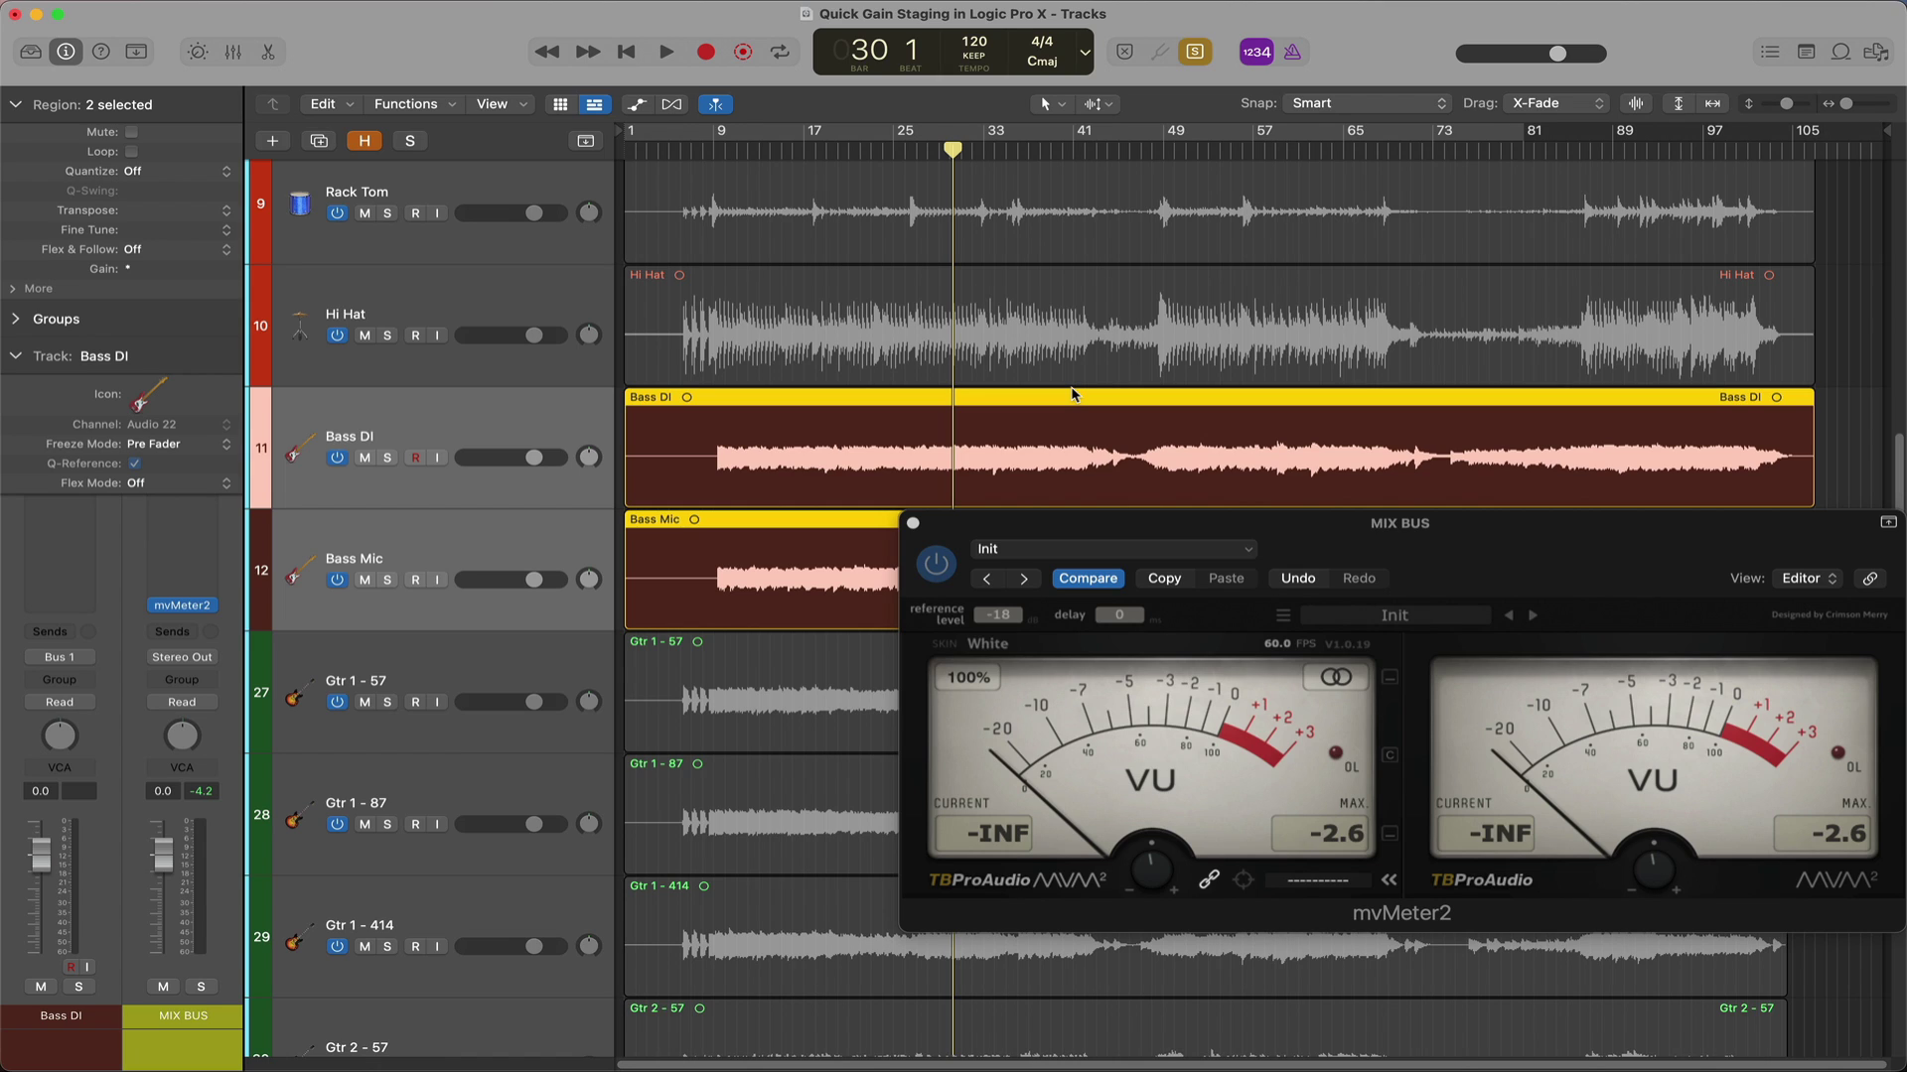
Play Bass DI alone from bar 22 against the VU meter and raise its region gain to +11.2 dB
{"action": "left_click", "coordinate": [544, 415]}
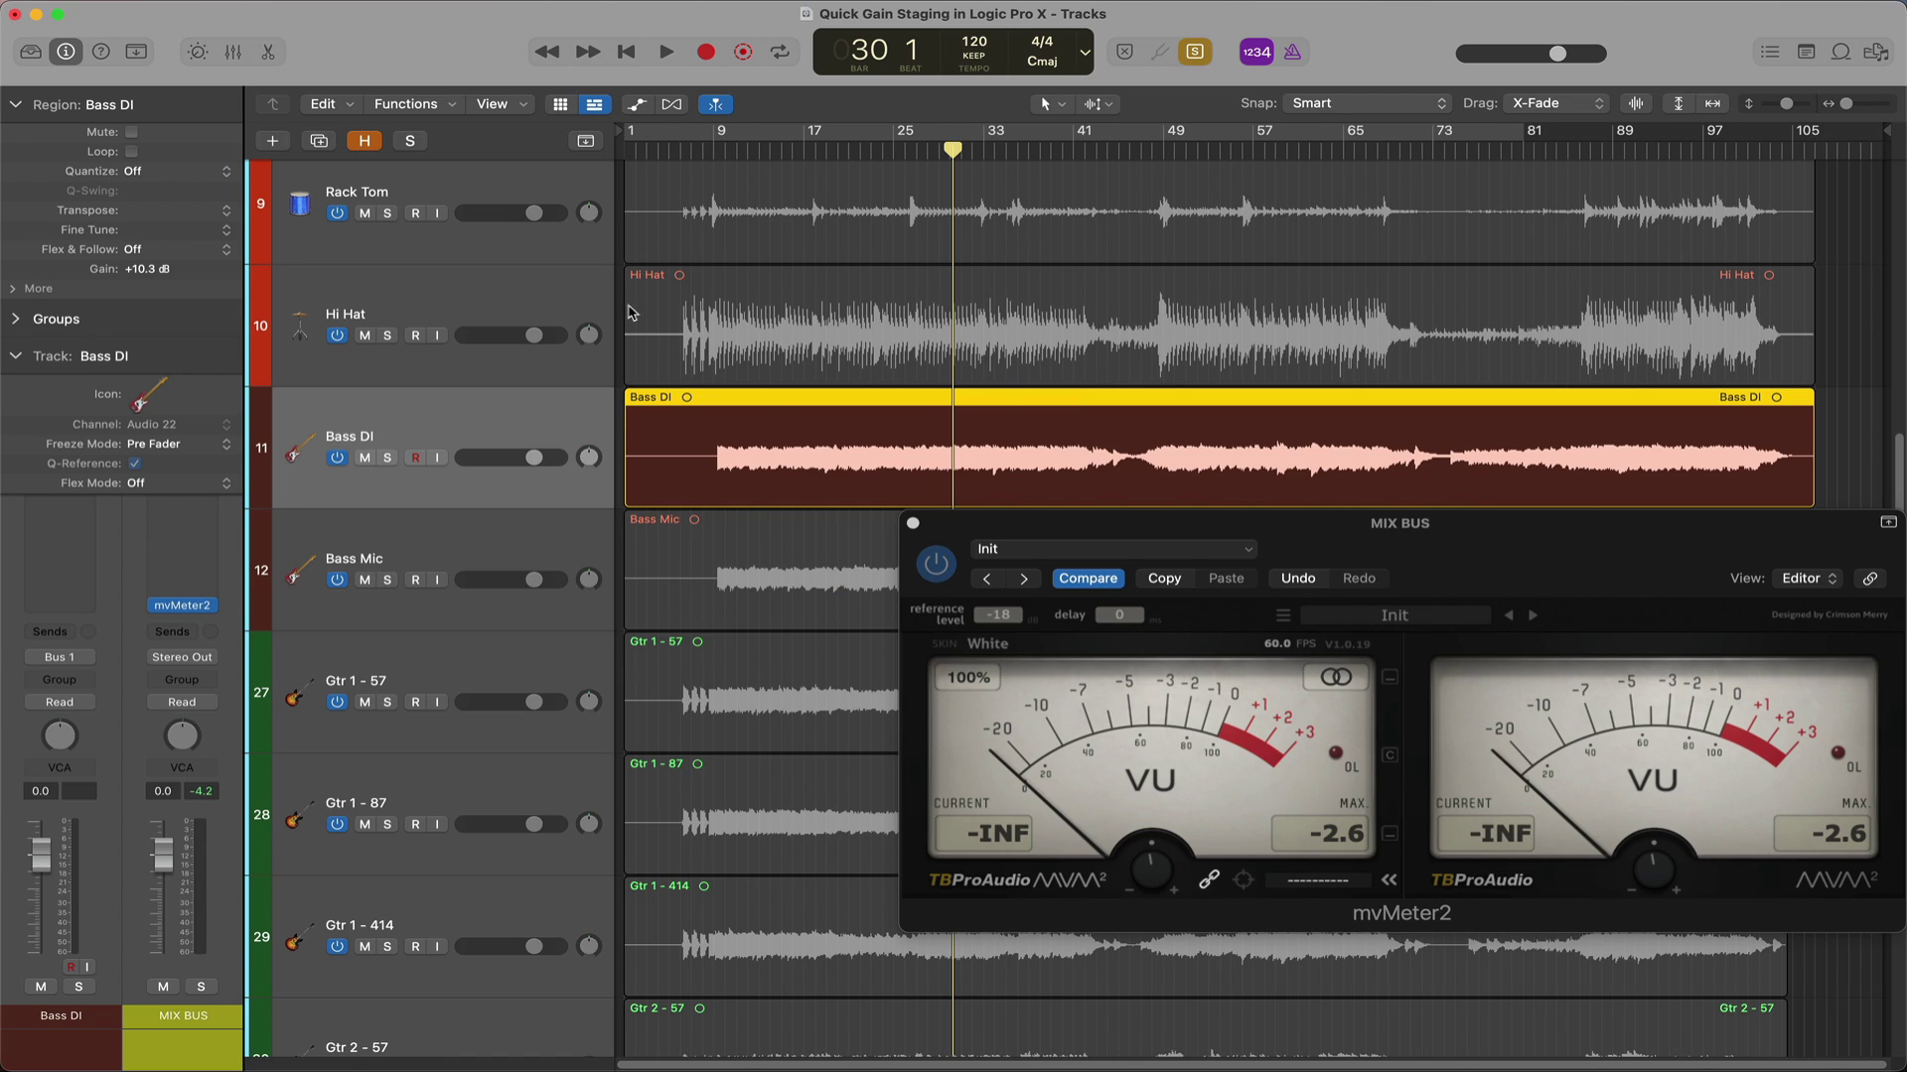
{"action": "left_click", "coordinate": [858, 139]}
{"action": "key", "text": "space"}
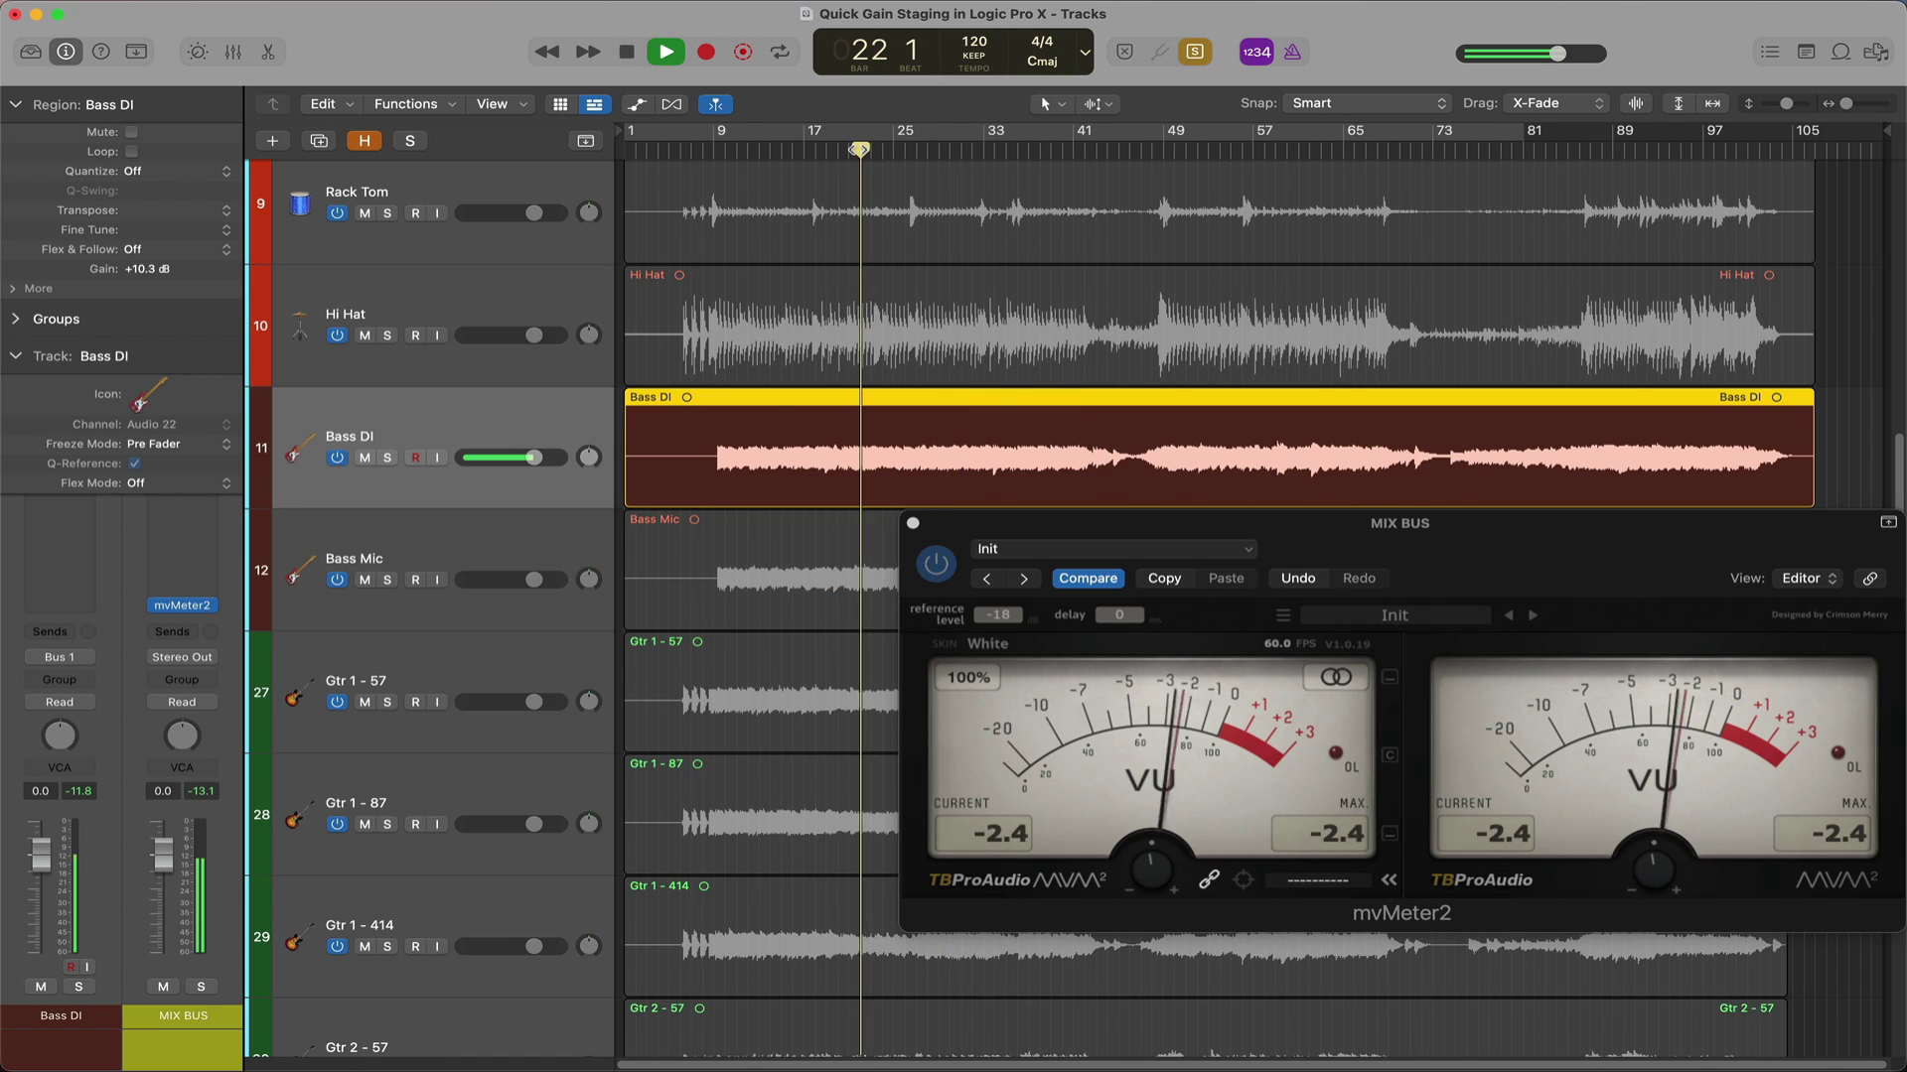
{"action": "left_click", "coordinate": [1360, 850]}
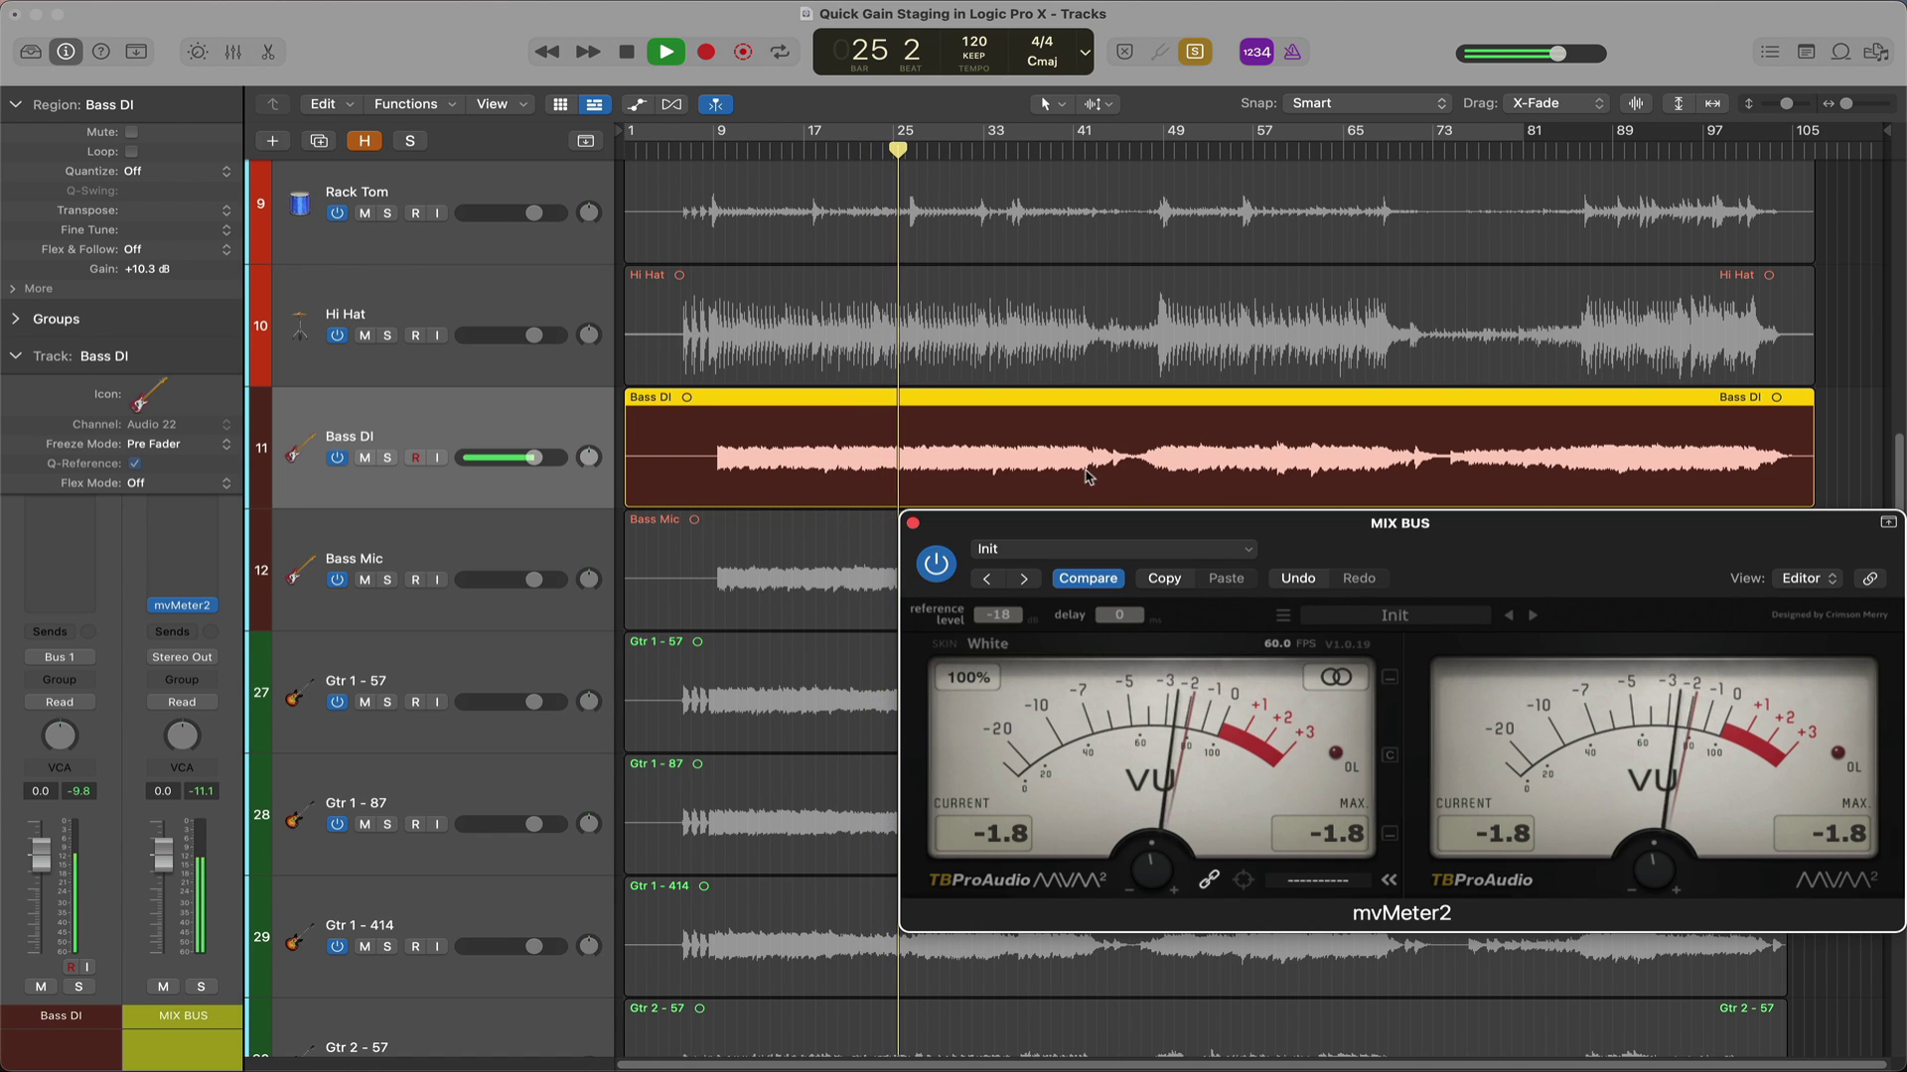
{"action": "left_click_drag", "start_coordinate": [1089, 476], "coordinate": [998, 419]}
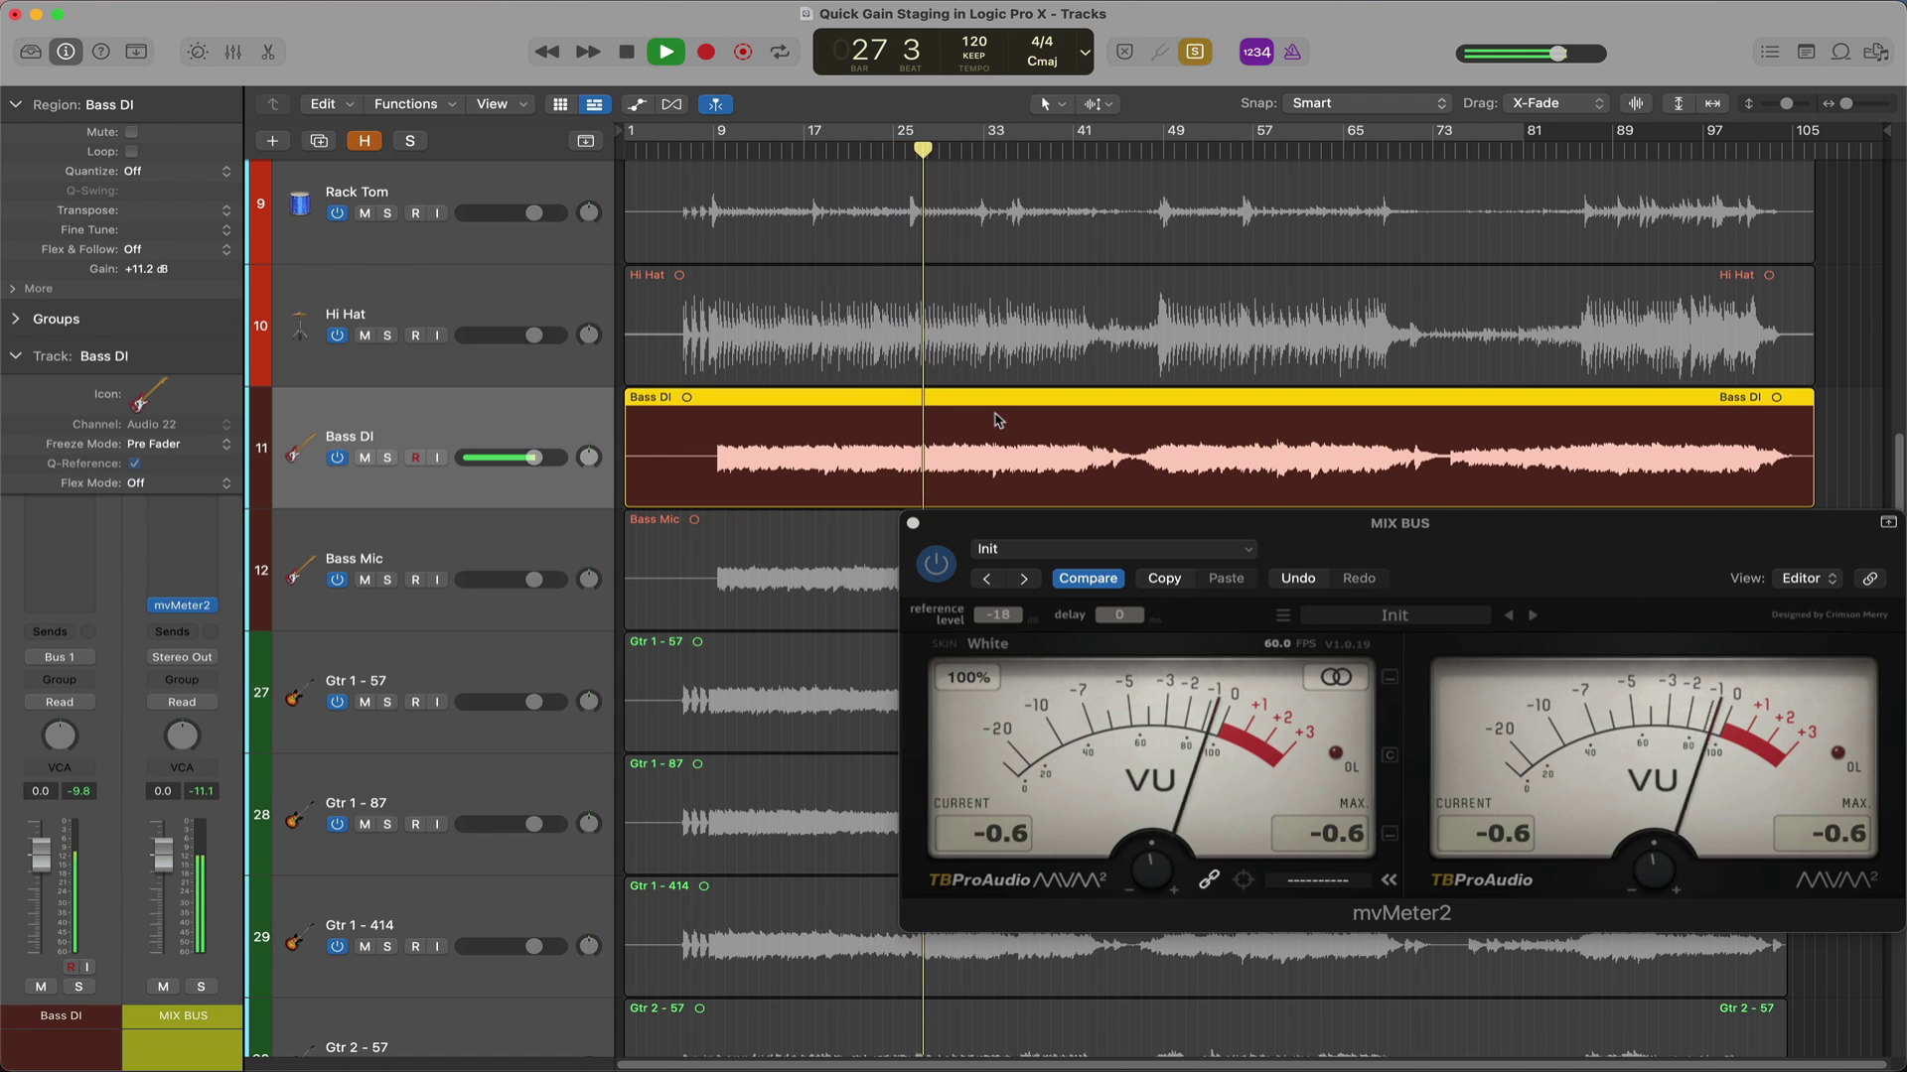
{"action": "key", "text": "space"}
Play Bass Mic alone, raise its region gain to +10.0 dB, and recheck it with the VU meter's maximum readings reset
{"action": "scroll", "coordinate": [960, 295], "scroll_direction": "down", "scroll_amount": 3}
{"action": "key", "text": "Down"}
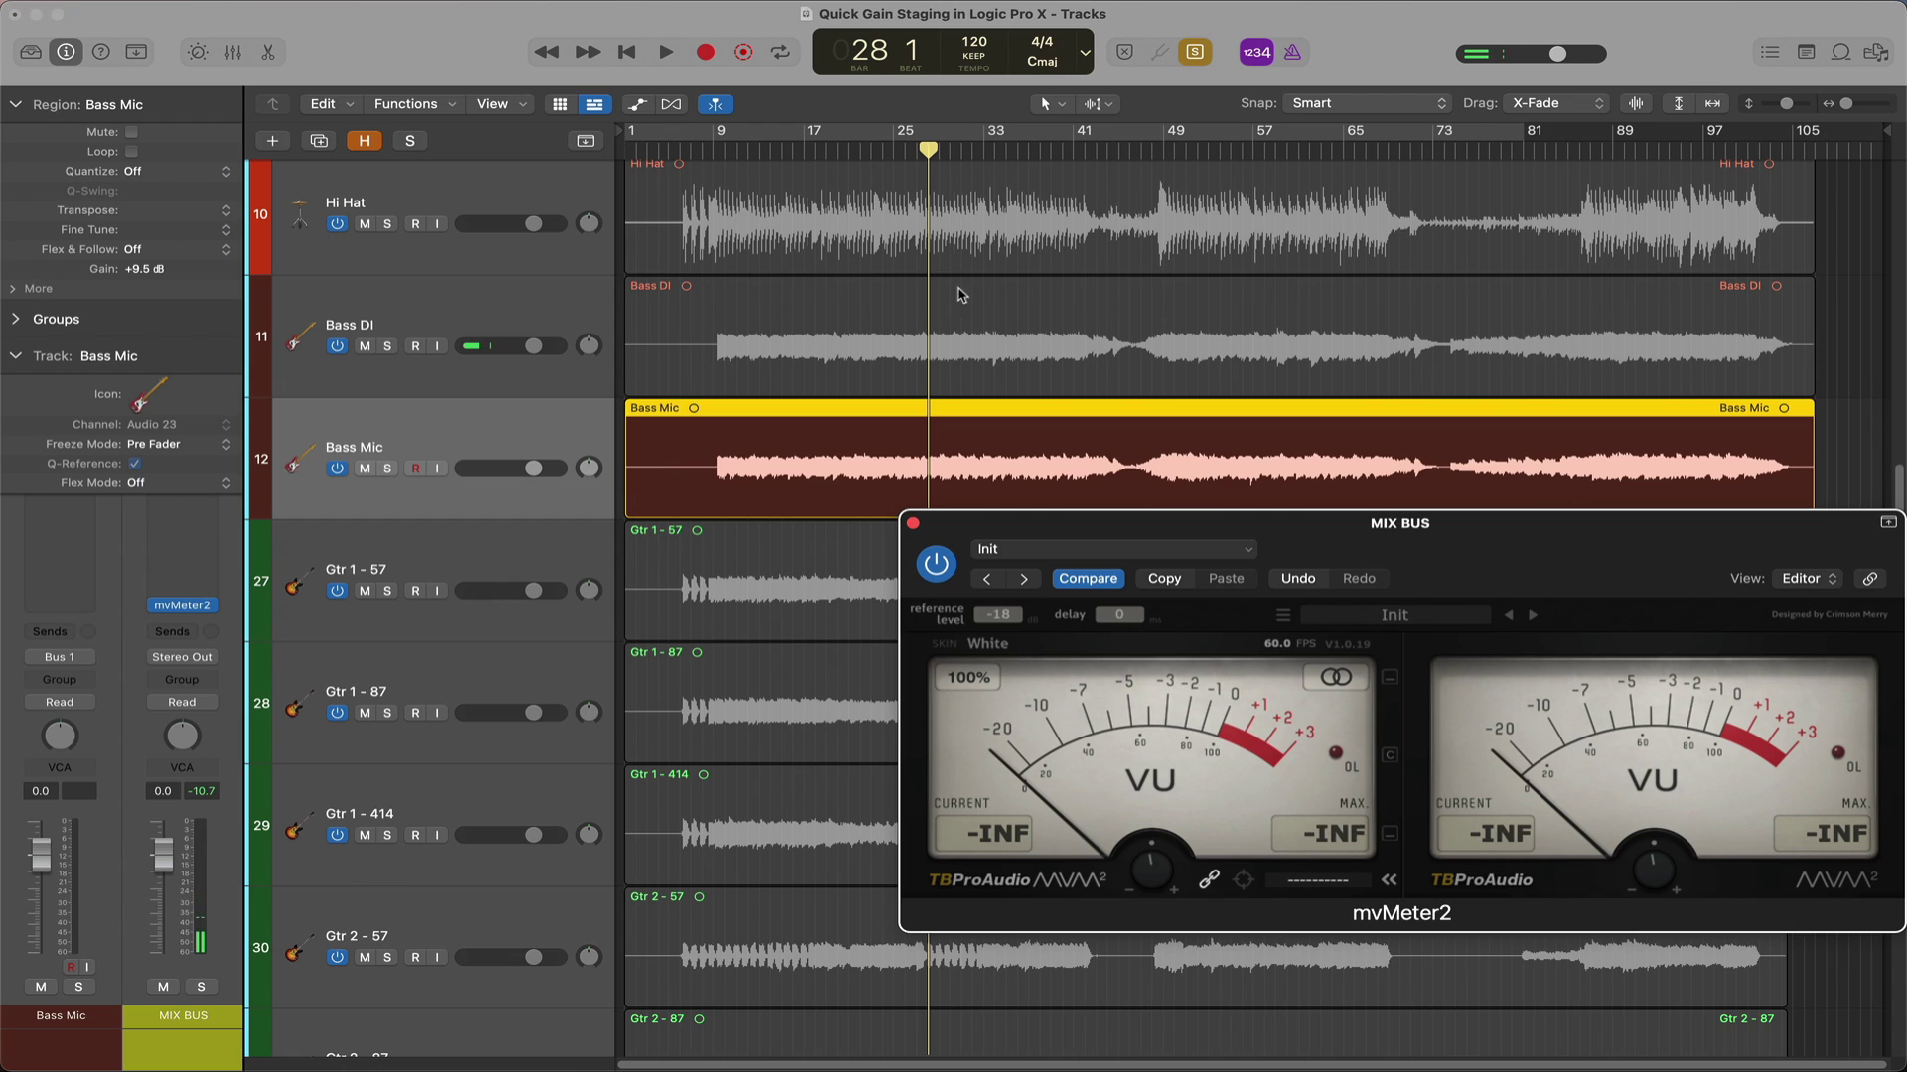
{"action": "left_click", "coordinate": [869, 159]}
{"action": "key", "text": "space"}
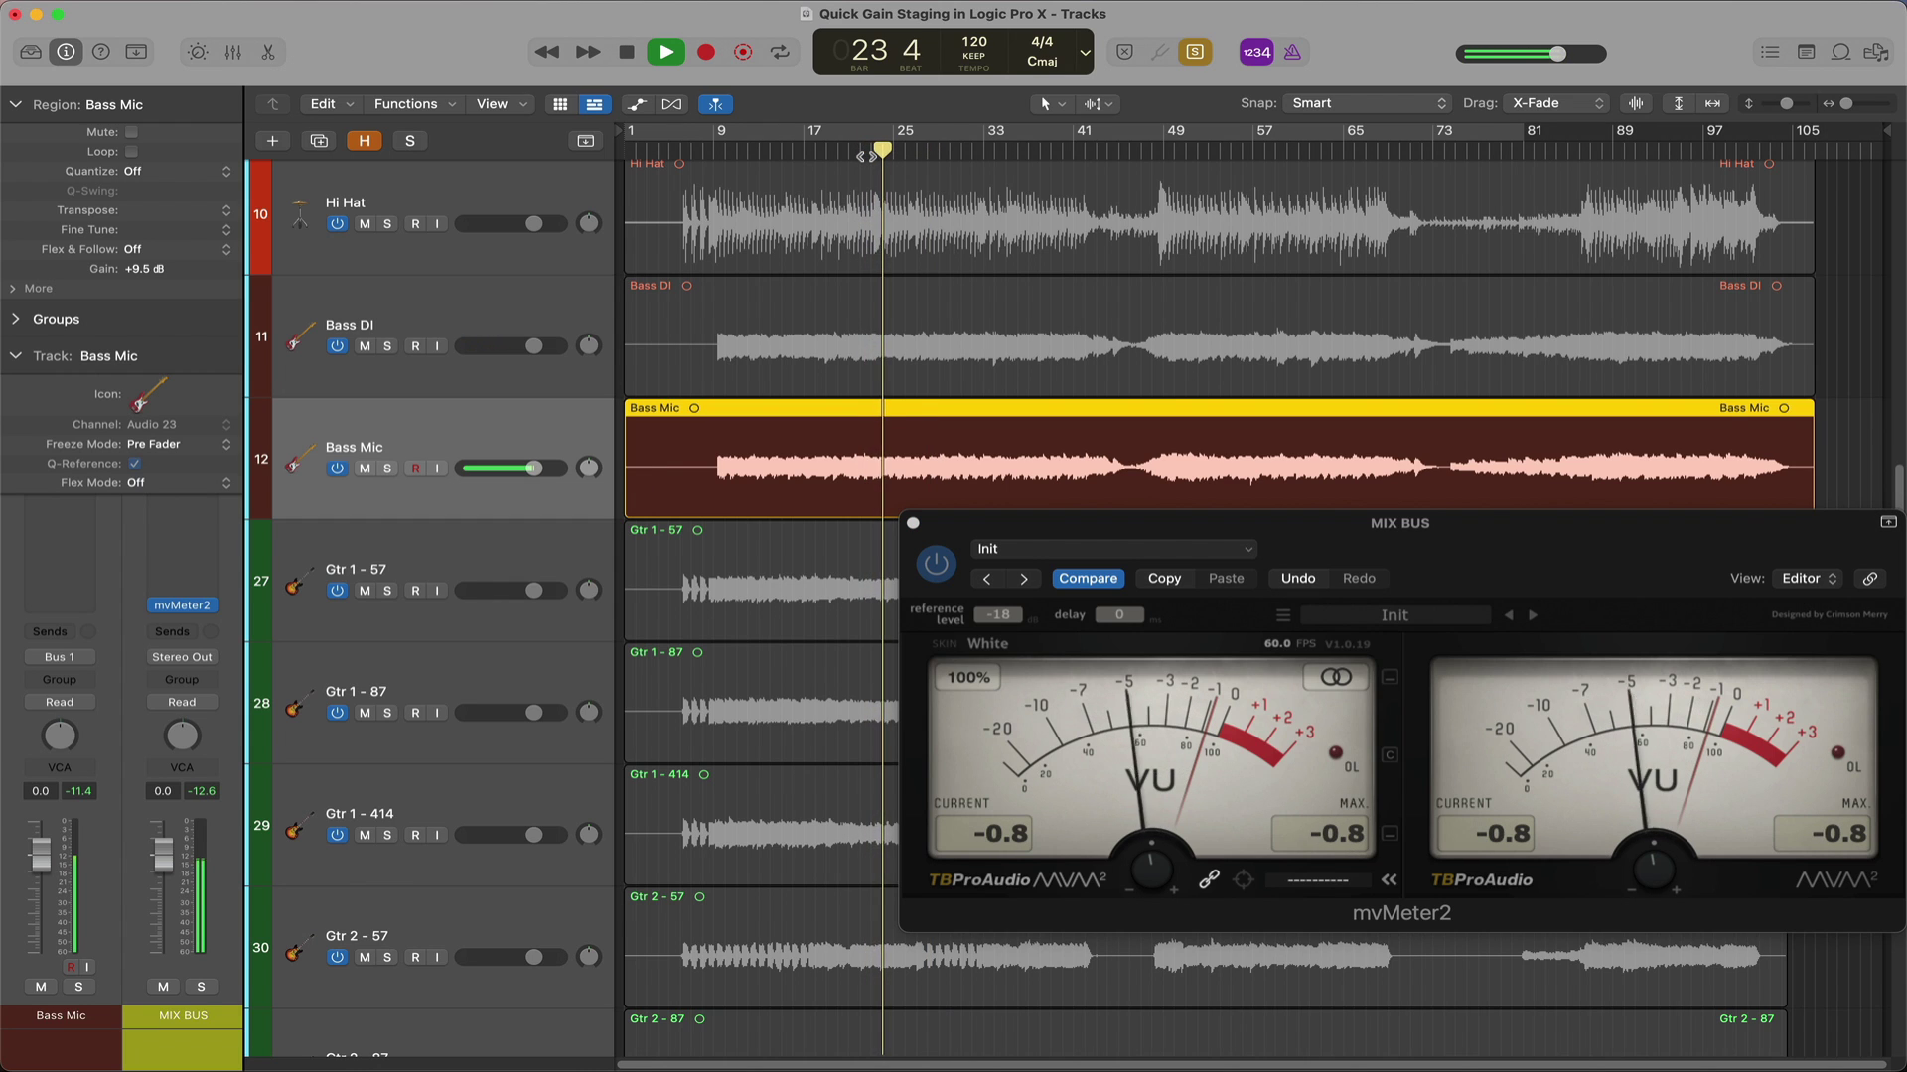
{"action": "left_click_drag", "start_coordinate": [915, 466], "coordinate": [914, 459]}
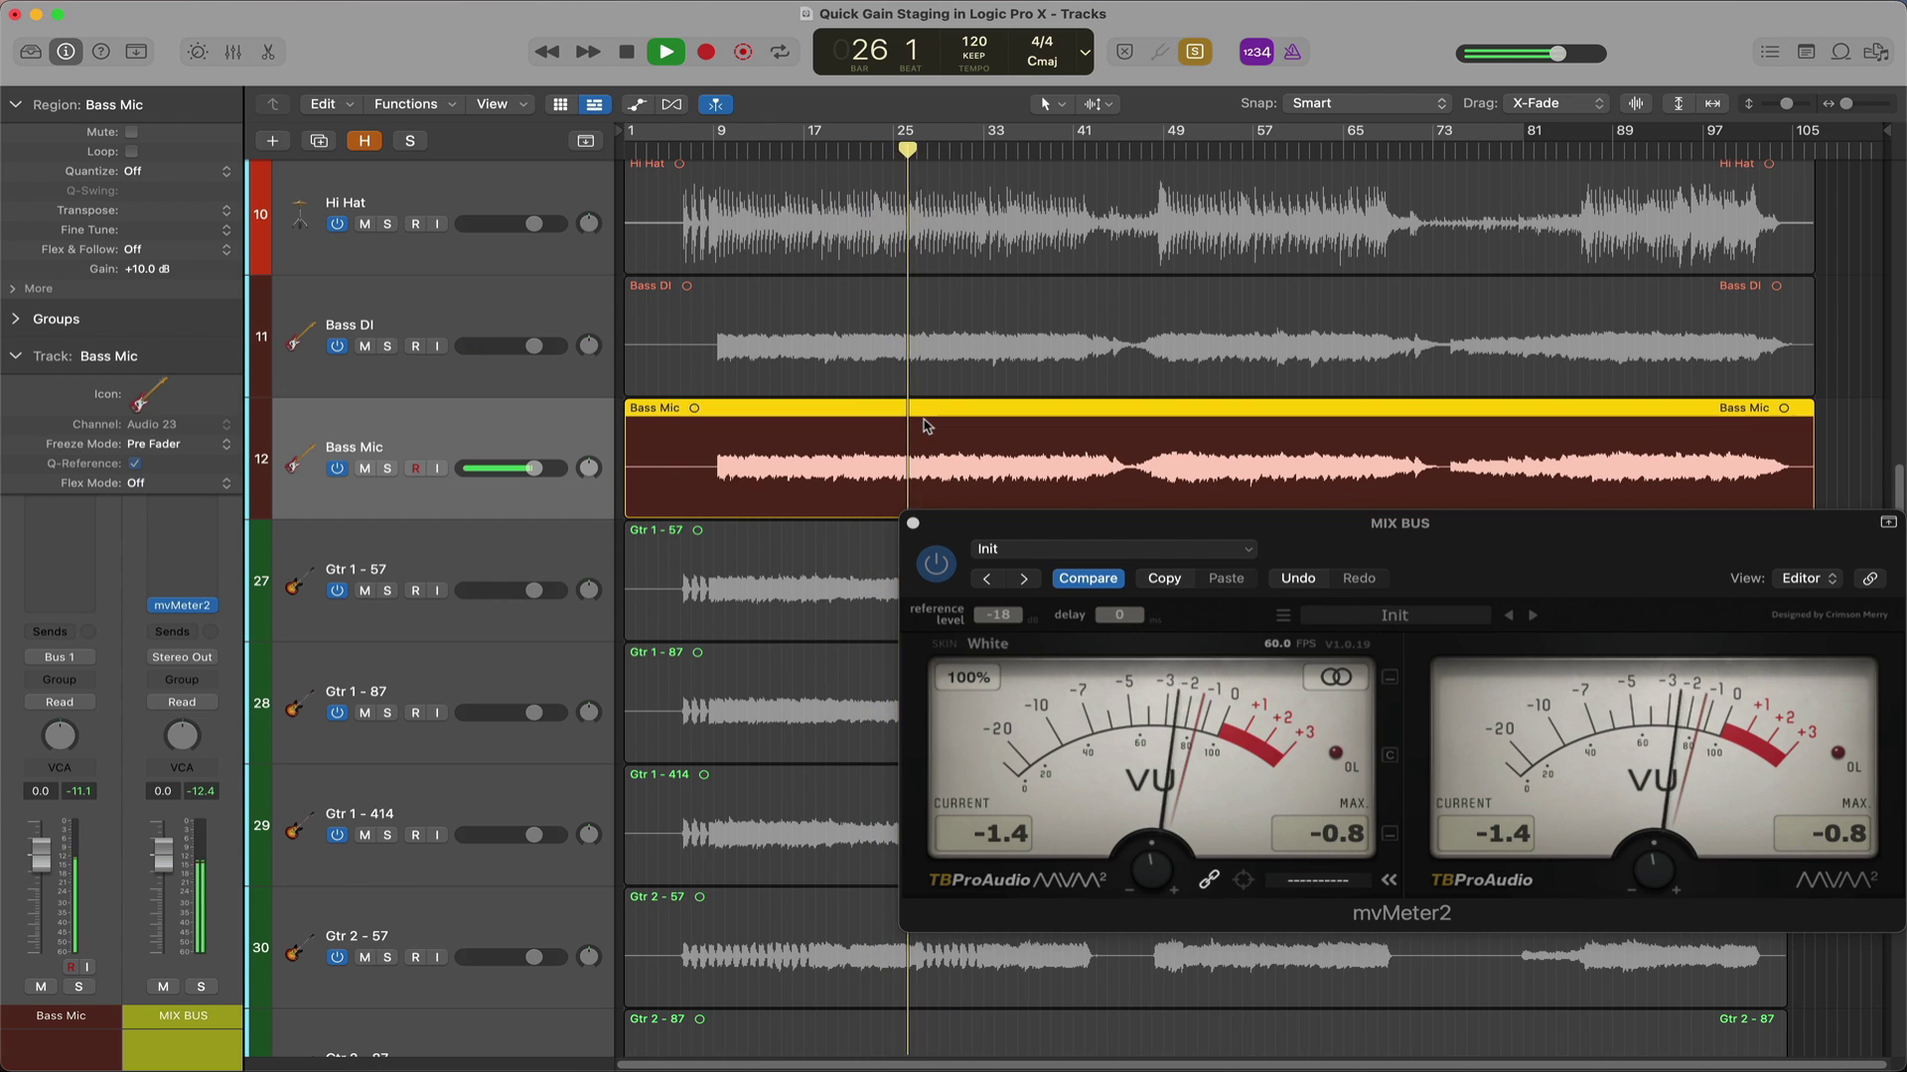
{"action": "left_click", "coordinate": [1287, 733]}
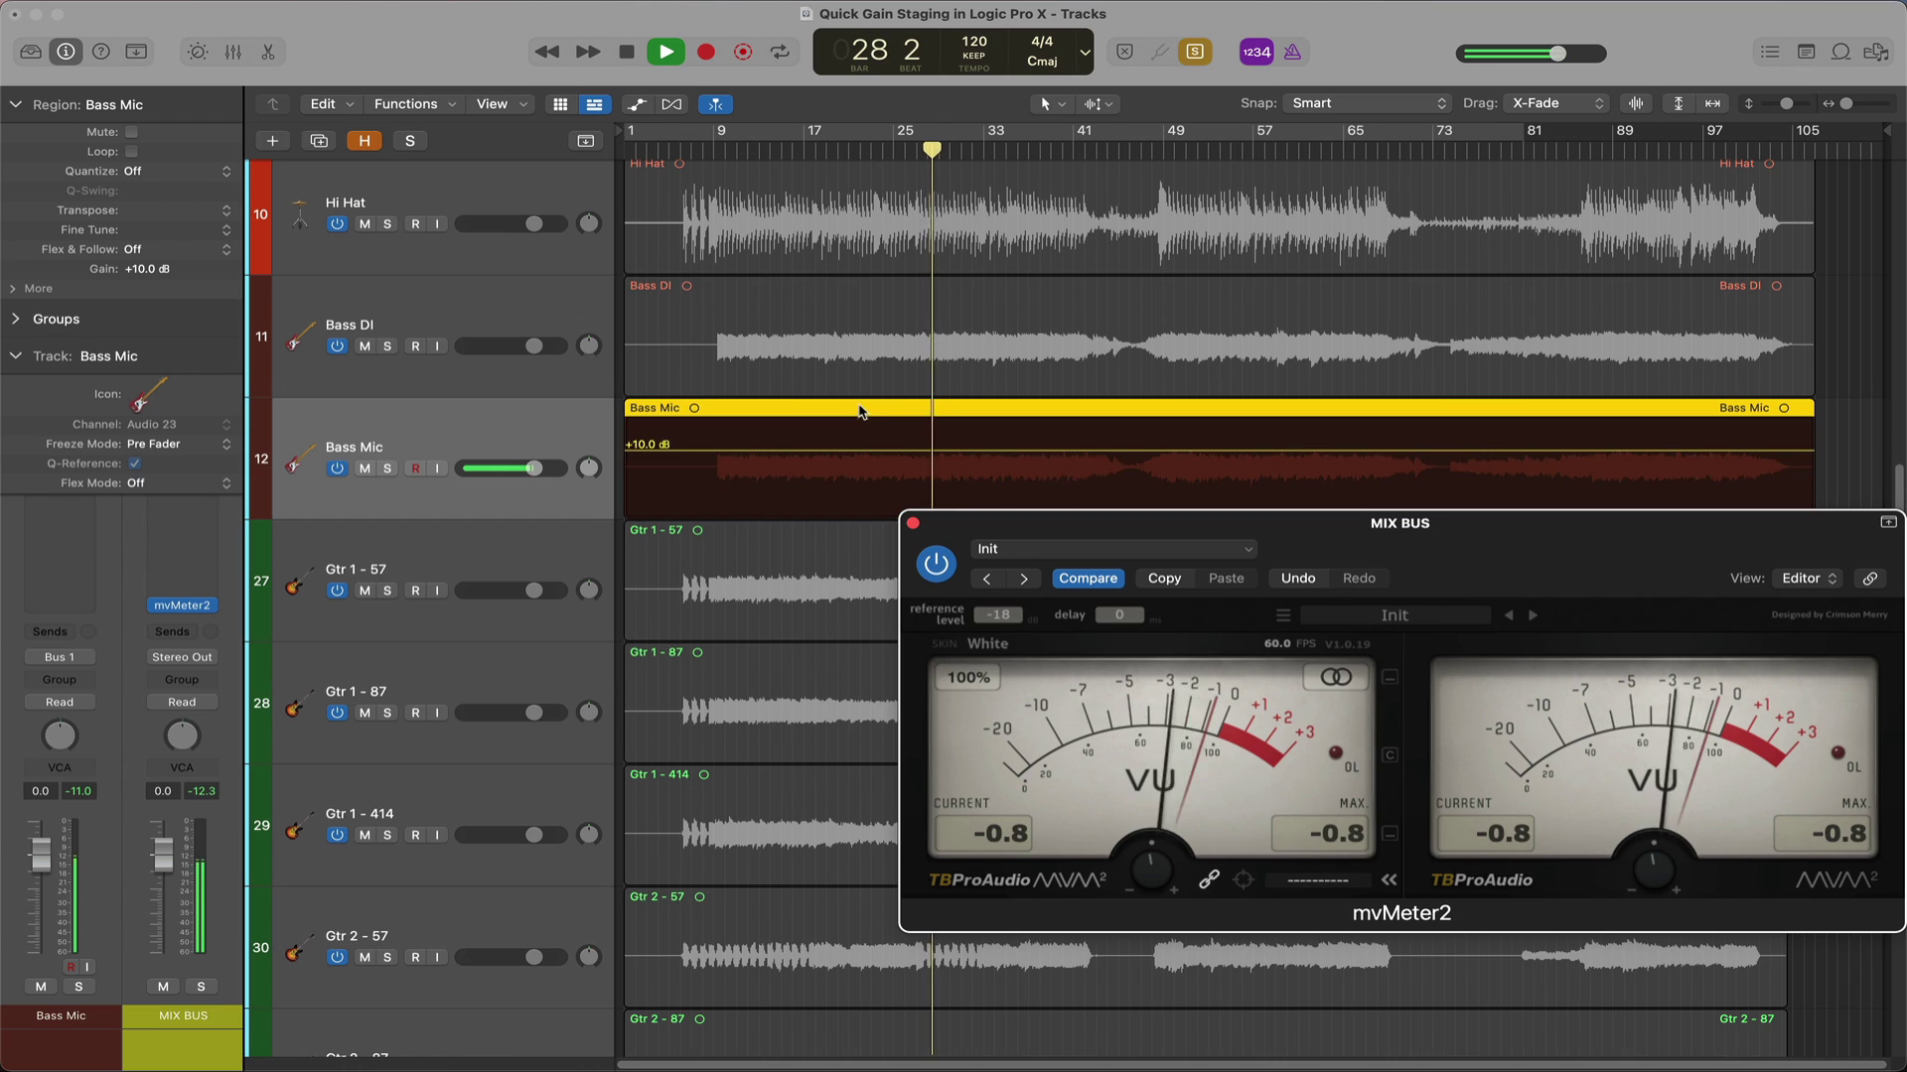
Play Gtr 1 - 57 alone against the VU meter and raise its region gain to +10.7 dB
{"action": "key", "text": "space"}
{"action": "scroll", "coordinate": [561, 455], "scroll_direction": "down", "scroll_amount": 4}
{"action": "left_click", "coordinate": [526, 388]}
{"action": "key", "text": "space"}
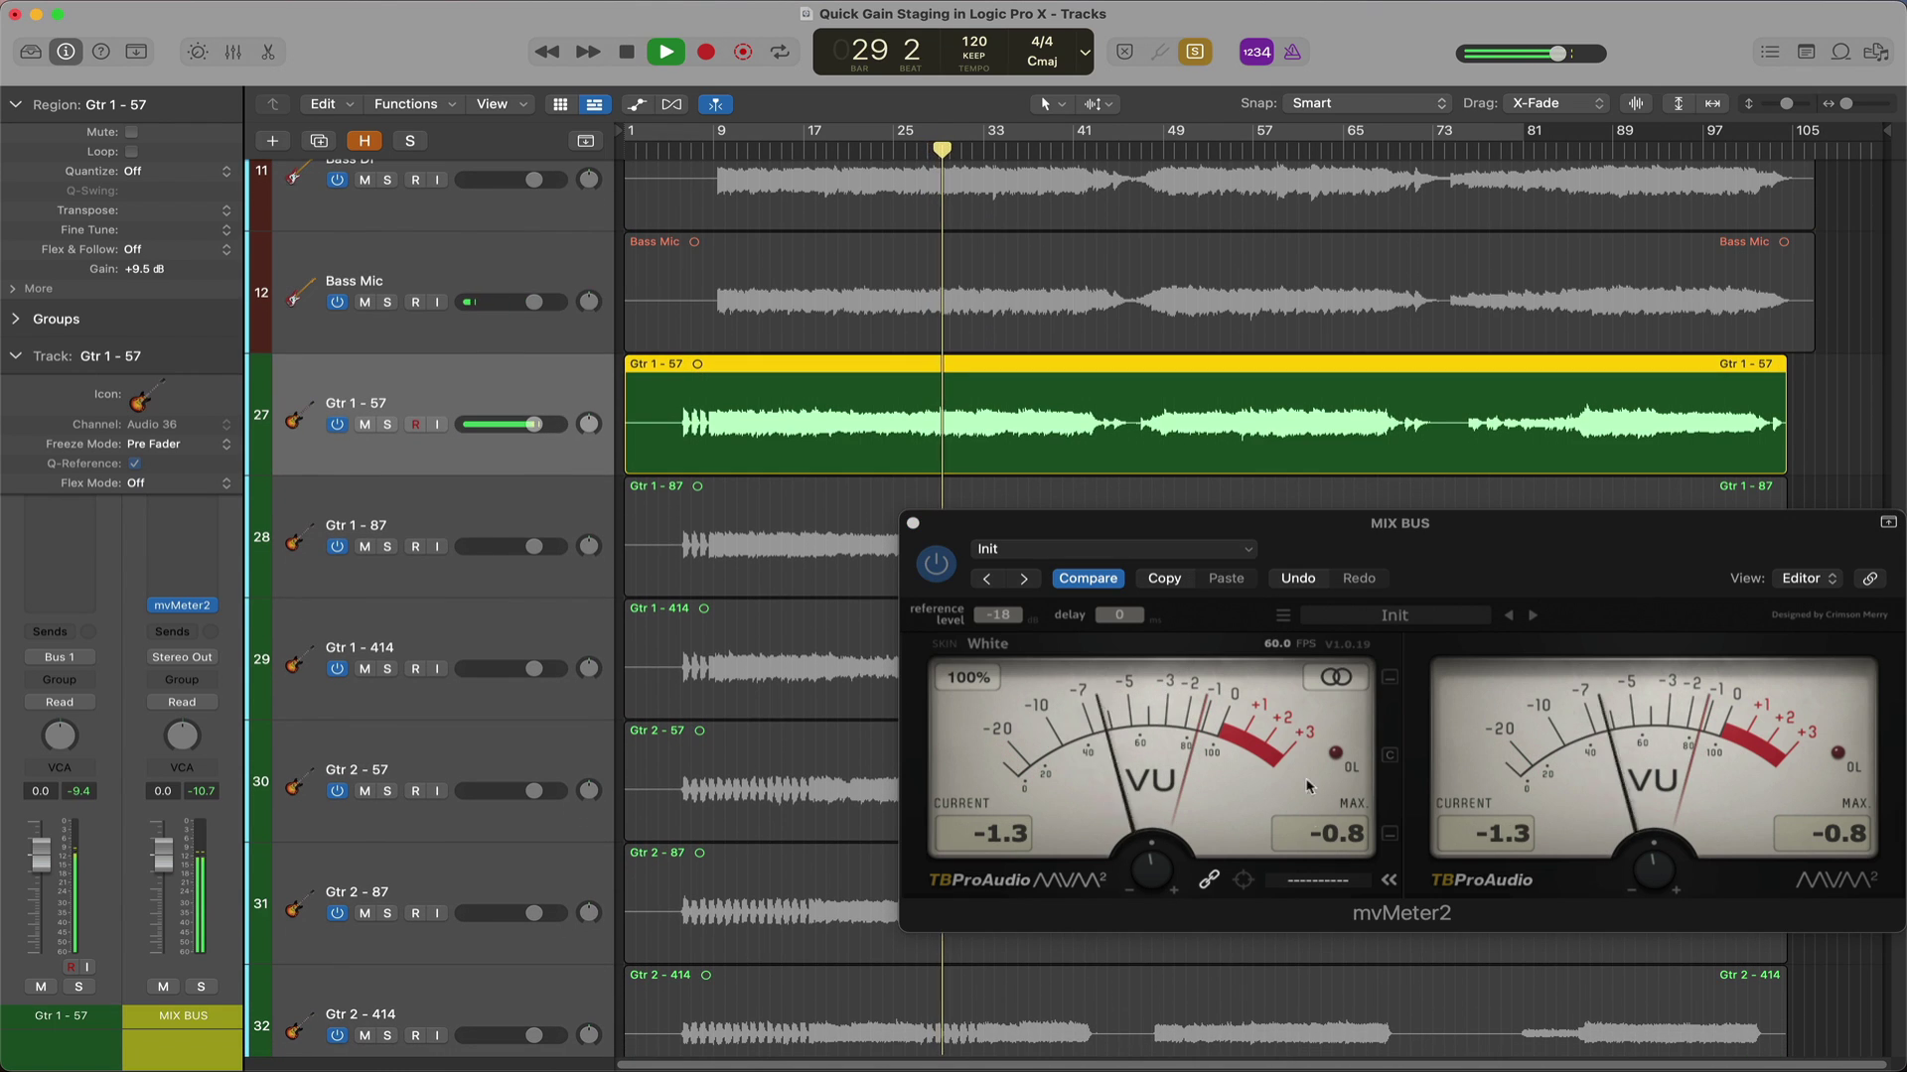
{"action": "left_click", "coordinate": [937, 427]}
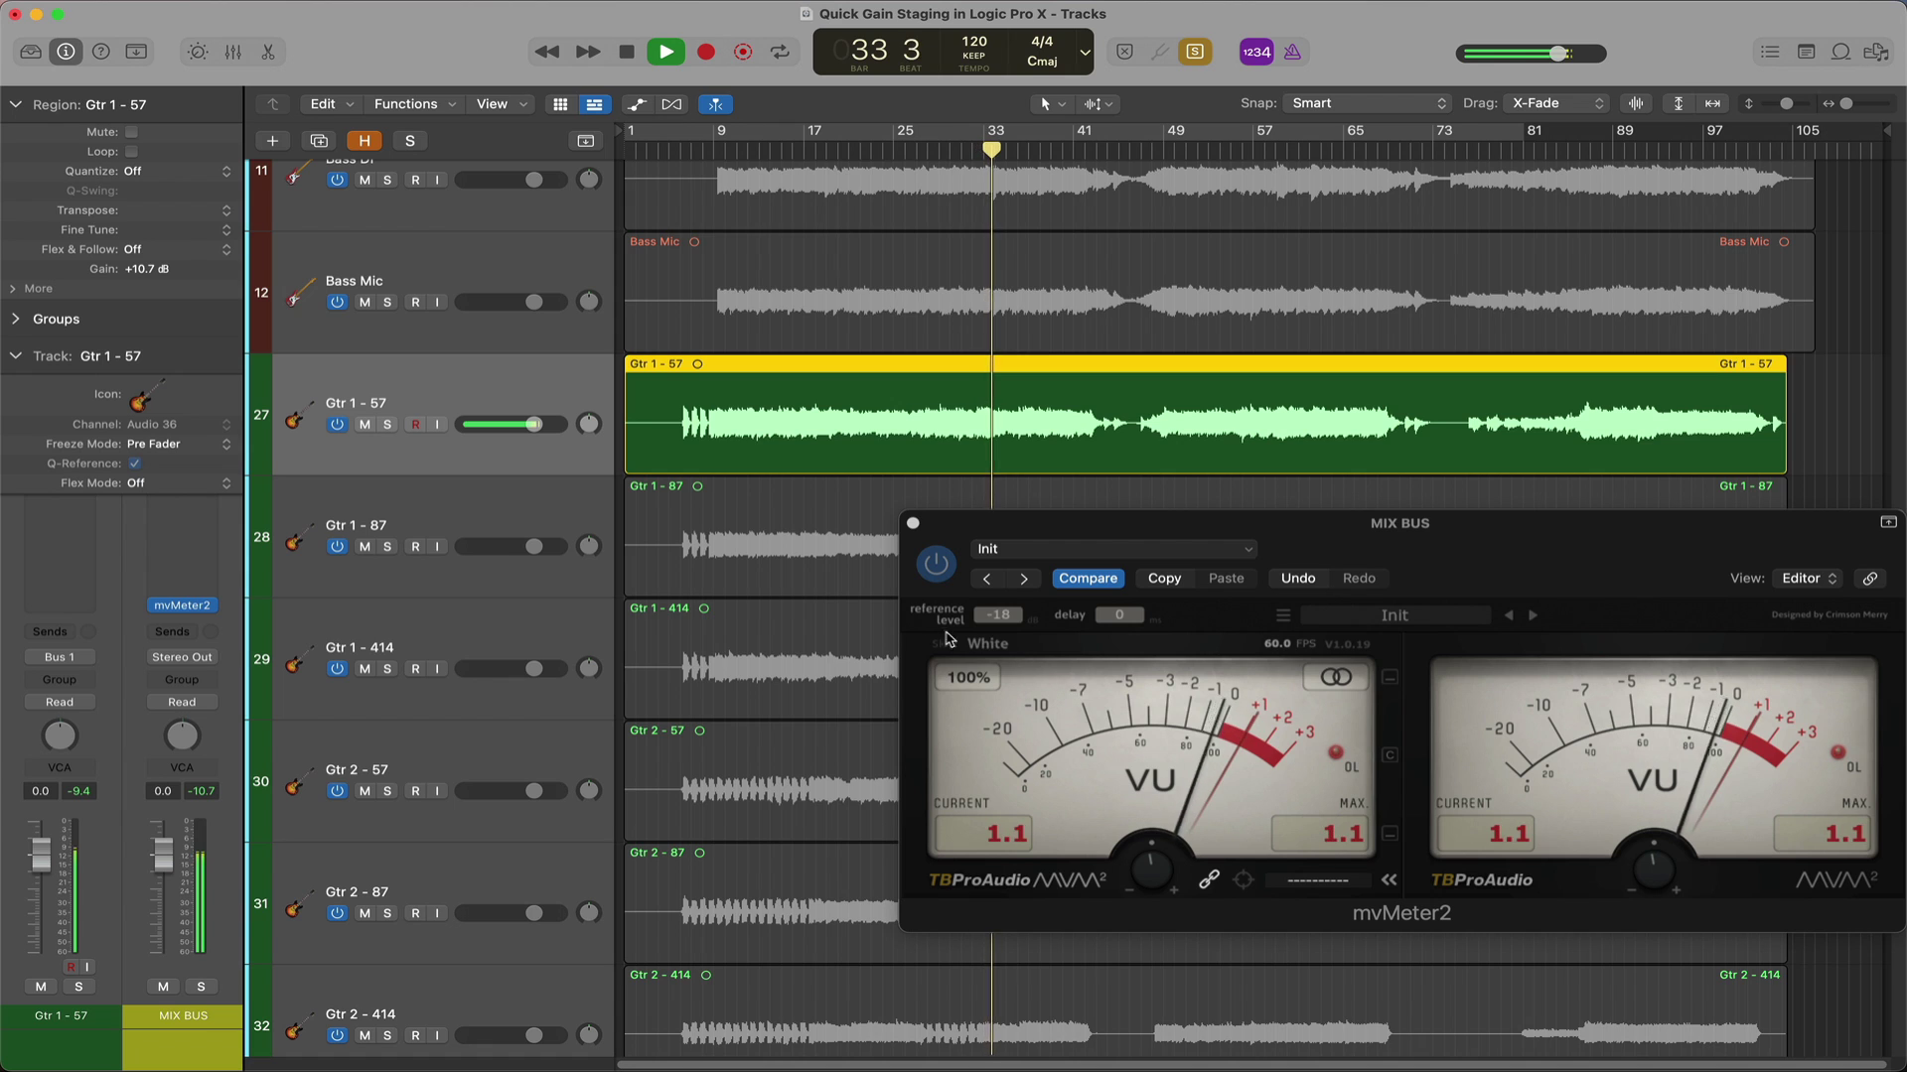
Play Gtr 1 - 87 alone with the meter's maximum readings reset and raise its region gain to +12.2 dB
{"action": "key", "text": "Down"}
{"action": "left_click", "coordinate": [1327, 826]}
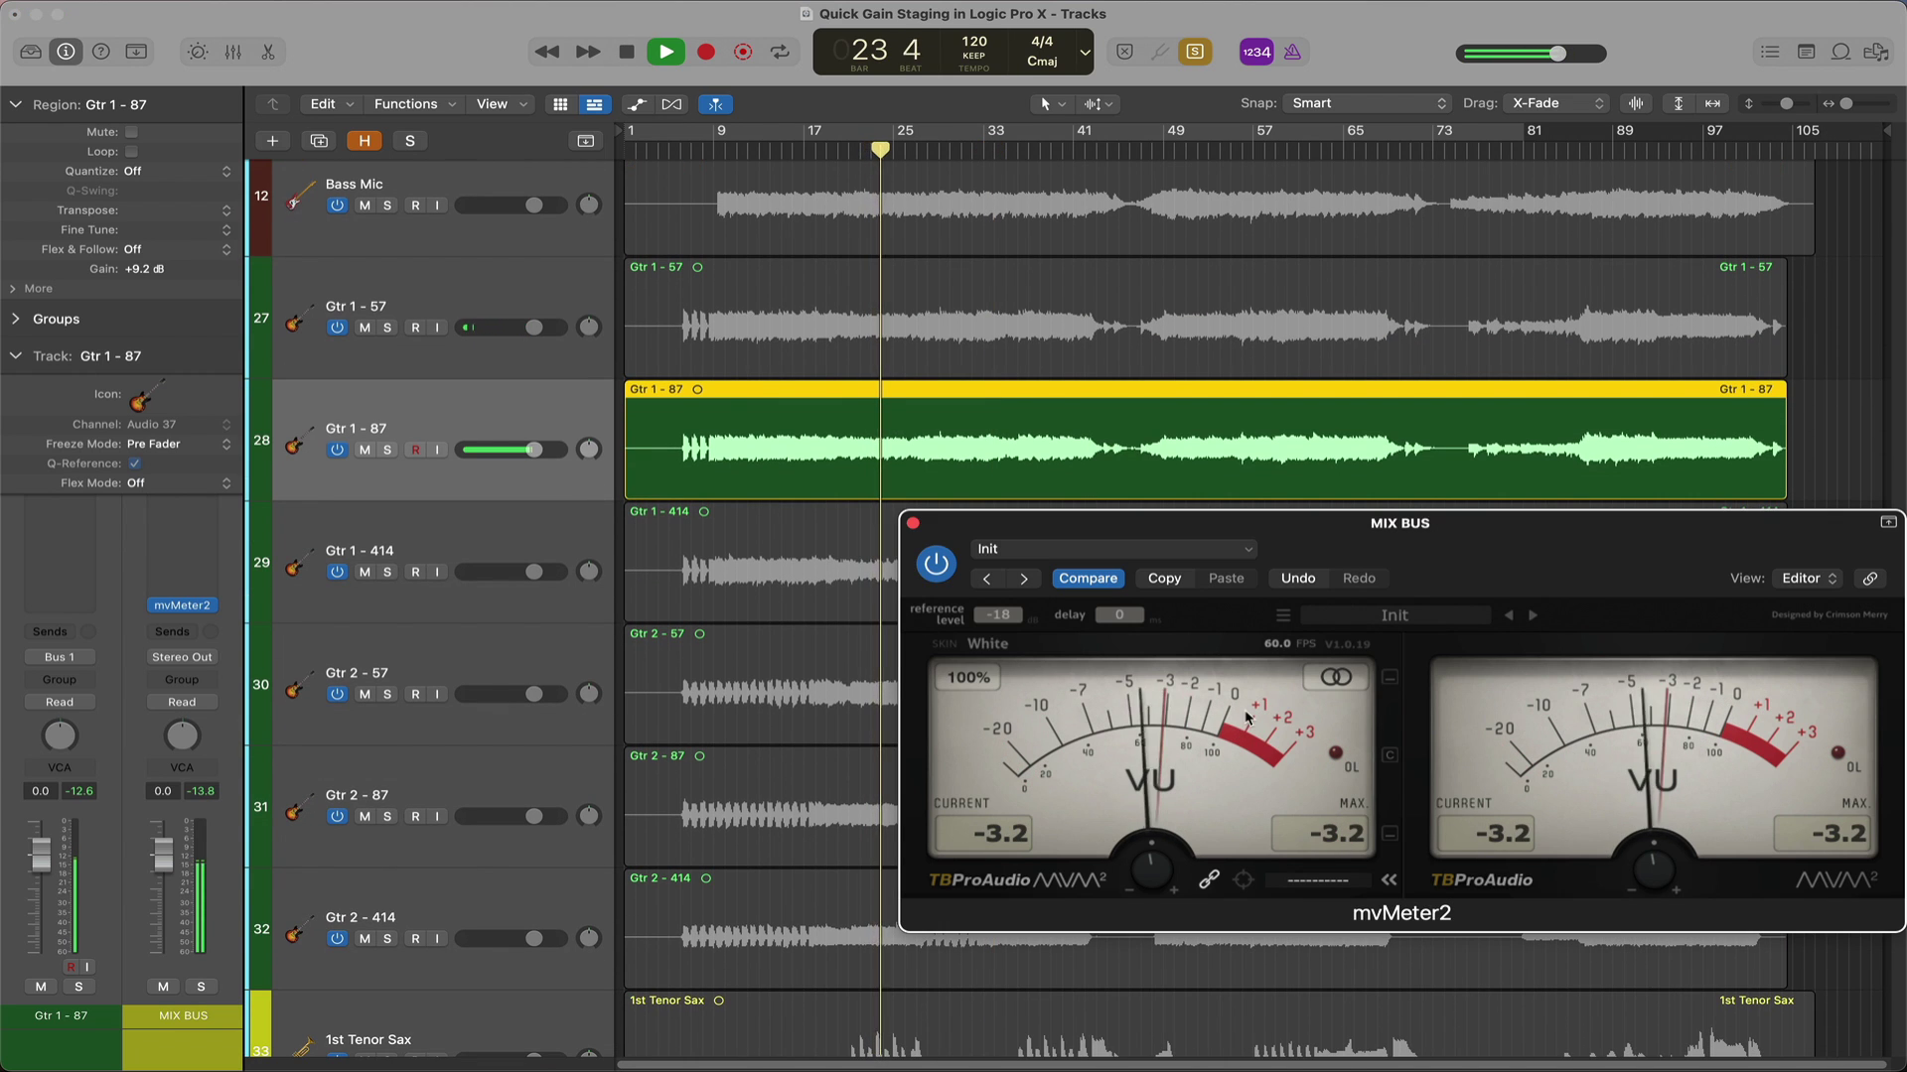
{"action": "left_click", "coordinate": [1018, 488]}
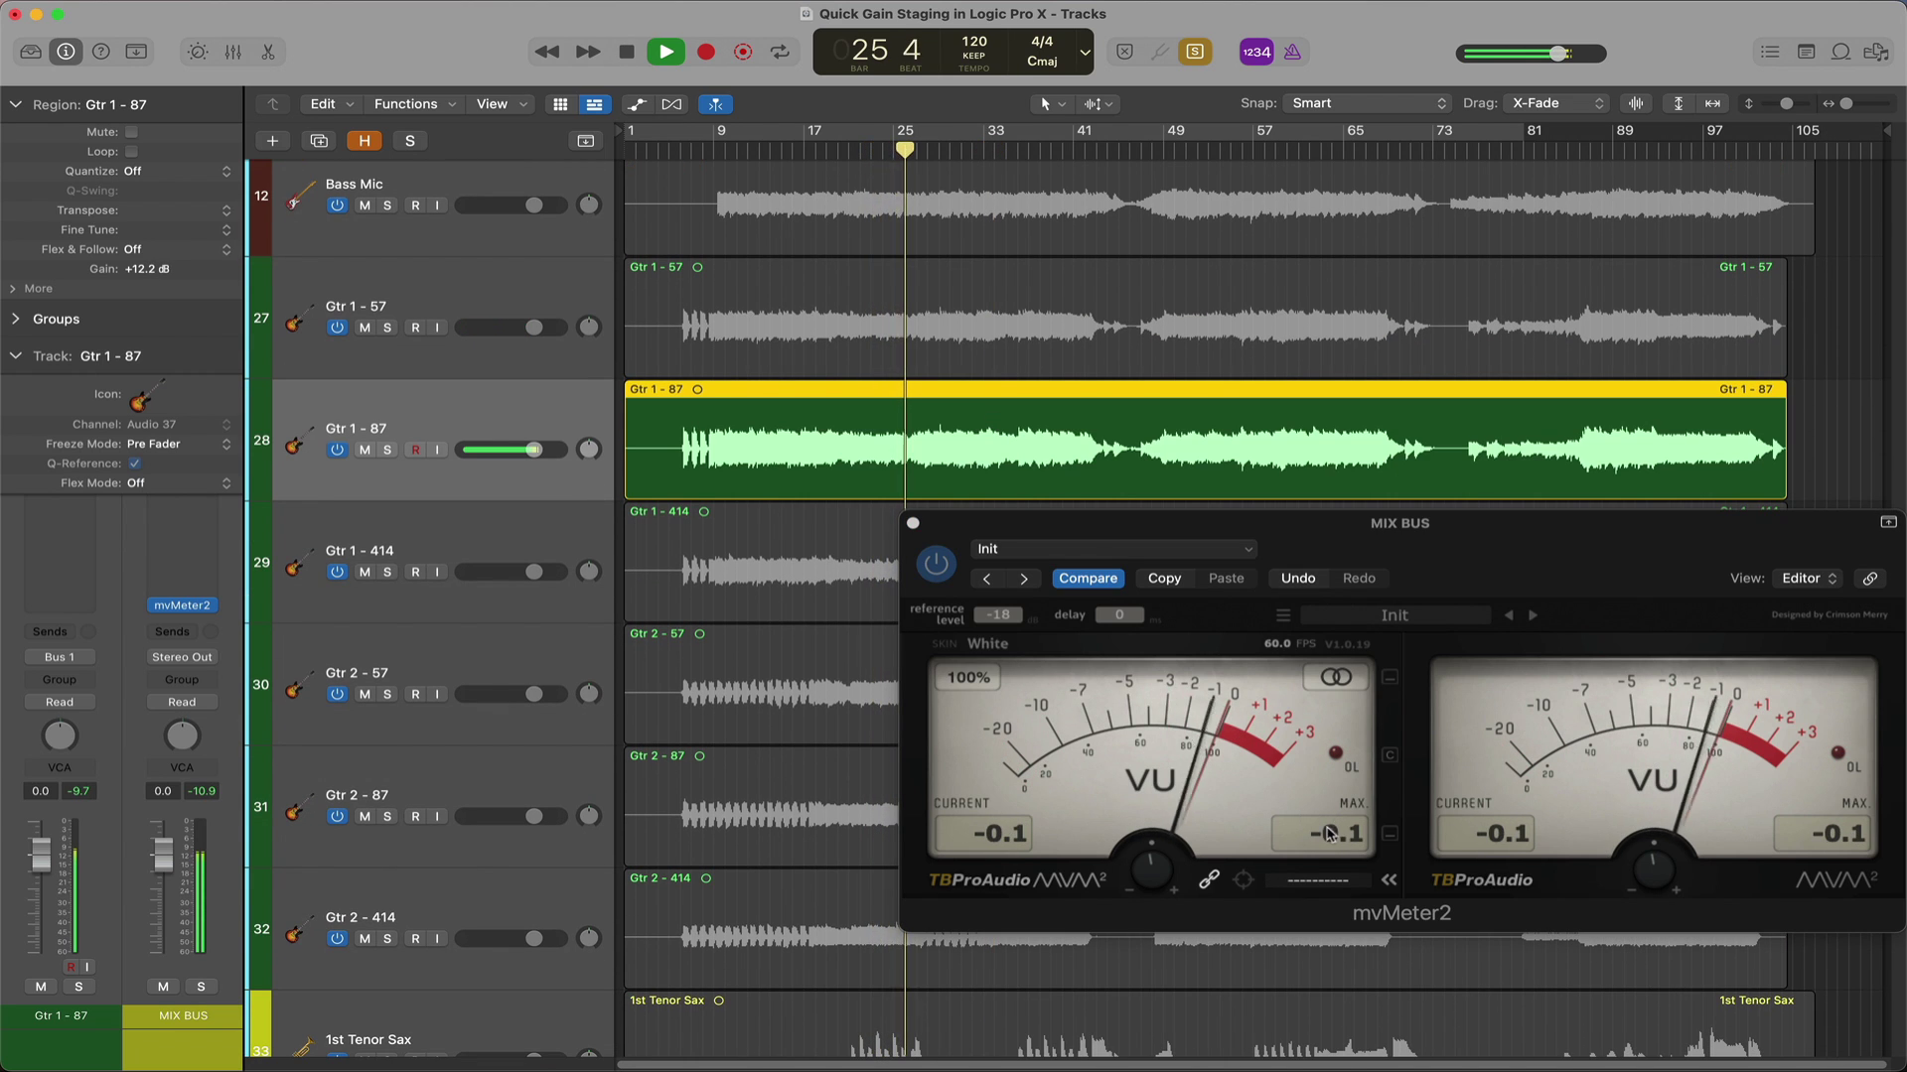
{"action": "key", "text": "space"}
Play Gtr 1 - 414 alone and check its level on the VU meter with the maximum readings reset
{"action": "key", "text": "Down"}
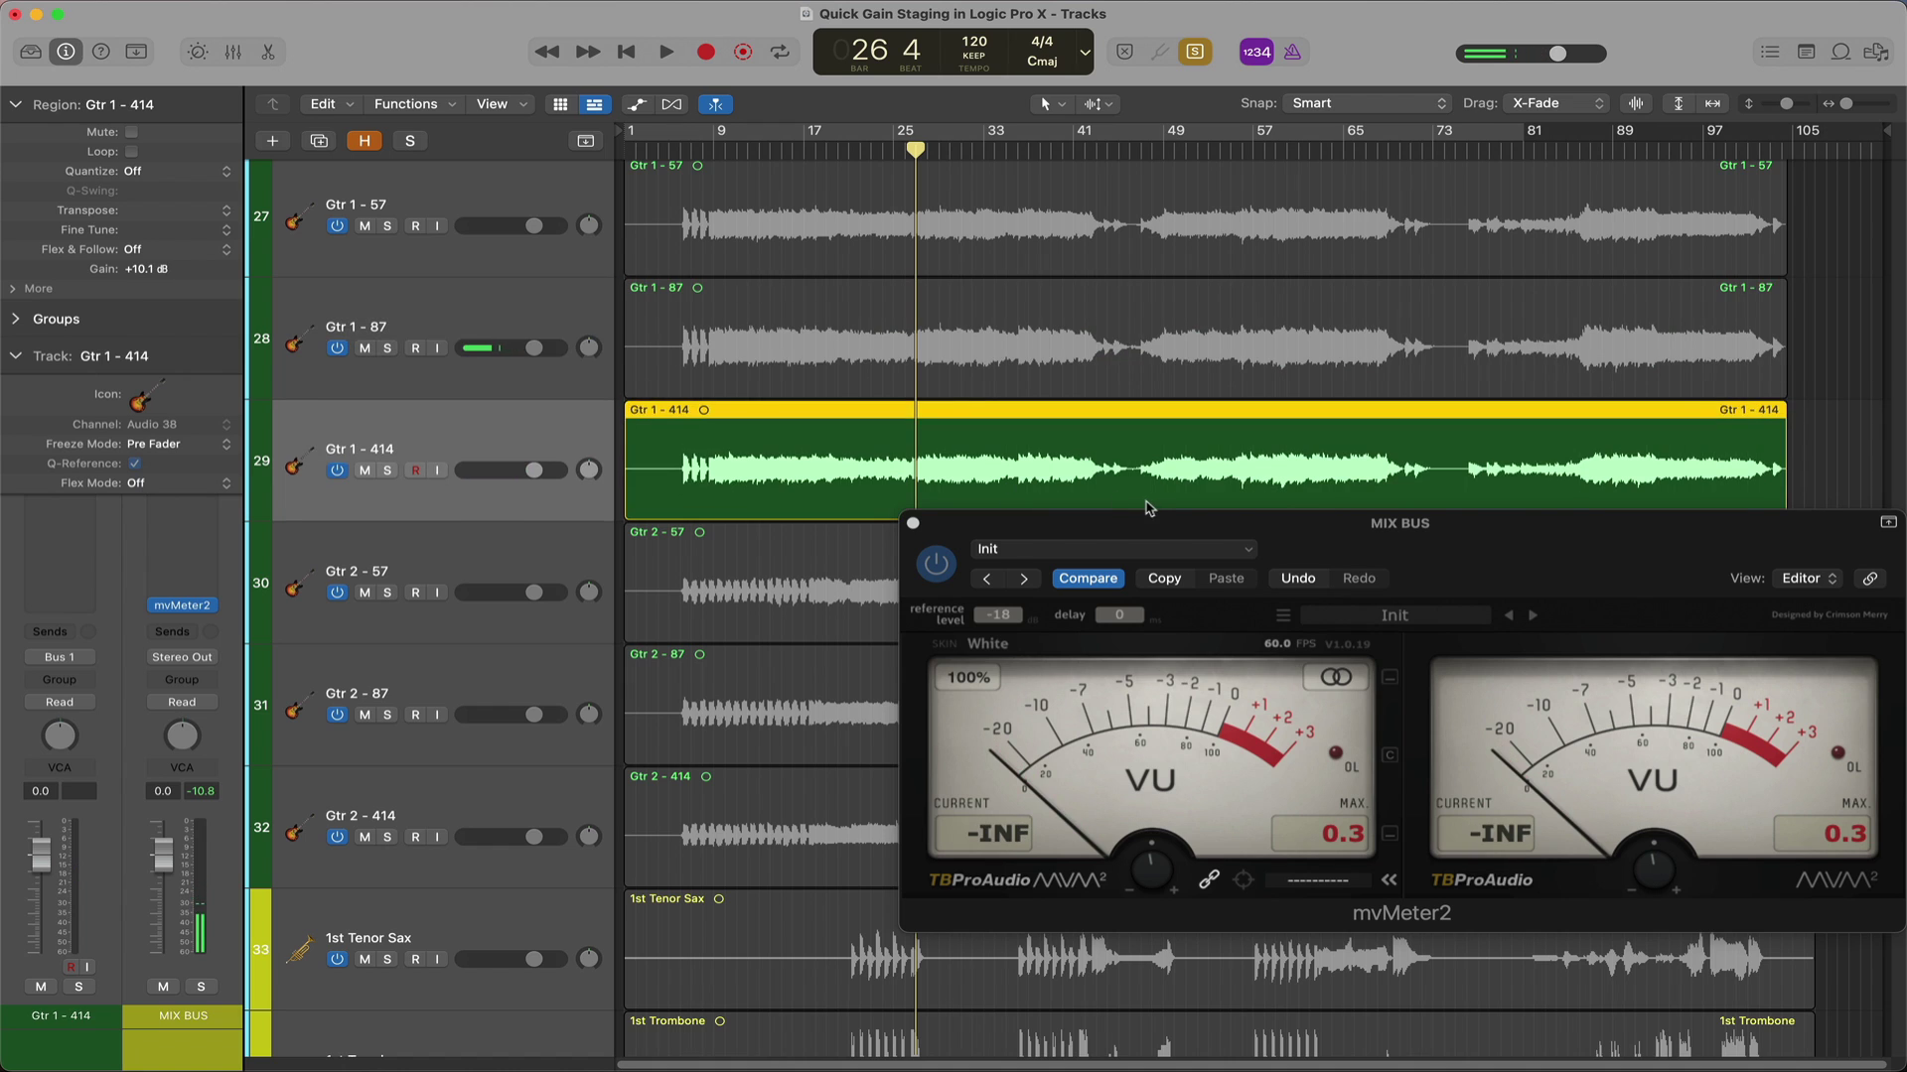
{"action": "left_click", "coordinate": [1314, 830]}
{"action": "key", "text": "space"}
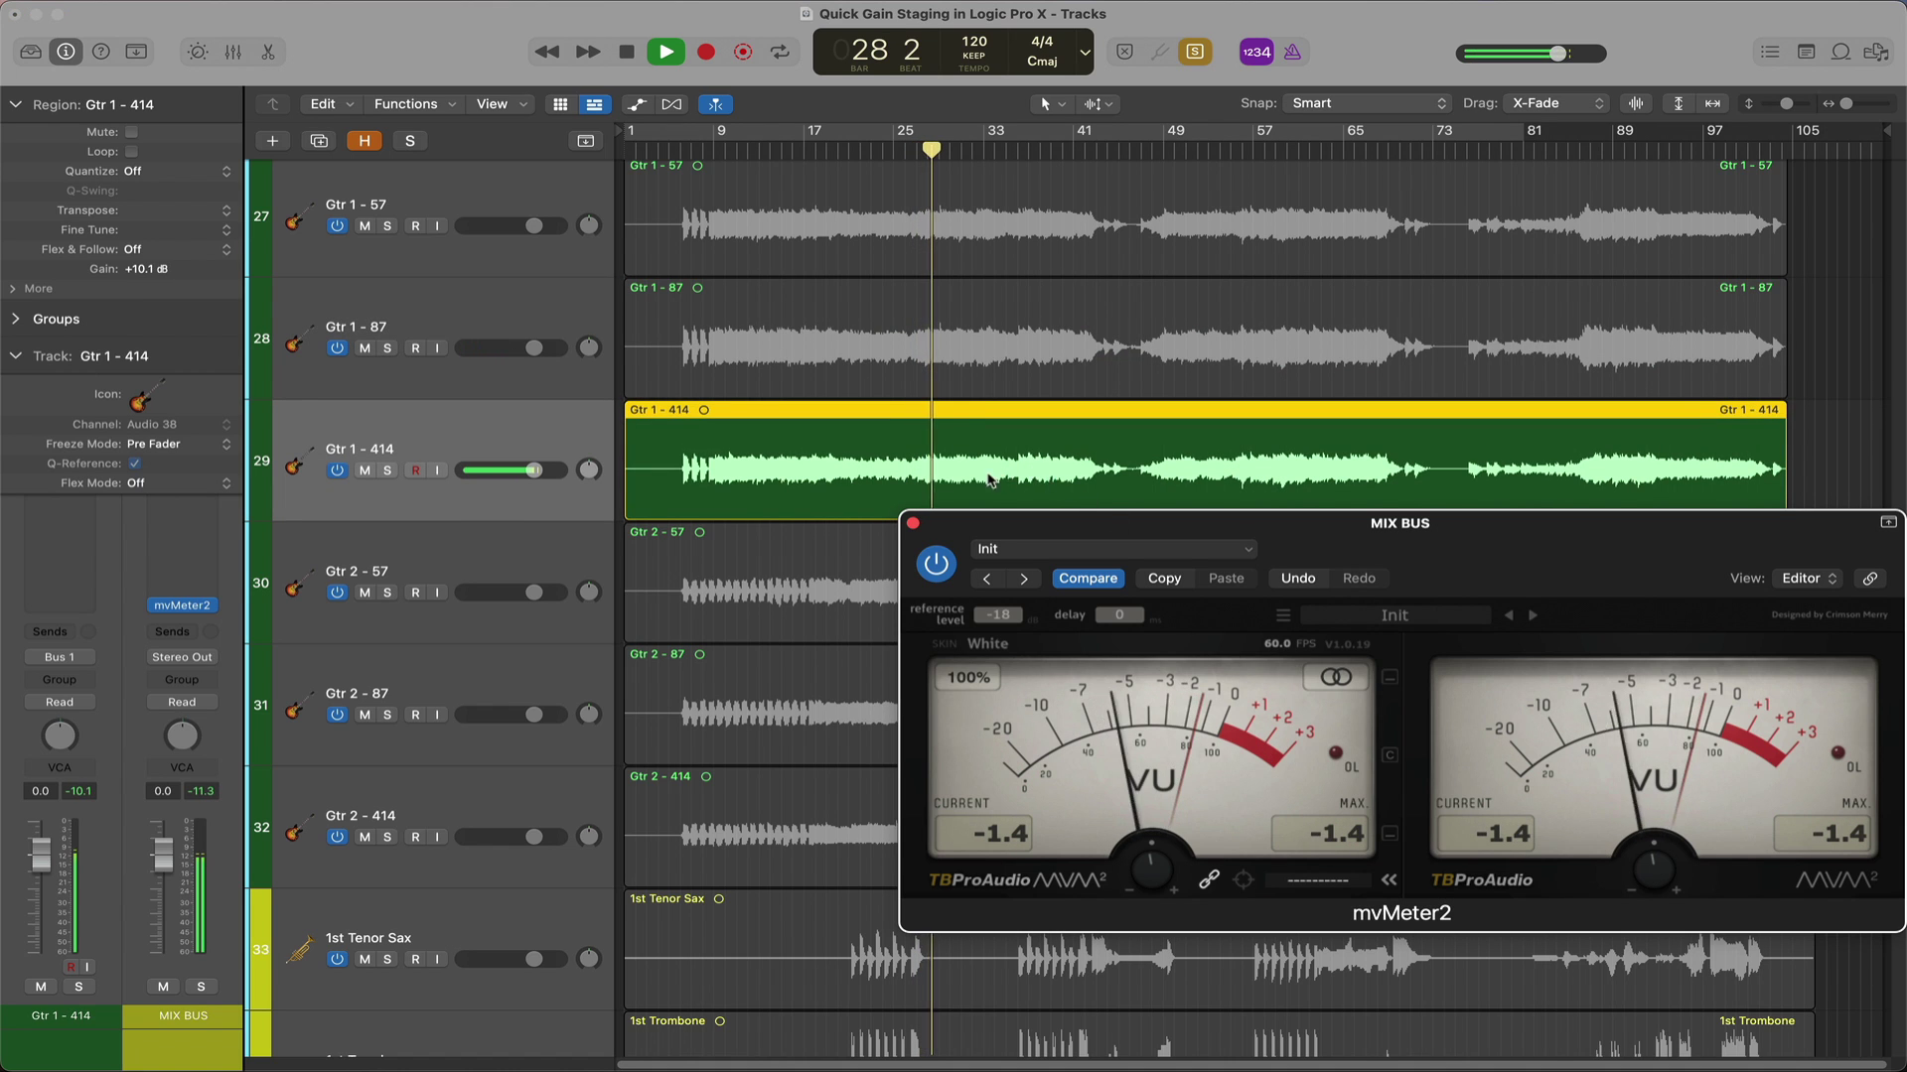
{"action": "left_click", "coordinate": [754, 466]}
{"action": "key", "text": "space"}
Play Gtr 2 - 57 alone against the VU meter and raise its region gain to +11.4 dB
{"action": "key", "text": "Down"}
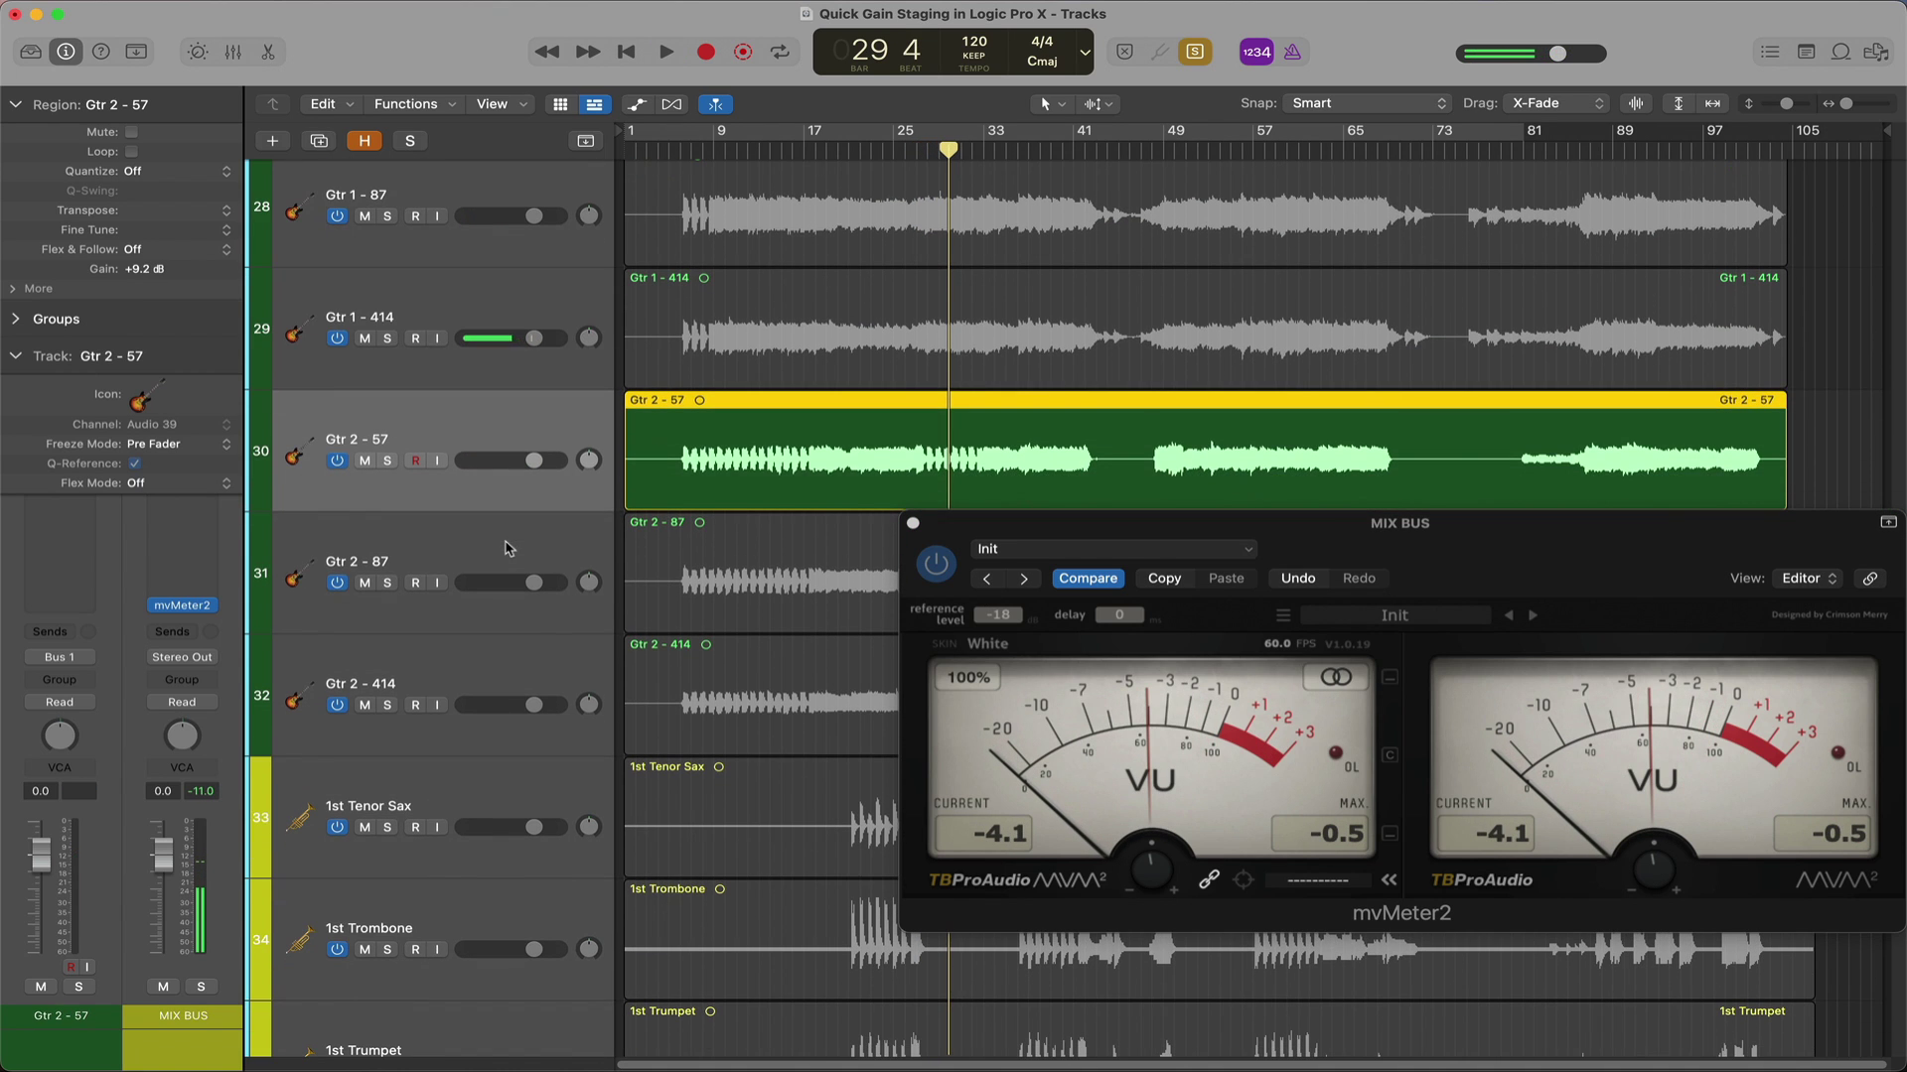
{"action": "key", "text": "space"}
{"action": "left_click", "coordinate": [914, 616]}
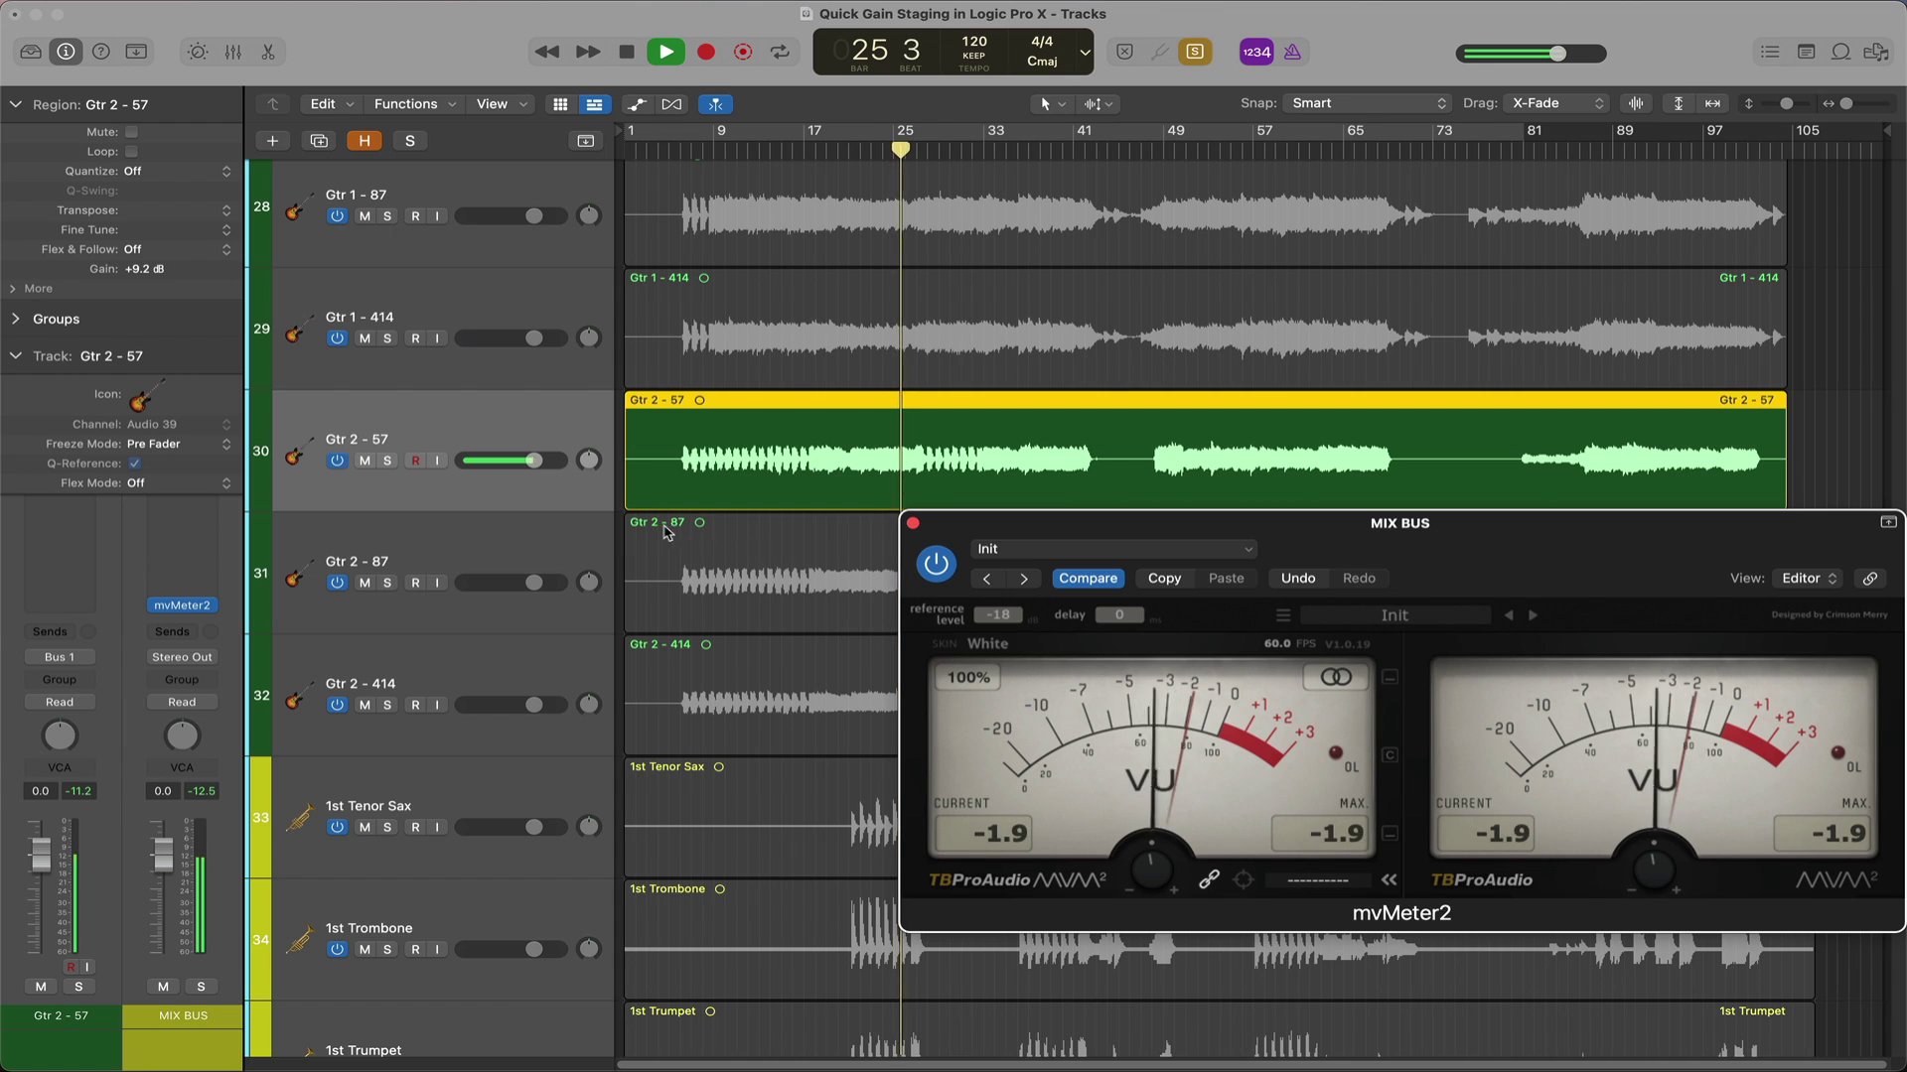
{"action": "left_click", "coordinate": [1020, 472]}
{"action": "left_click_drag", "start_coordinate": [1020, 471], "coordinate": [1048, 447]}
{"action": "left_click", "coordinate": [1349, 591]}
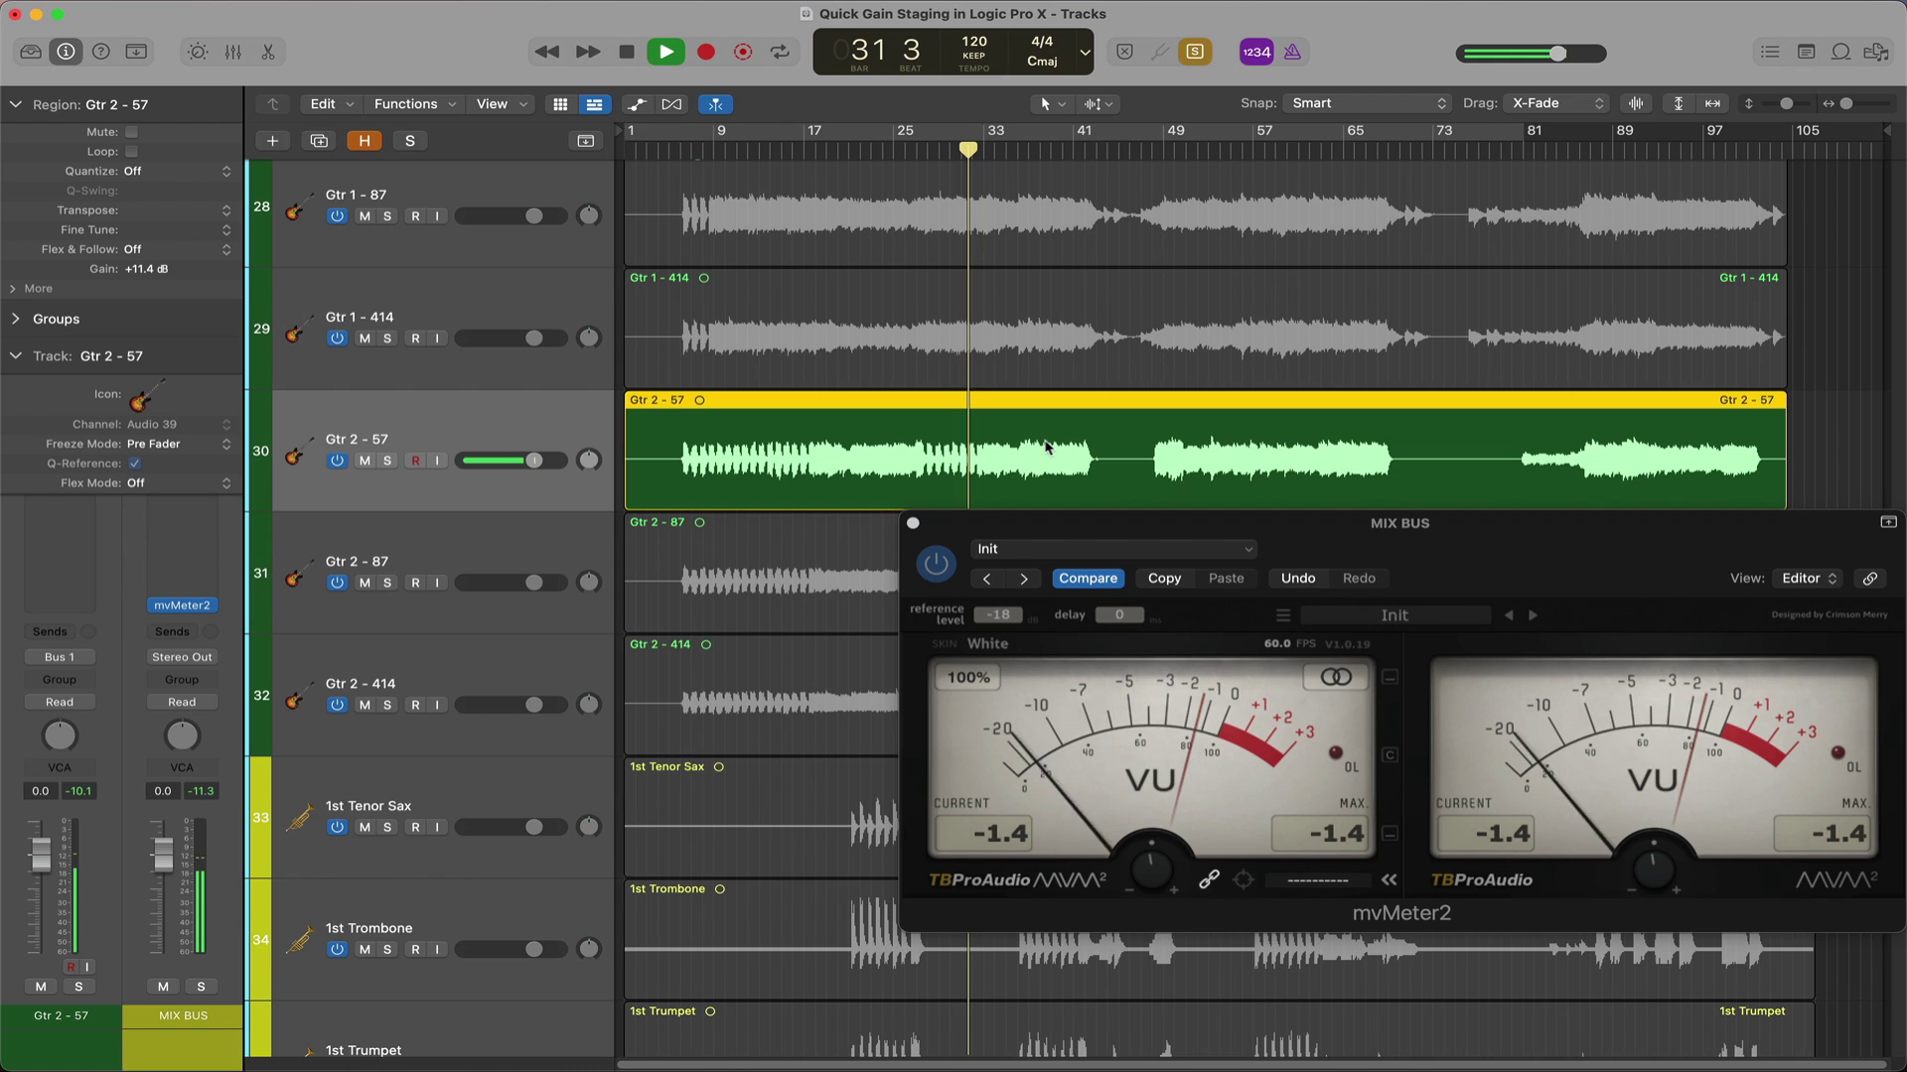
Play Gtr 2 - 87 alone, raise its region gain to +10.5 dB, and recheck it with the VU meter's maximum readings reset
{"action": "scroll", "coordinate": [1047, 447], "scroll_direction": "down", "scroll_amount": 1}
{"action": "left_click", "coordinate": [993, 467]}
{"action": "left_click", "coordinate": [827, 151]}
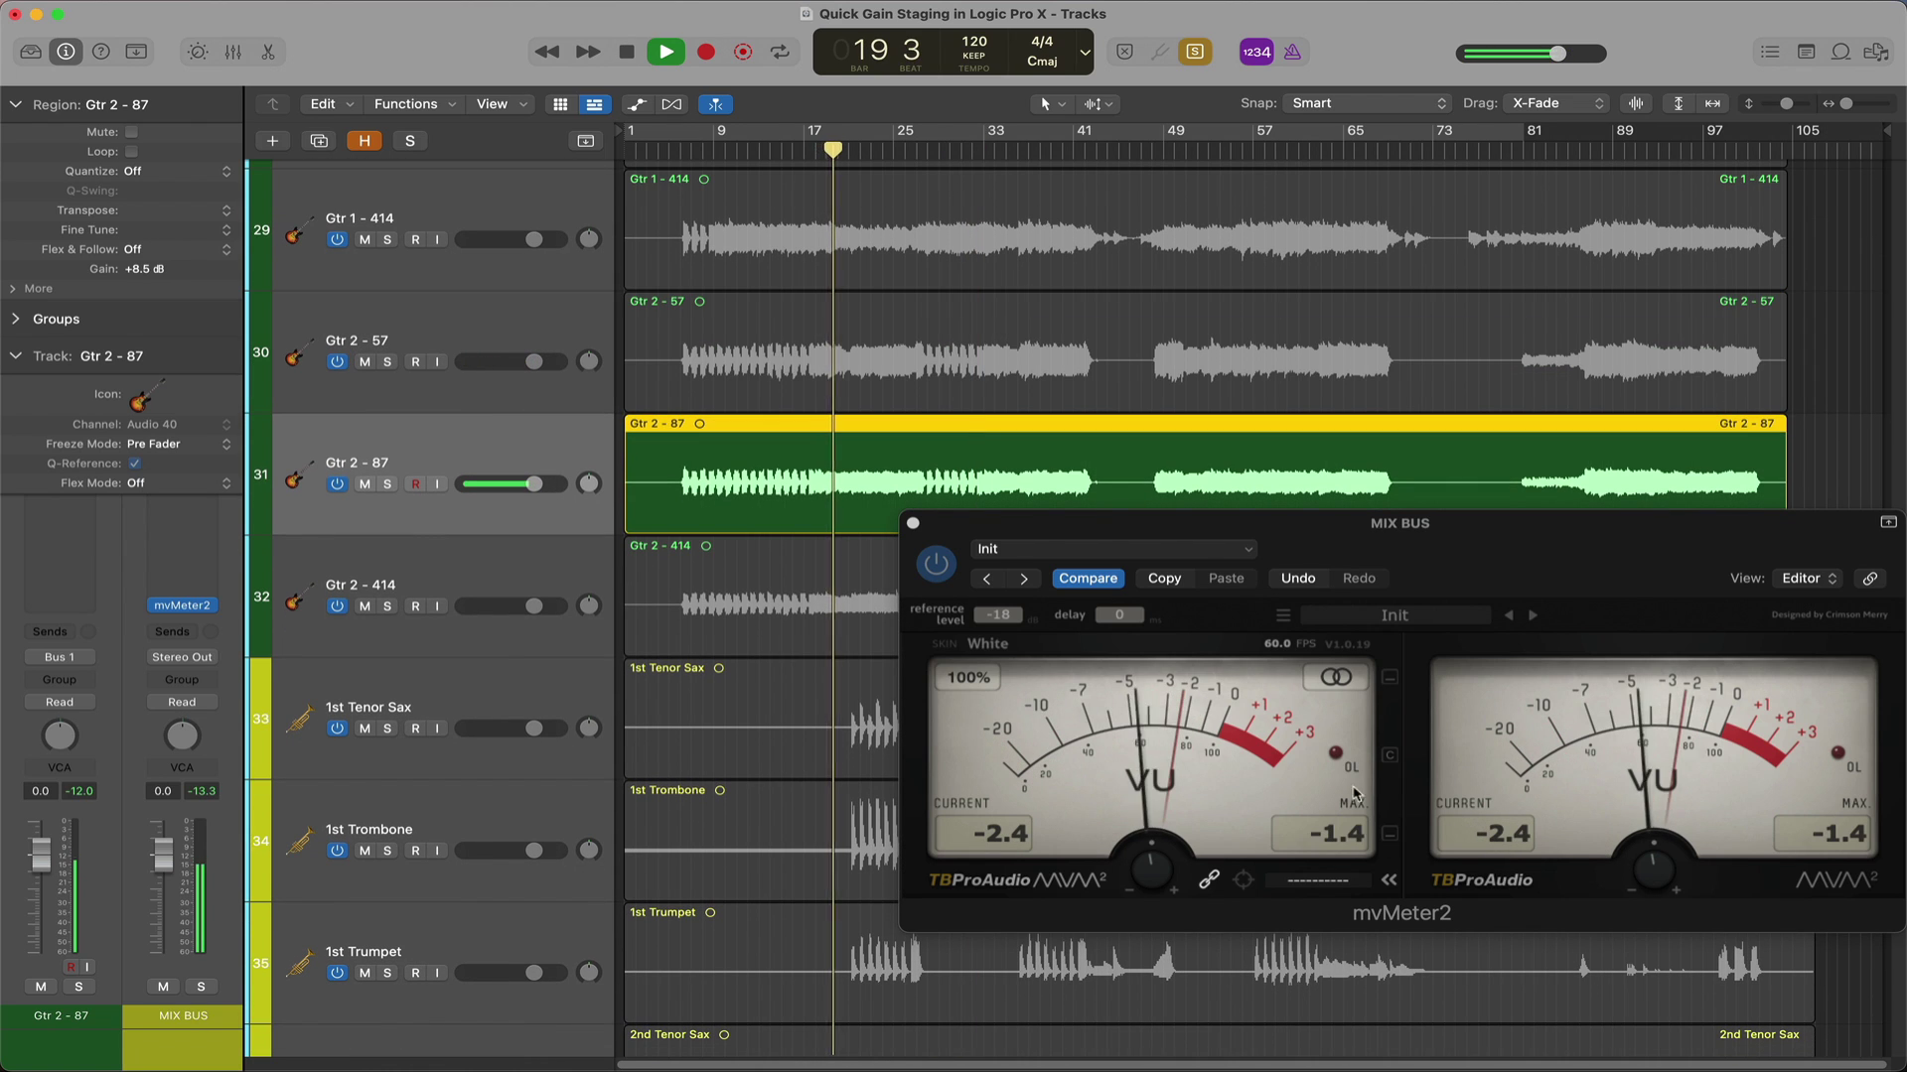
{"action": "left_click", "coordinate": [1182, 584]}
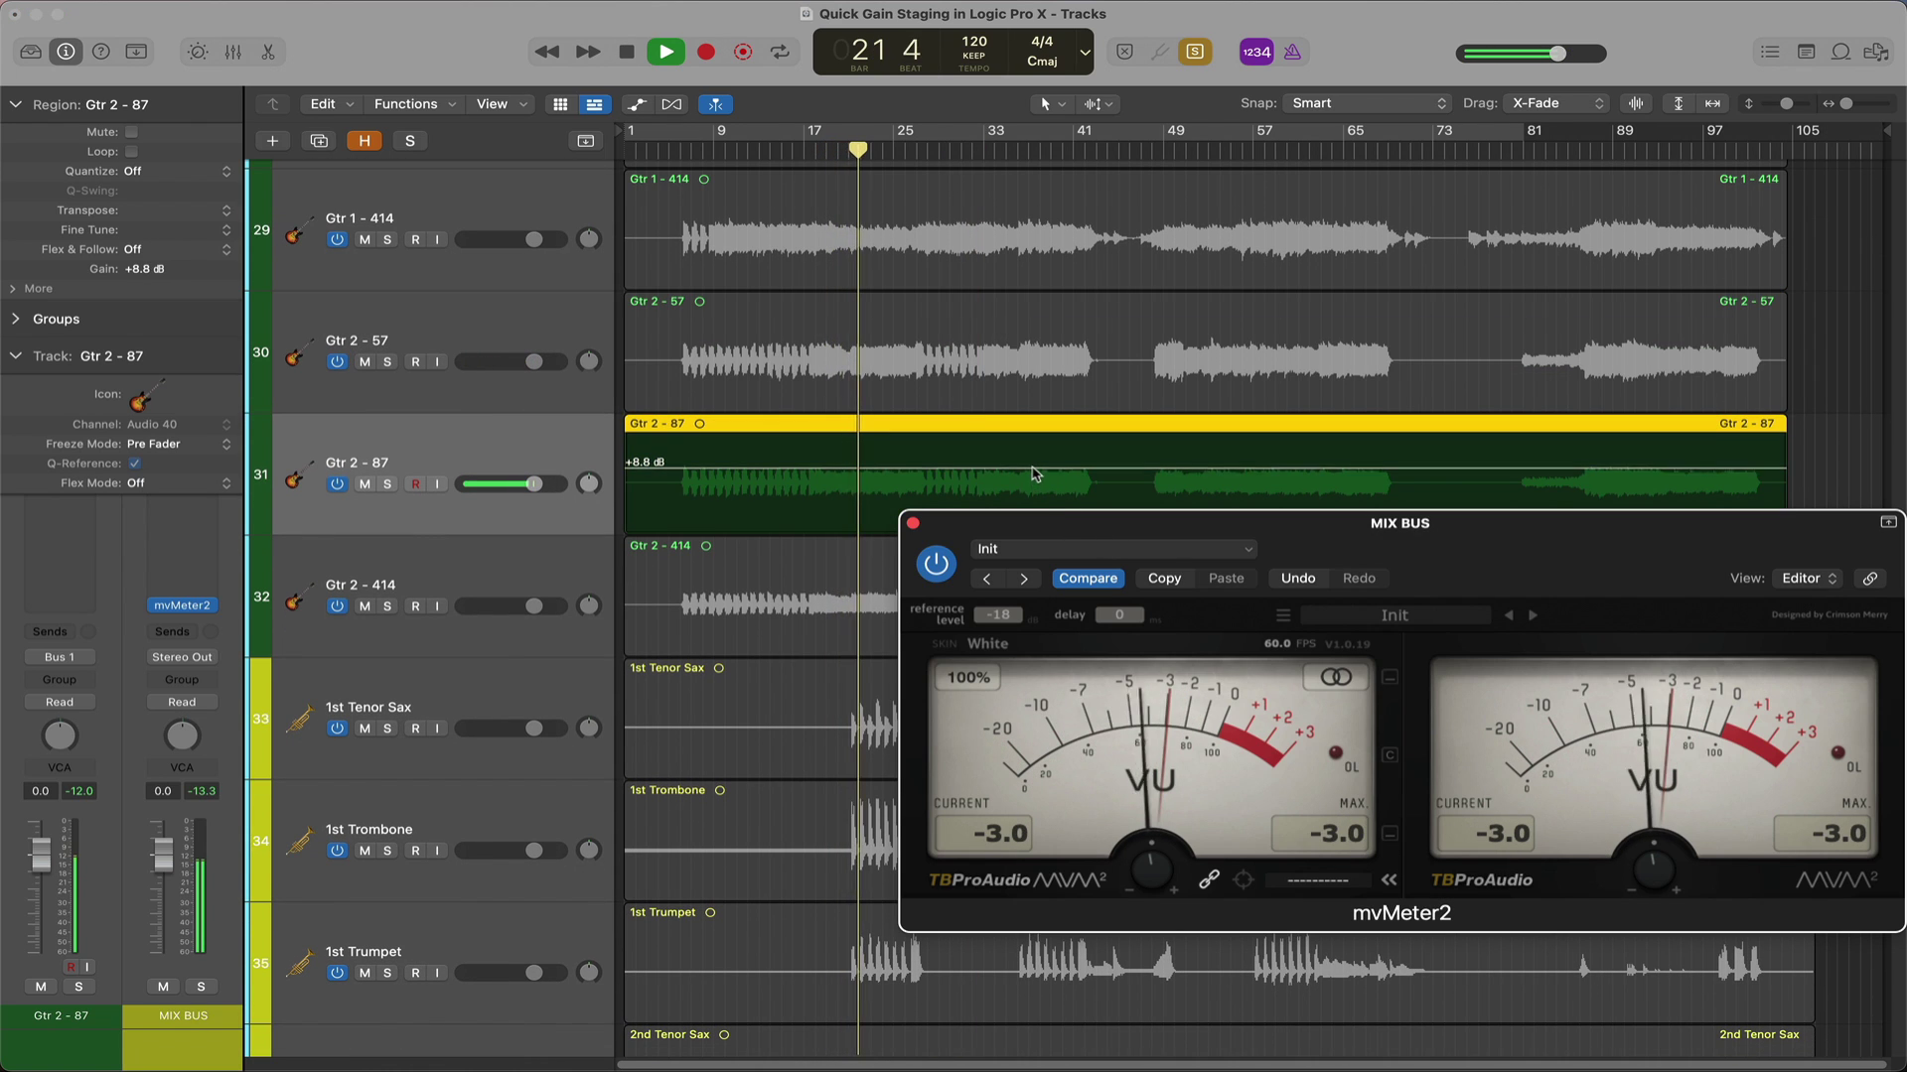
{"action": "left_click_drag", "start_coordinate": [1036, 480], "coordinate": [1036, 463]}
{"action": "left_click", "coordinate": [1340, 849]}
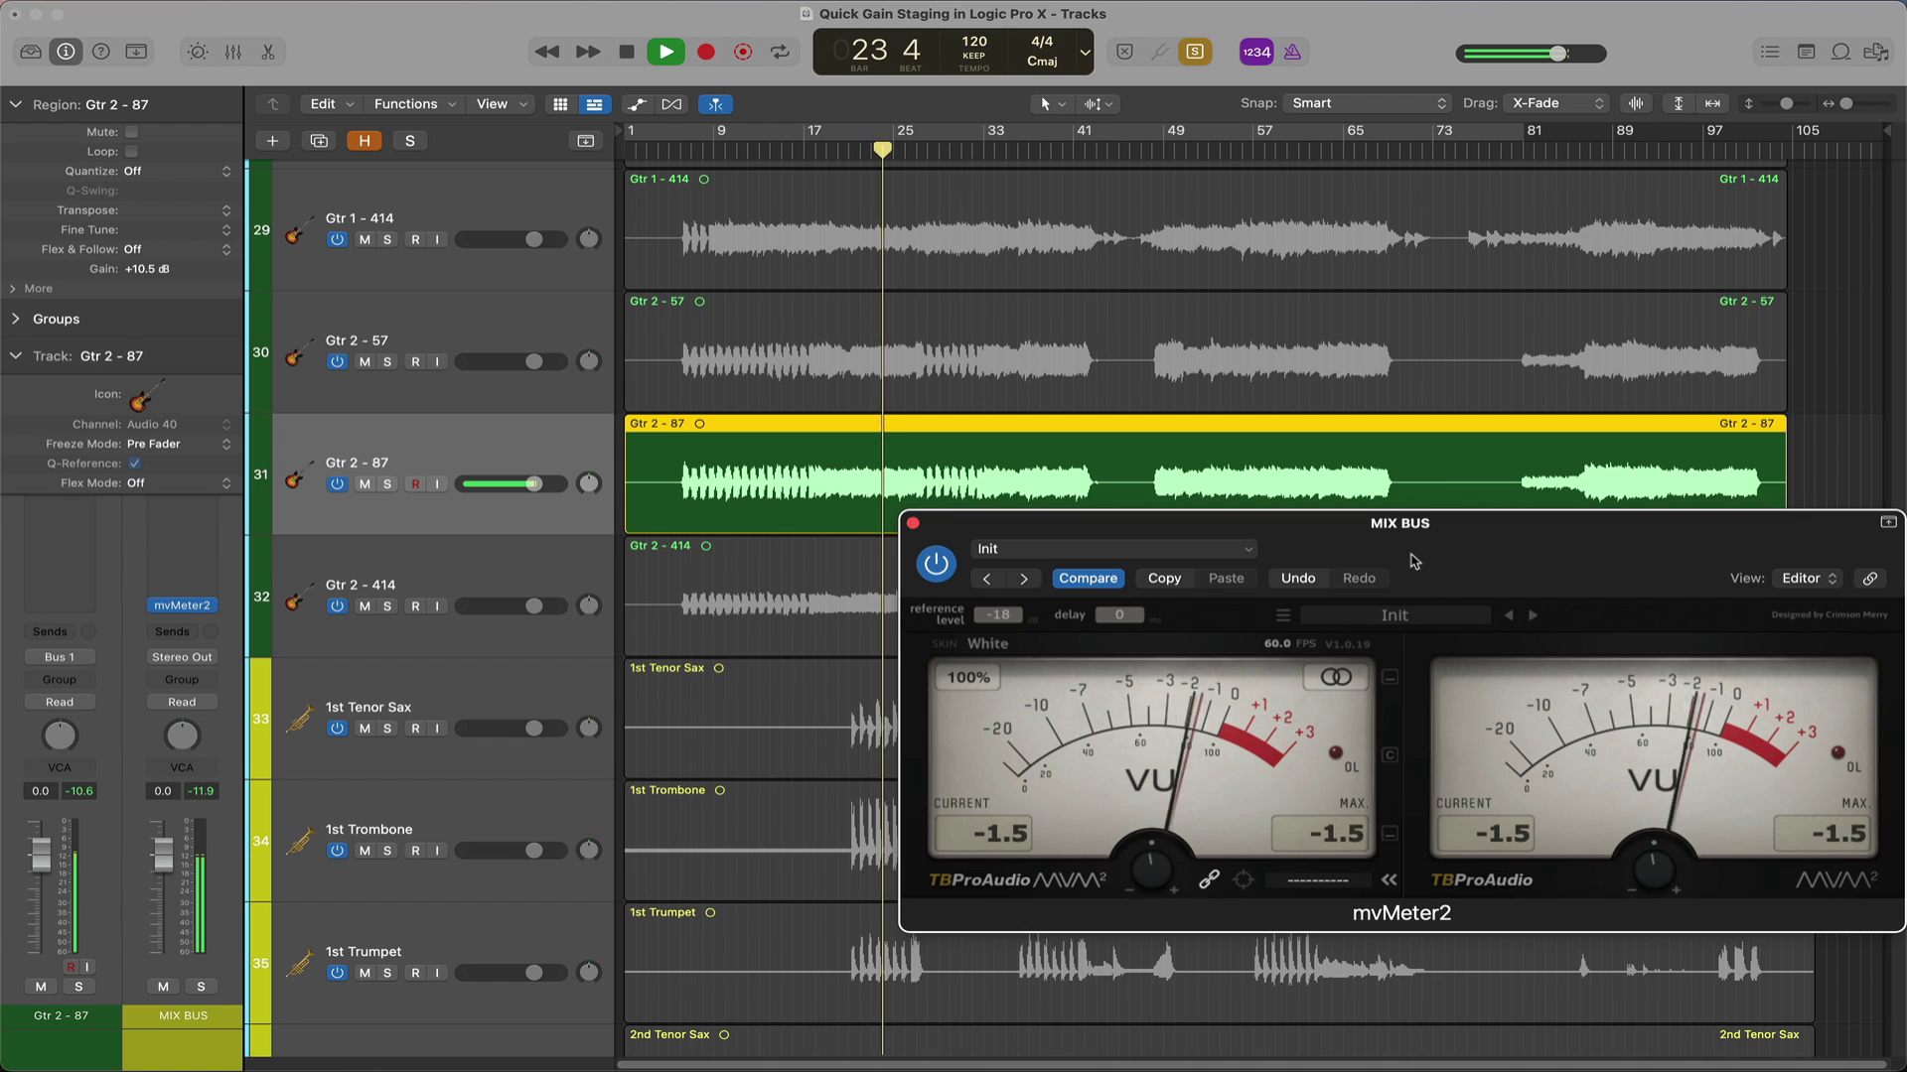
{"action": "scroll", "coordinate": [667, 506], "scroll_direction": "down", "scroll_amount": 1}
{"action": "key", "text": "space"}
{"action": "scroll", "coordinate": [695, 467], "scroll_direction": "down", "scroll_amount": 1}
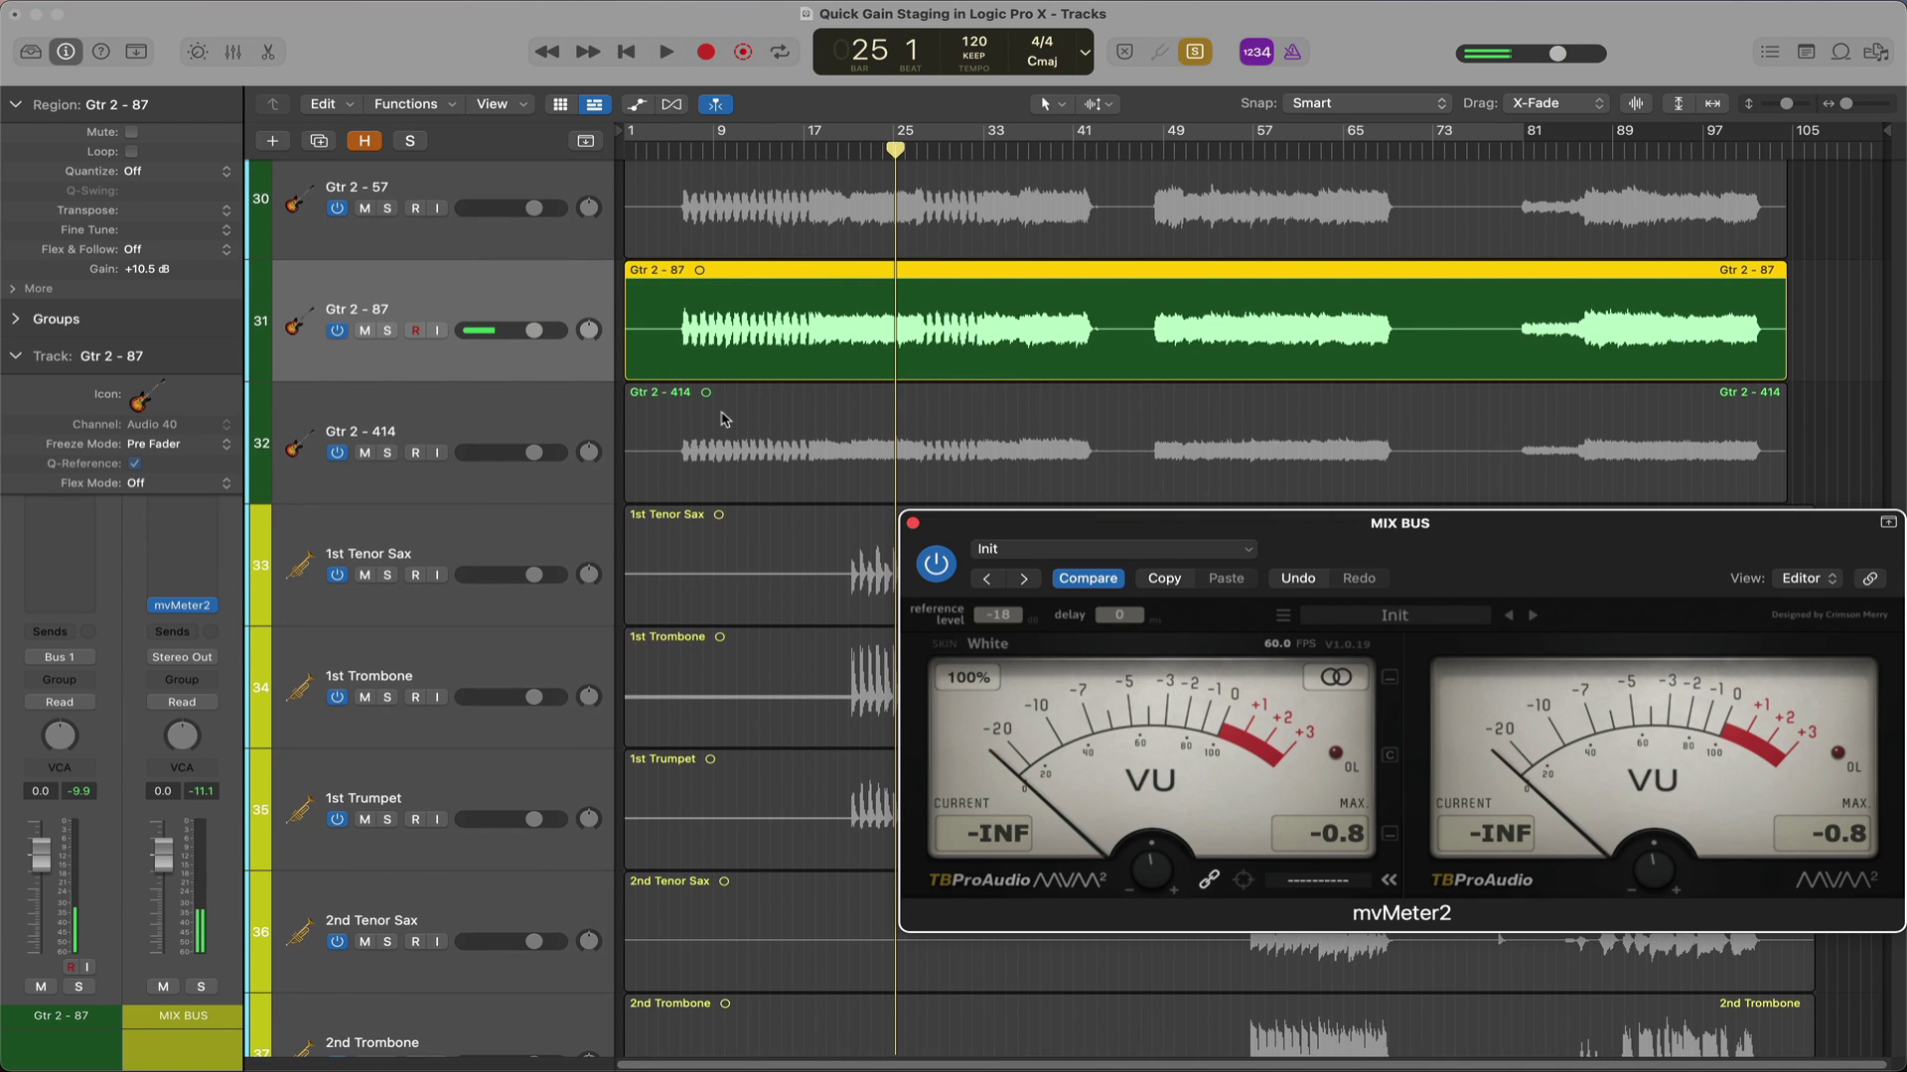
{"action": "key", "text": "space"}
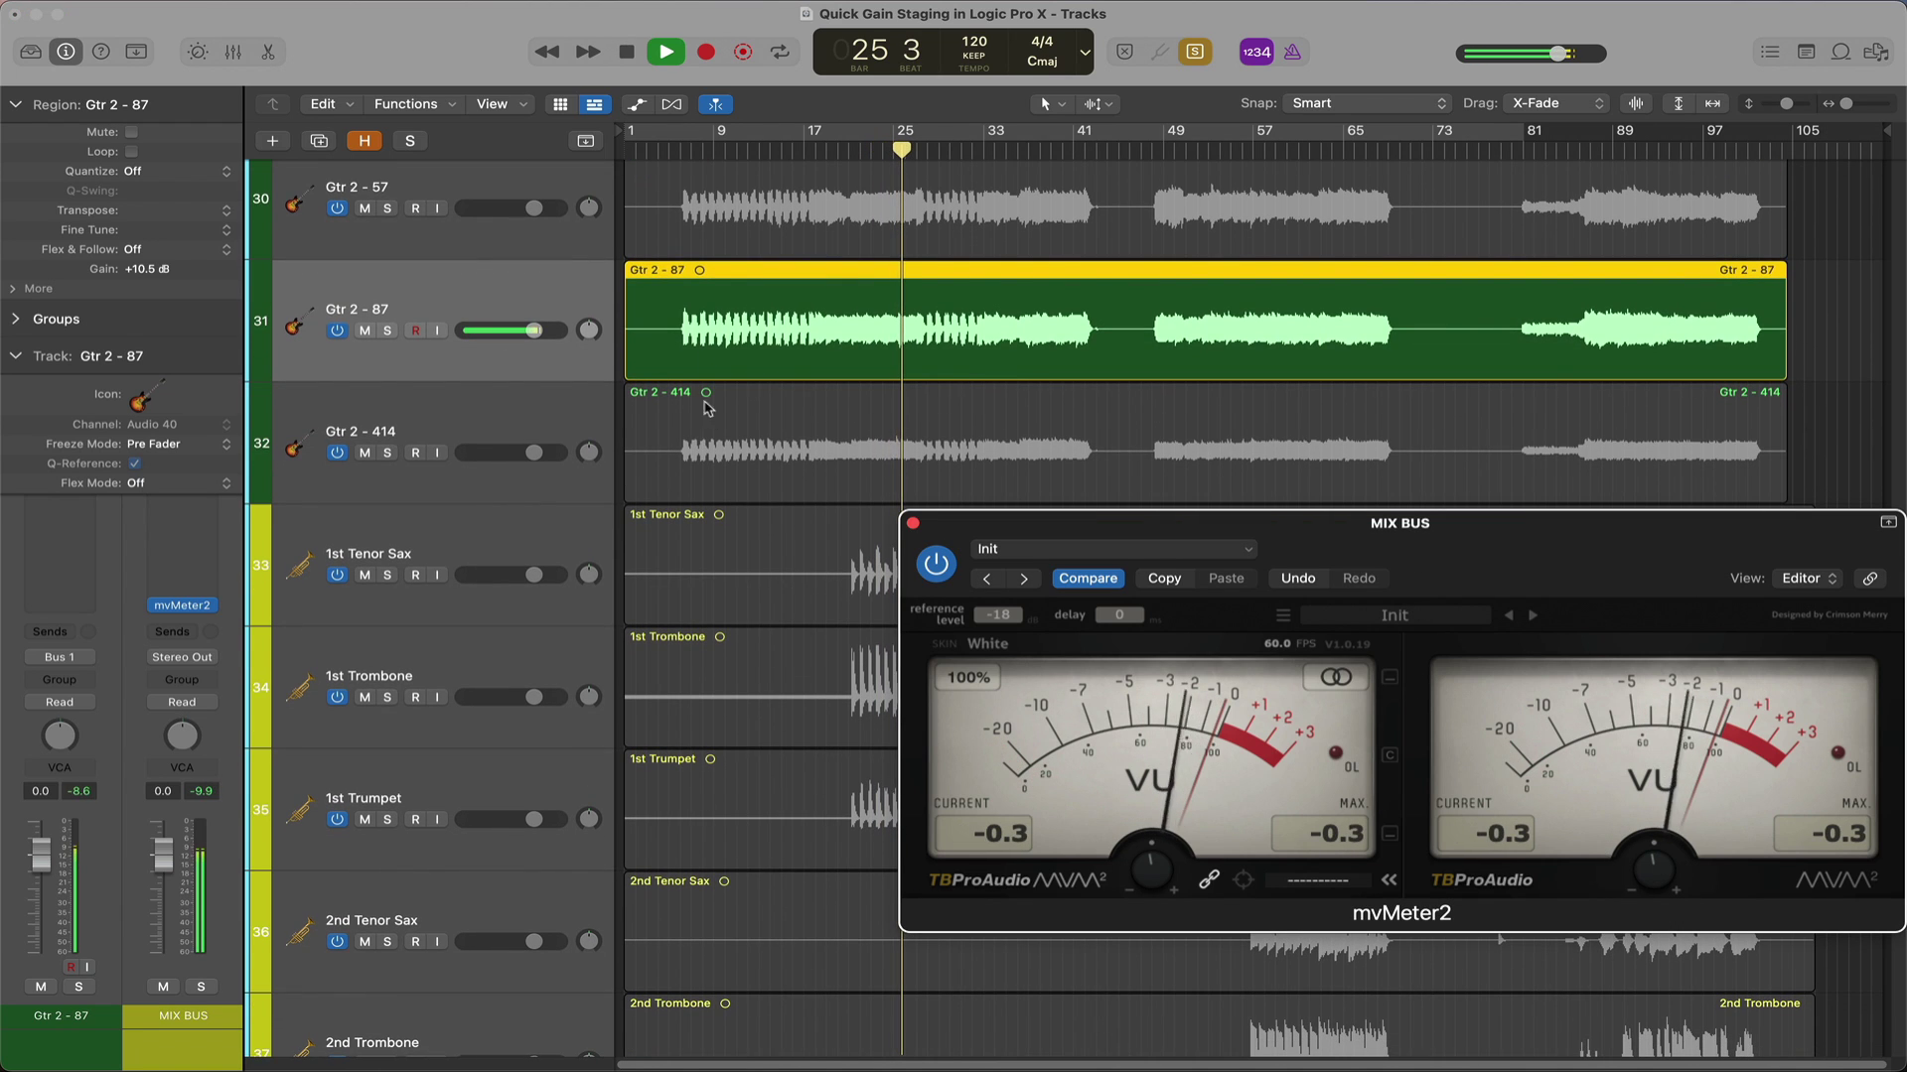
{"action": "key", "text": "space"}
Play Gtr 2 - 414 alone with the meter's maximum readings reset and raise its region gain to +10.0 dB
{"action": "left_click", "coordinate": [725, 419]}
{"action": "left_click", "coordinate": [1326, 832]}
{"action": "key", "text": "space"}
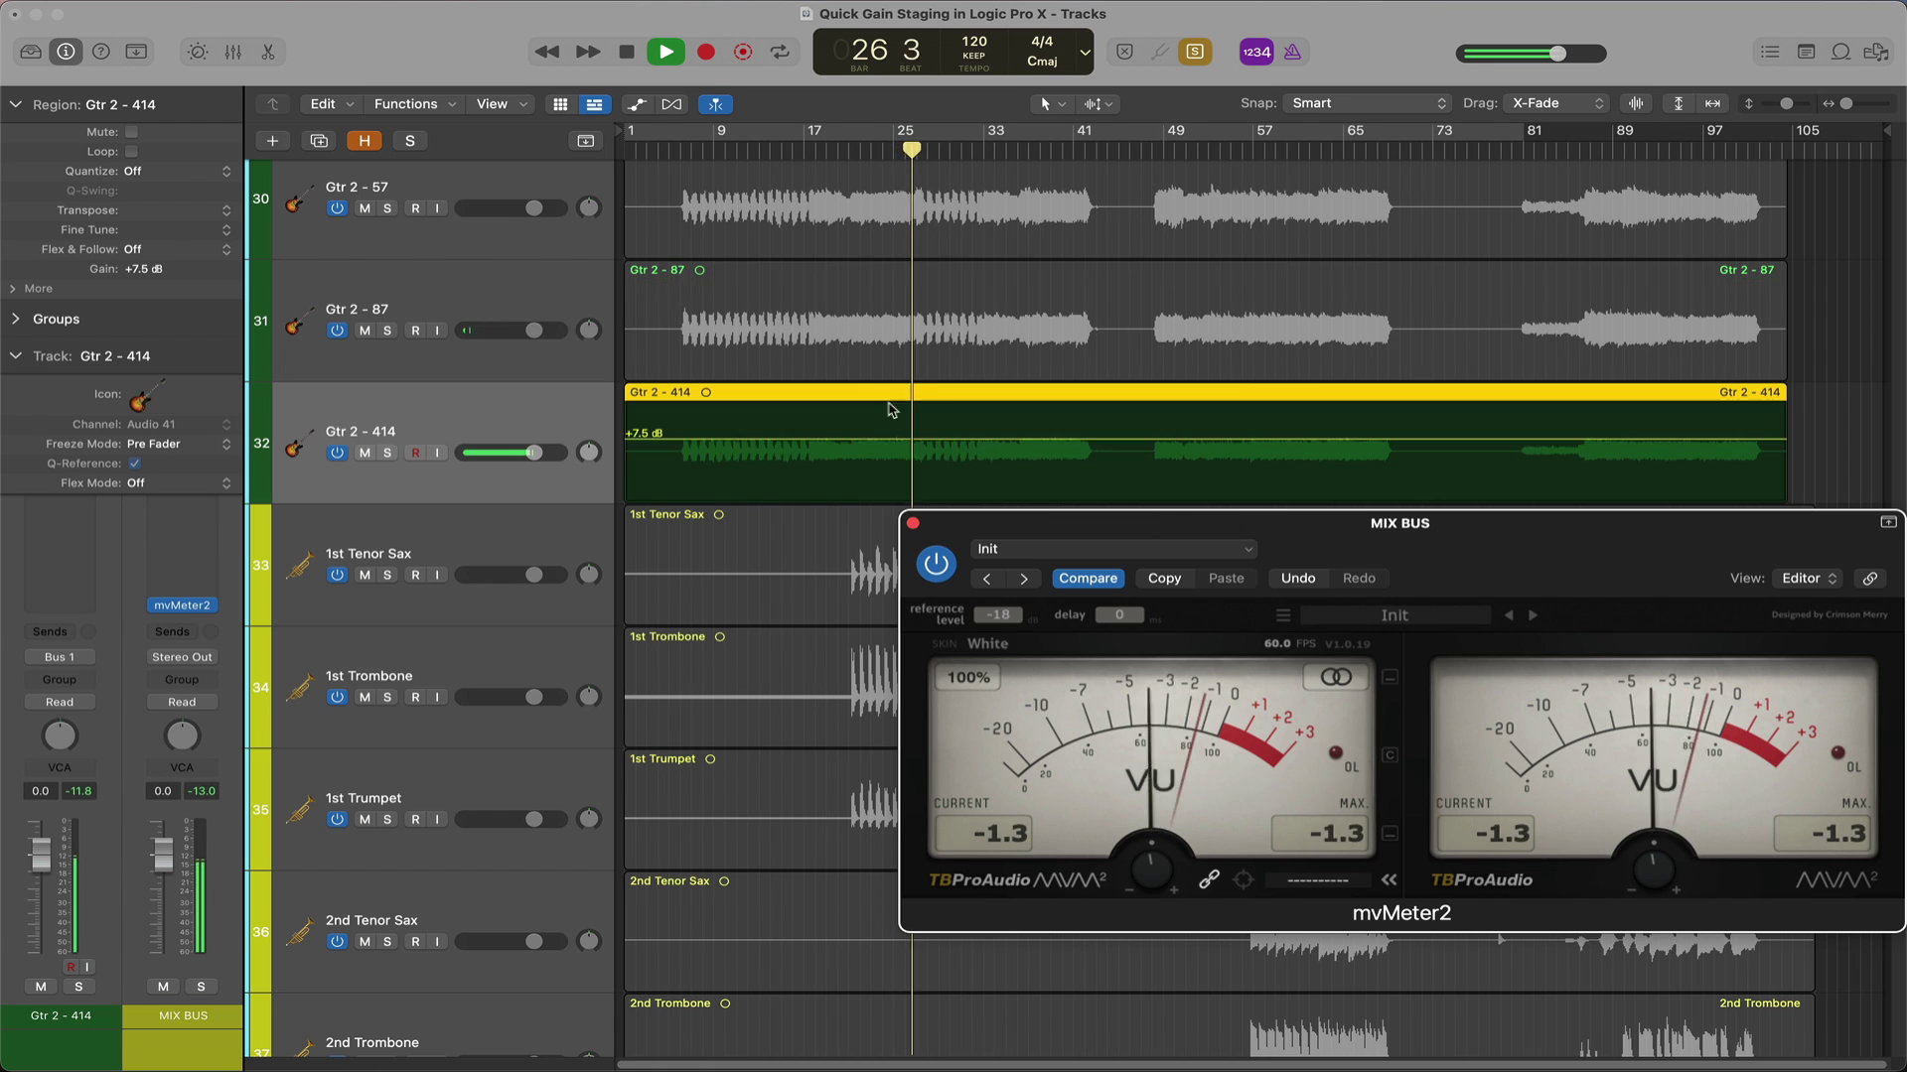
{"action": "left_click_drag", "start_coordinate": [907, 439], "coordinate": [1152, 445]}
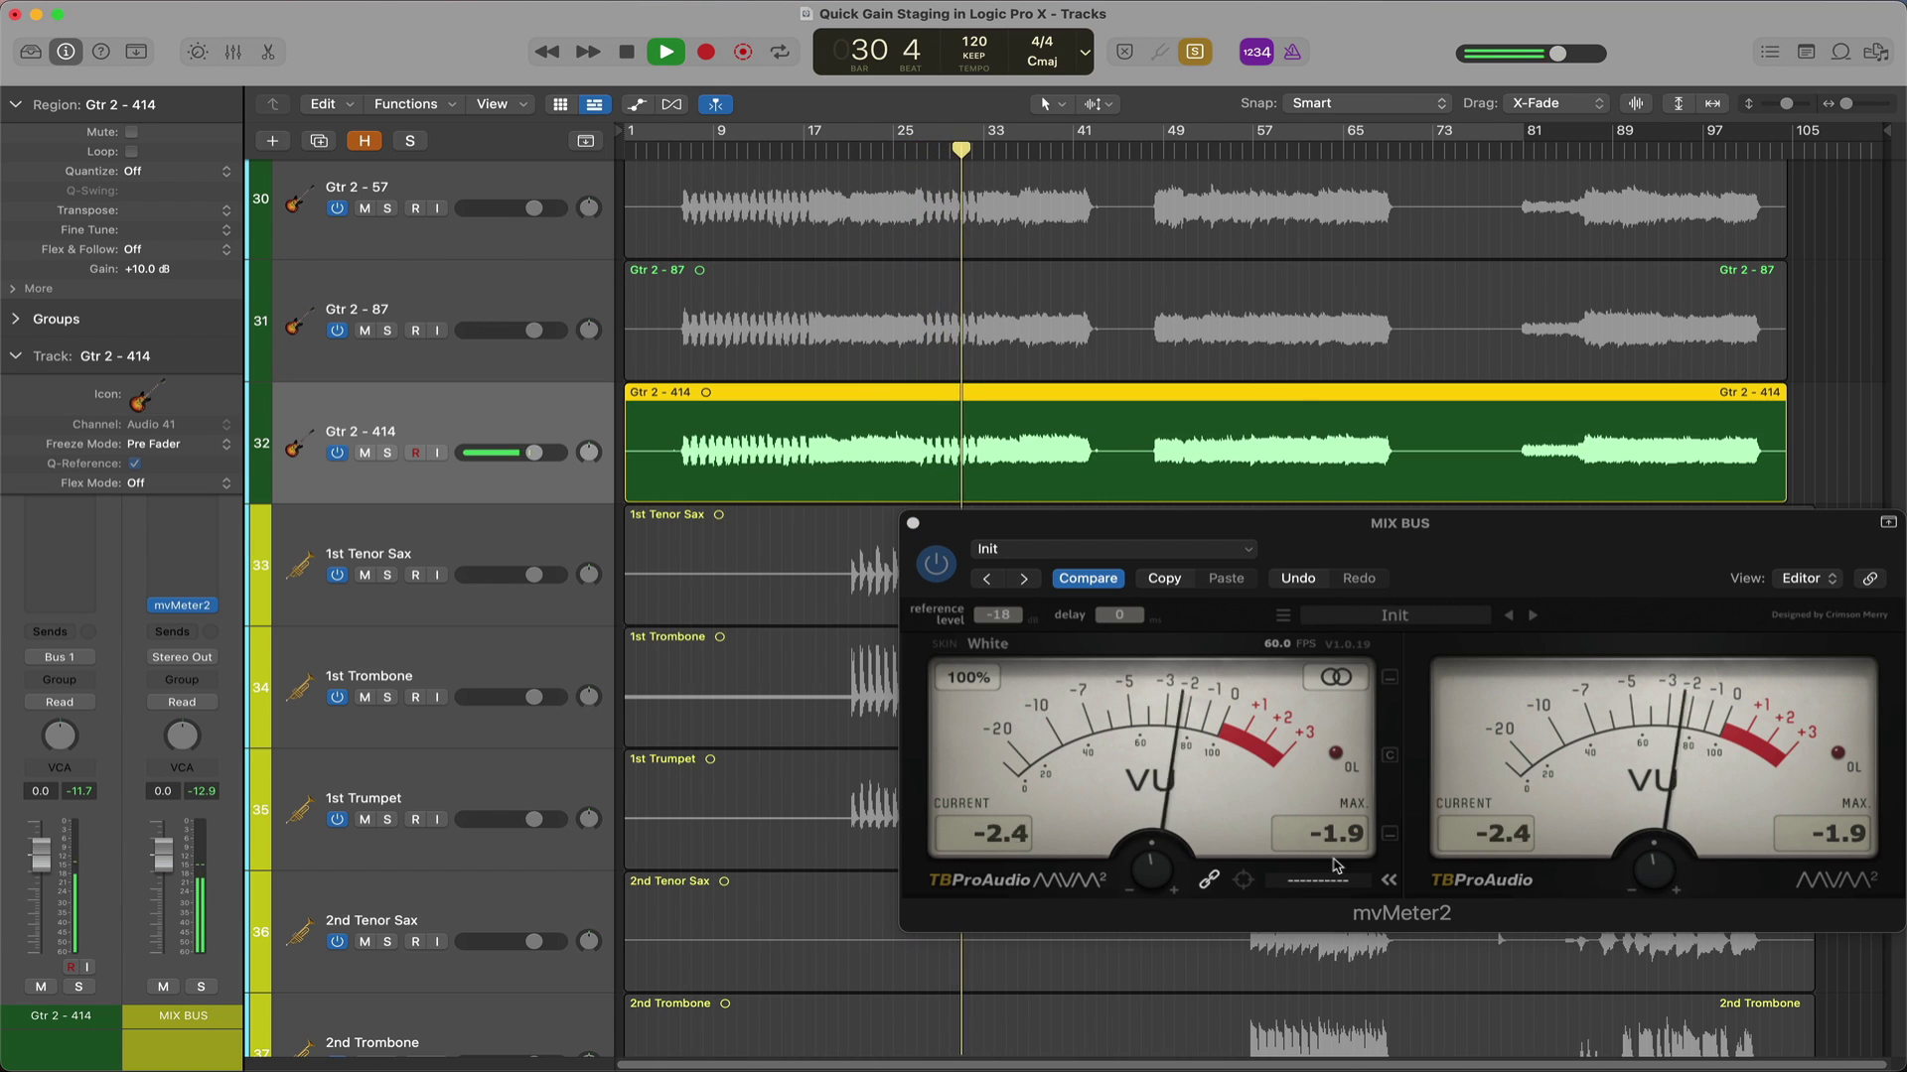
Play the first horn phrase of 1st Tenor Sax alone and check its level on the VU meter
{"action": "left_click", "coordinate": [514, 533]}
{"action": "scroll", "coordinate": [513, 534], "scroll_direction": "down", "scroll_amount": 2}
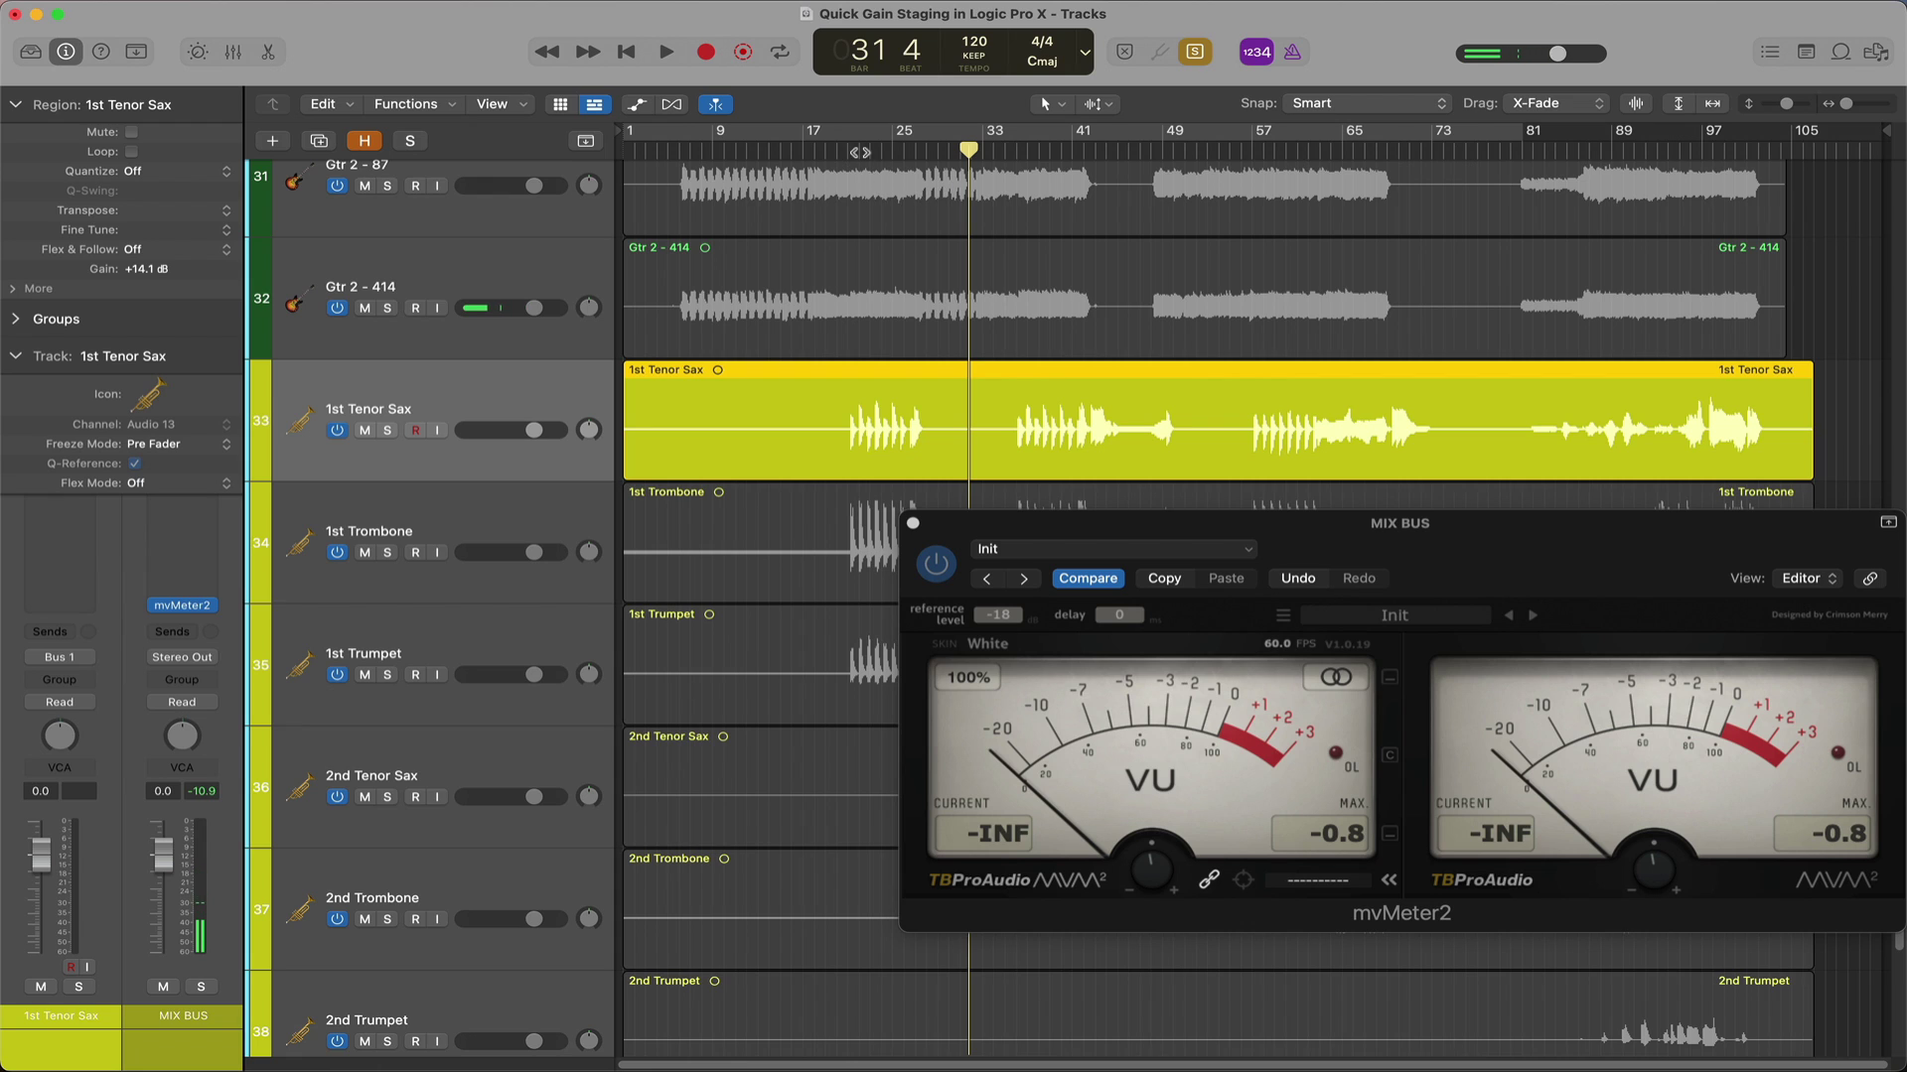
{"action": "key", "text": "space"}
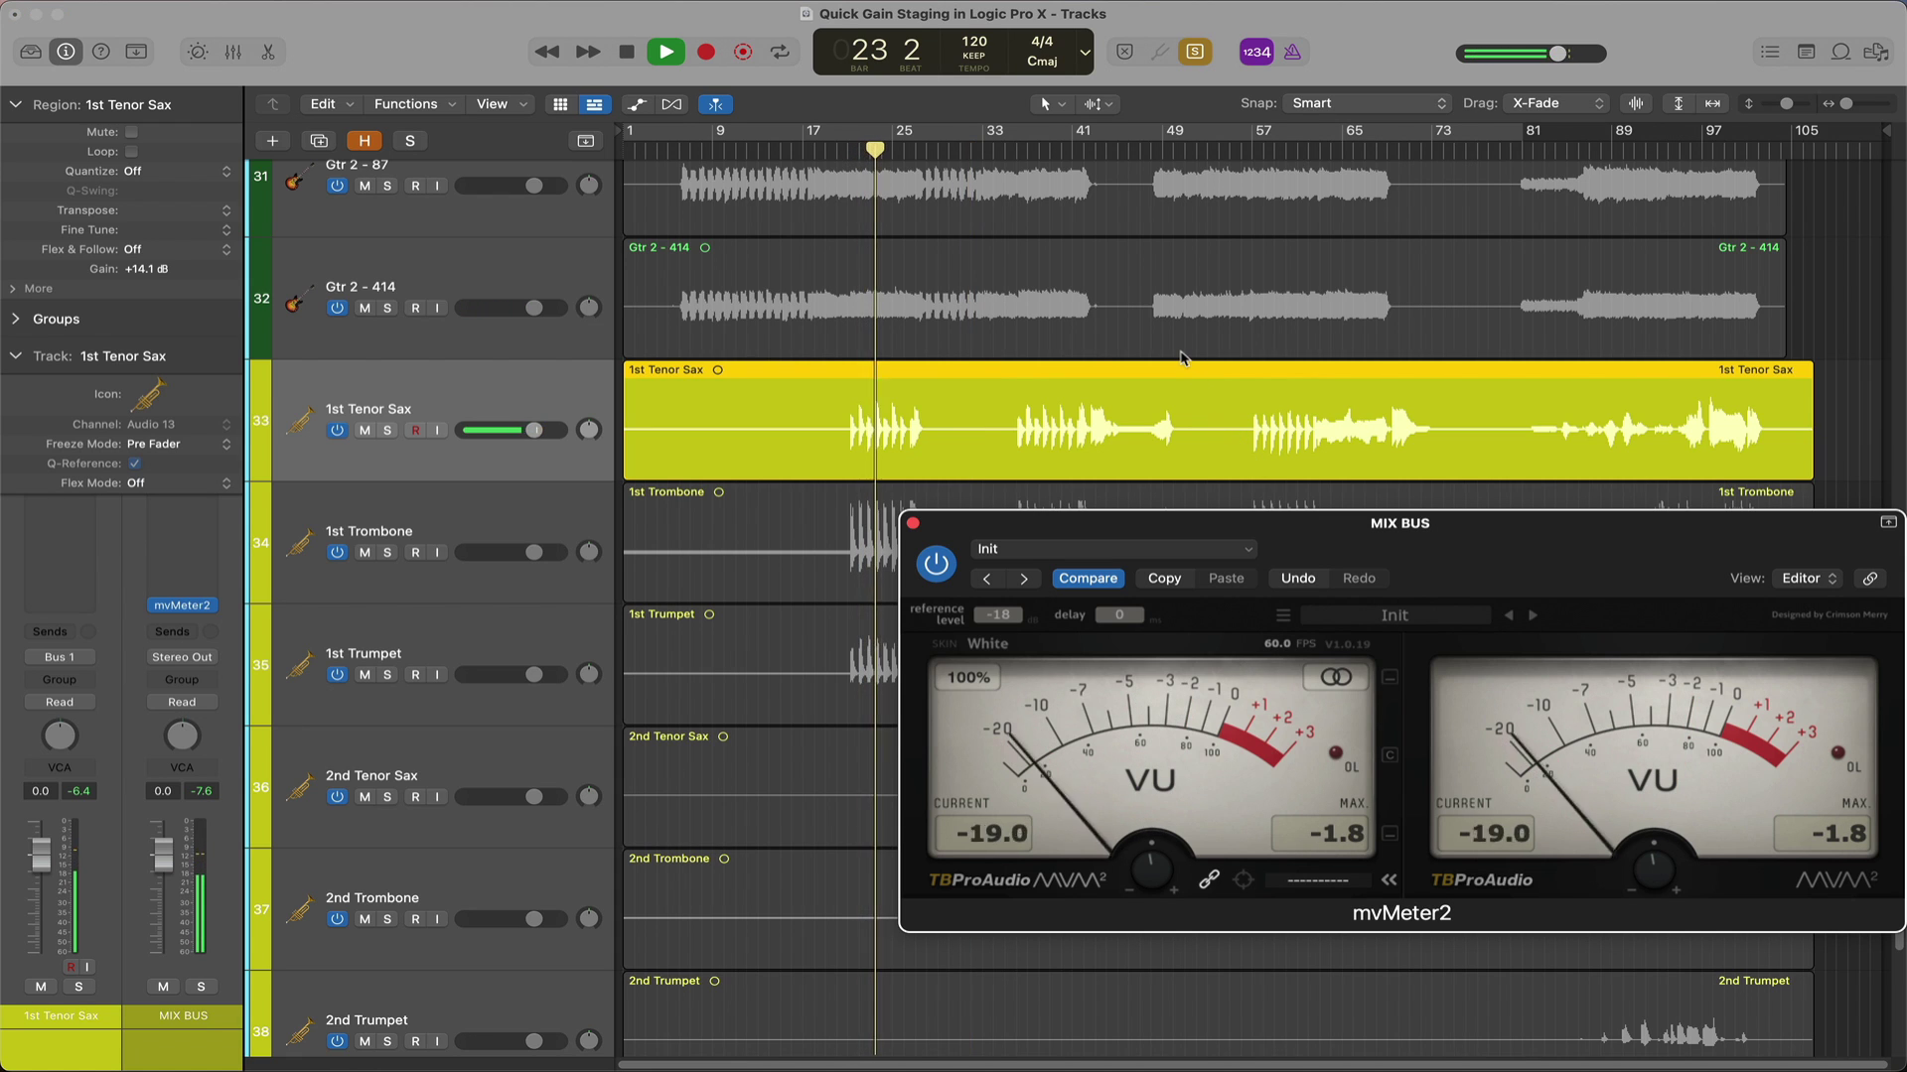
{"action": "key", "text": "space"}
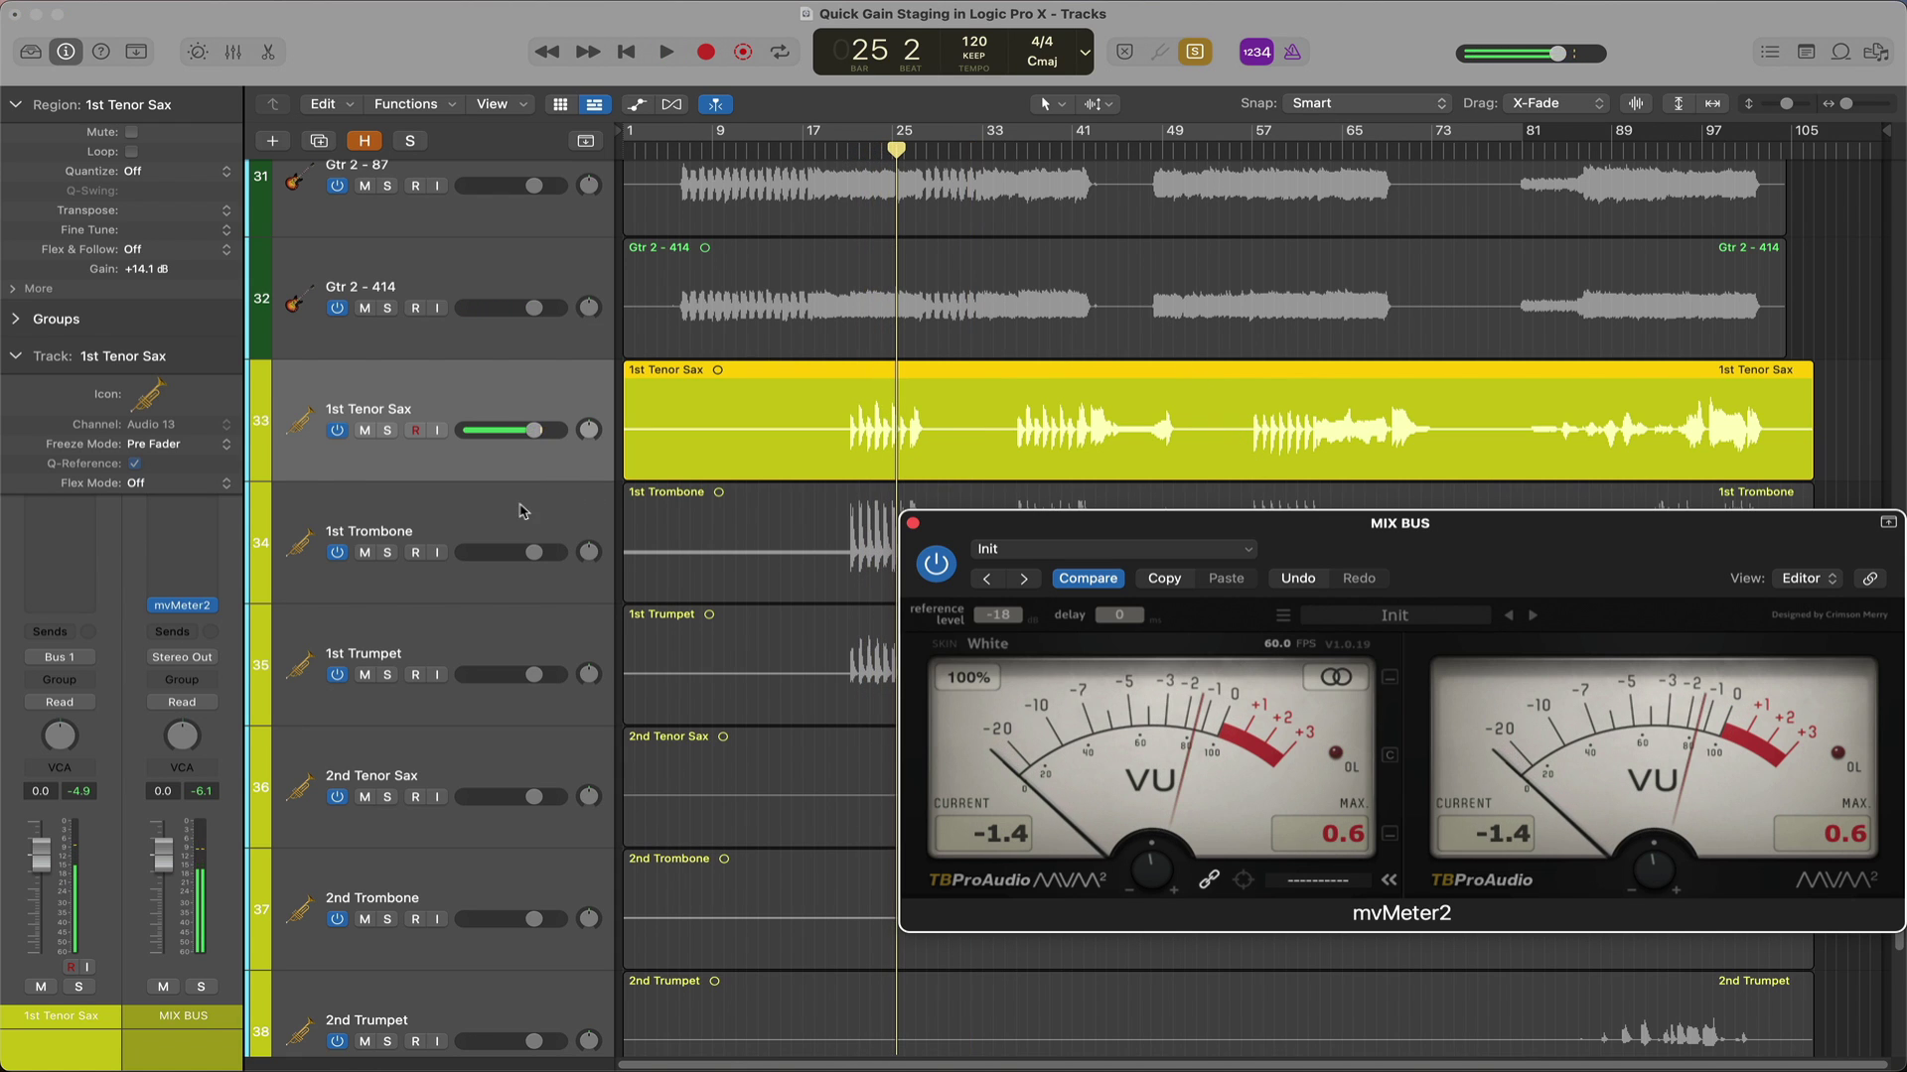
Play 1st Trombone alone from about bar 21 and check its channel peak and VU meter levels
{"action": "left_click", "coordinate": [523, 511]}
{"action": "scroll", "coordinate": [523, 511], "scroll_direction": "down", "scroll_amount": 2}
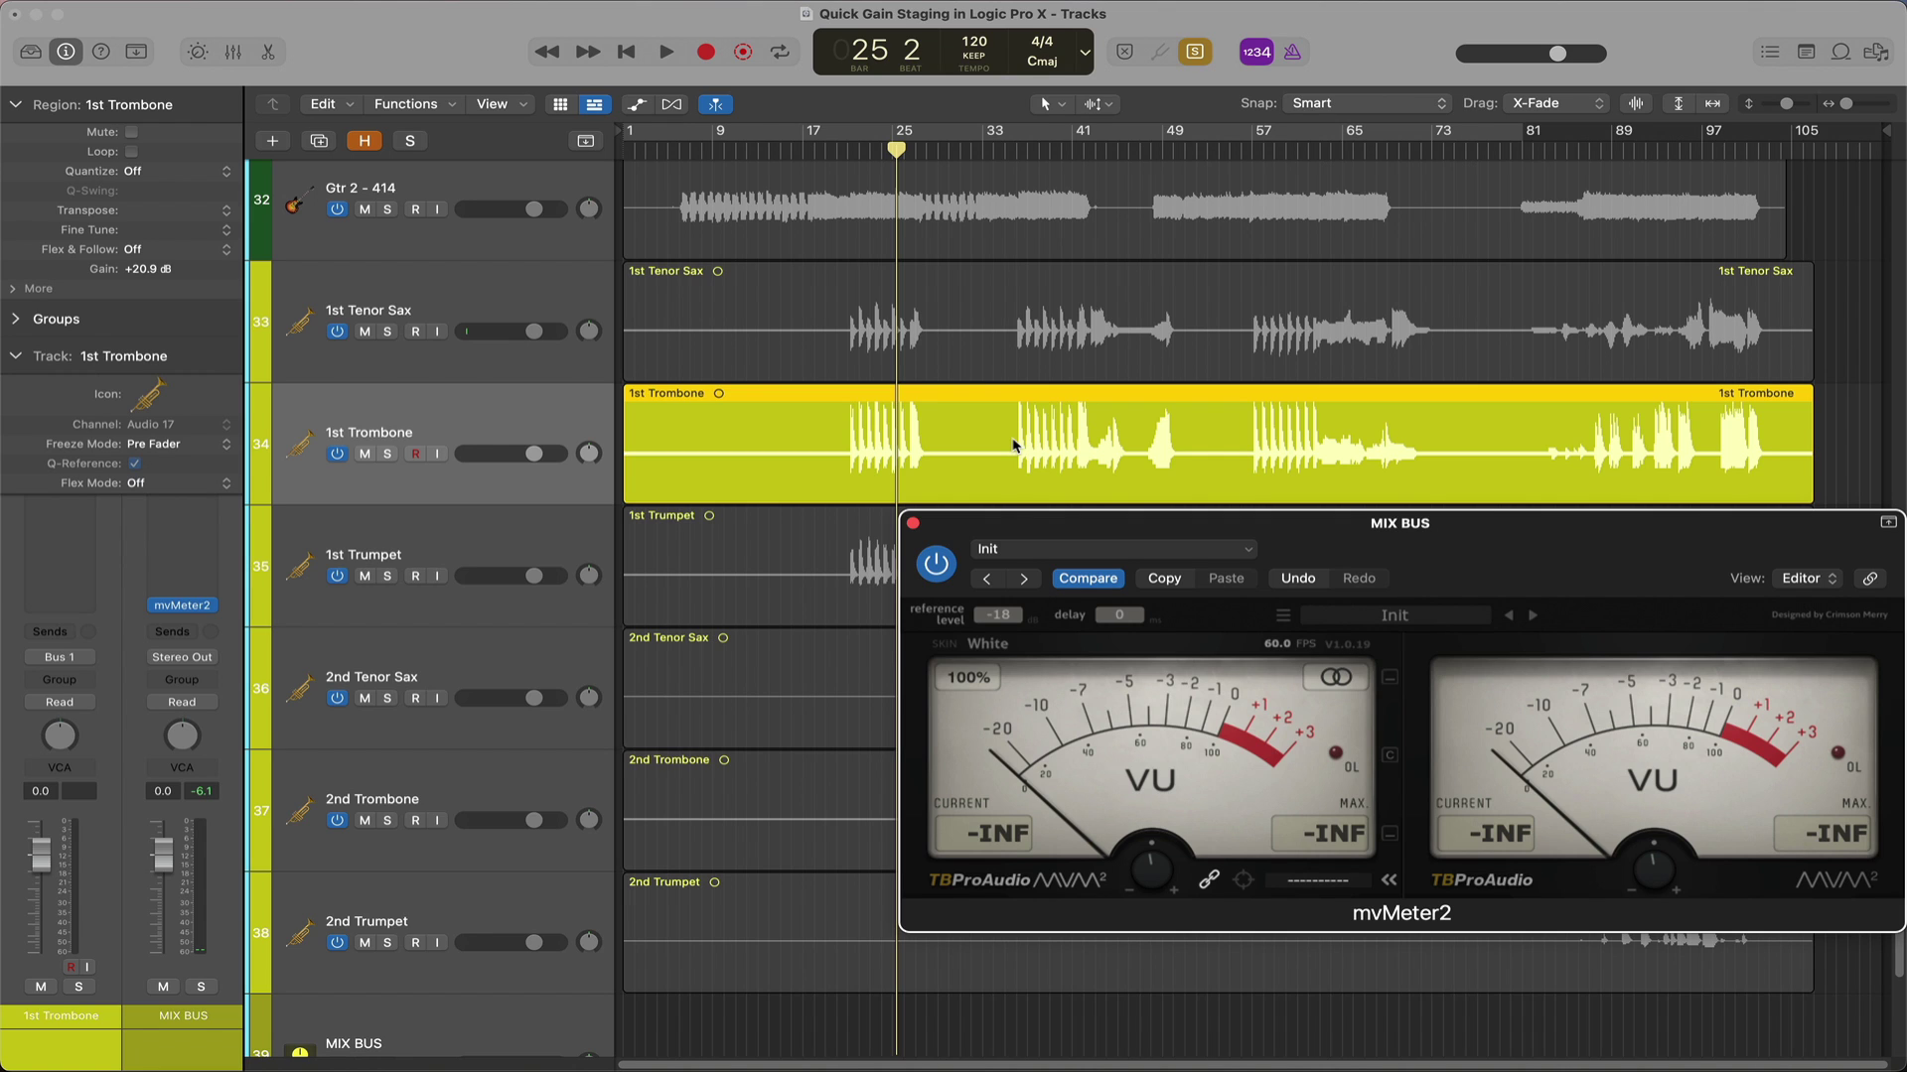
{"action": "left_click", "coordinate": [854, 151]}
{"action": "key", "text": "space"}
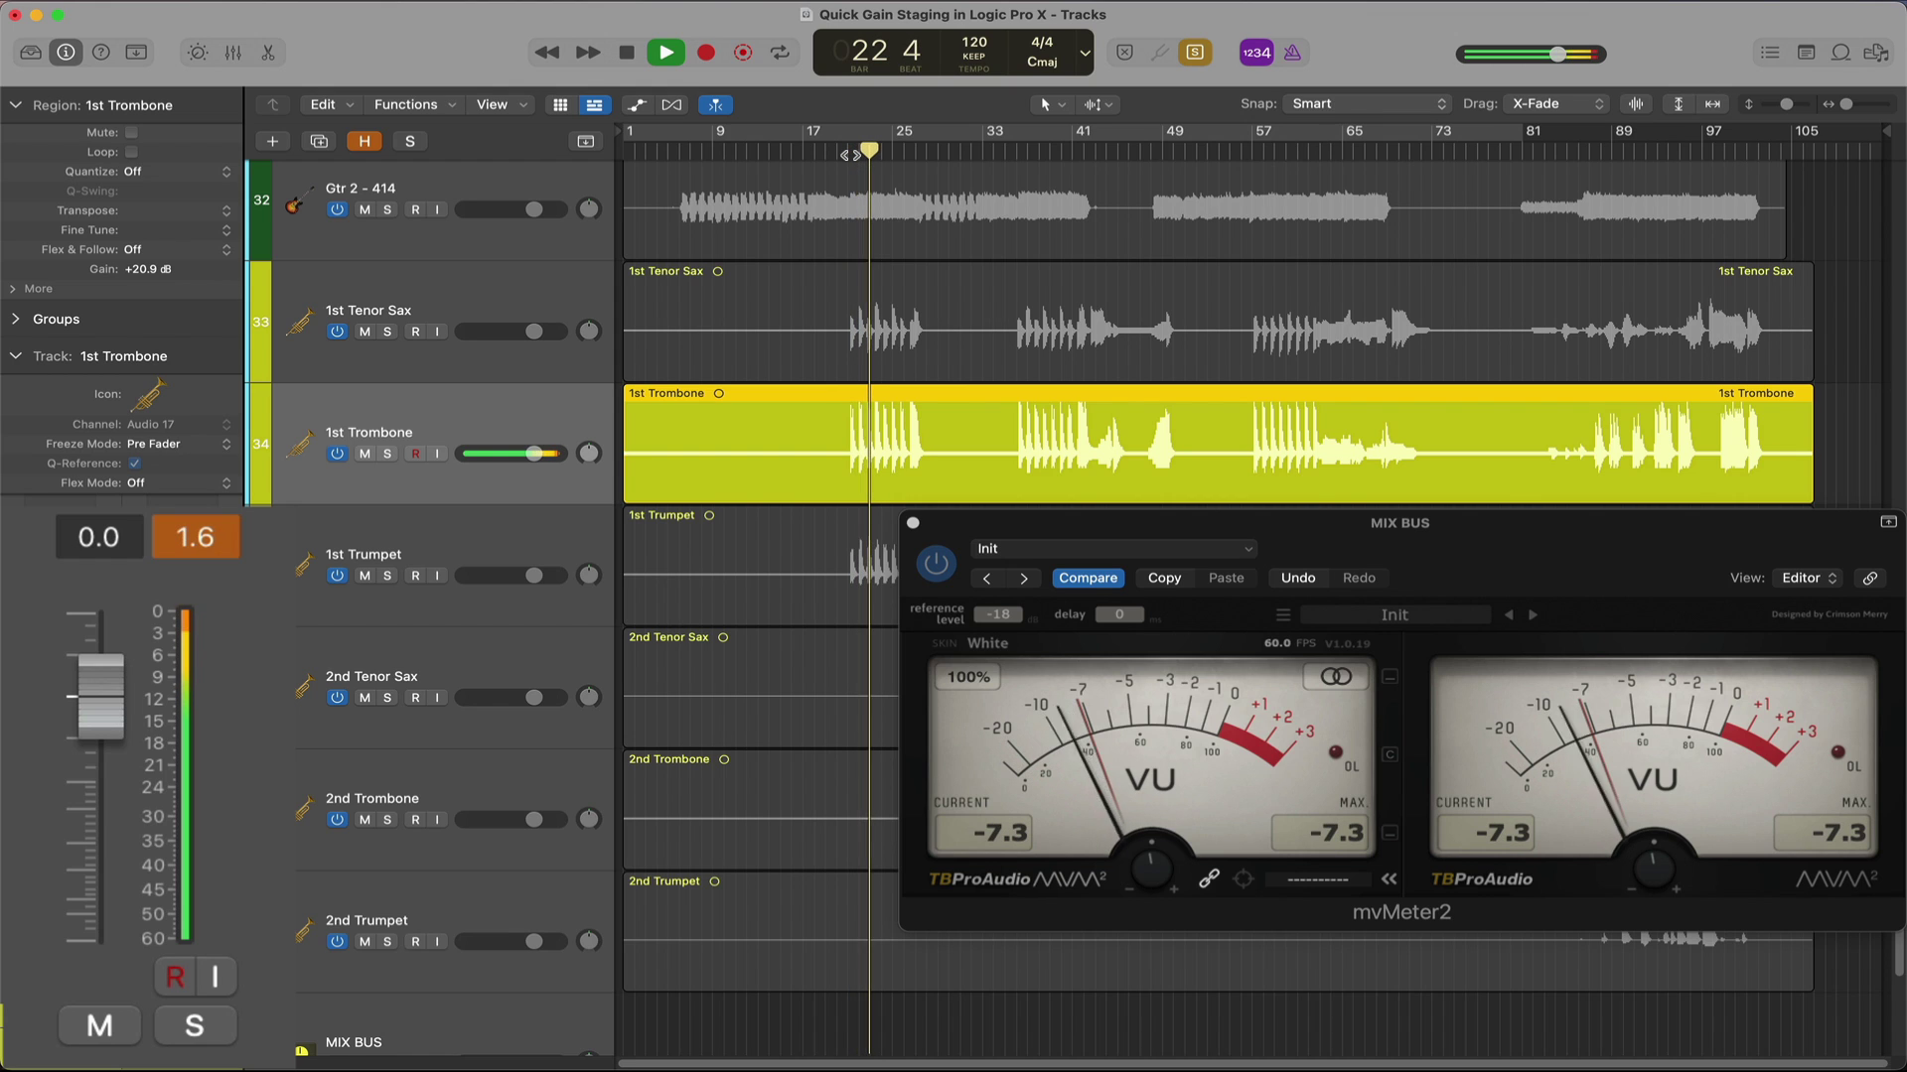
{"action": "key", "text": "space"}
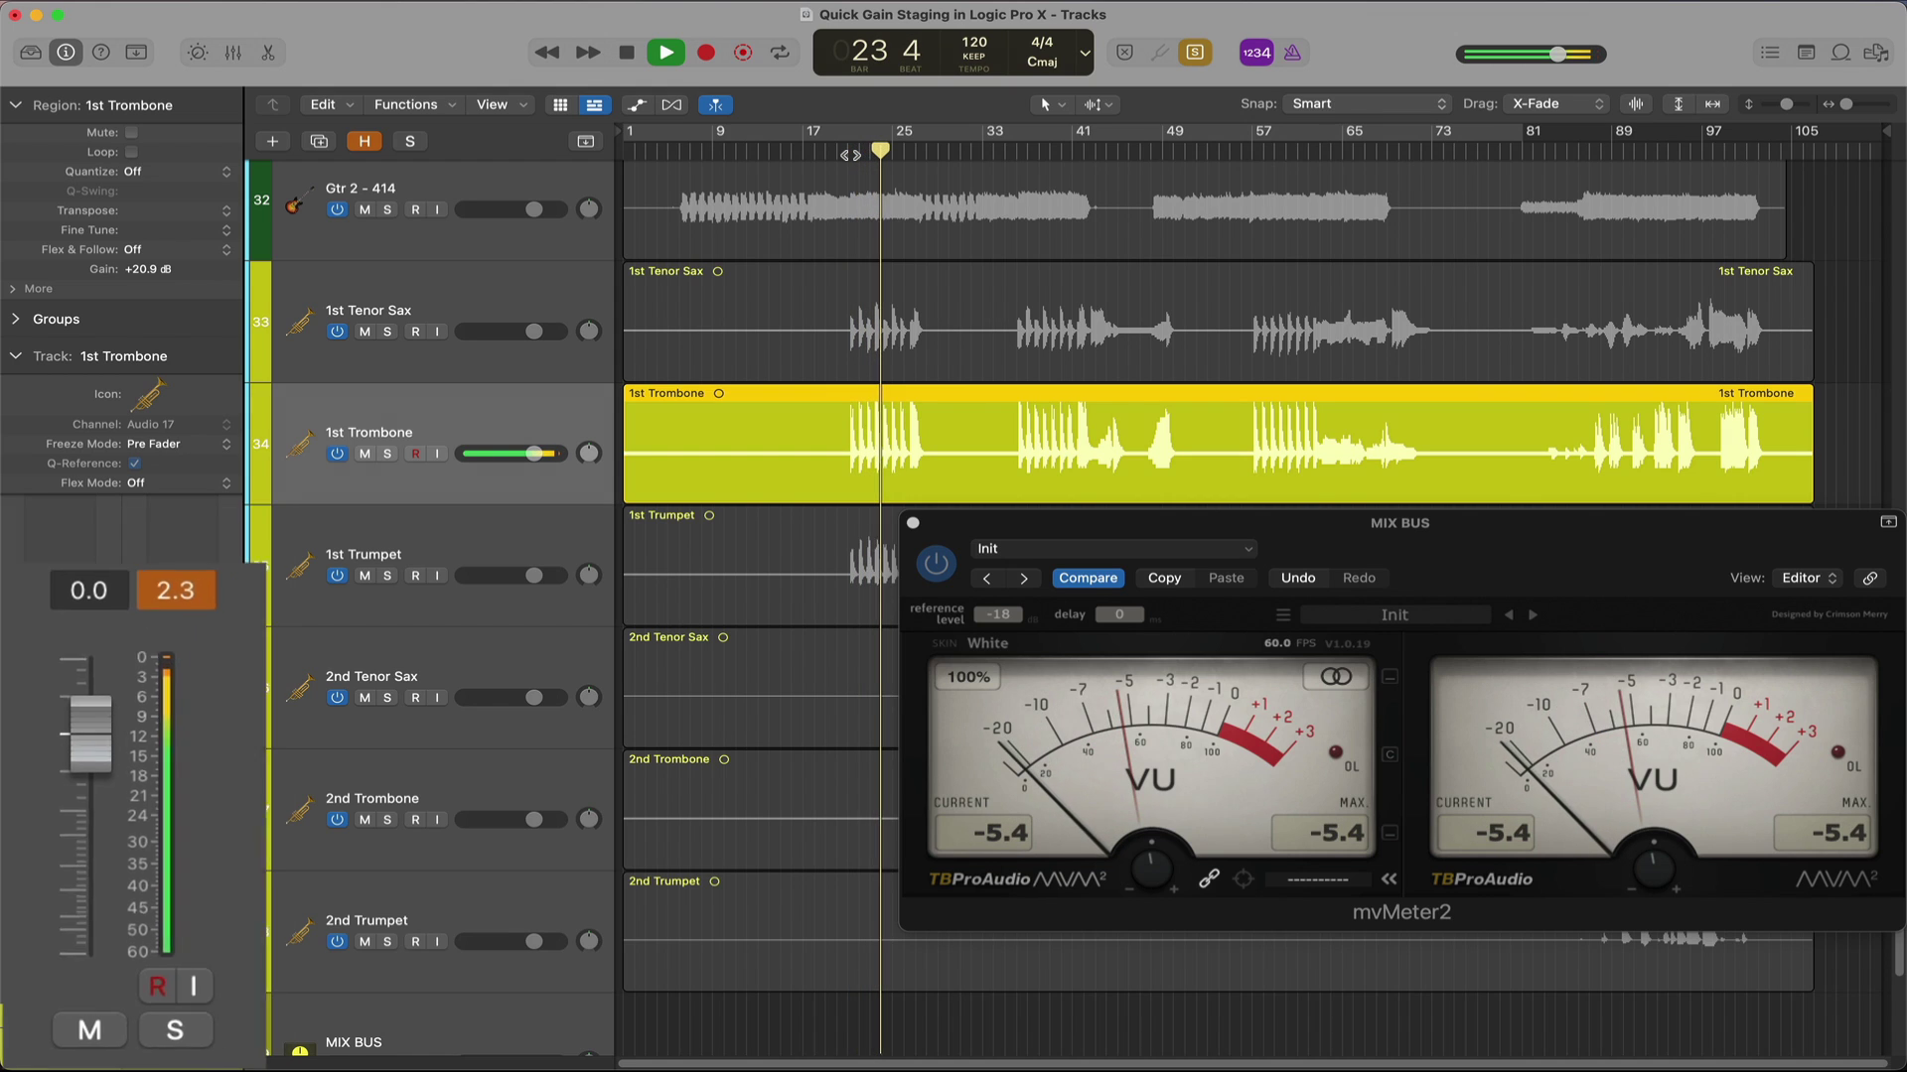
Lower the 1st Trombone region gain to +18.0 dB, reset the meter's maximum readings, and replay it from about bar 21
{"action": "mouse_move", "coordinate": [925, 415]}
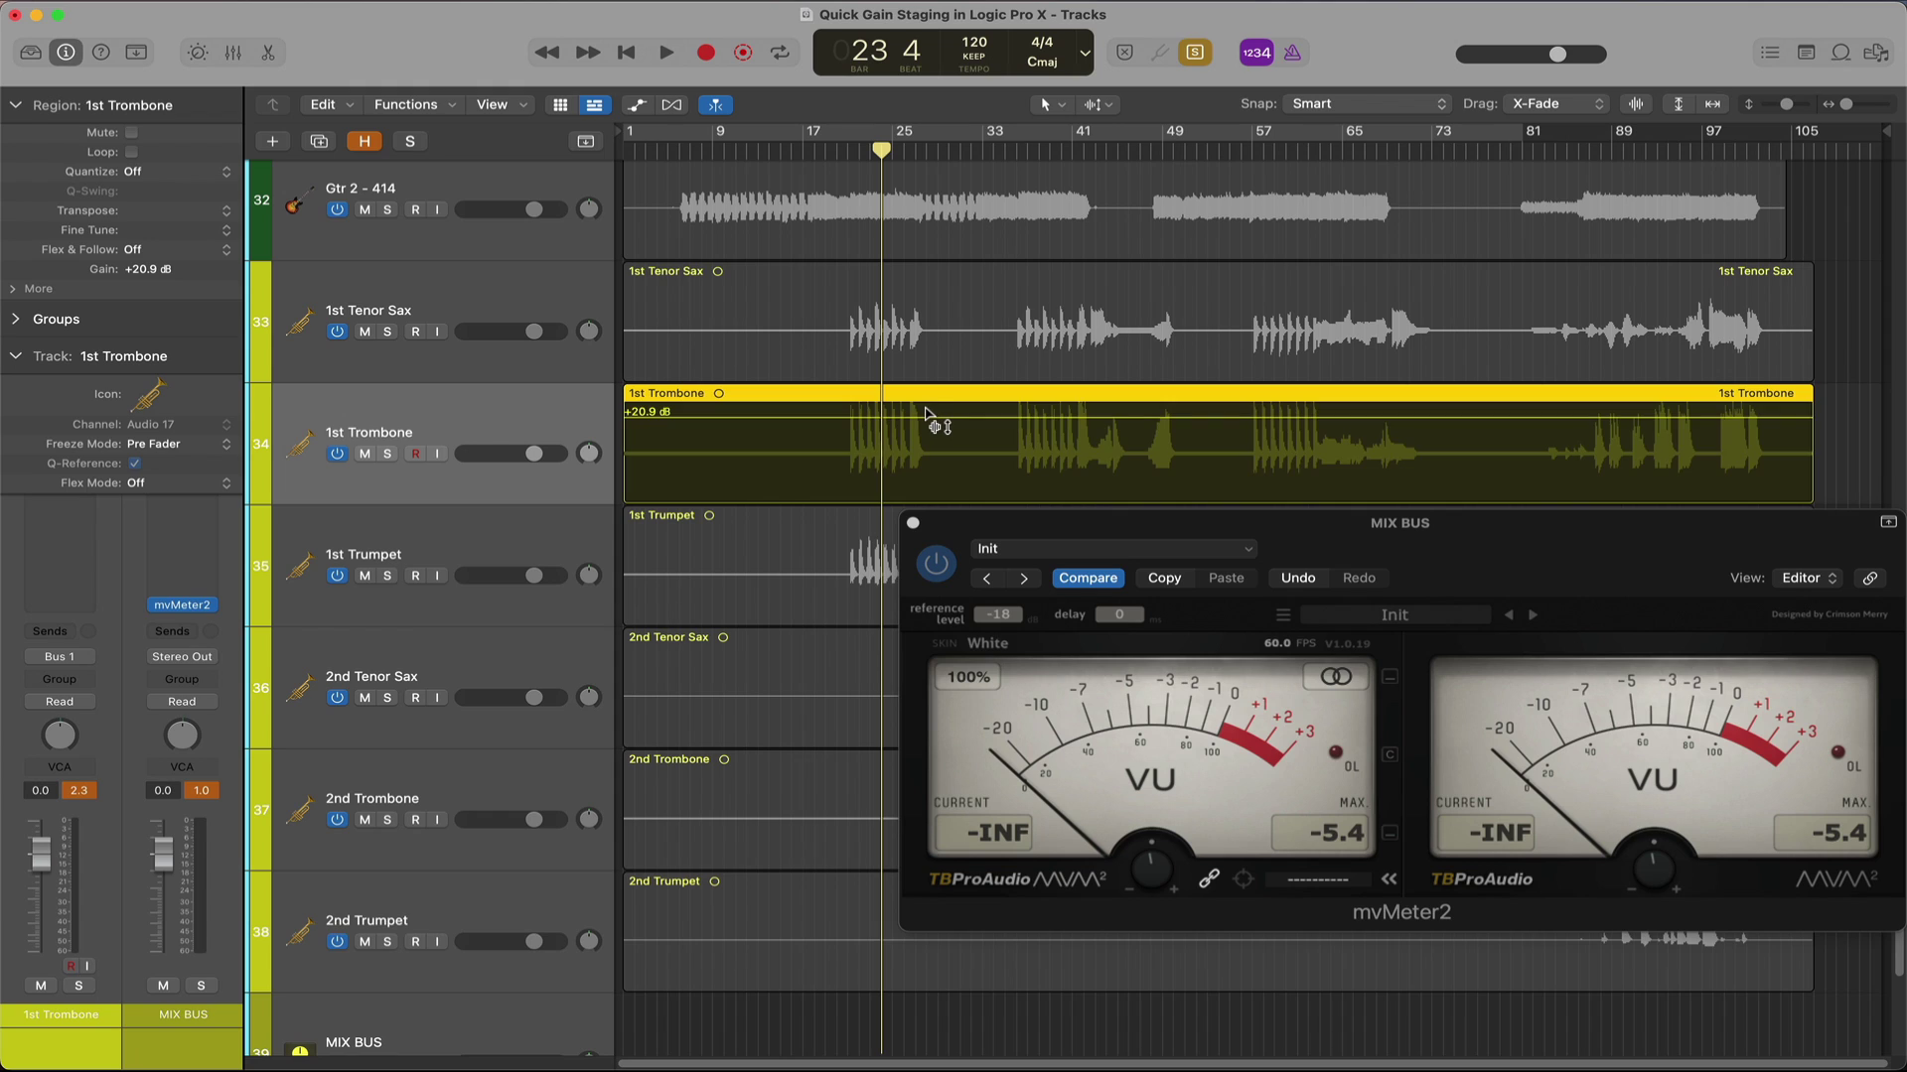
{"action": "left_click_drag", "start_coordinate": [925, 415], "coordinate": [939, 444]}
{"action": "left_click", "coordinate": [1350, 842]}
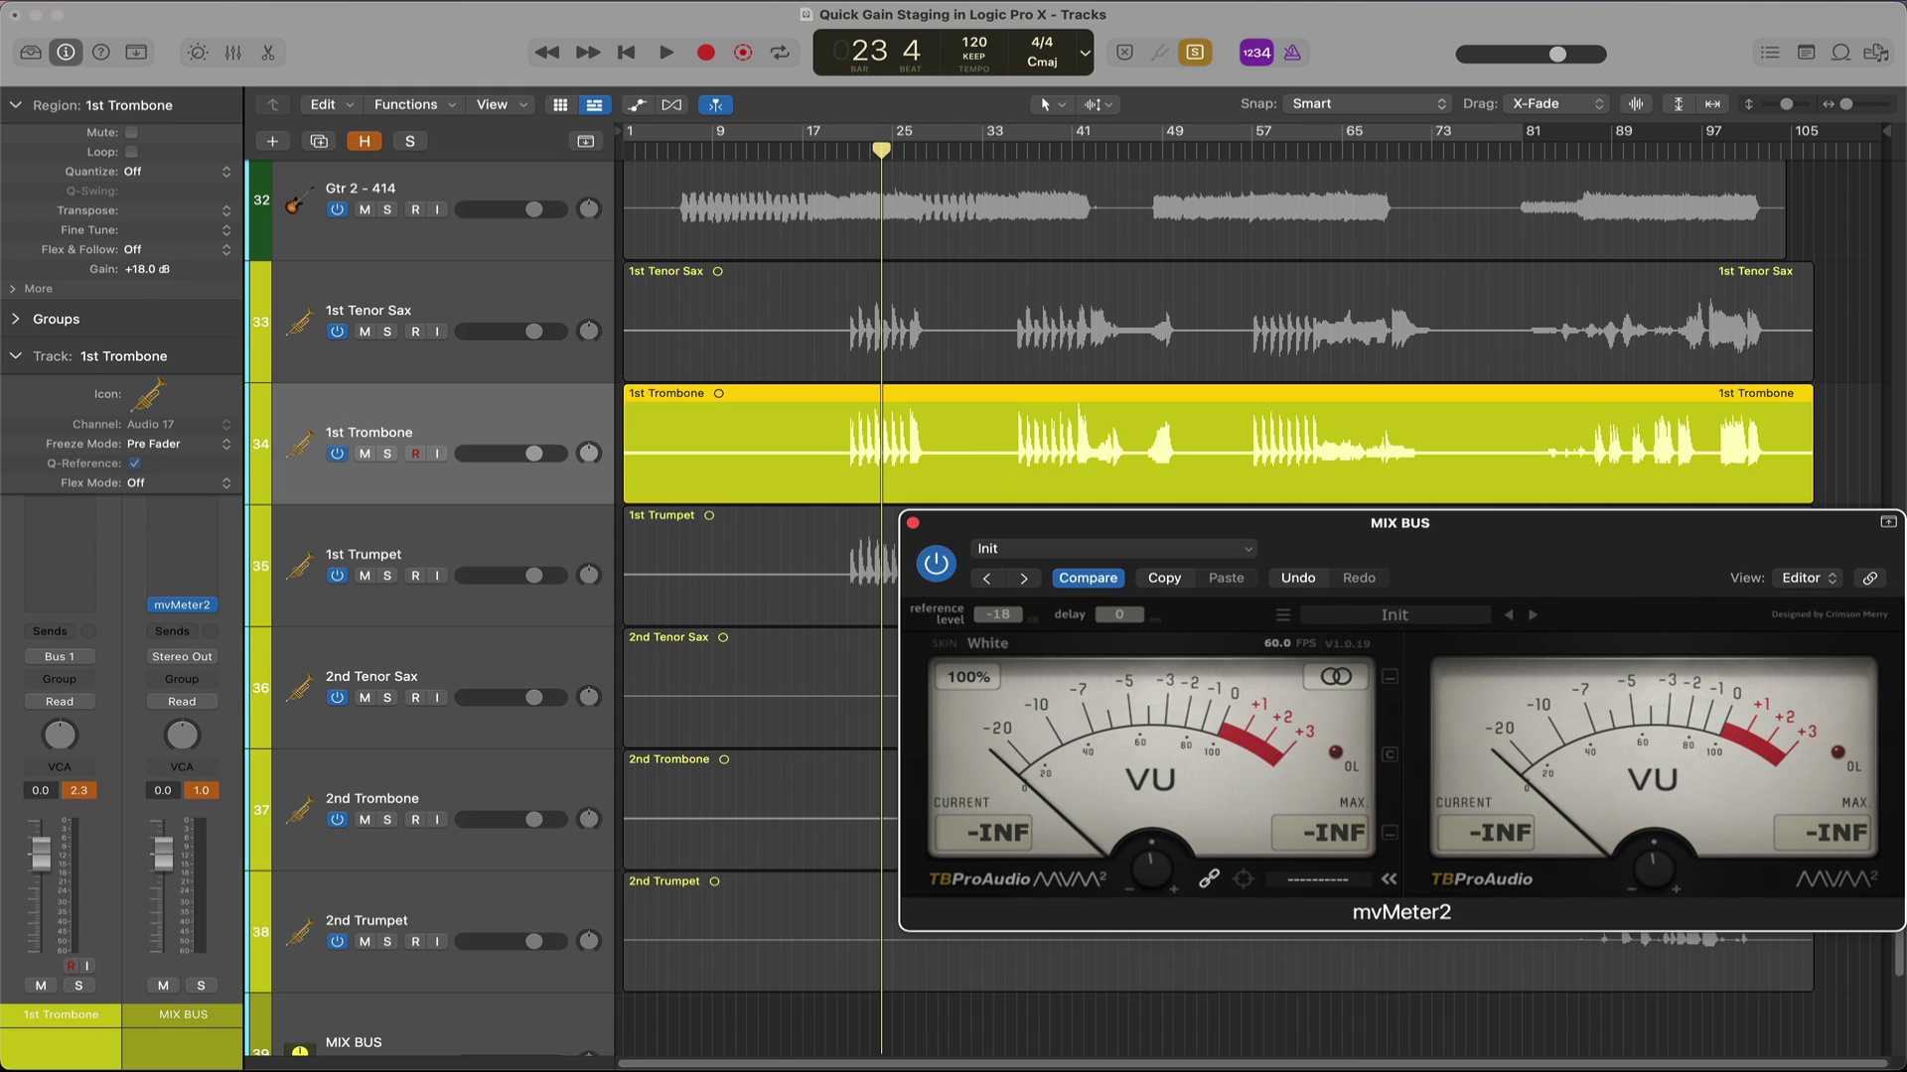
{"action": "left_click", "coordinate": [859, 151]}
{"action": "key", "text": "space"}
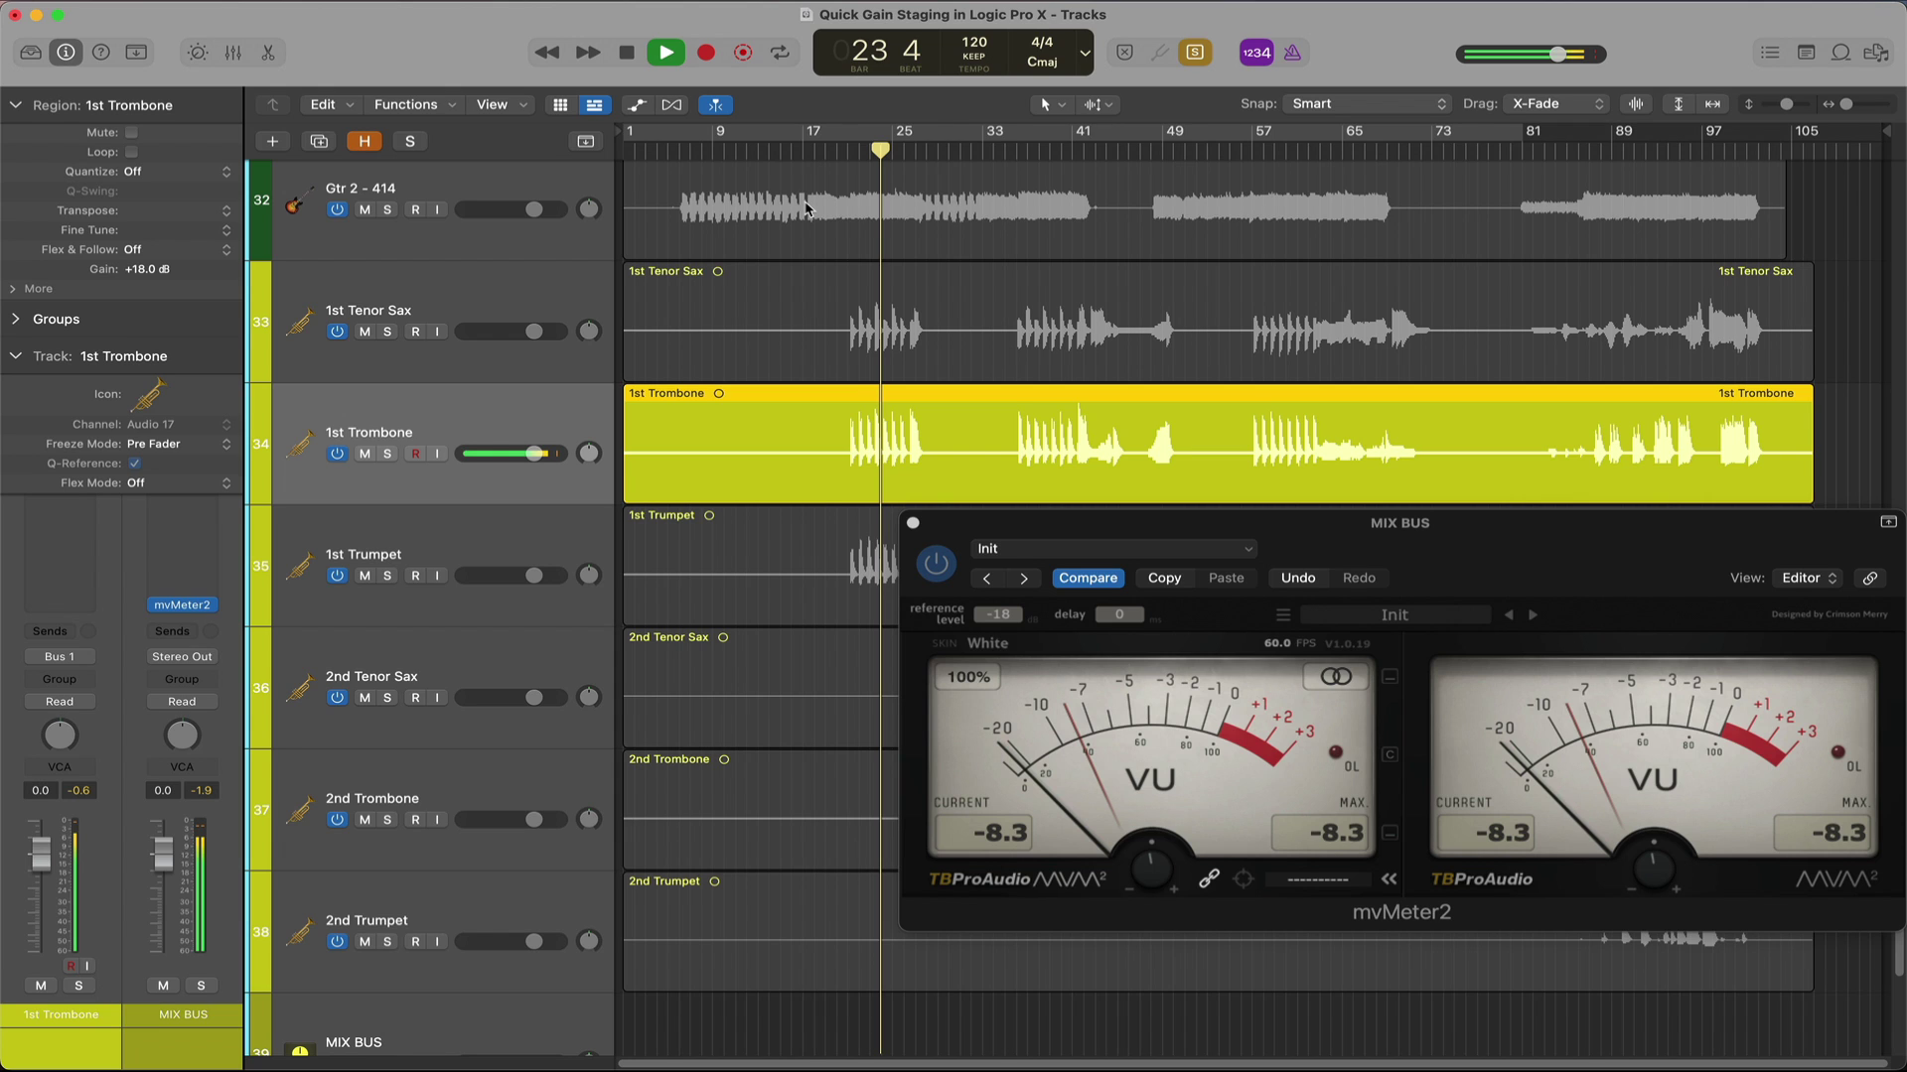
Play 1st Trumpet alone and check its level on the VU meter
{"action": "scroll", "coordinate": [807, 209], "scroll_direction": "down", "scroll_amount": 2}
{"action": "key", "text": "Down"}
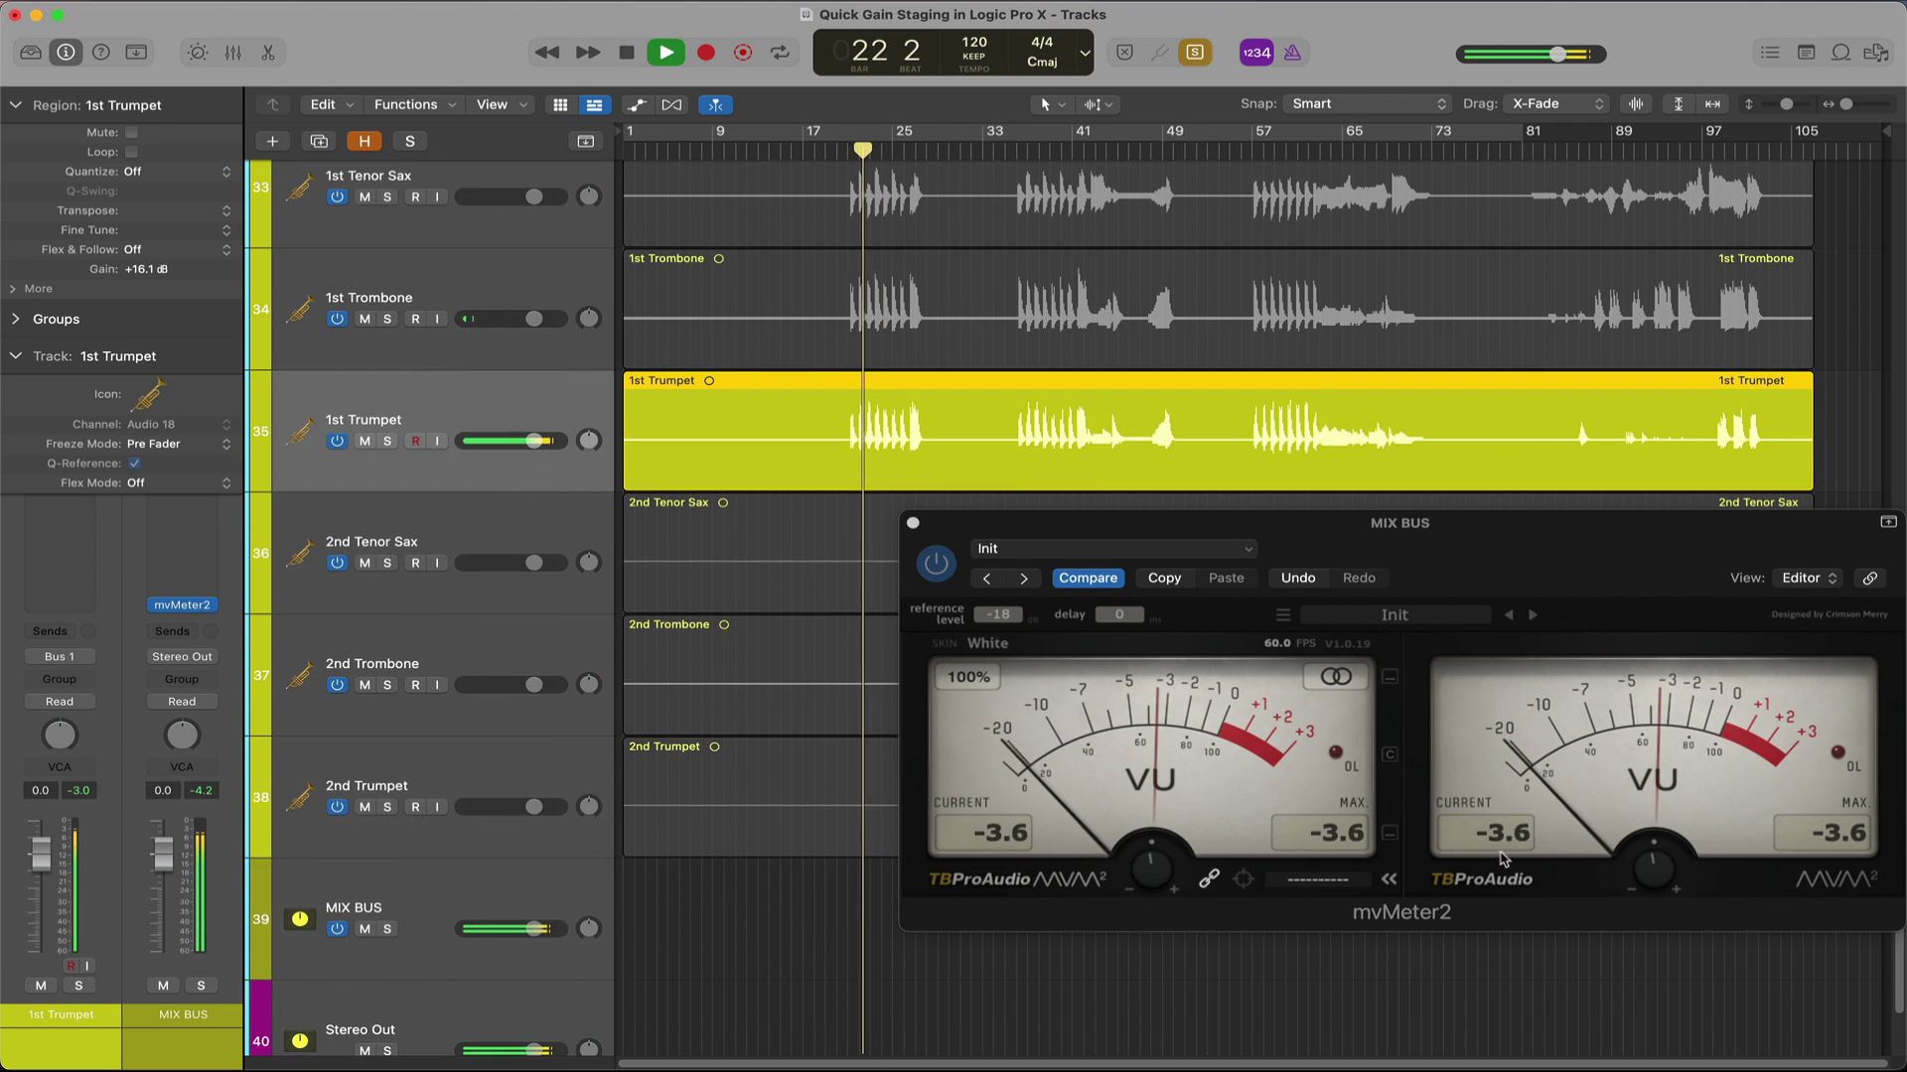
{"action": "left_click", "coordinate": [1504, 860]}
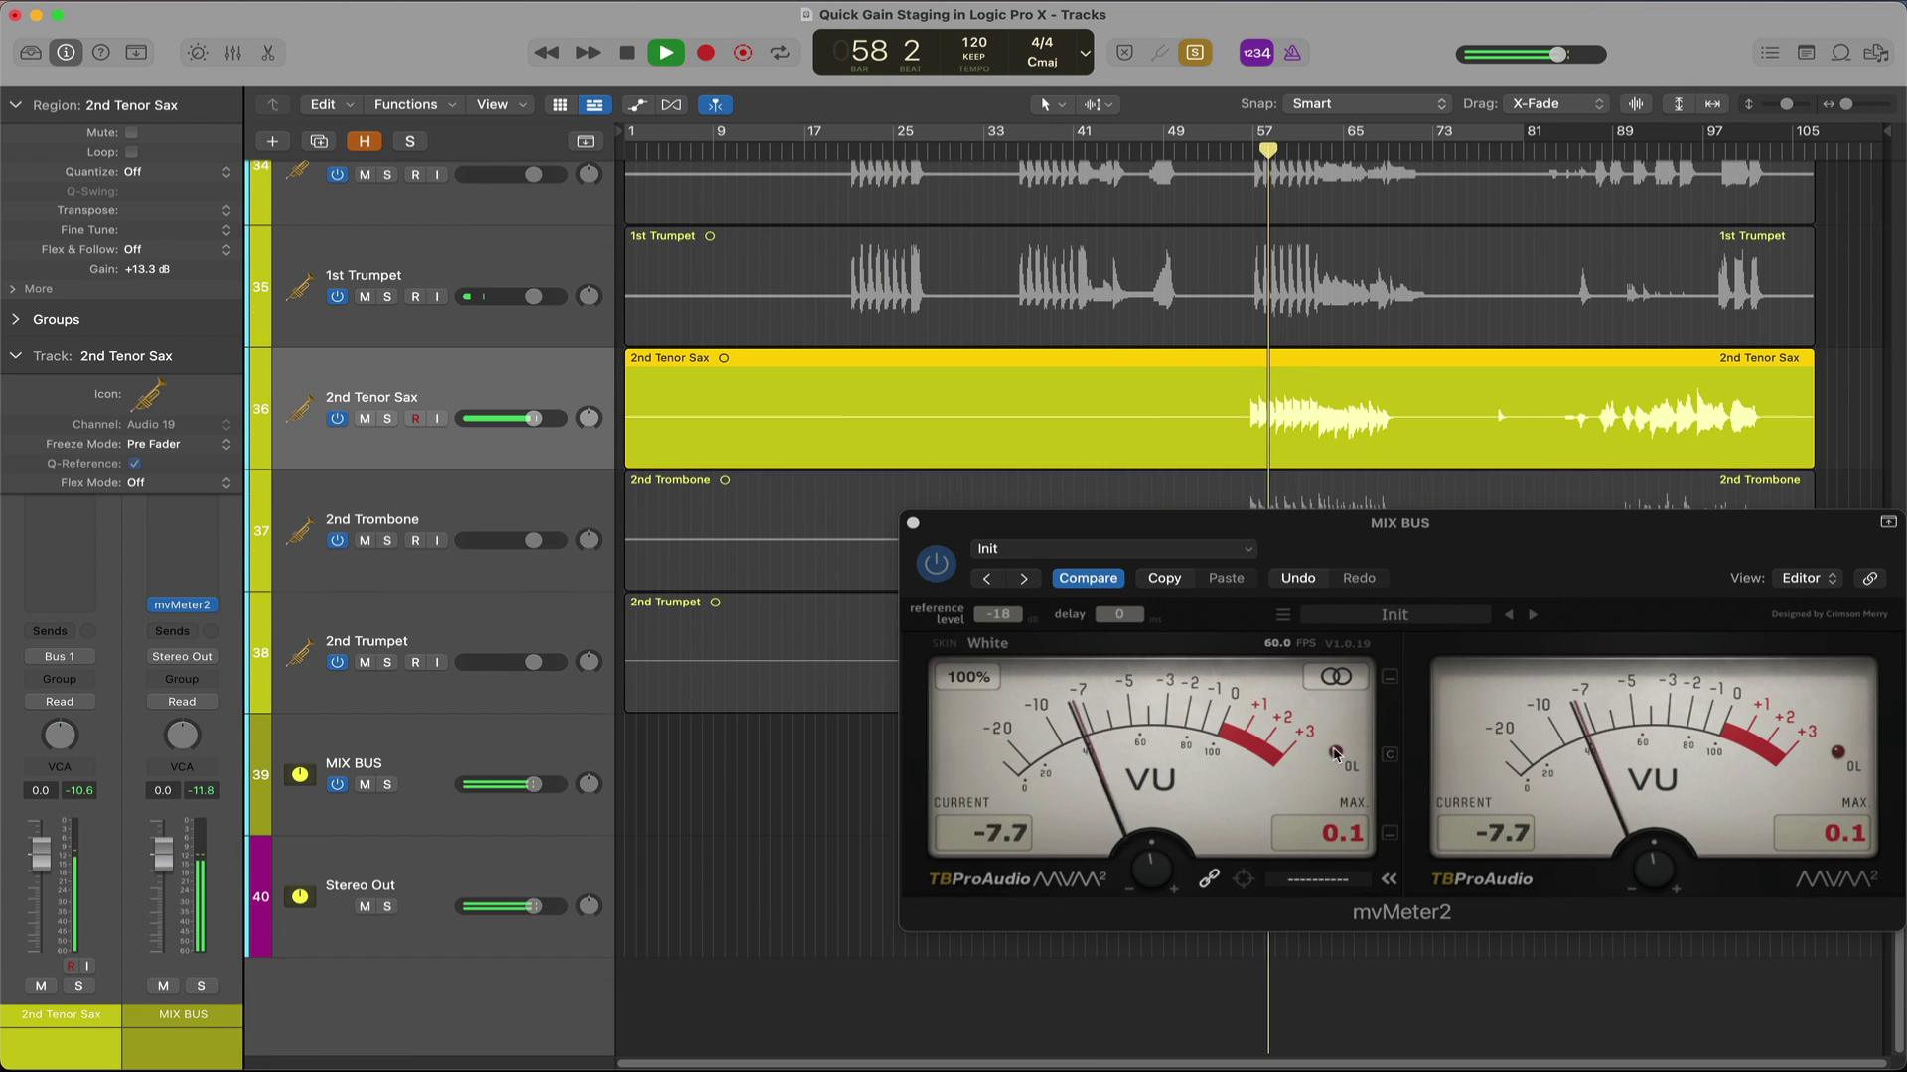
Play 2nd Tenor Sax alone with the meter's maximum readings reset and raise its region gain to +17.8 dB
{"action": "left_click", "coordinate": [1335, 754]}
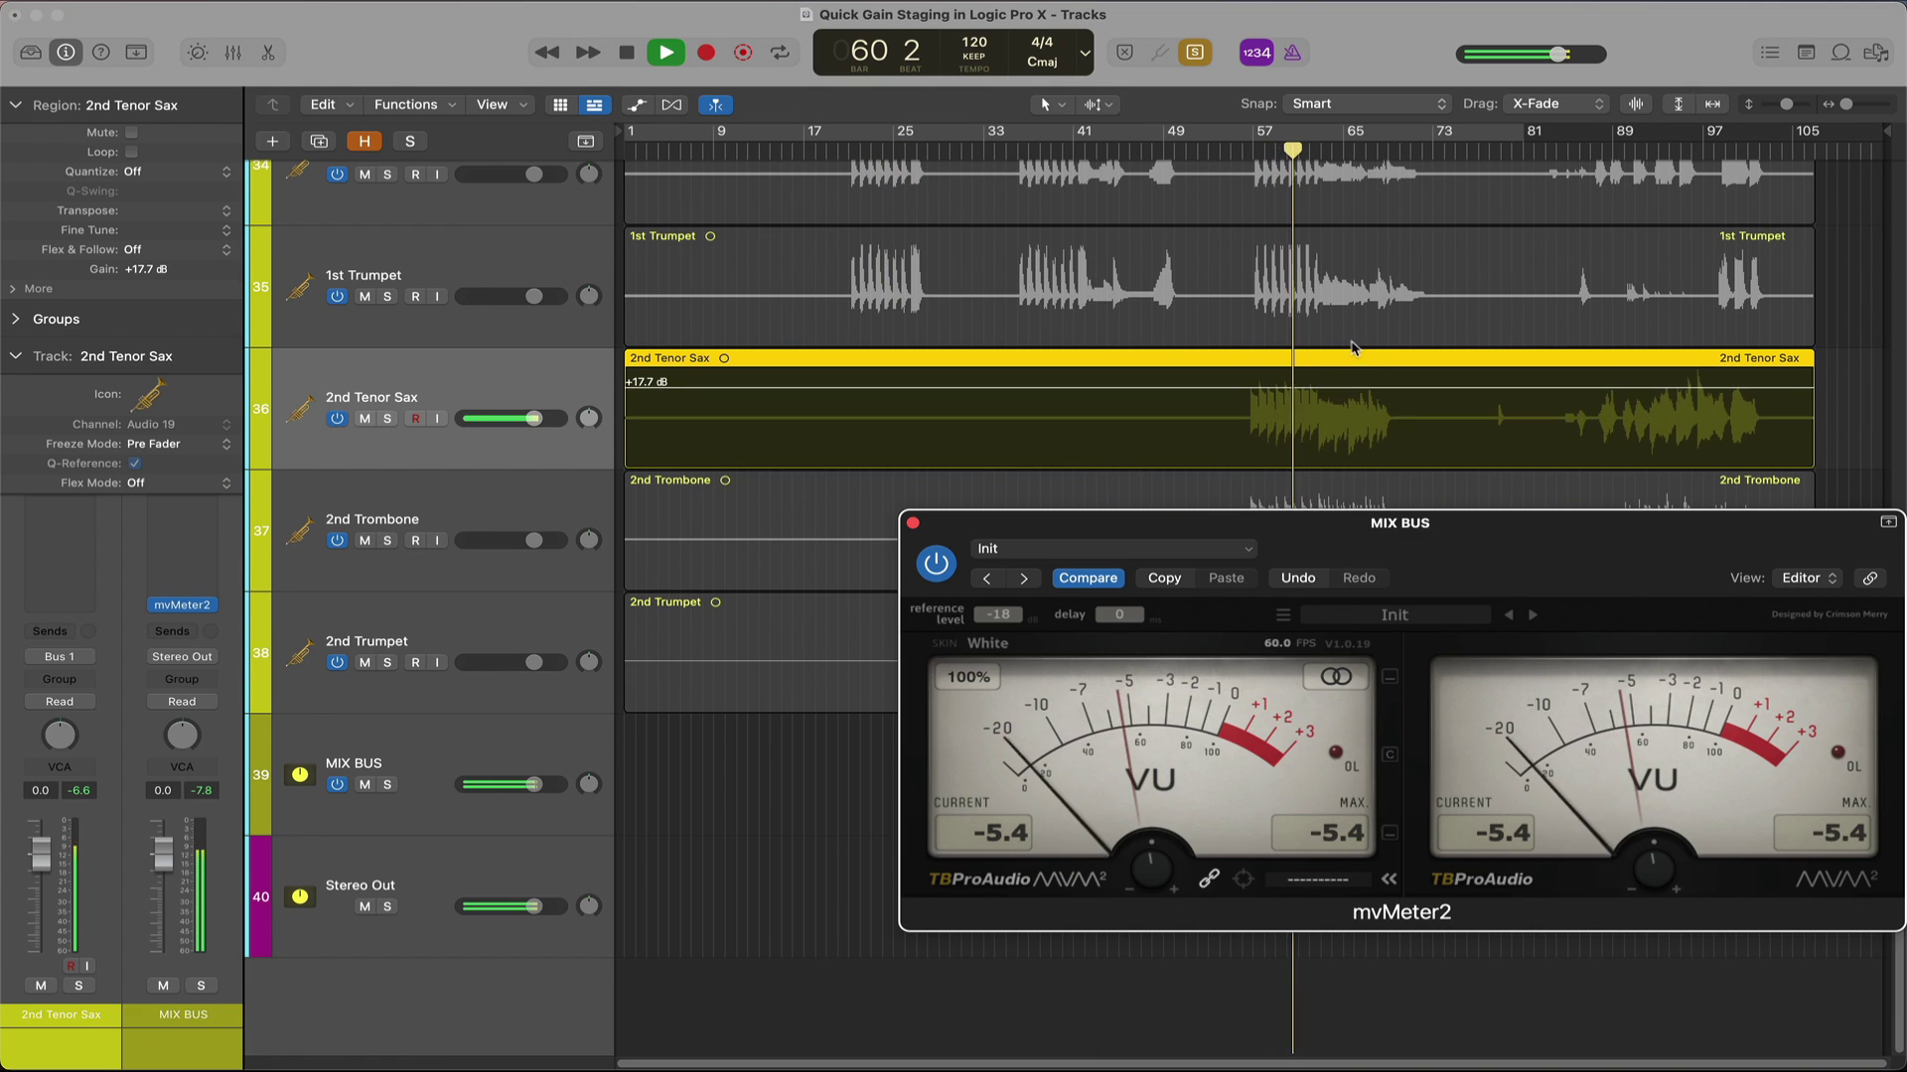
{"action": "left_click", "coordinate": [1451, 385]}
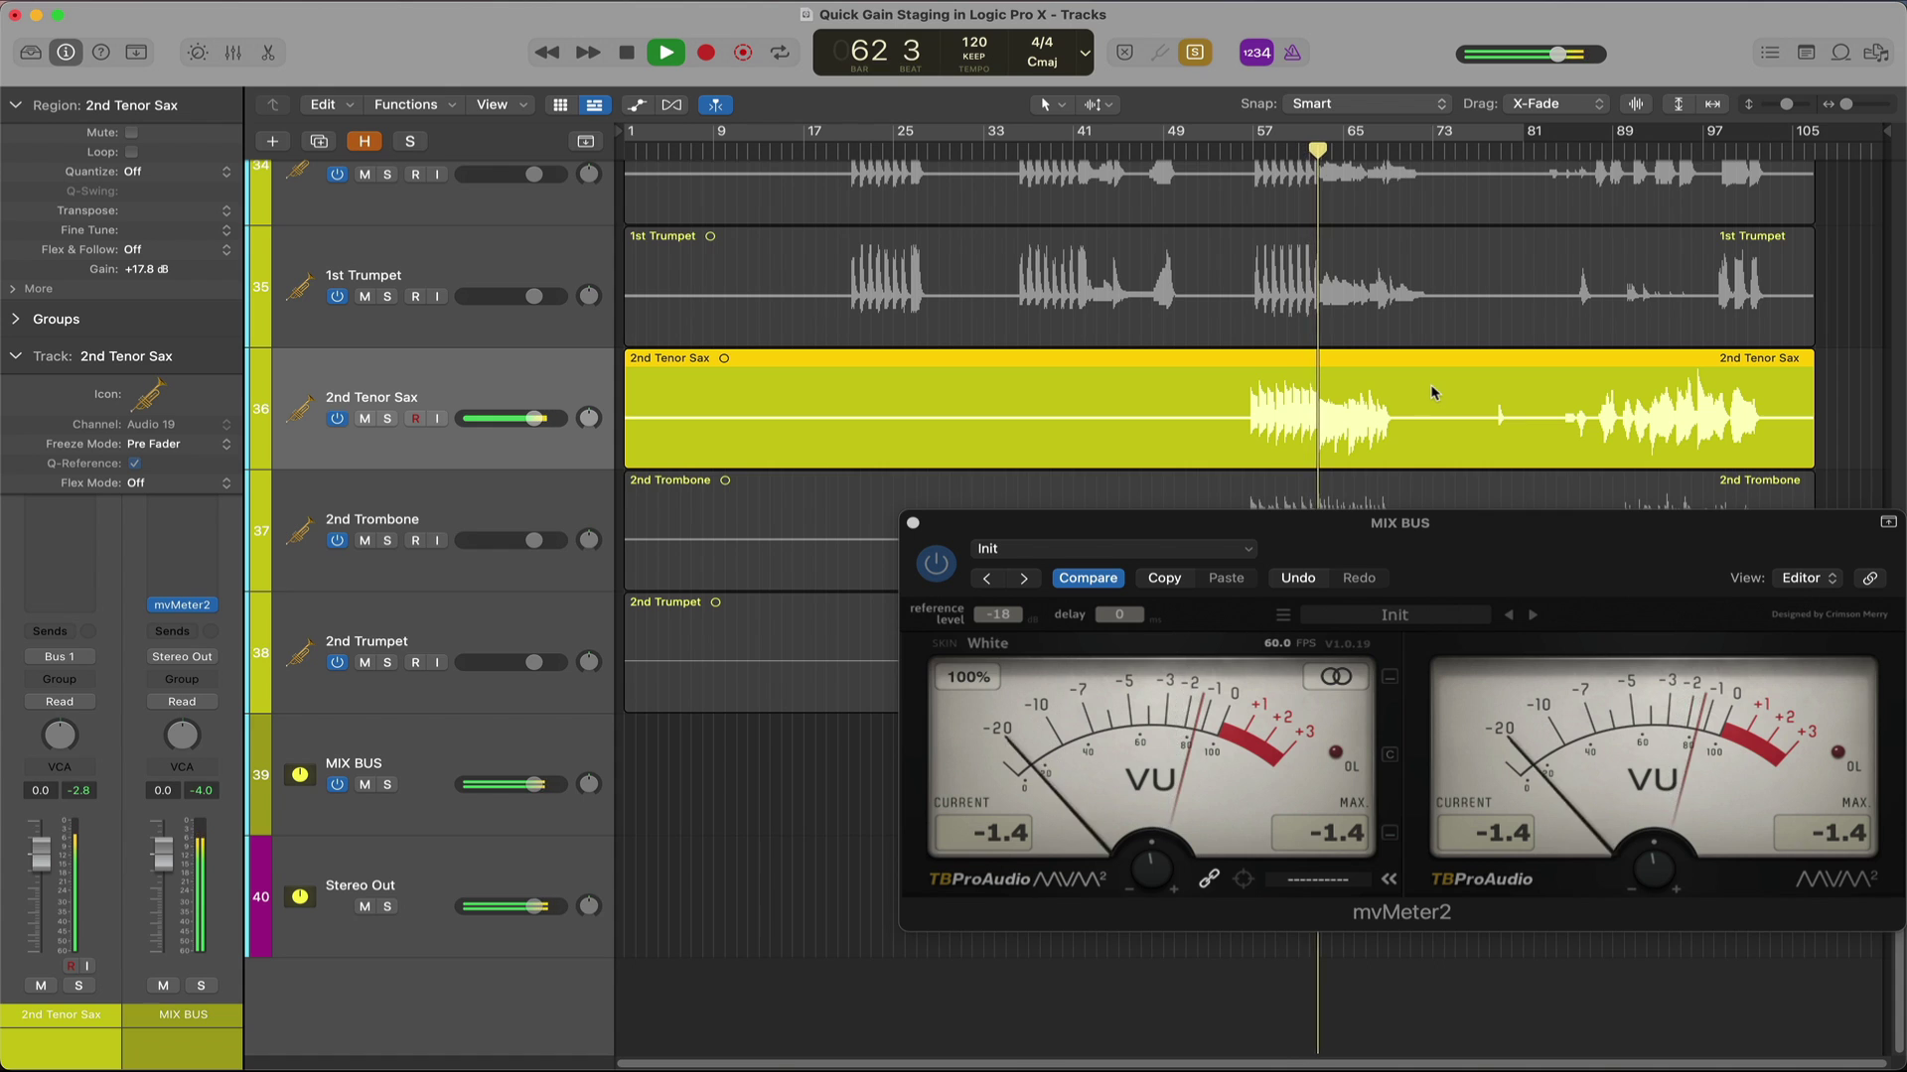
{"action": "key", "text": "space"}
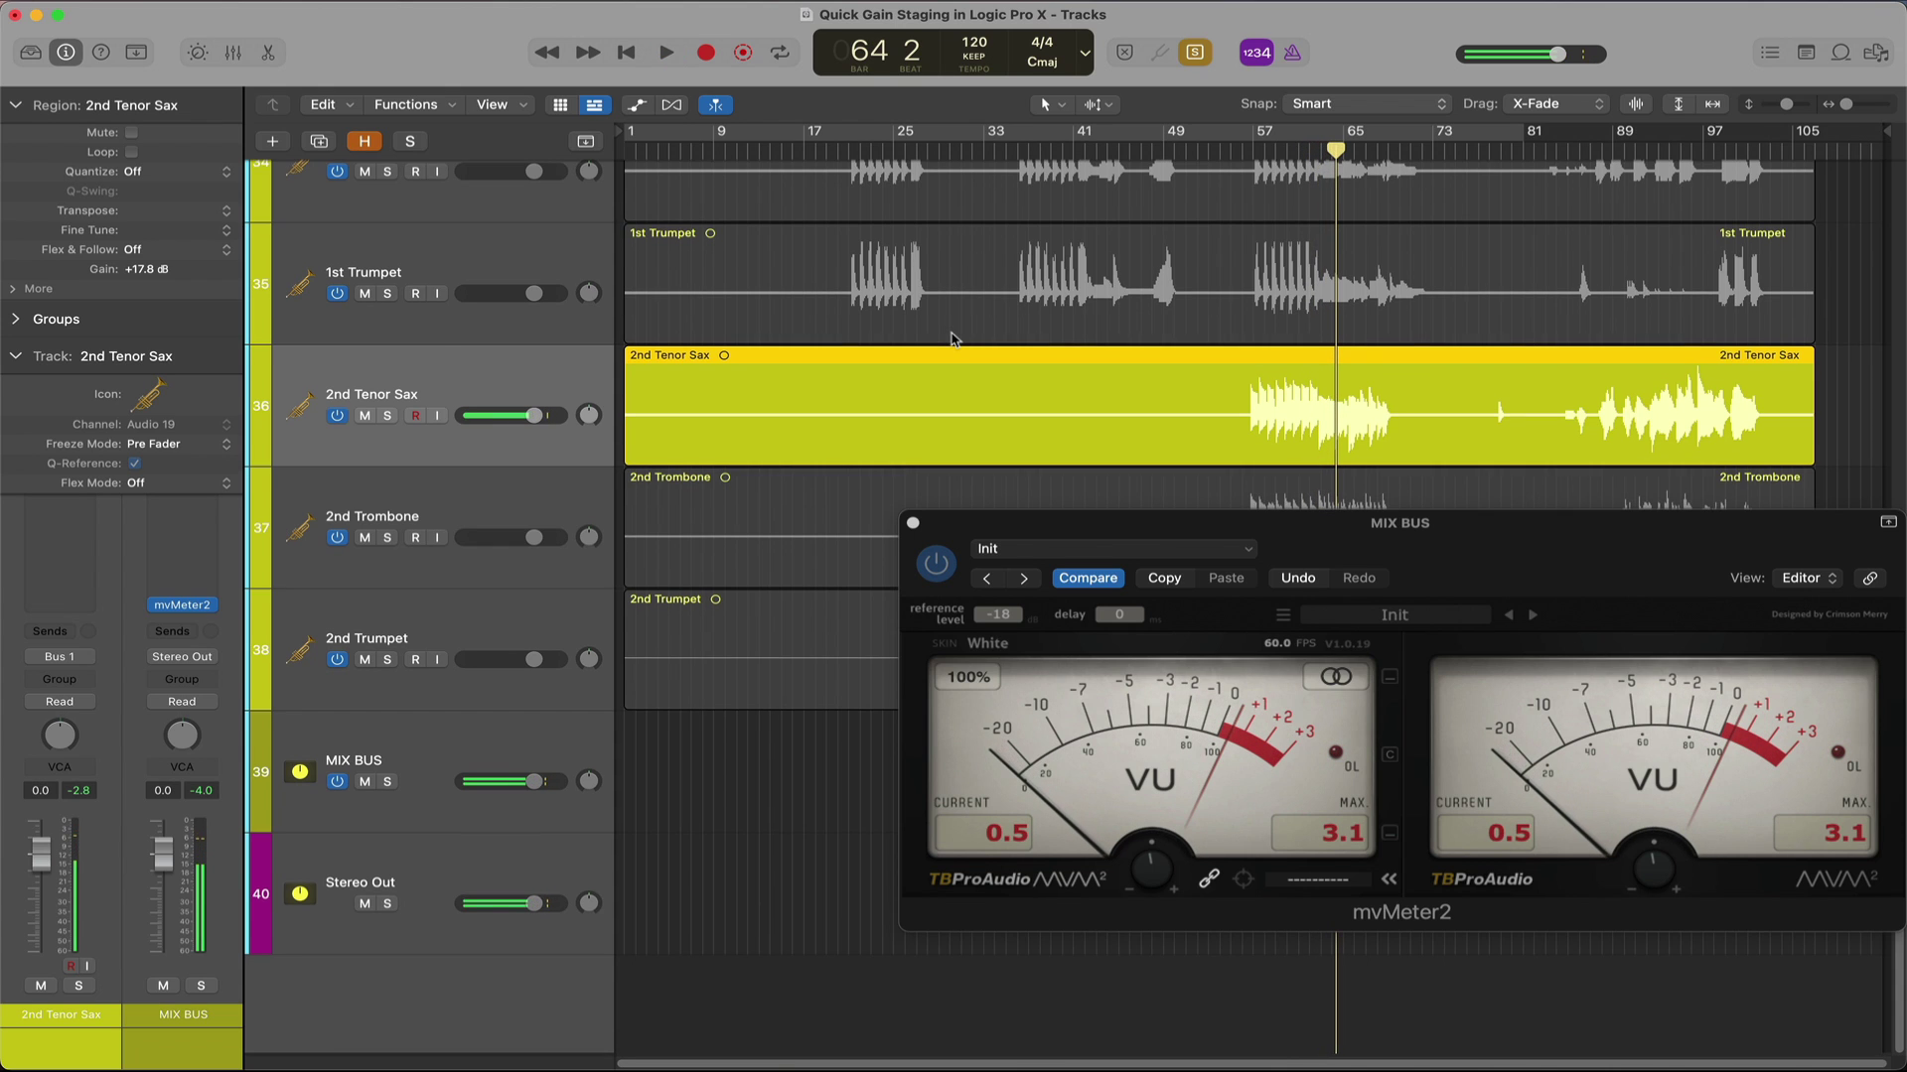
Move the meter window clear of the horn tracks and play 2nd Trombone alone from about bar 57 with the maximum readings reset
{"action": "left_click", "coordinate": [479, 475]}
{"action": "left_click_drag", "start_coordinate": [1458, 526], "coordinate": [1506, 744]}
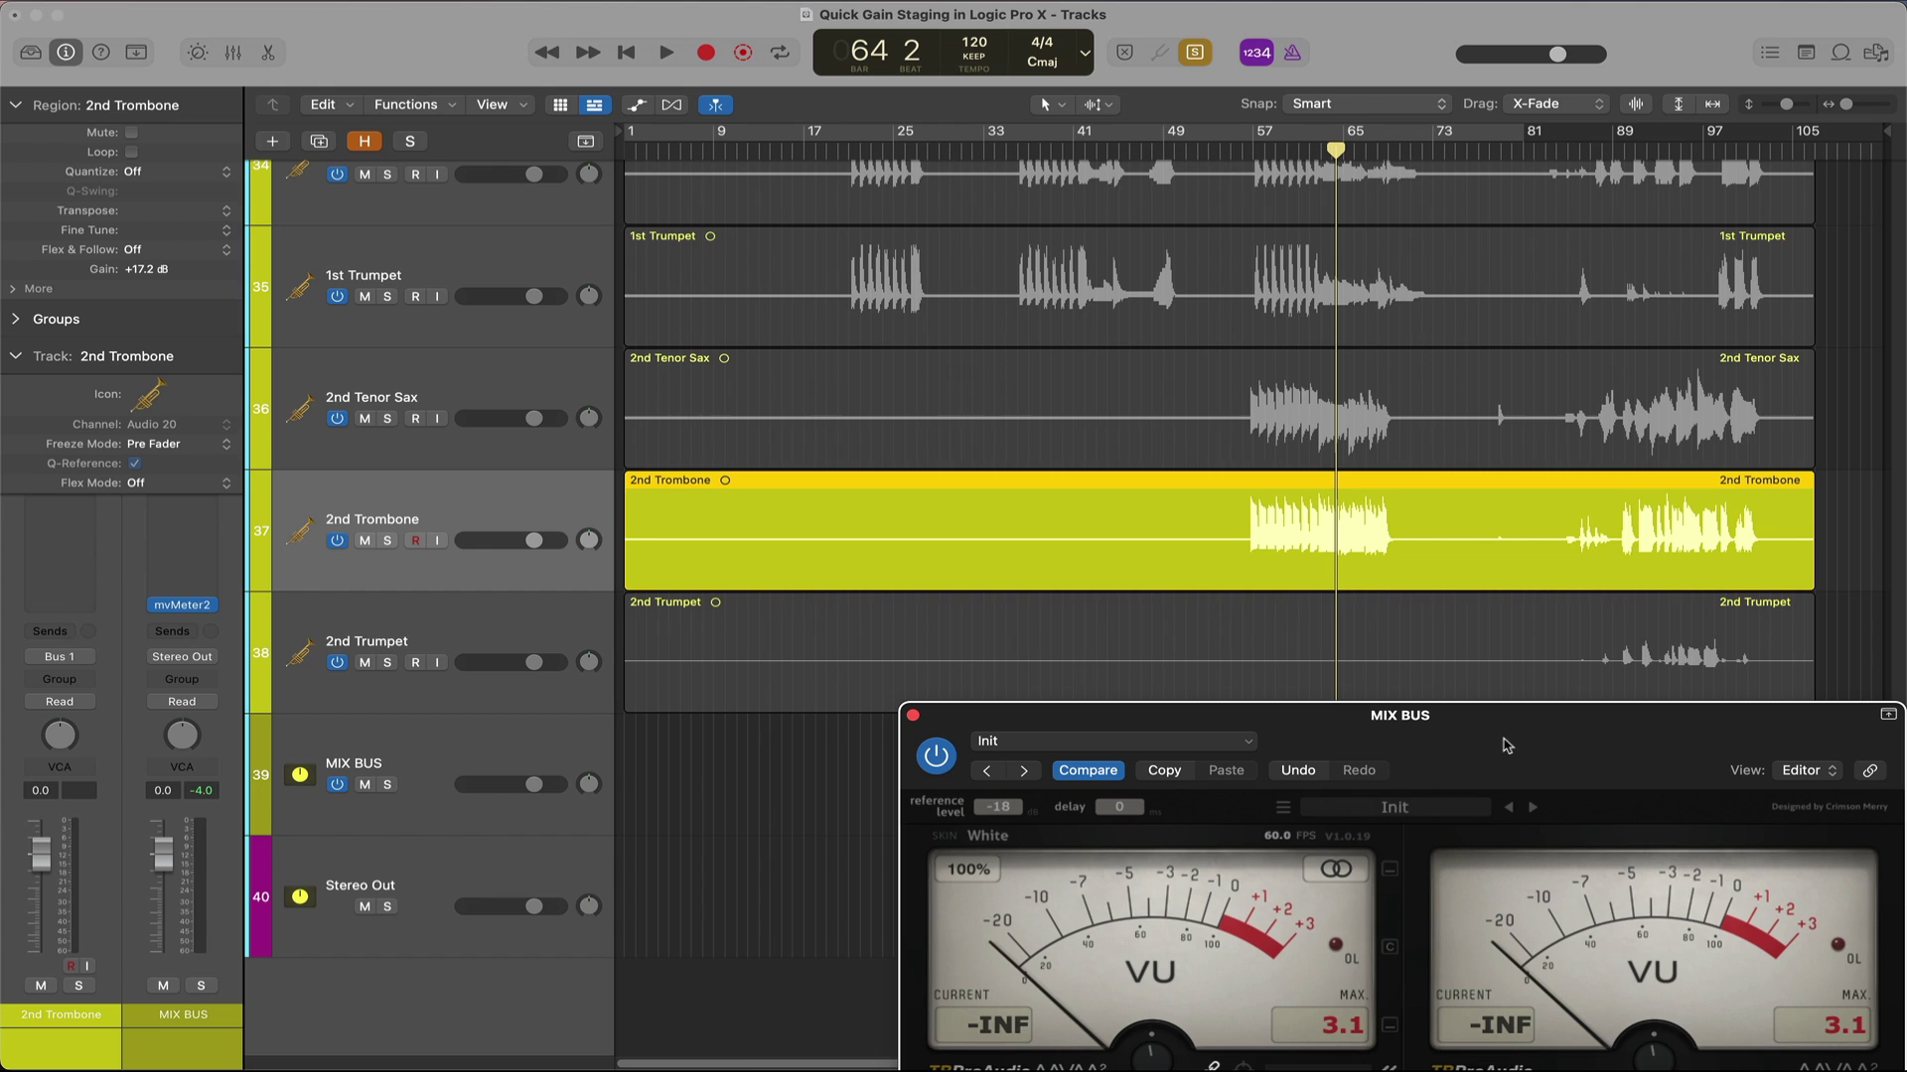
{"action": "double_click", "coordinate": [1262, 159]}
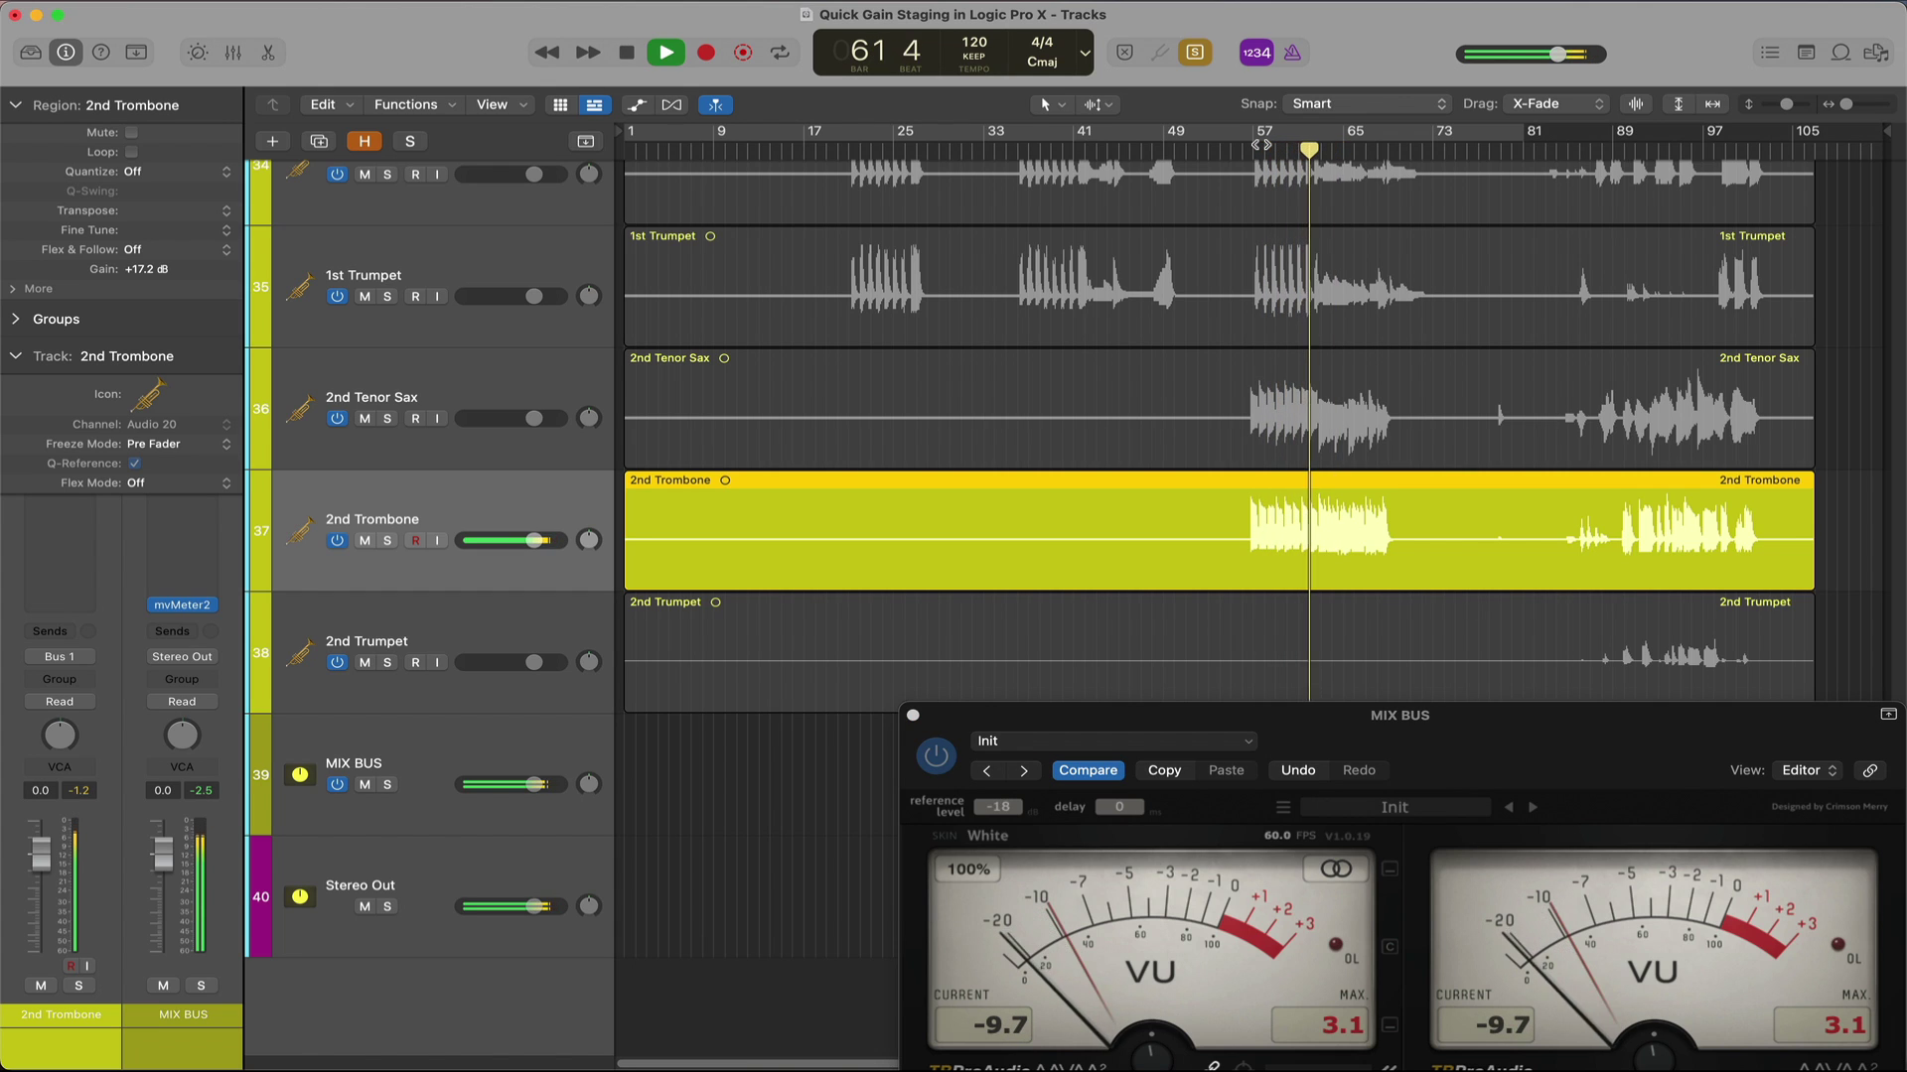
{"action": "left_click", "coordinate": [1349, 1026]}
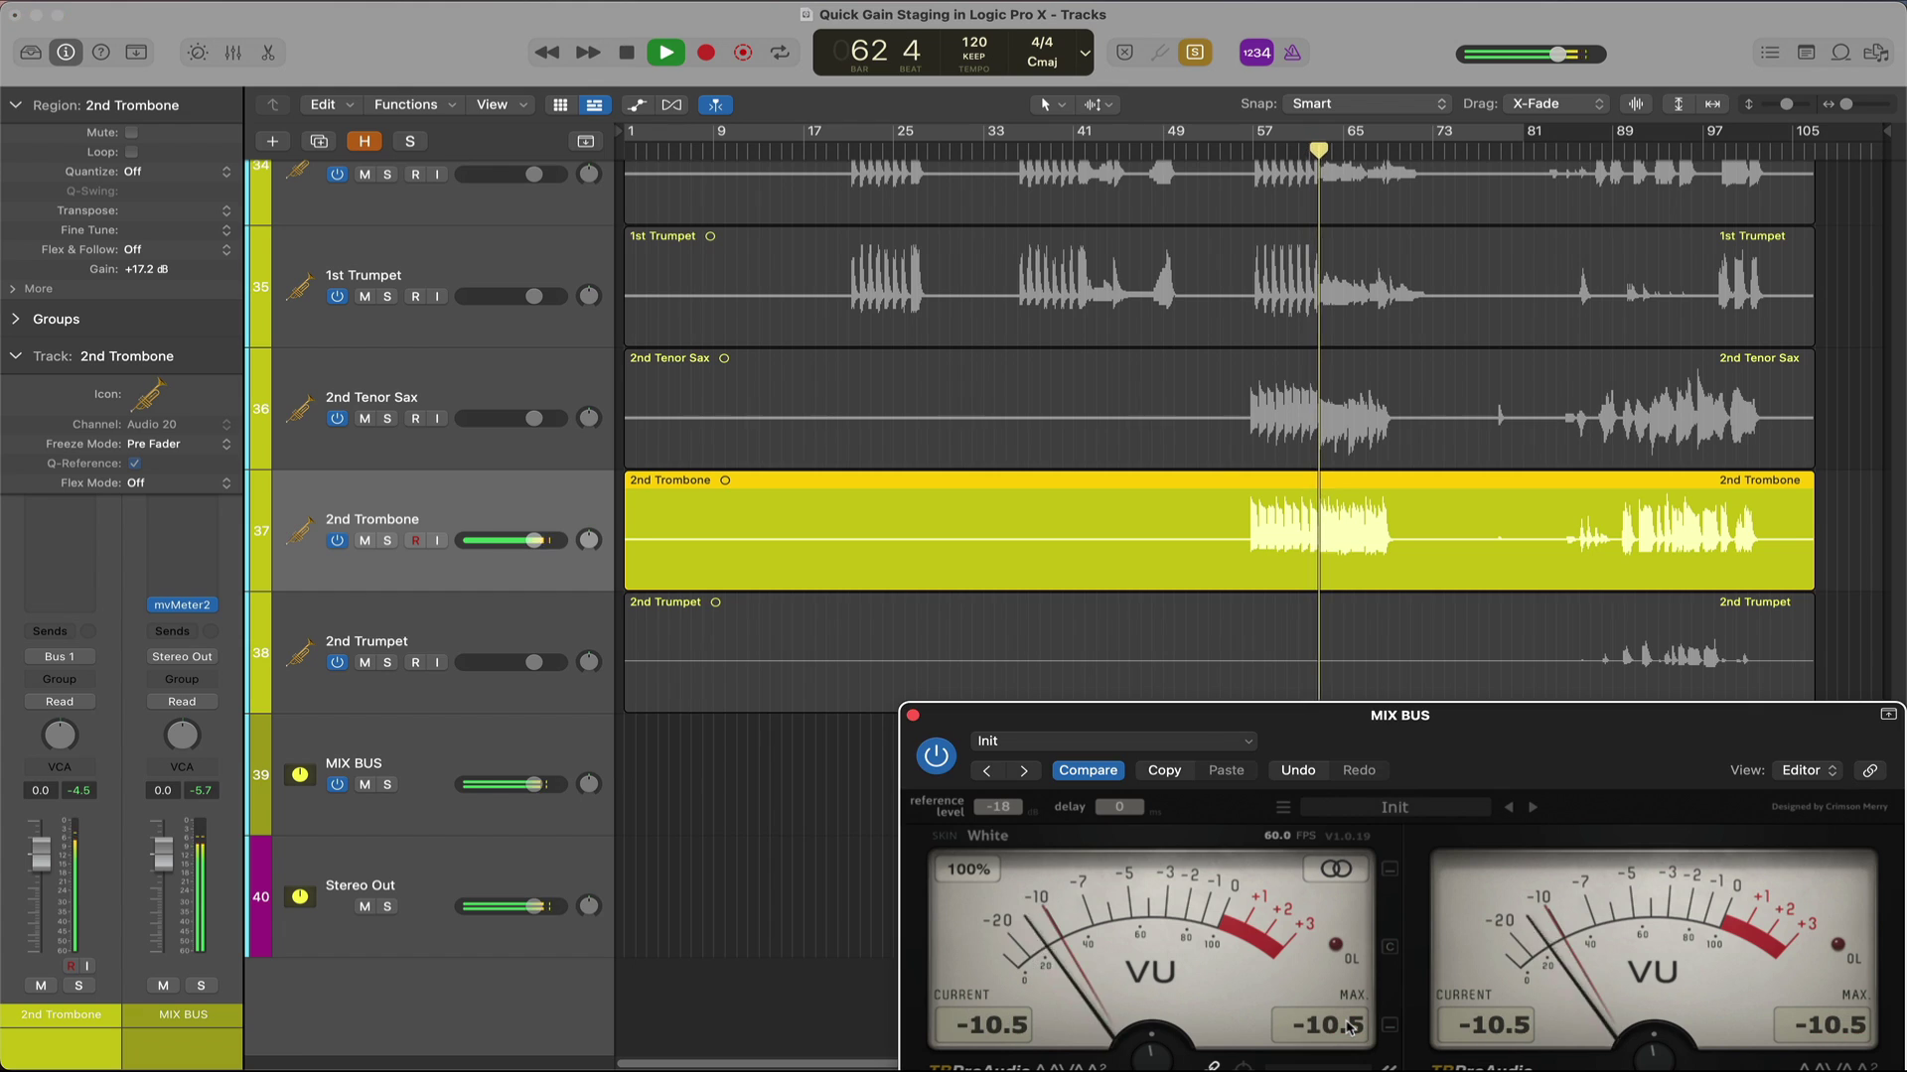
{"action": "key", "text": "space"}
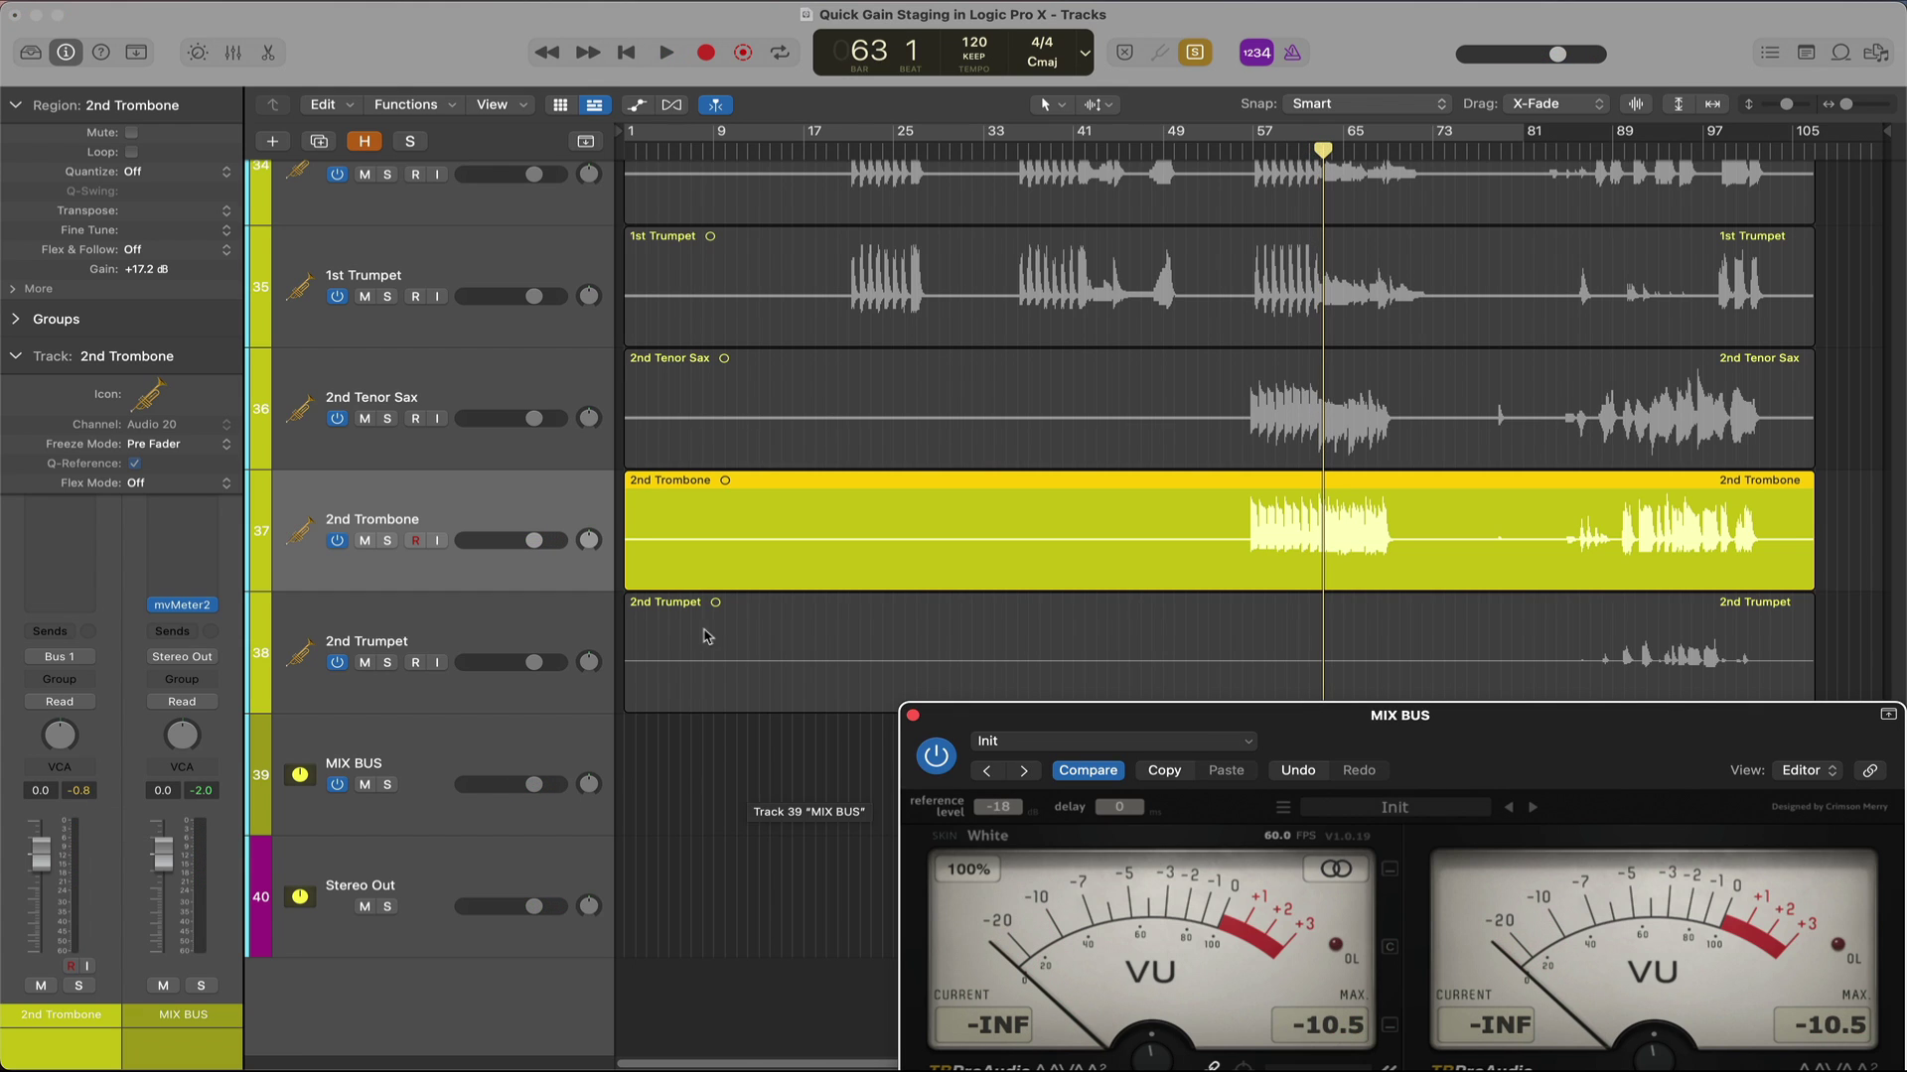
Play 2nd Trumpet alone from about bar 91 and raise its region gain to about +15.5 dB
{"action": "left_click", "coordinate": [707, 636]}
{"action": "left_click", "coordinate": [1634, 149]}
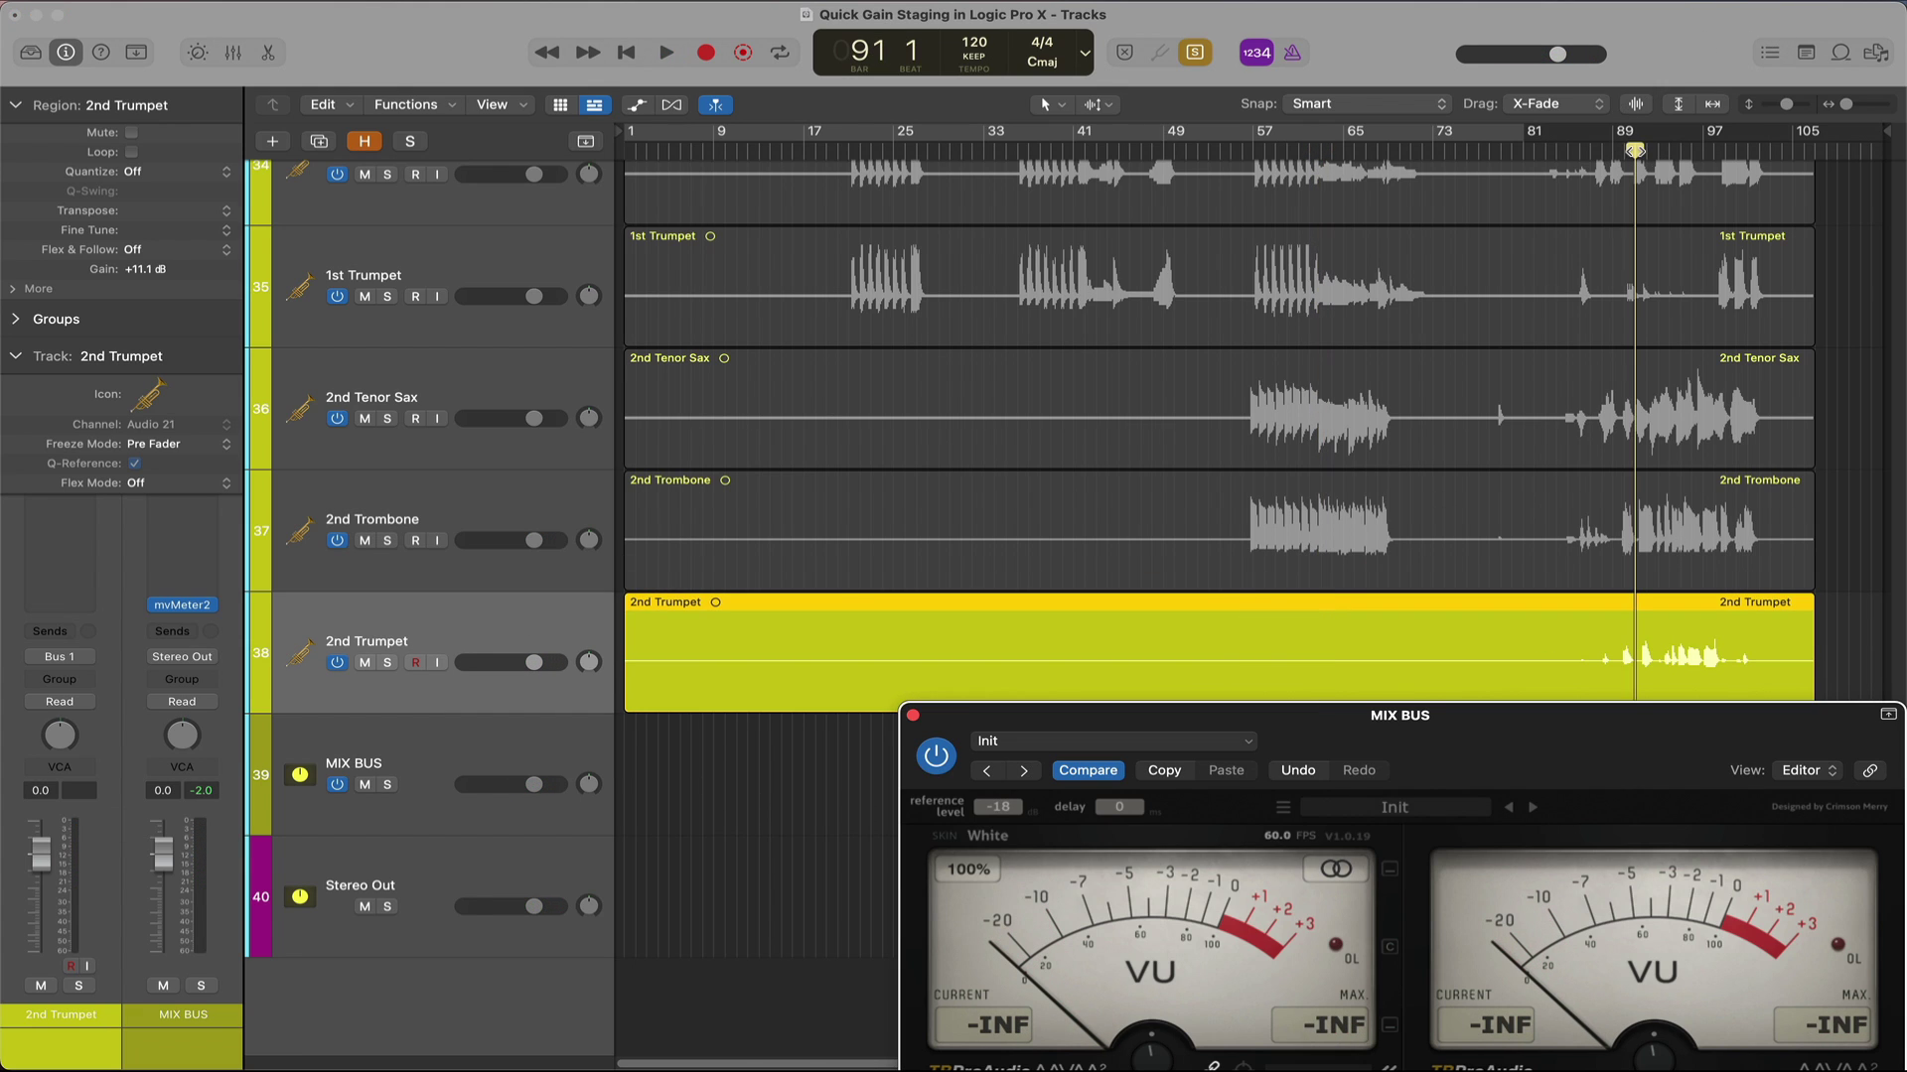
{"action": "key", "text": "space"}
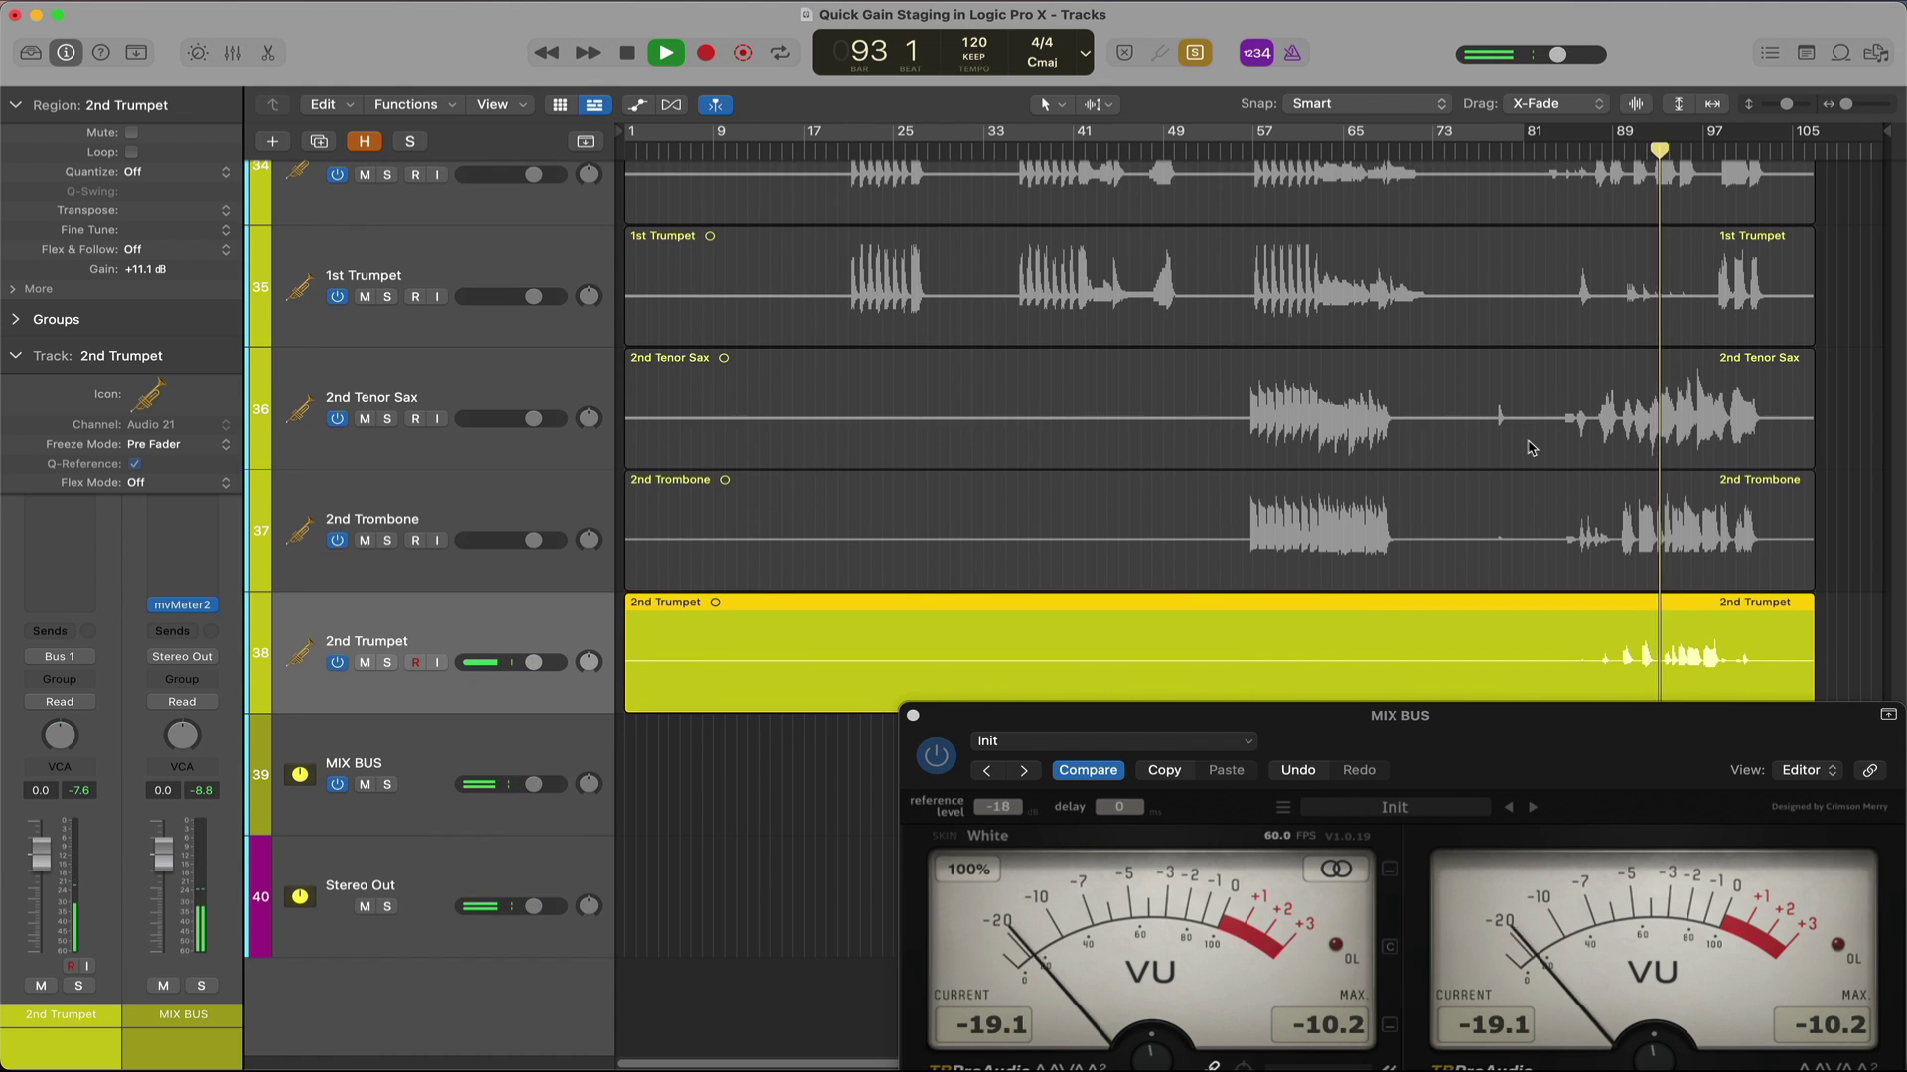
{"action": "key", "text": "ctrl+shift+Up"}
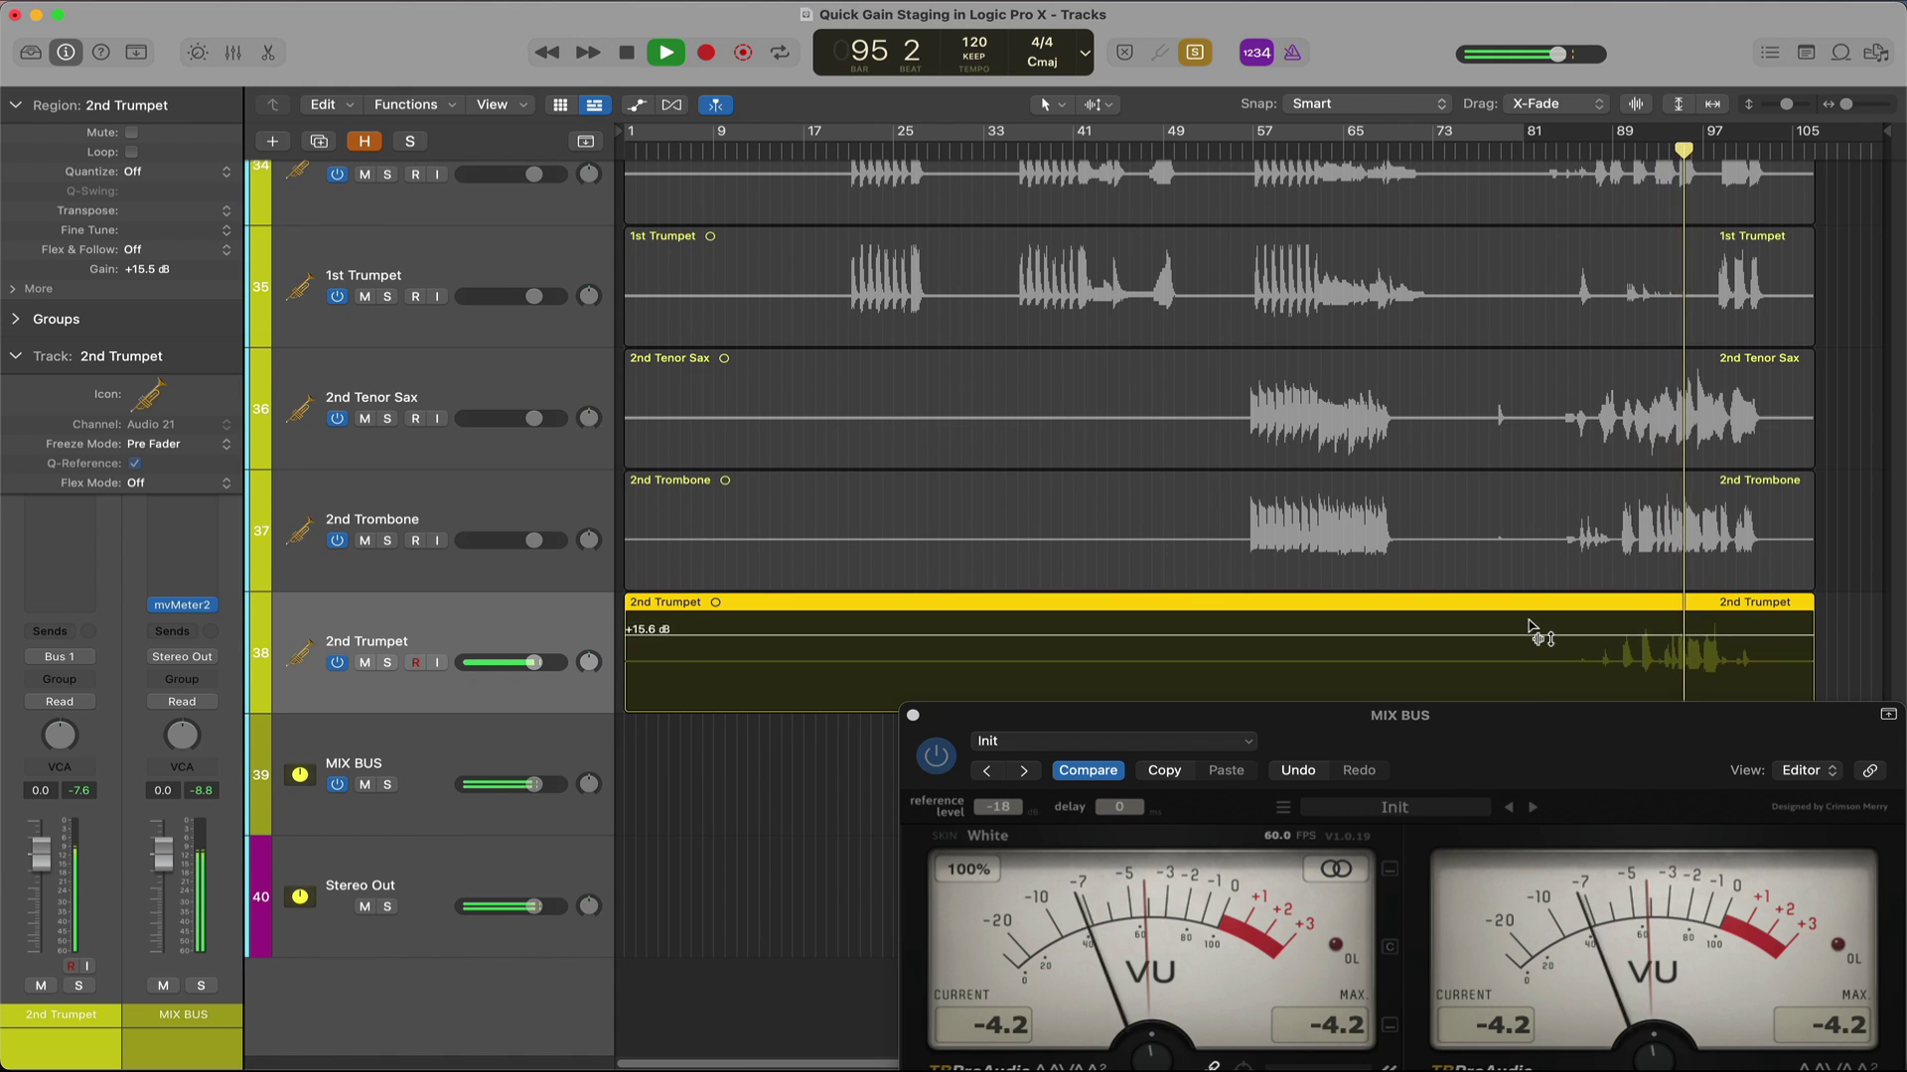
Lower the 2nd Trumpet region gain to +12.4 dB and replay its loud passage to check the level on the VU meter
{"action": "key", "text": "ctrl+shift+Down"}
{"action": "key", "text": "ctrl+shift+Down"}
{"action": "key", "text": "ctrl+shift+Down"}
{"action": "key", "text": "ctrl+shift+Down"}
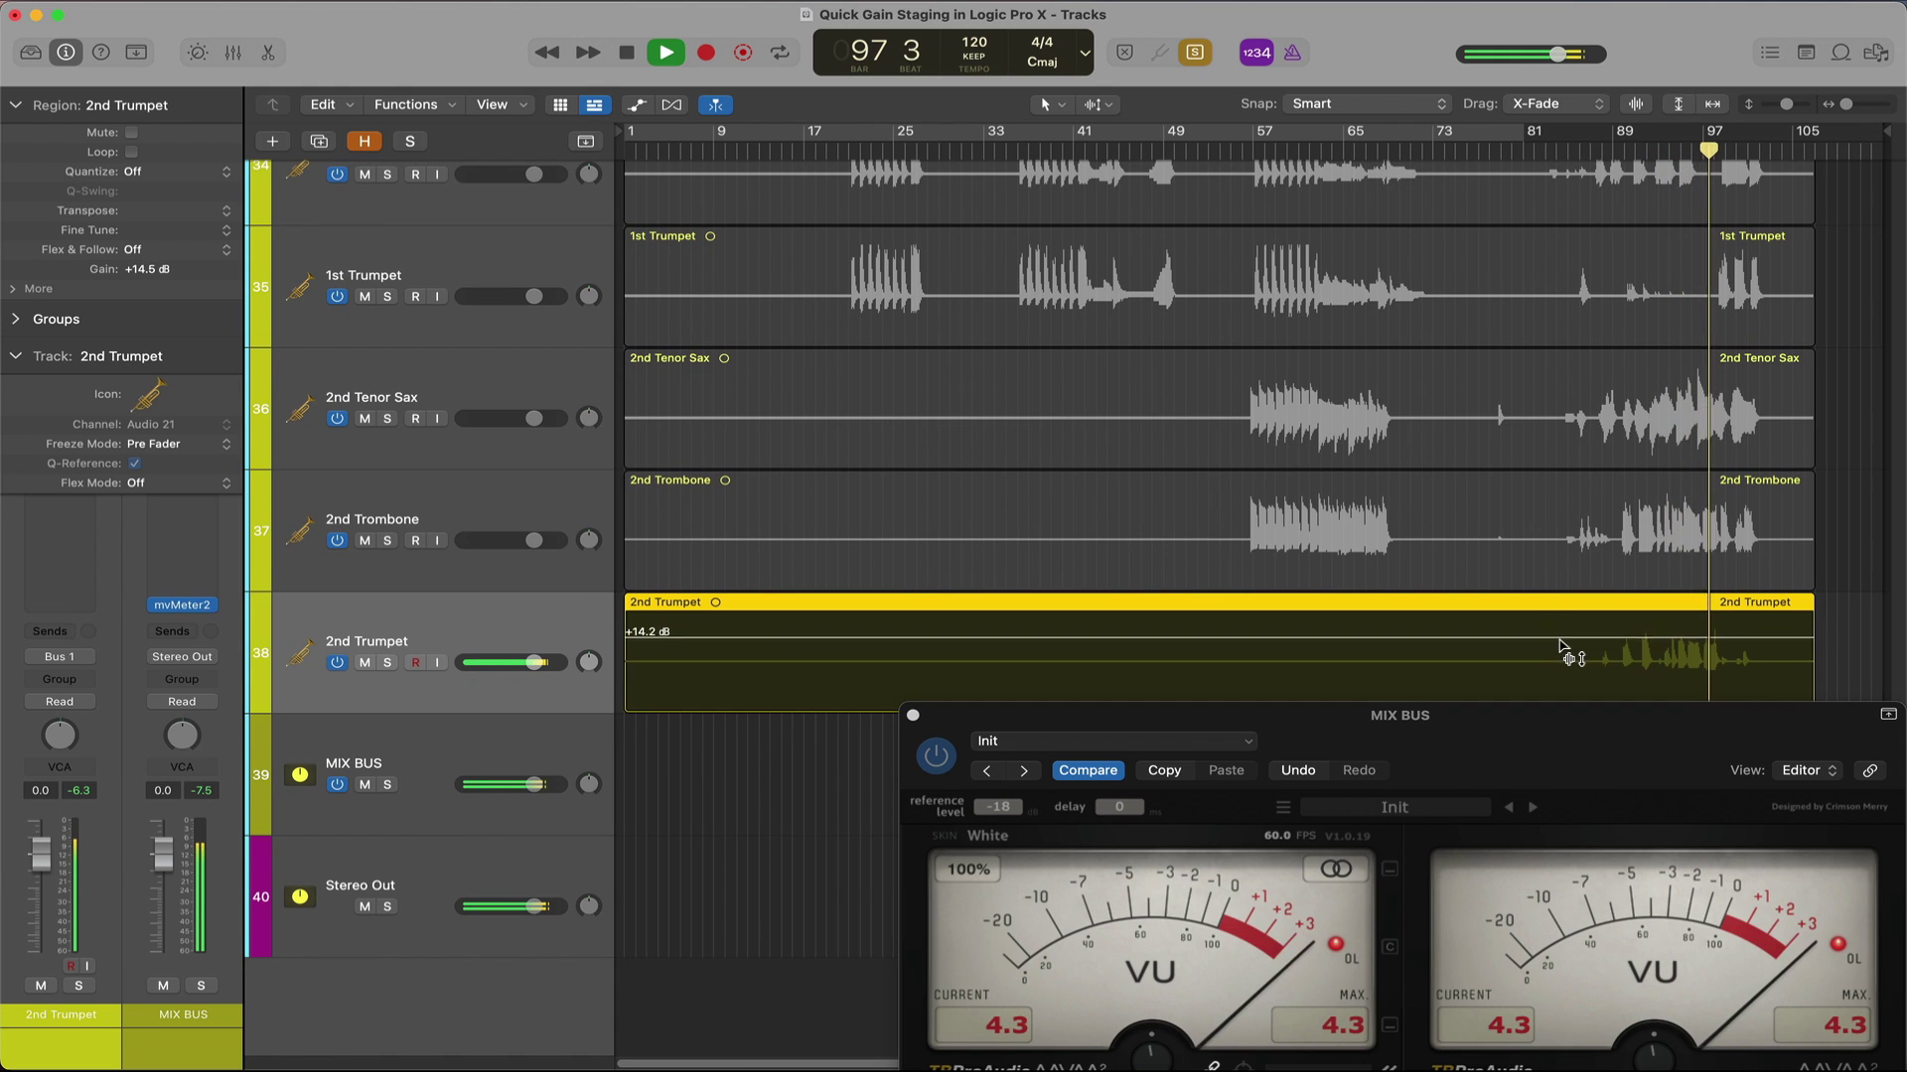
{"action": "key", "text": "space"}
{"action": "key", "text": "space"}
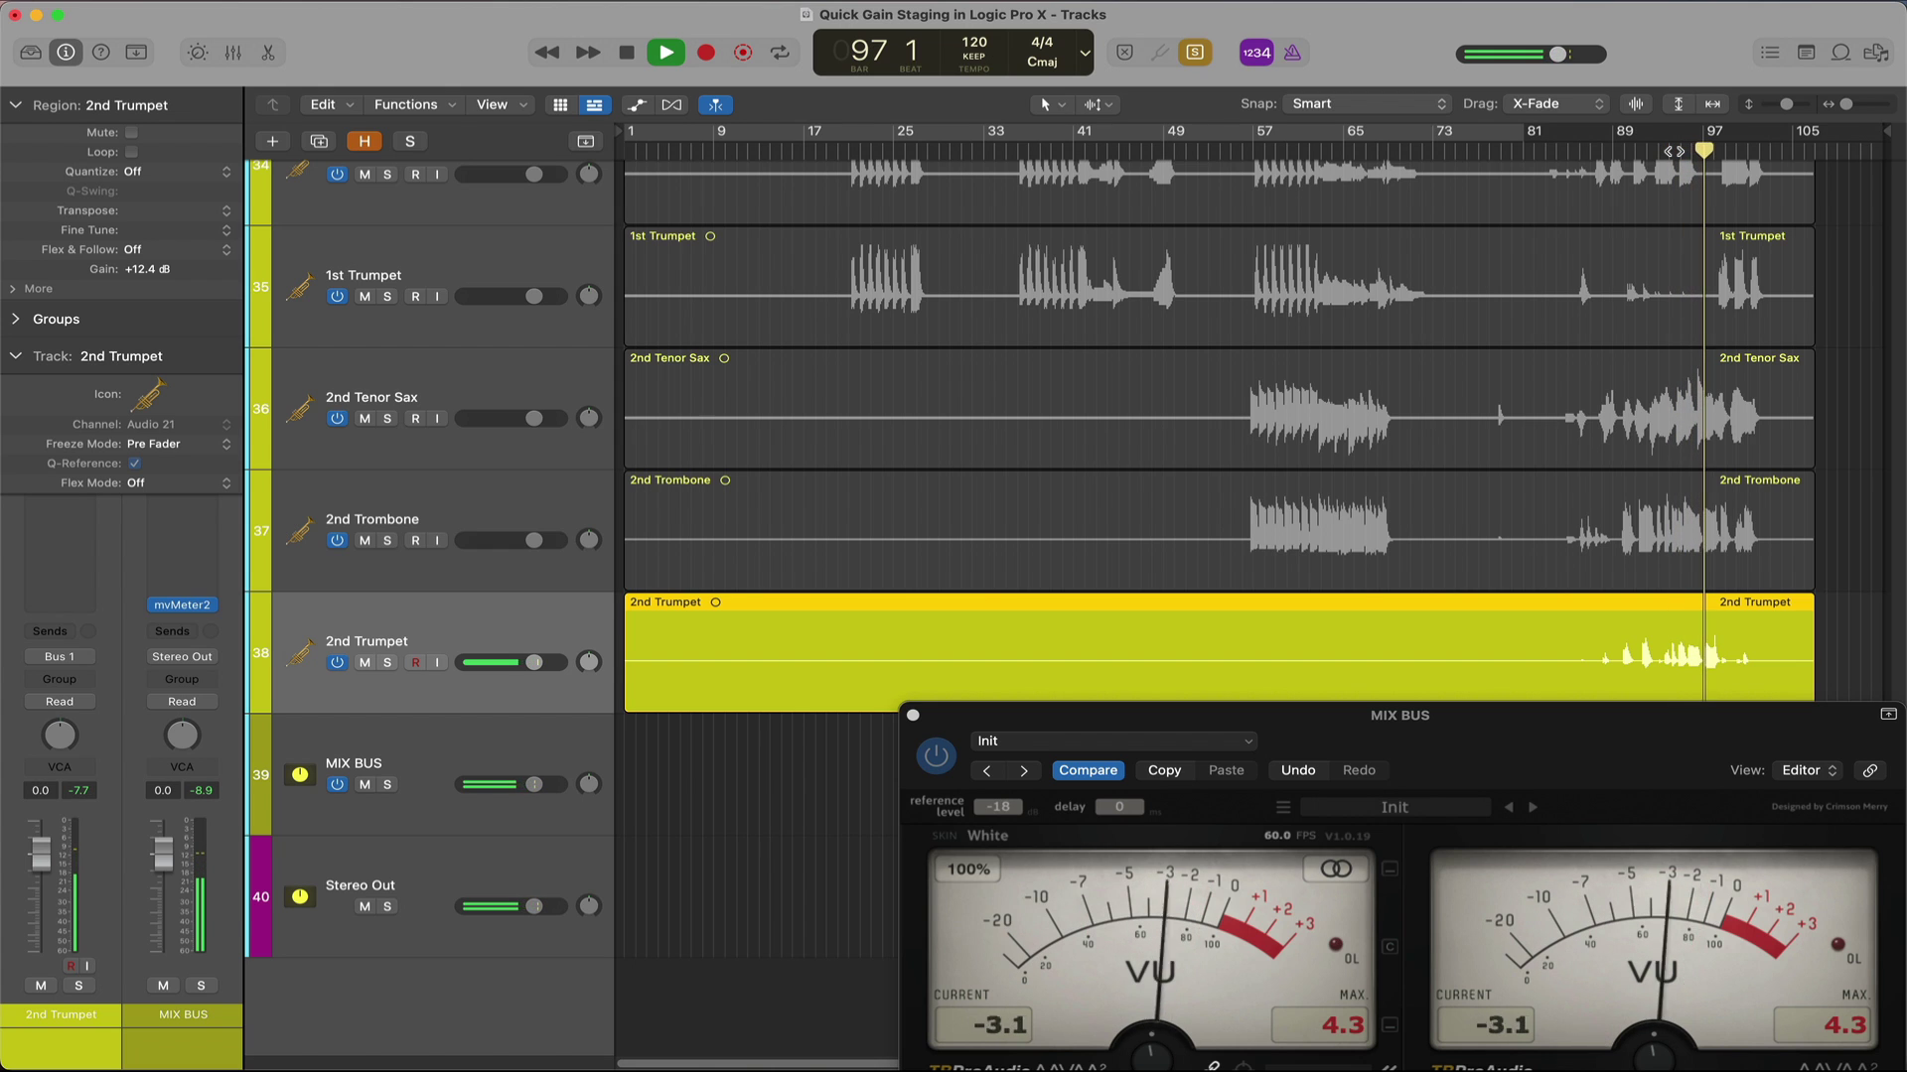
{"action": "key", "text": "space"}
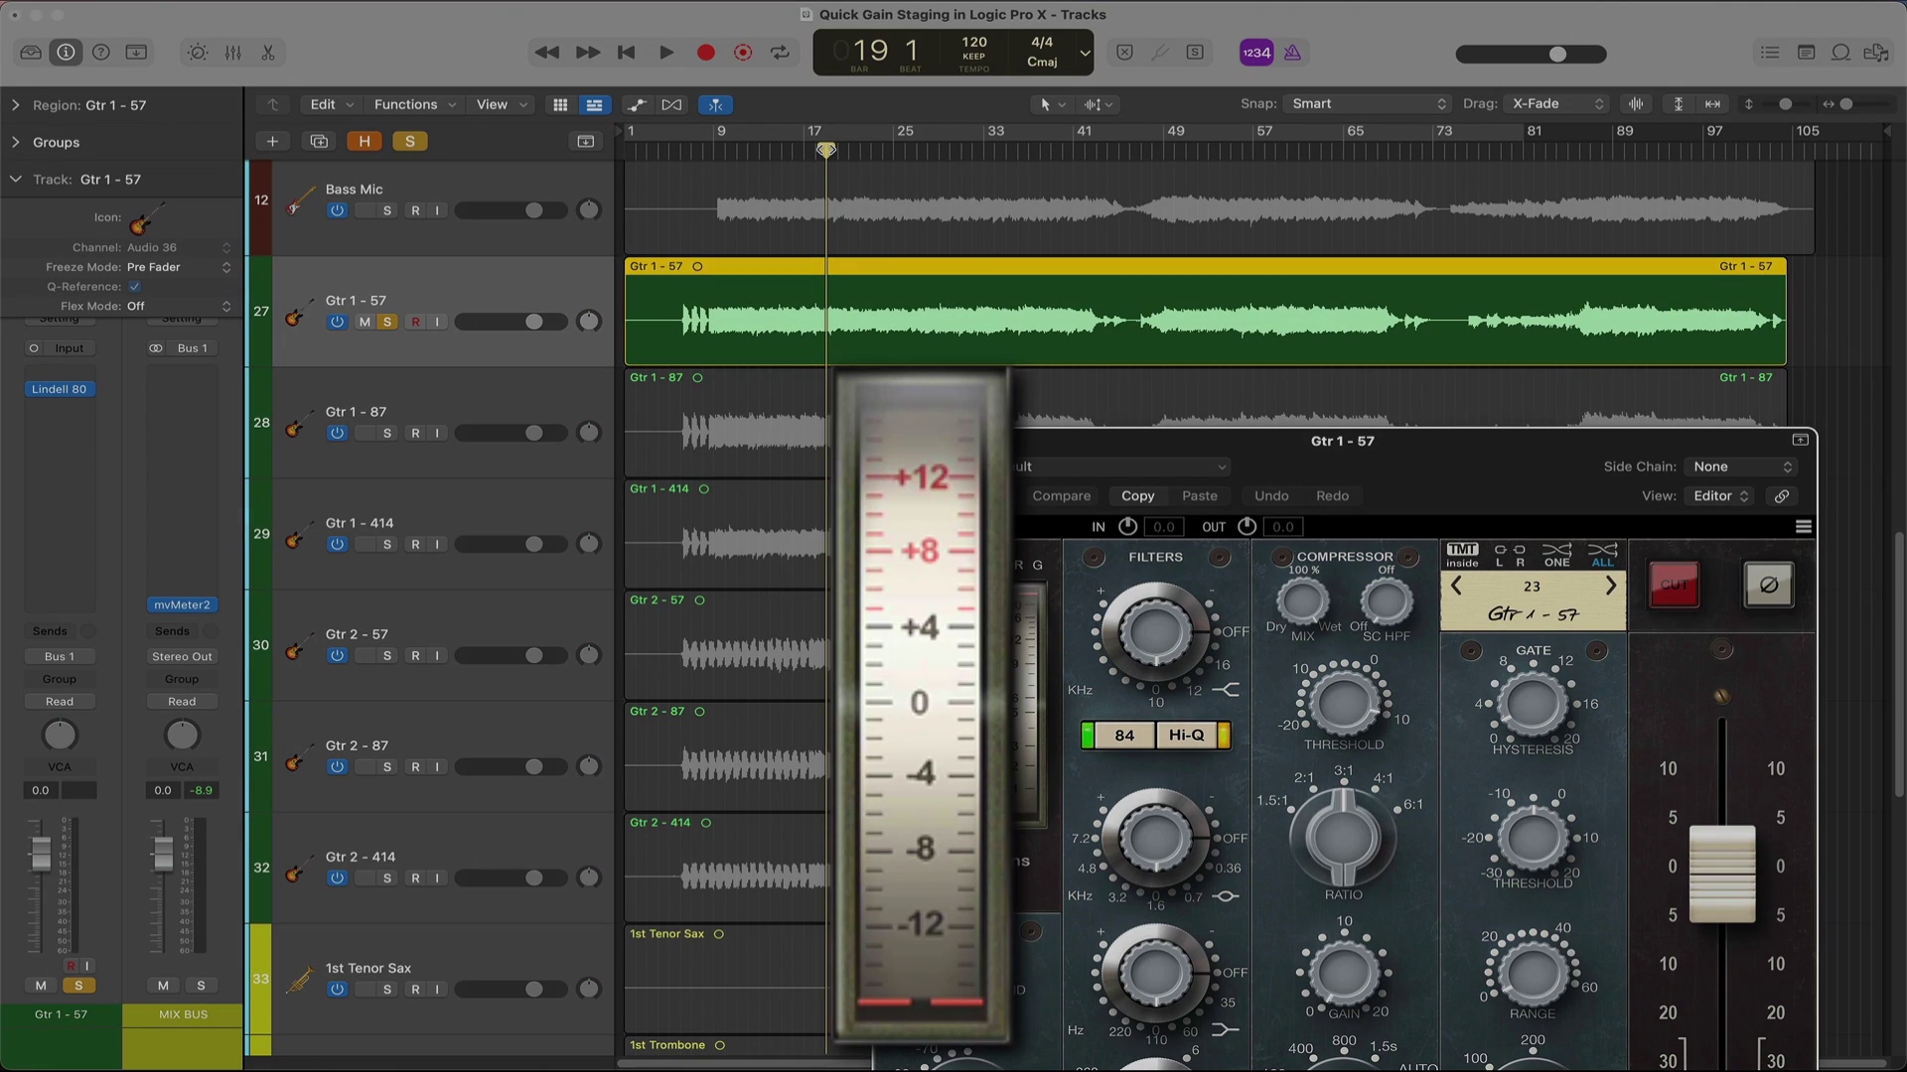
Play Gtr 1 - 57 soloed from bar 19 and check its level on the Lindell 80 Series channel strip's input meter
{"action": "key", "text": "space"}
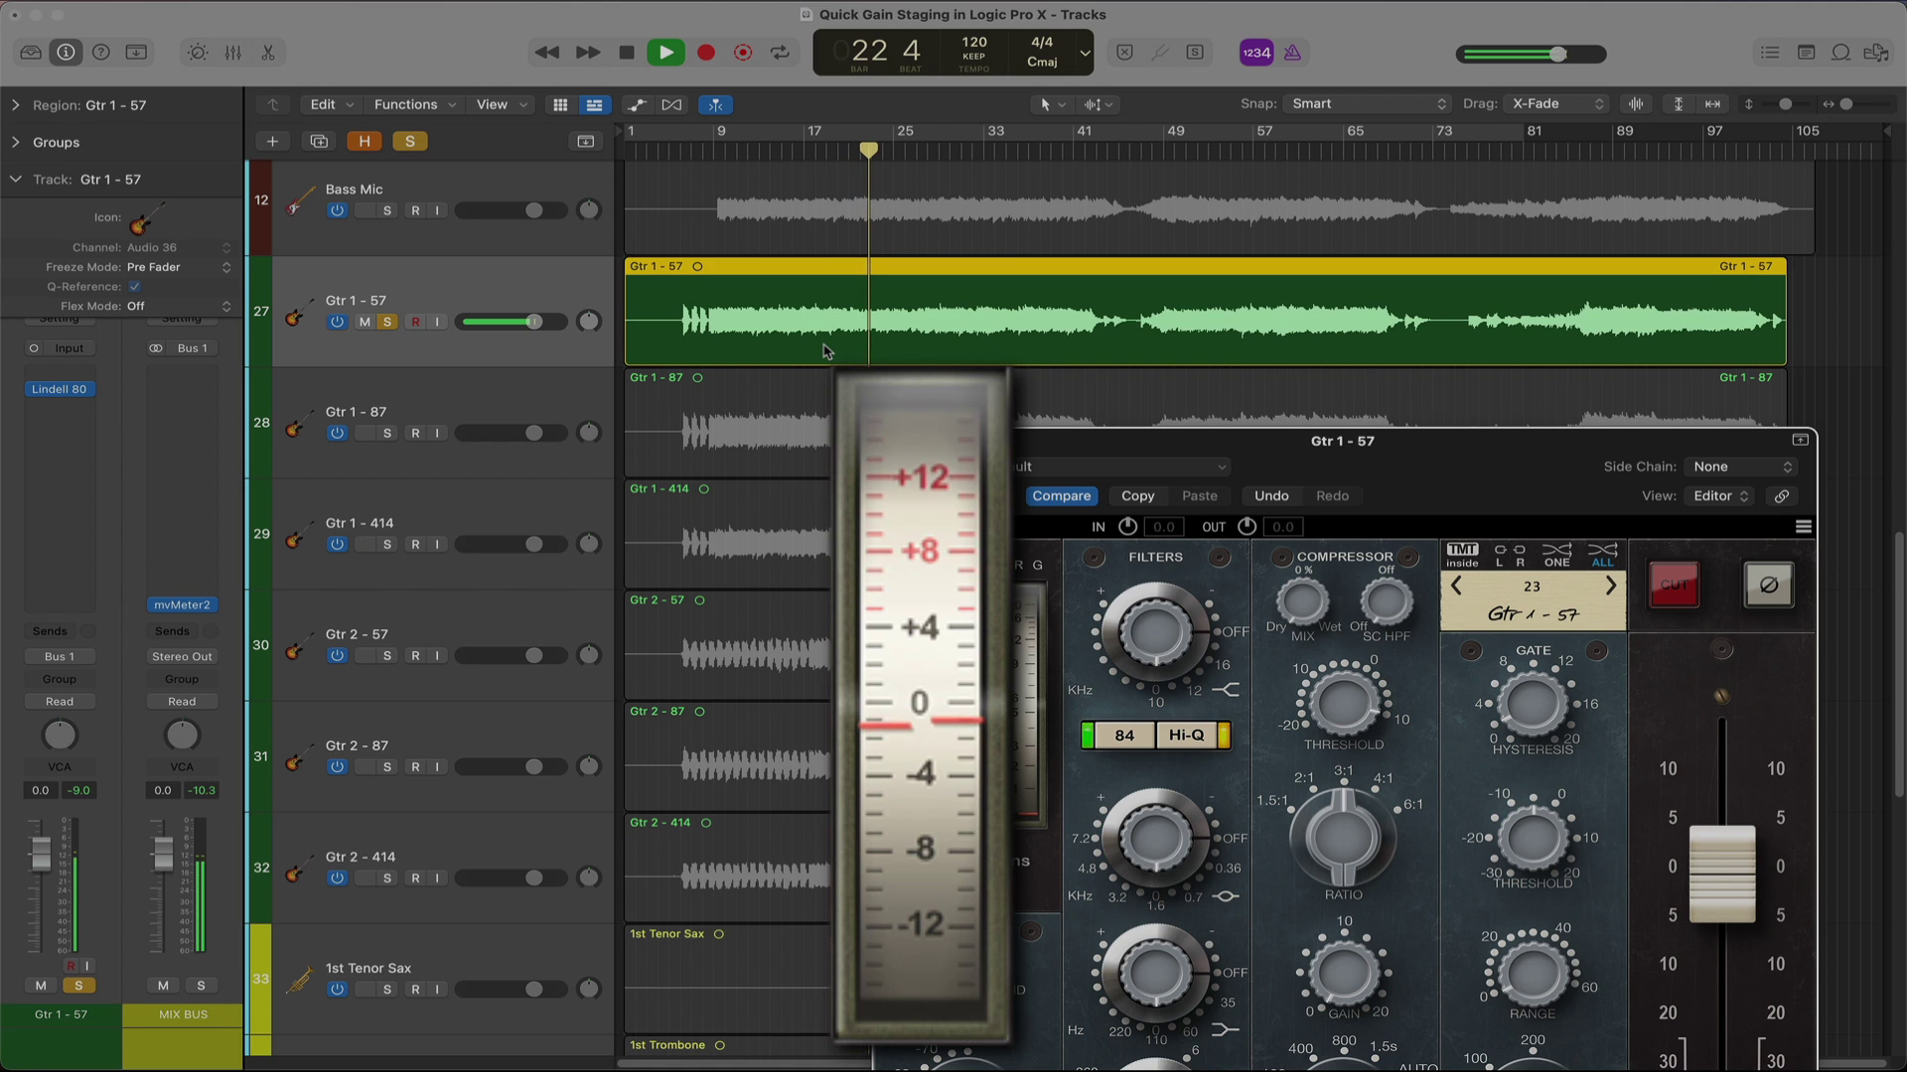
{"action": "key", "text": "space"}
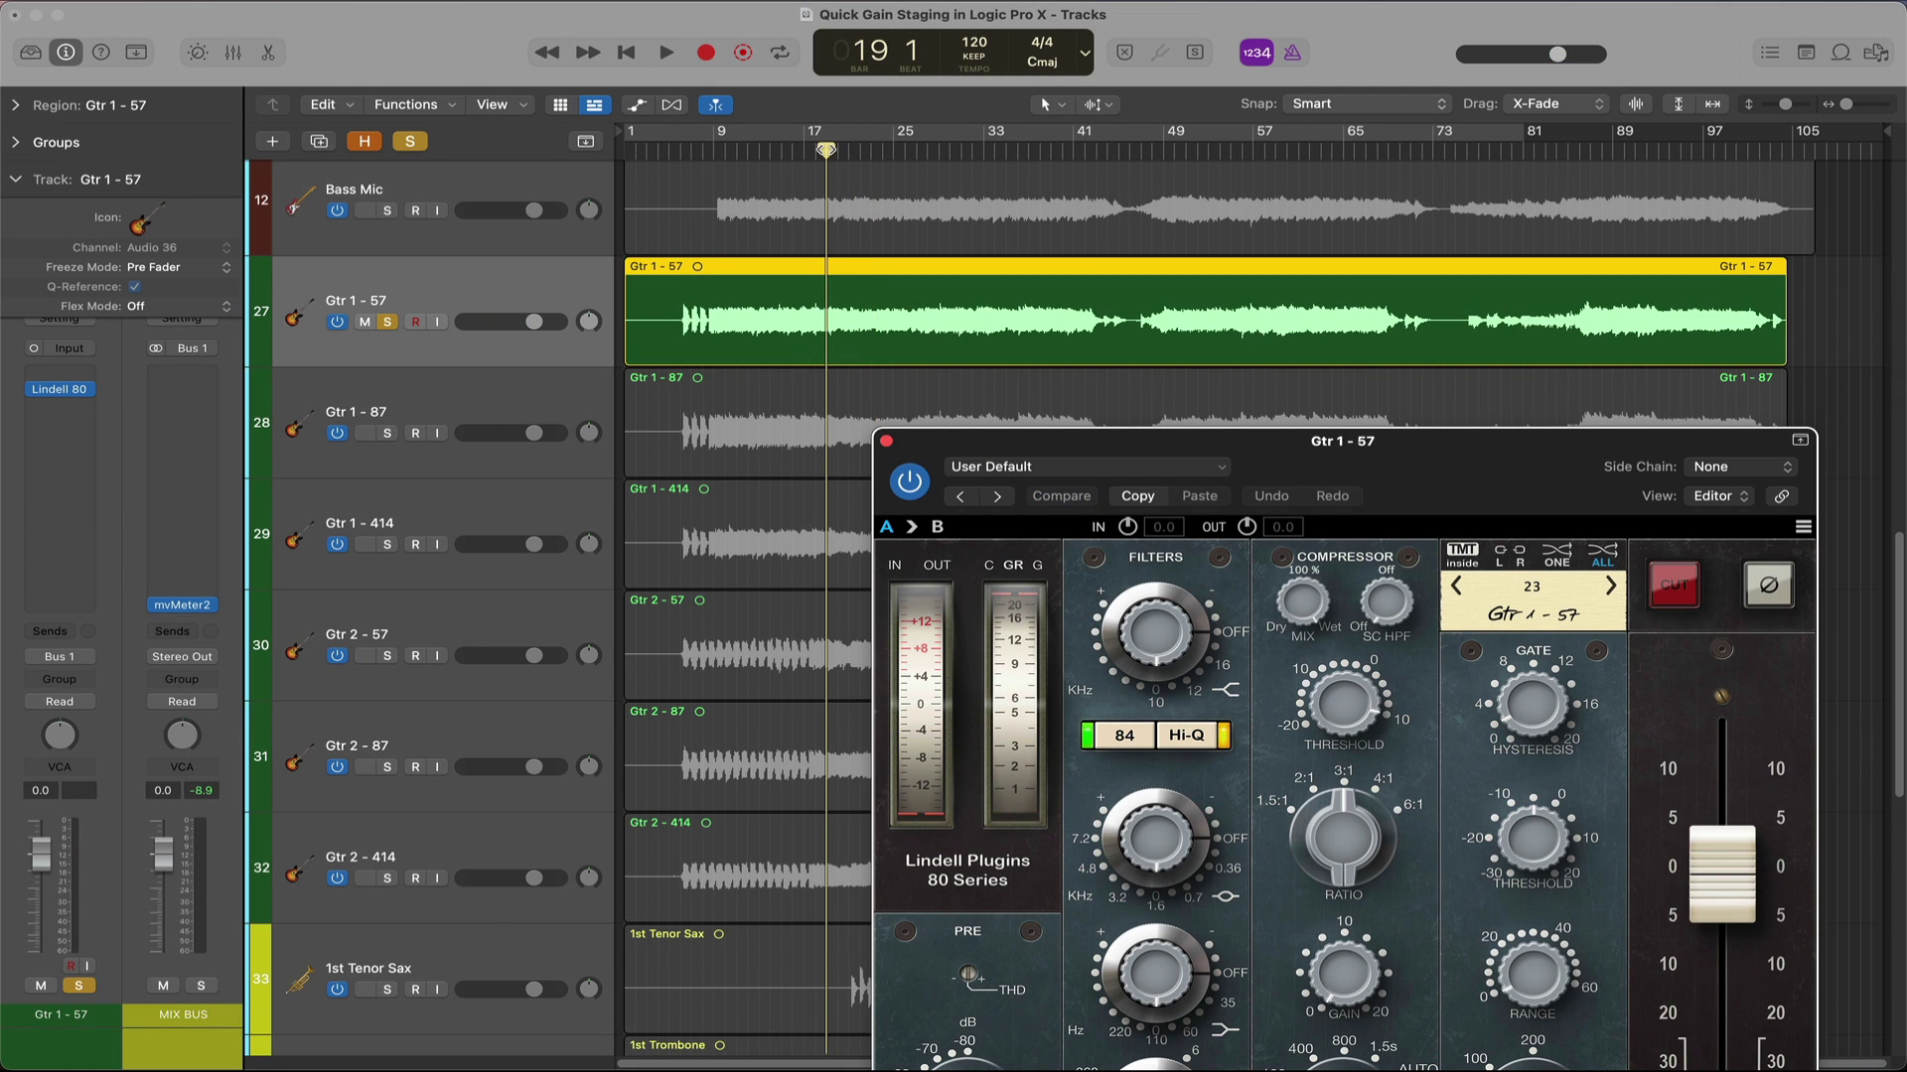